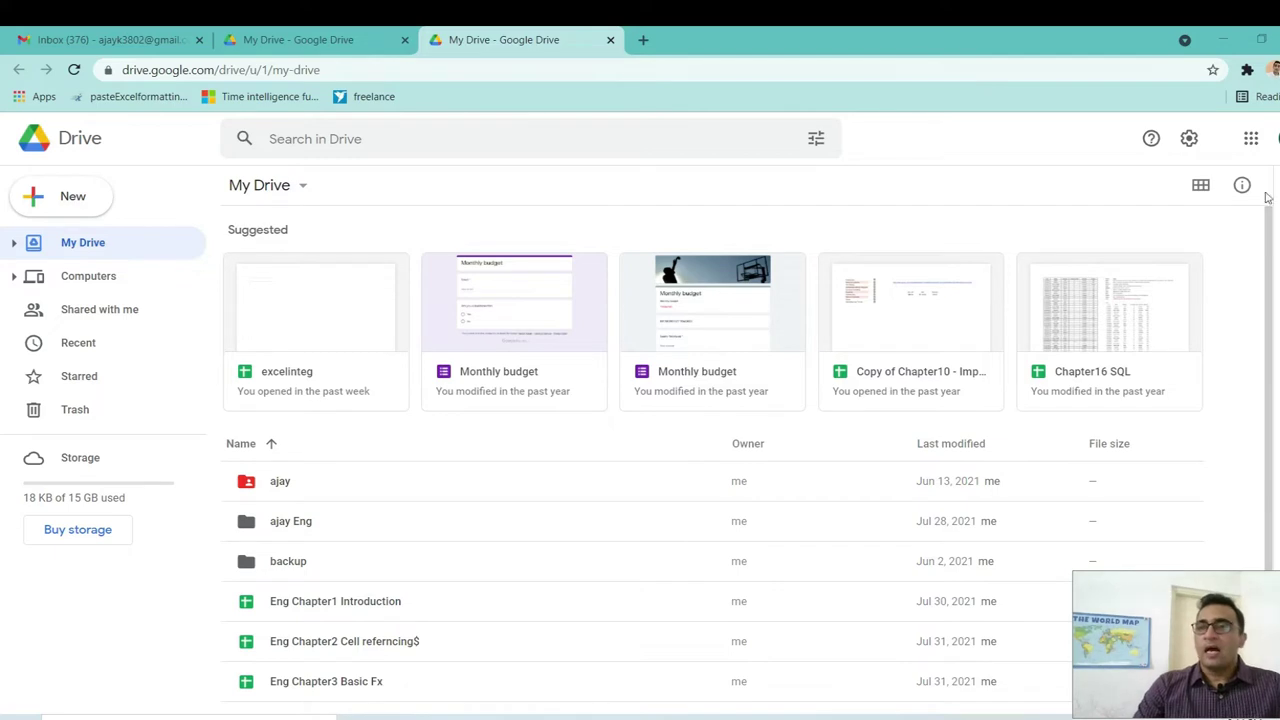
Launch Google Sheets in a new tab from the Google apps grid in Drive.
left_click(1251, 140)
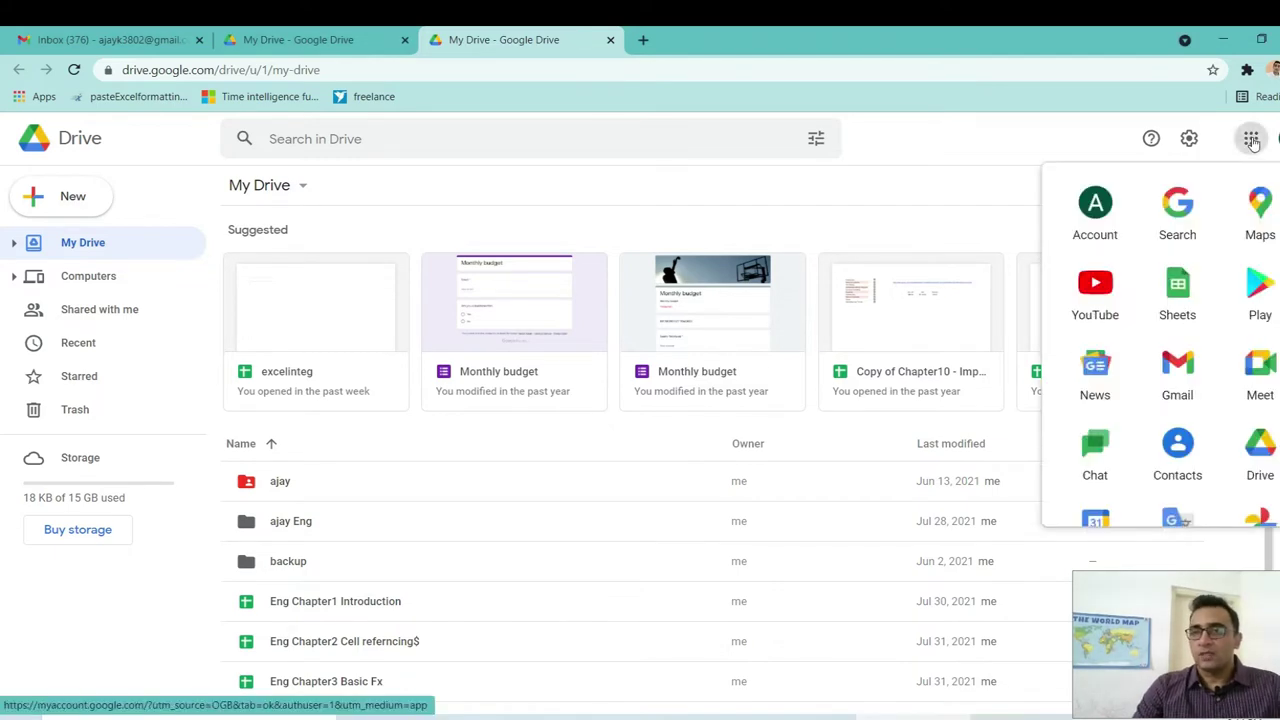
left_click(1253, 142)
left_click(1255, 144)
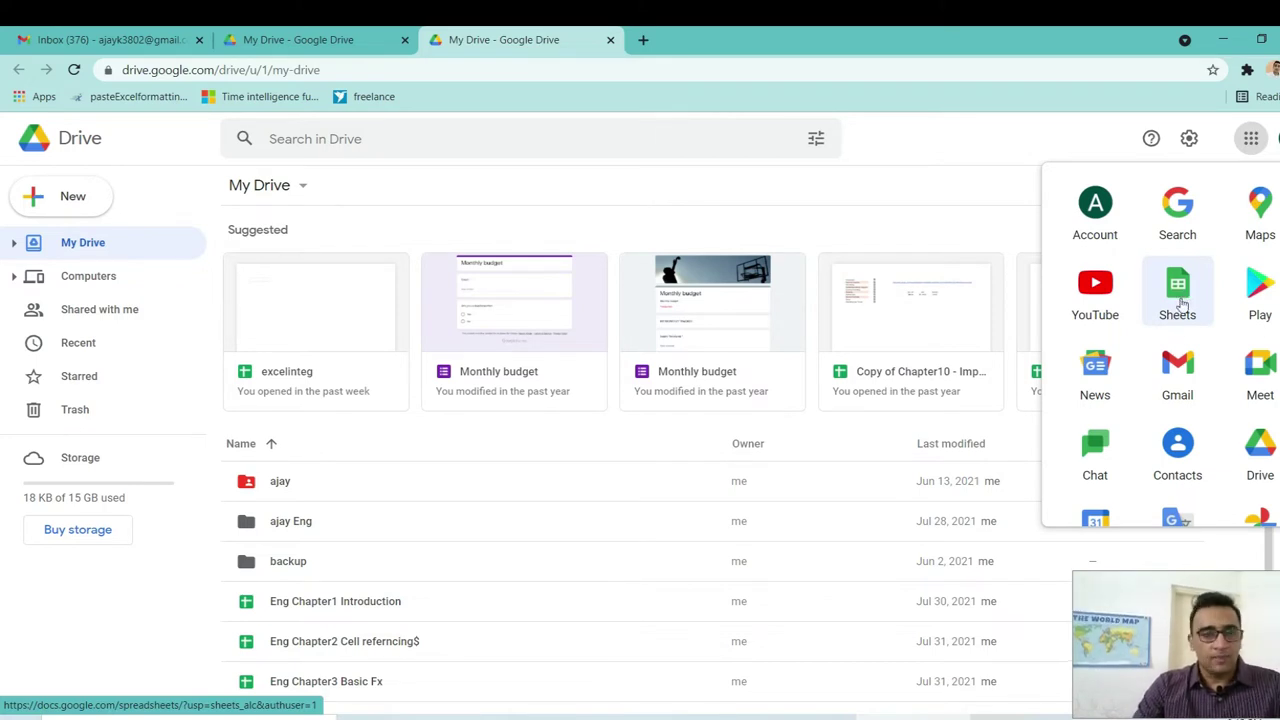
mouse_move(1180, 304)
left_mouse_down()
mouse_move(1177, 352)
mouse_move(1177, 314)
left_mouse_up()
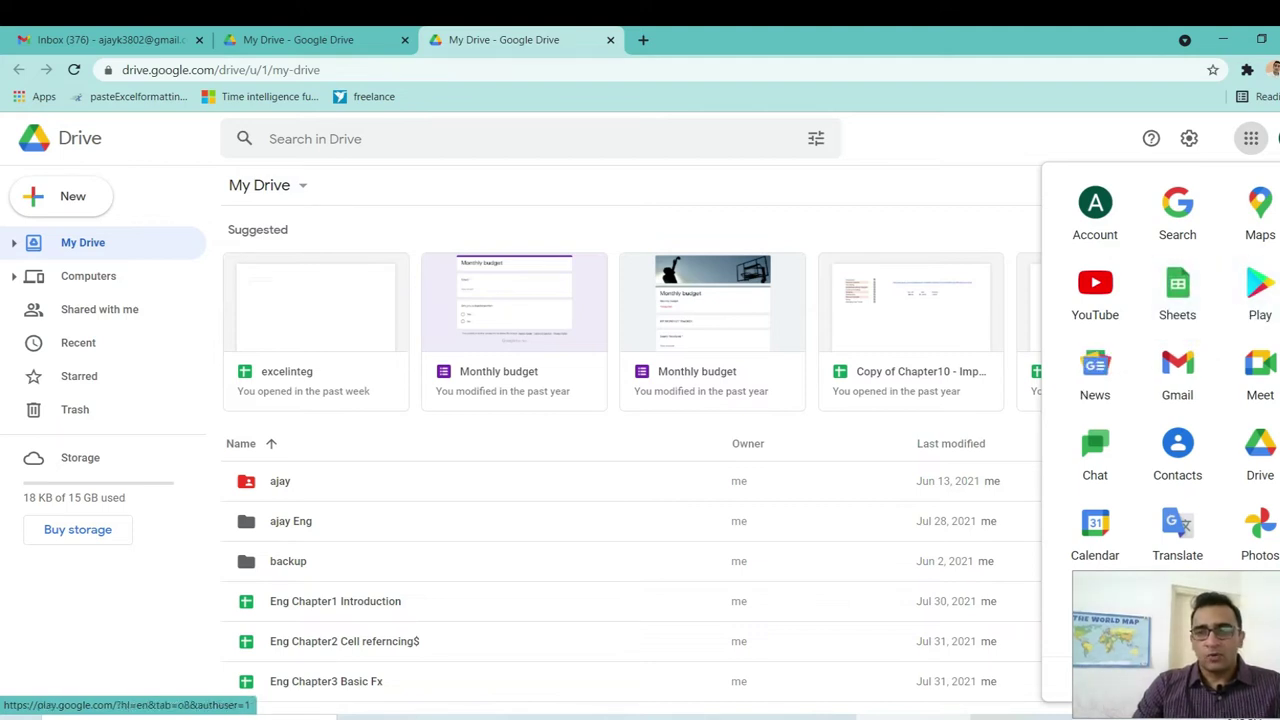
scroll(1240, 305, "down", 1)
scroll(1160, 360, "down", 6)
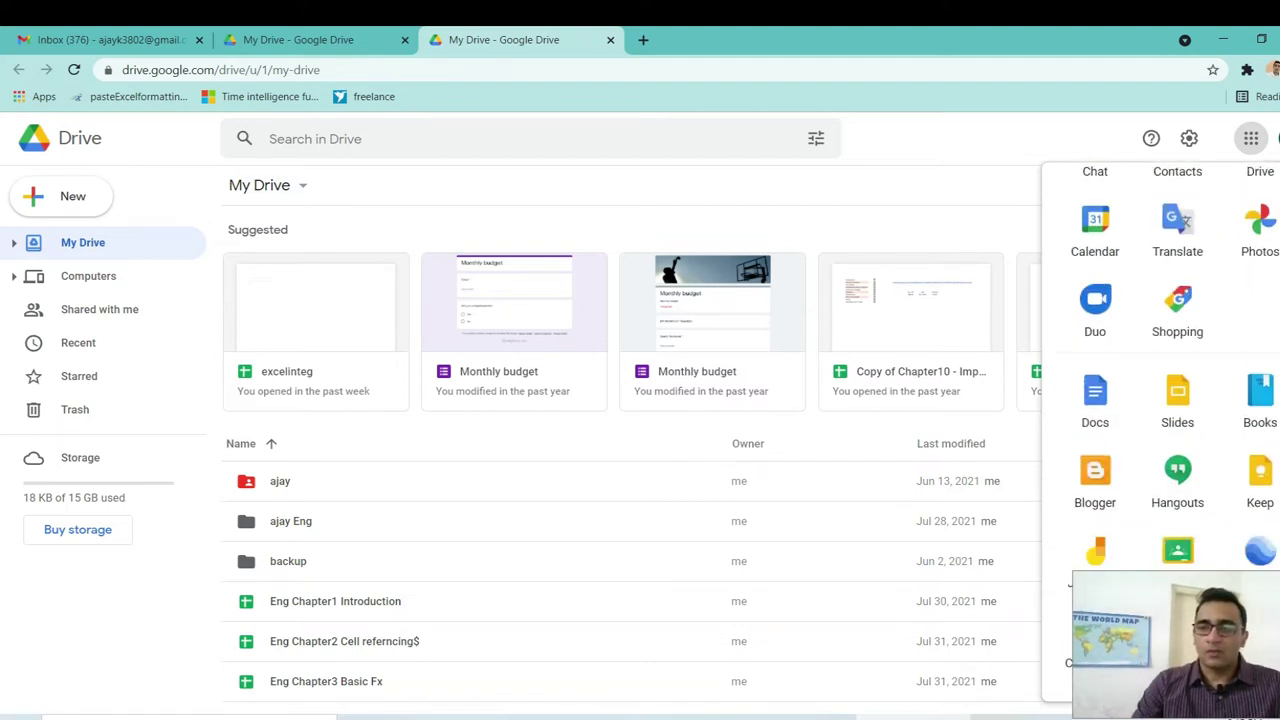
scroll(1160, 380, "up", 6)
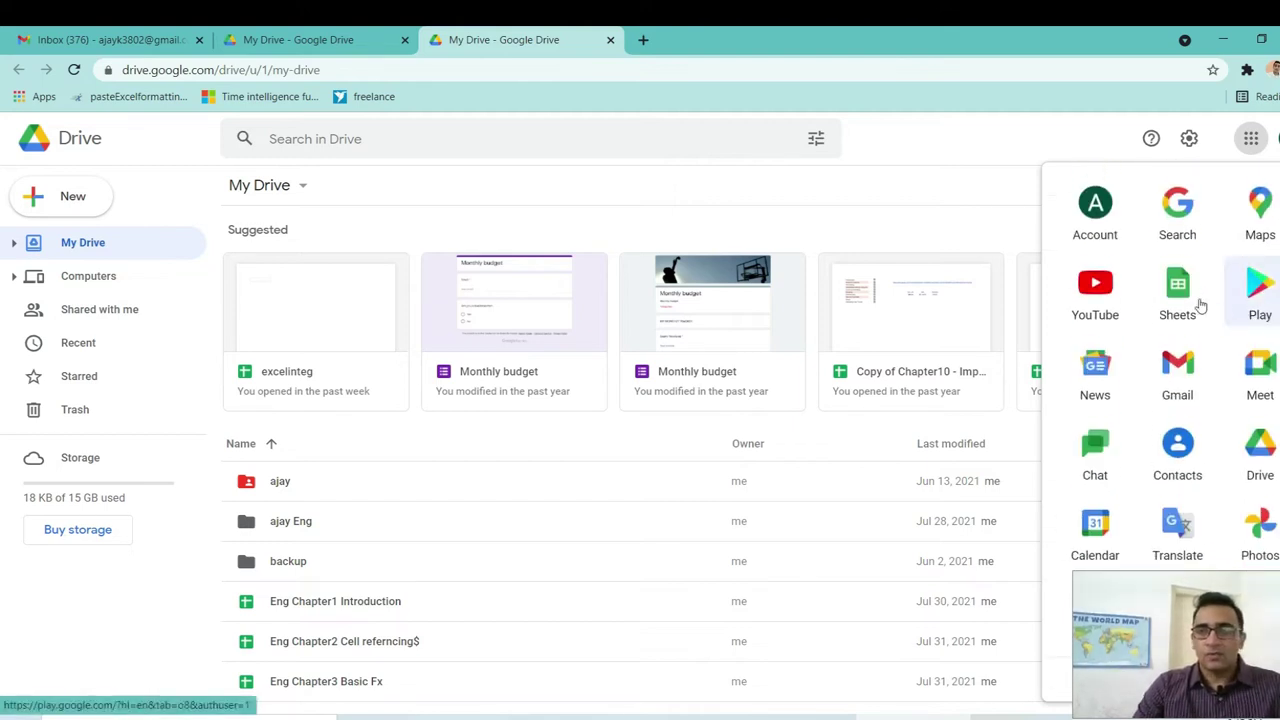
left_click(1176, 298)
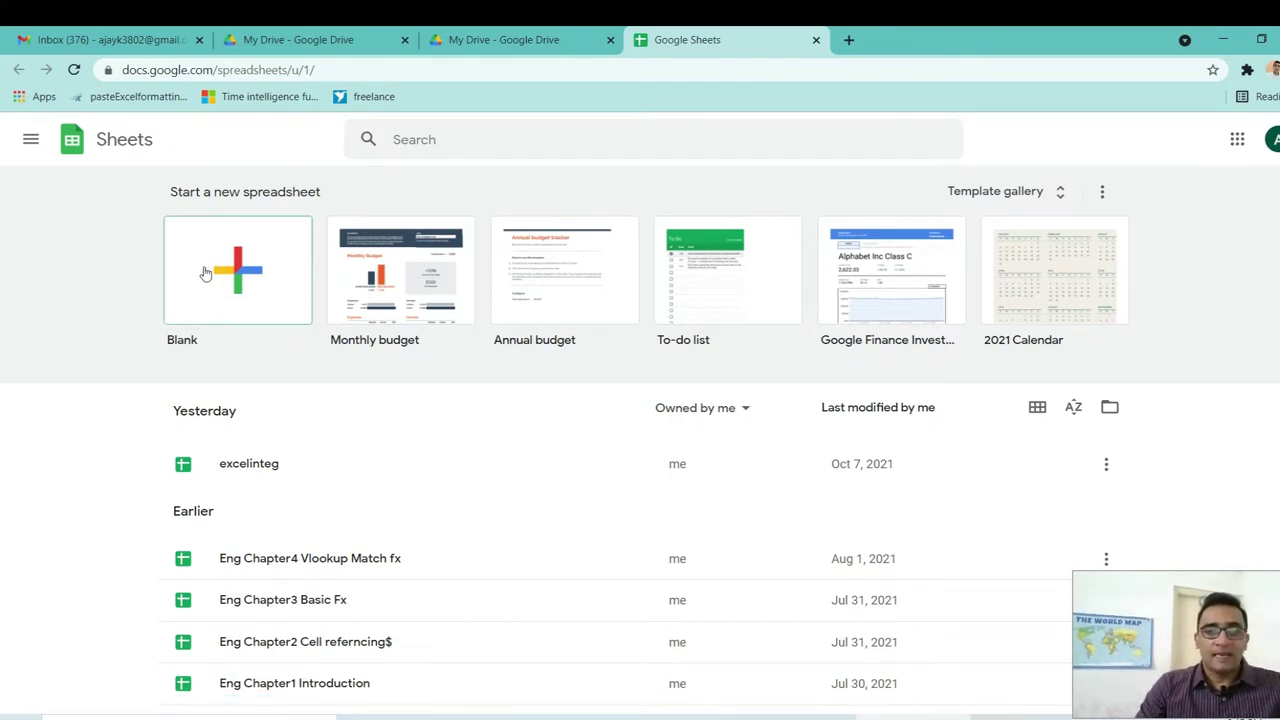
Create a blank spreadsheet and rename it from Untitled spreadsheet to 'democlass'.
left_click(252, 278)
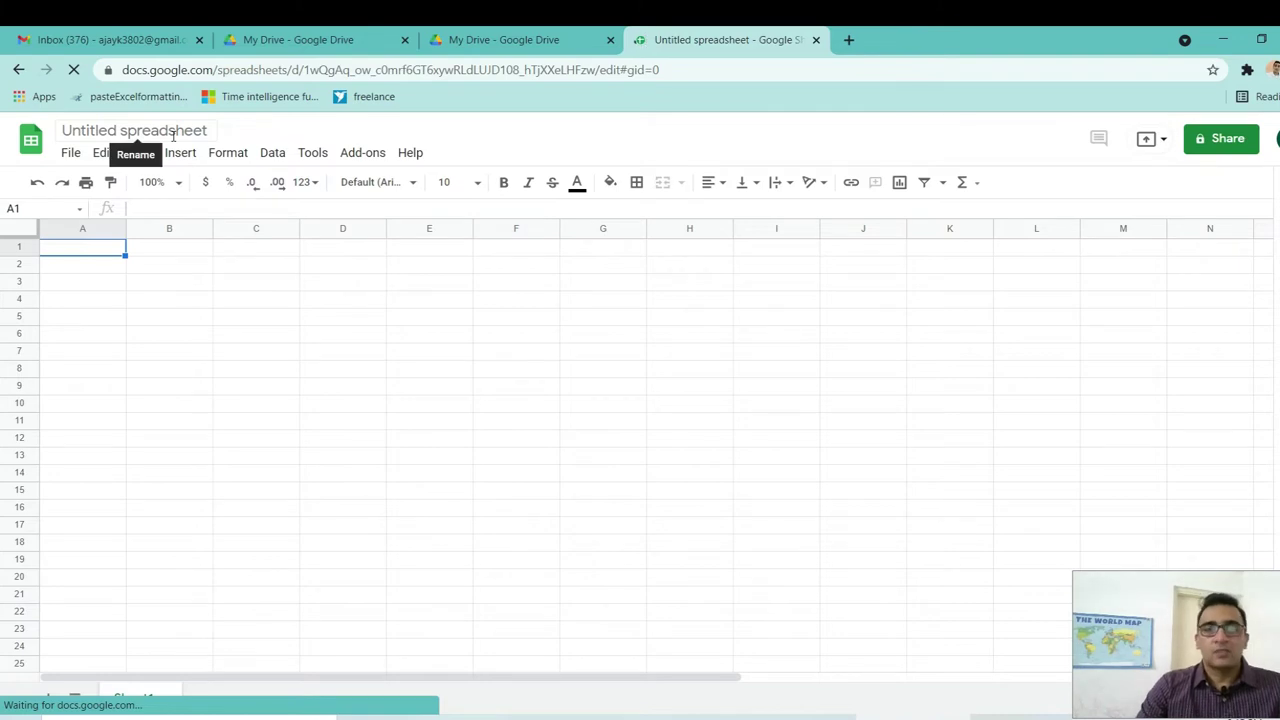
left_click(159, 131)
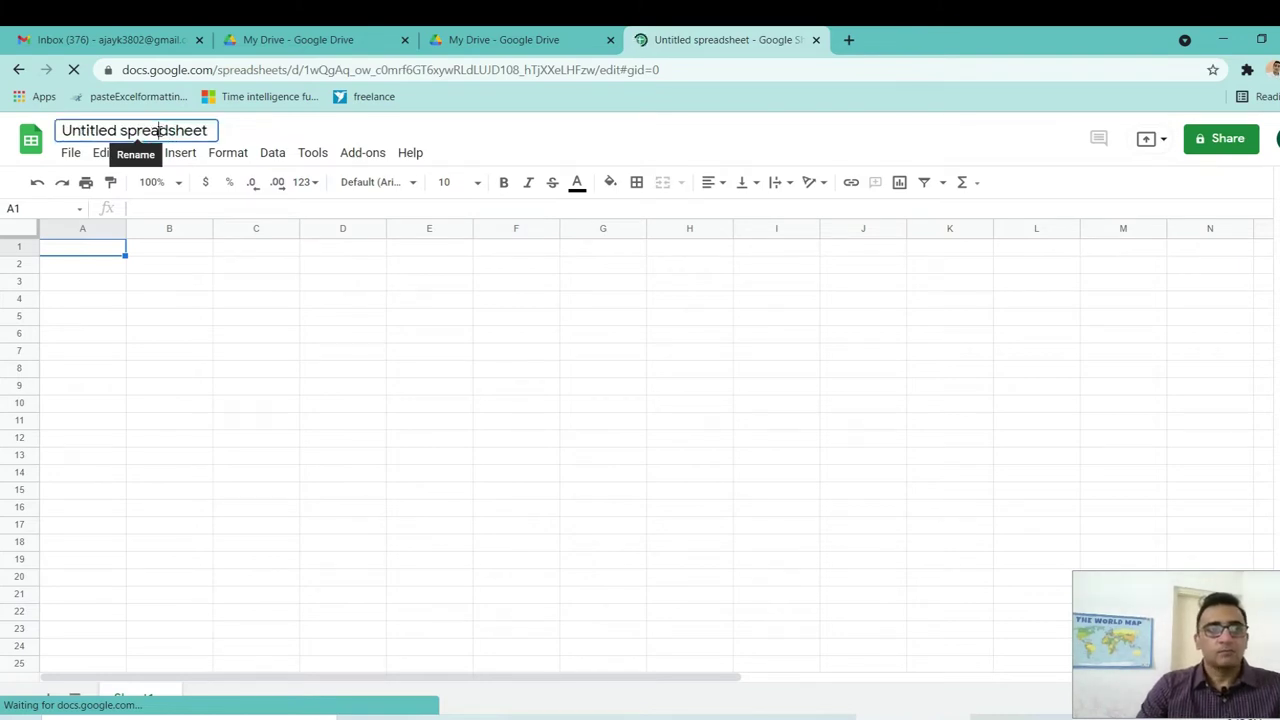
triple_click(96, 130)
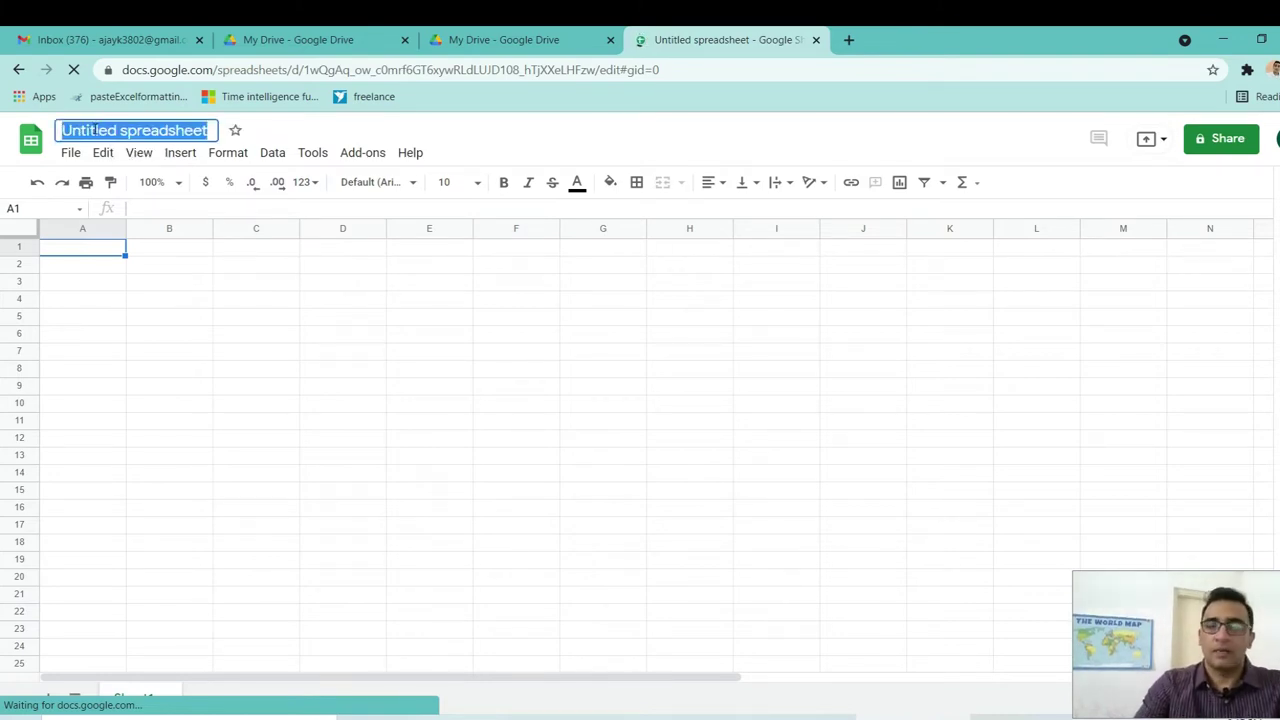
type("demo")
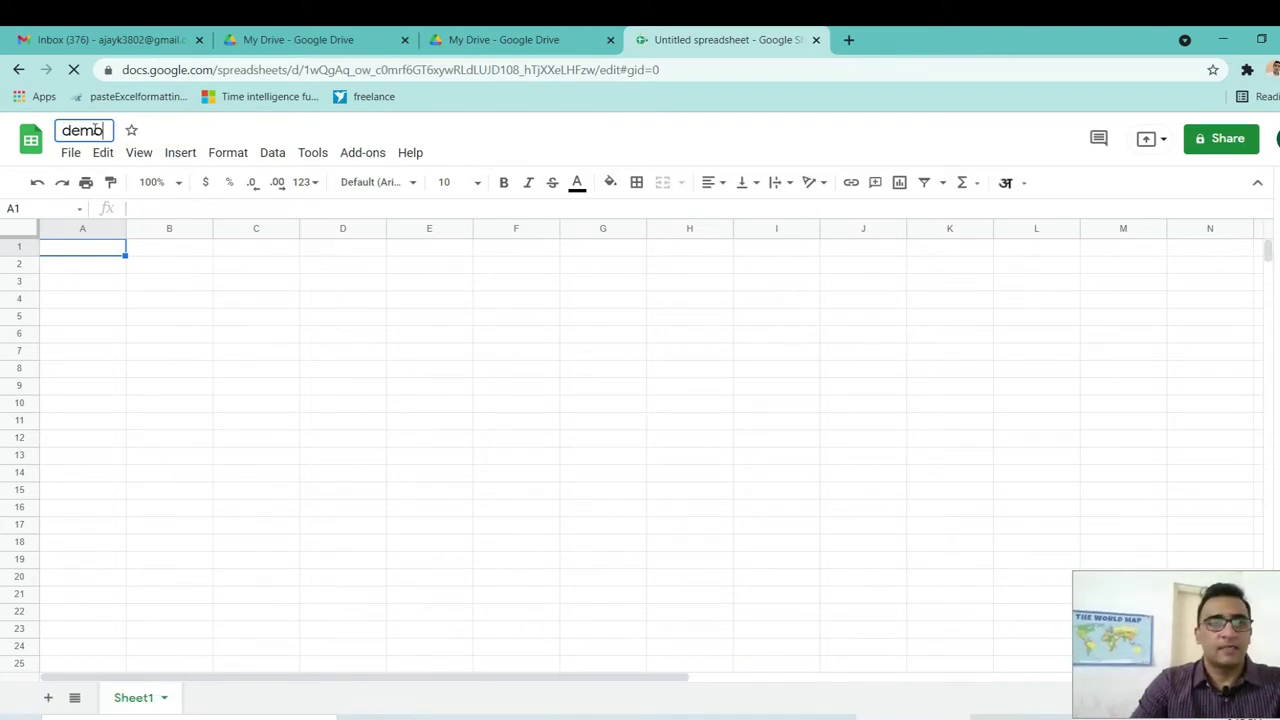
type("class")
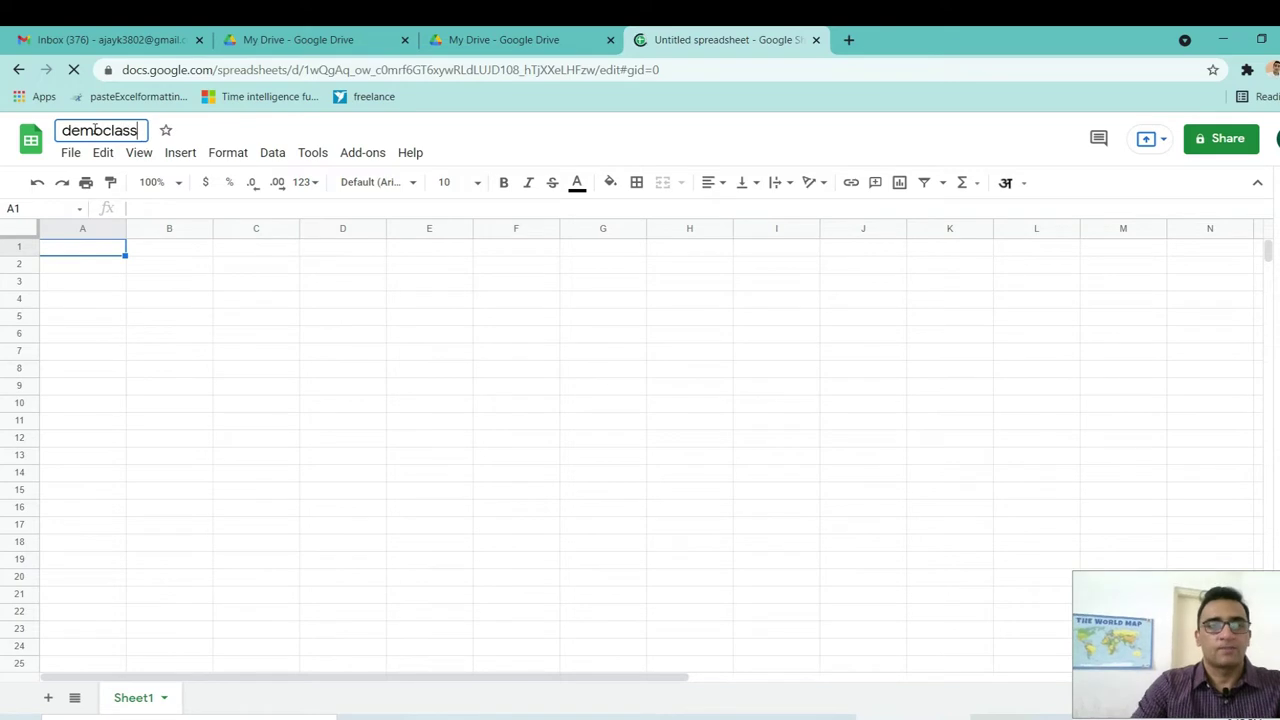
left_click(170, 260)
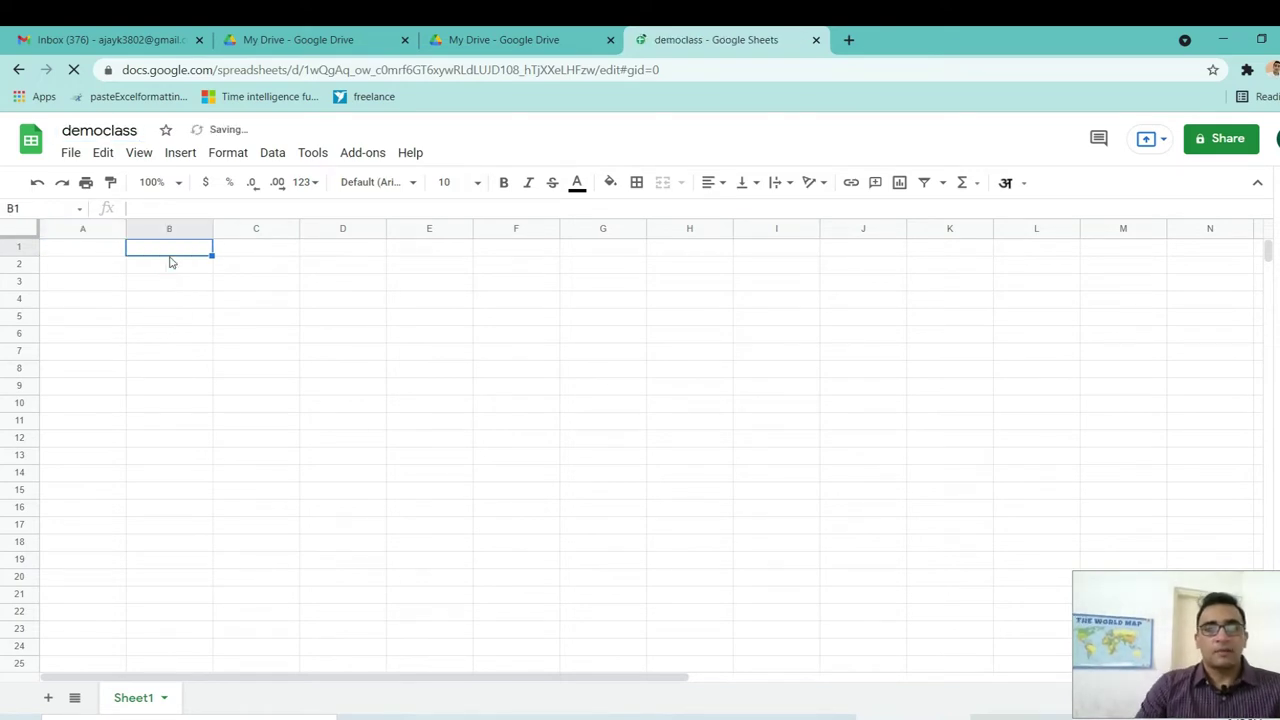
left_click(110, 250)
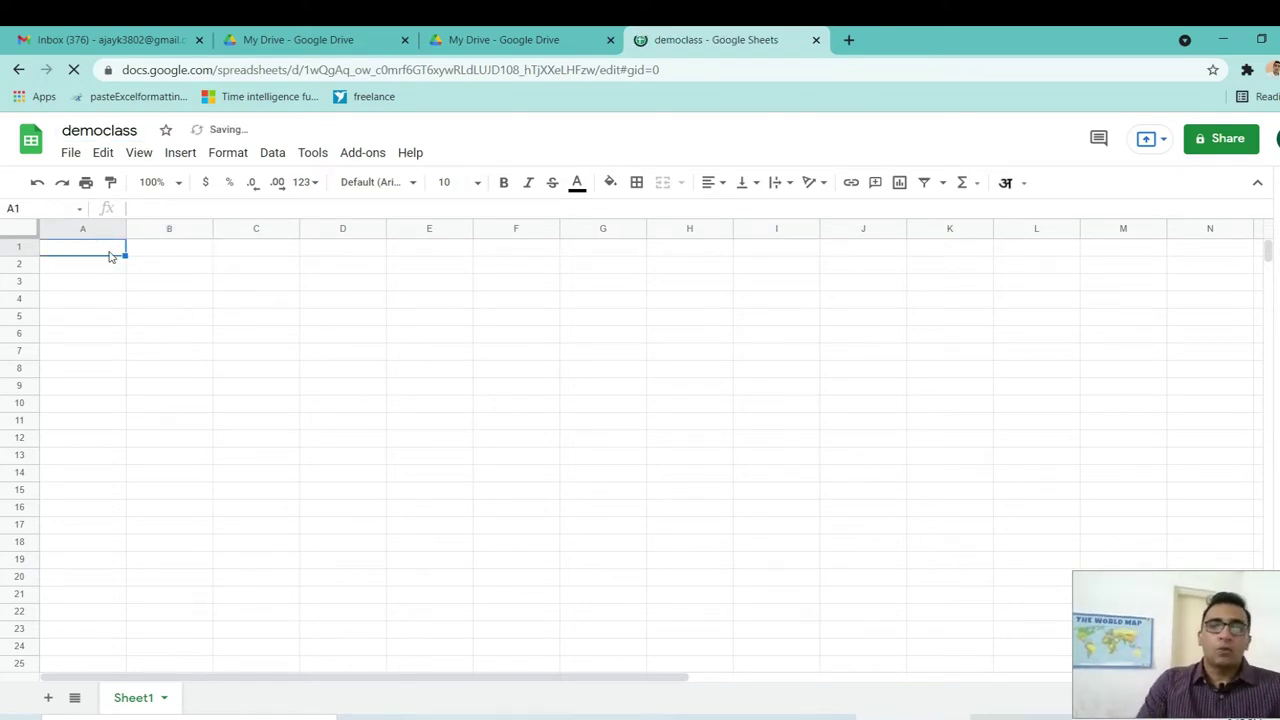
left_click(252, 280)
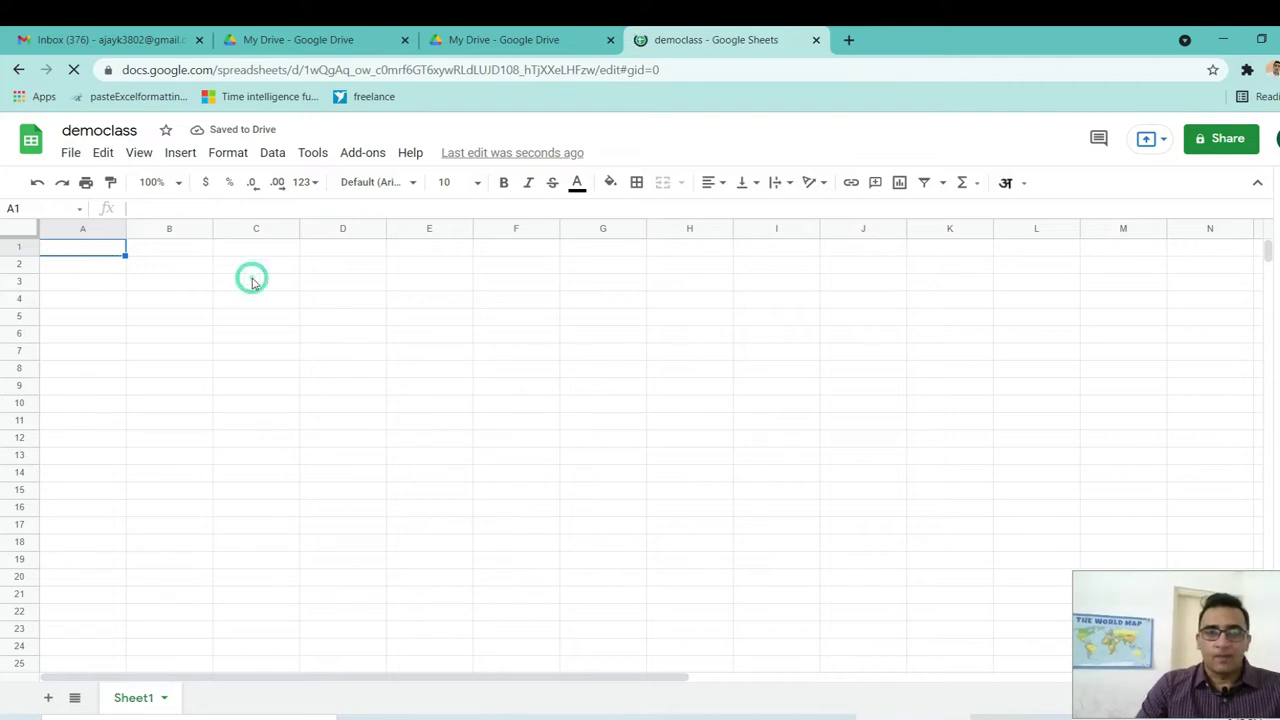
Zoom the sheet to 125% and select cells across rows 1–3.
left_click(179, 184)
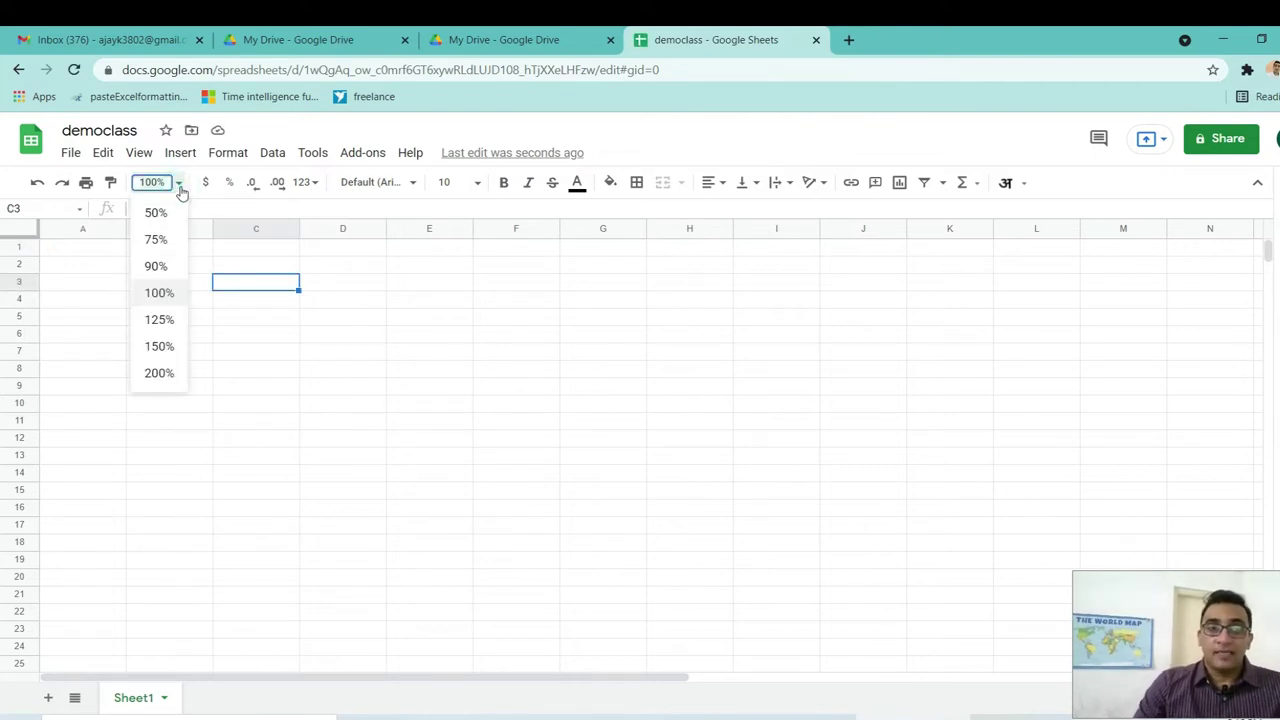
left_click(163, 322)
left_click(230, 300)
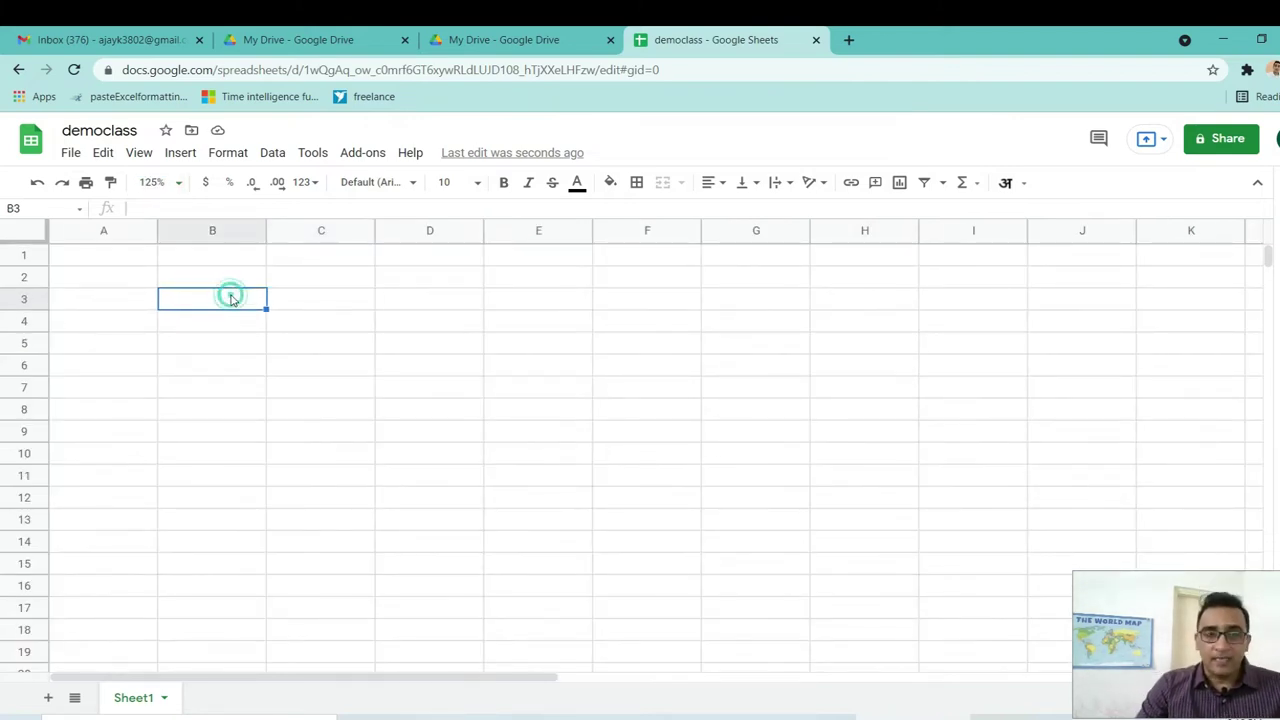
left_click(212, 276)
left_click(144, 259)
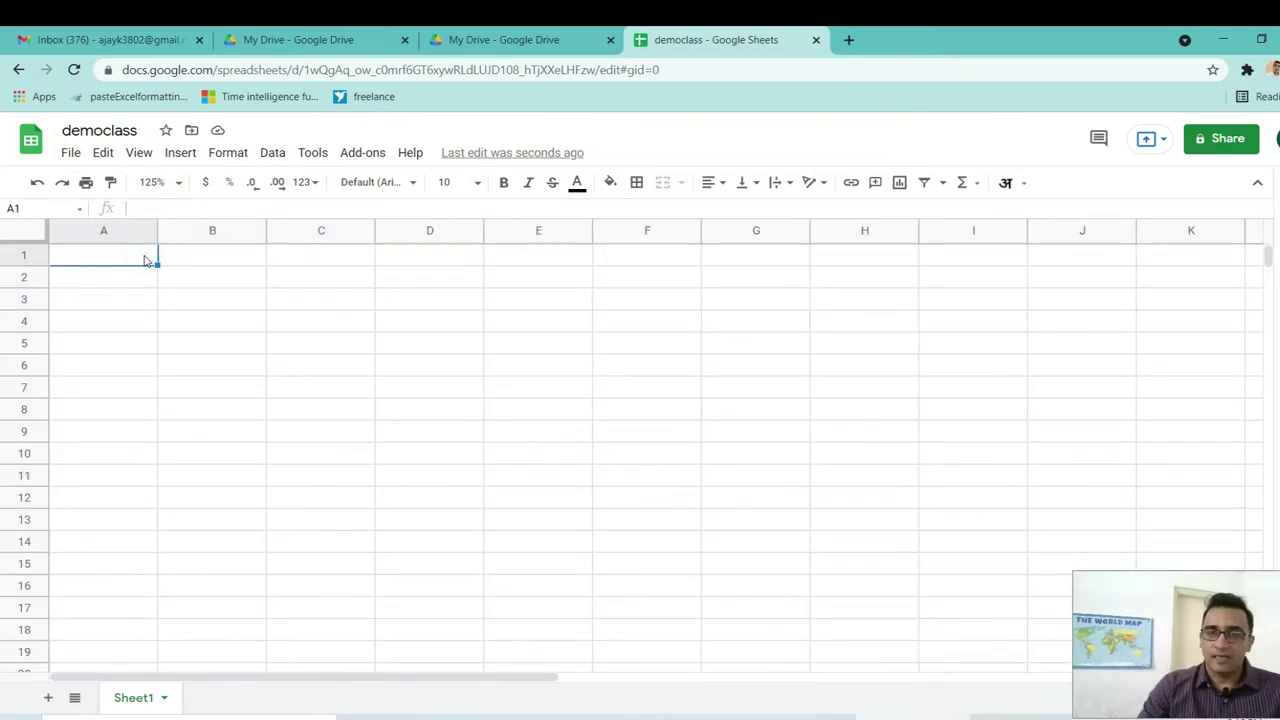
left_click(228, 258)
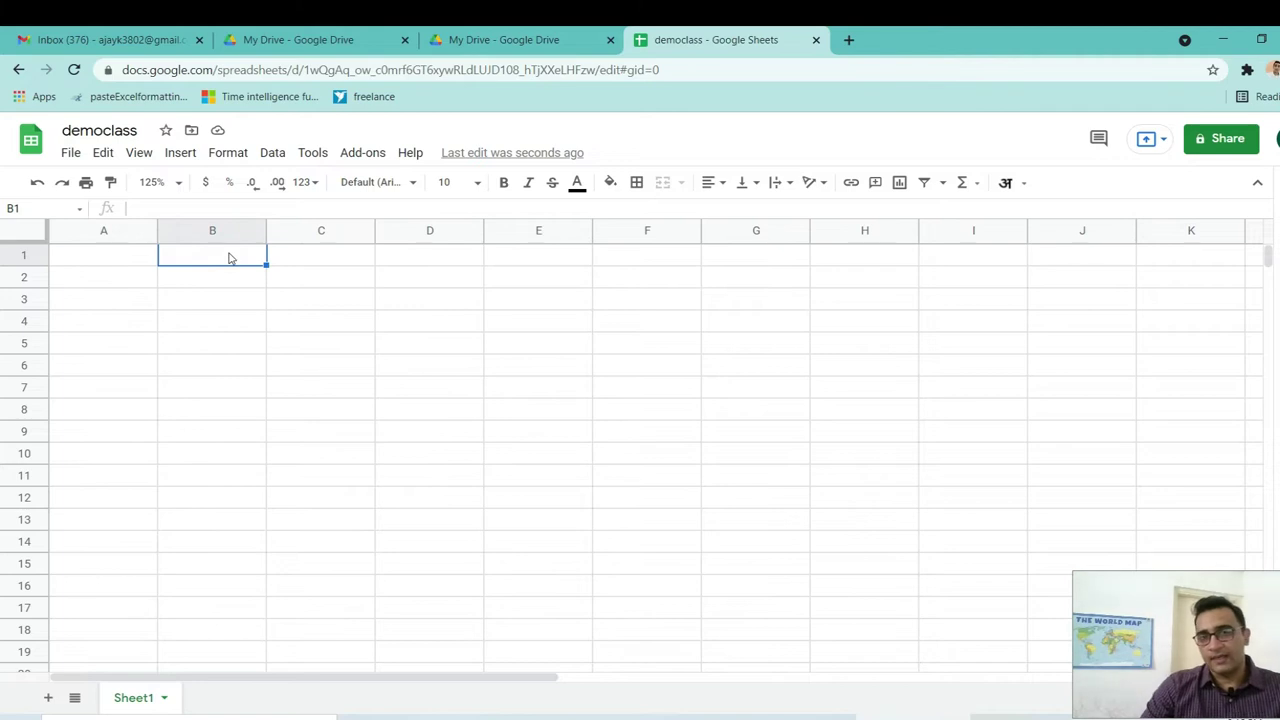
left_click(295, 260)
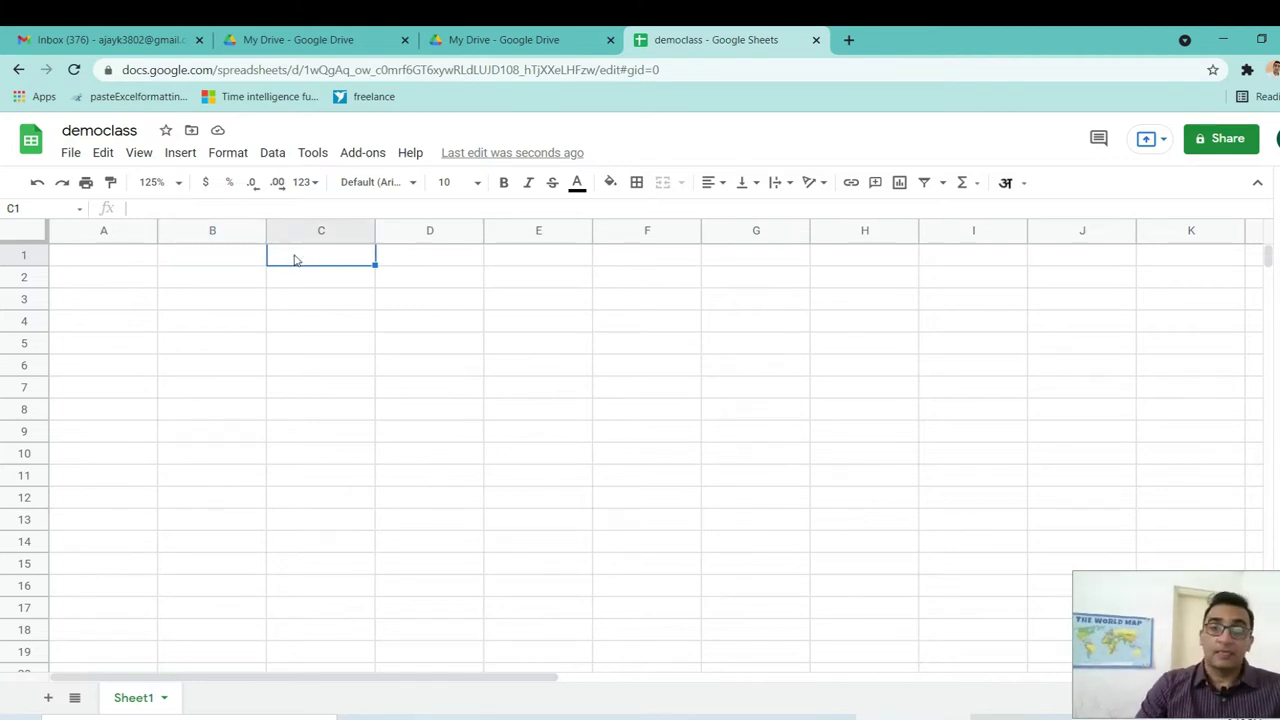
left_click(197, 262)
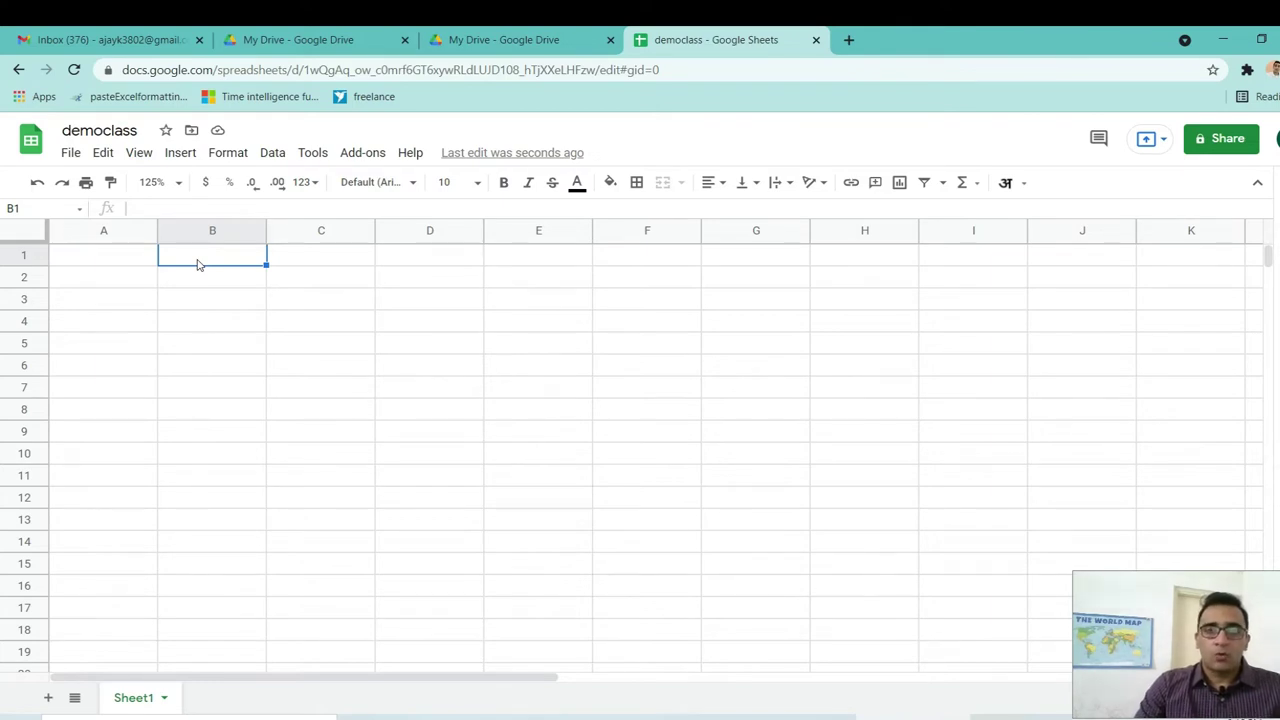
Return to cell A1 and bring up the Tools menu.
left_click(86, 277)
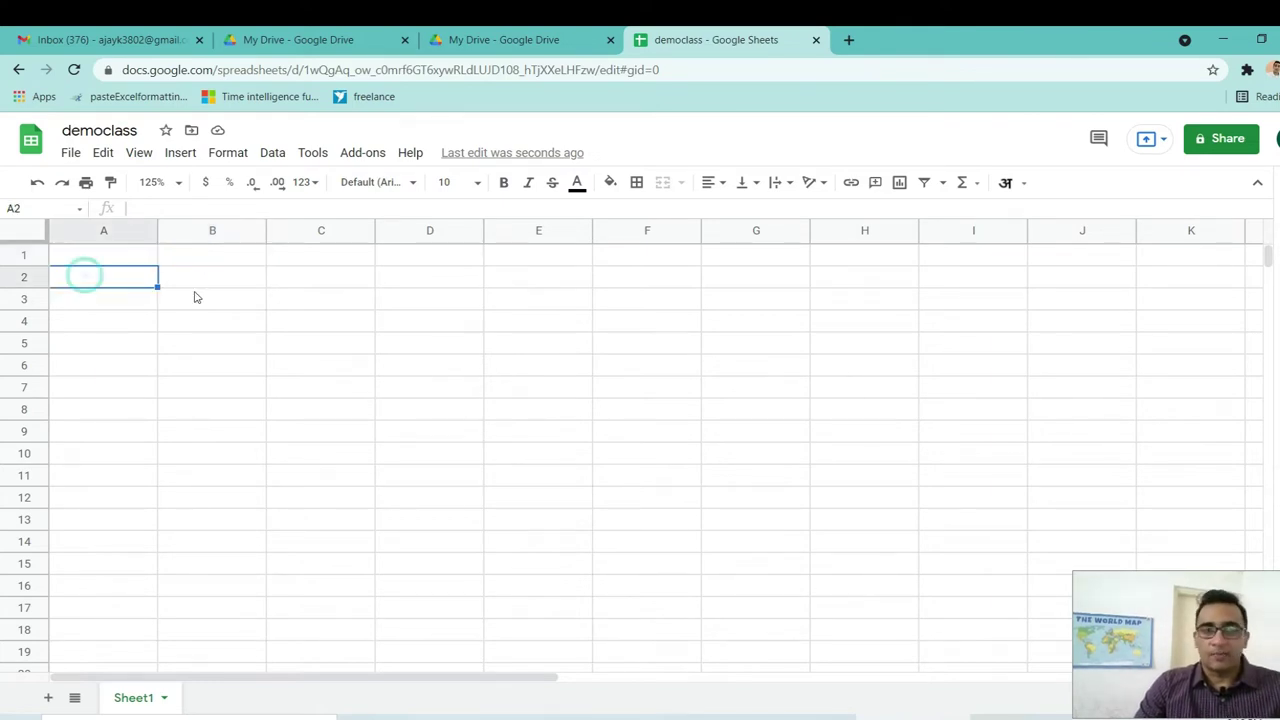
left_click(195, 294)
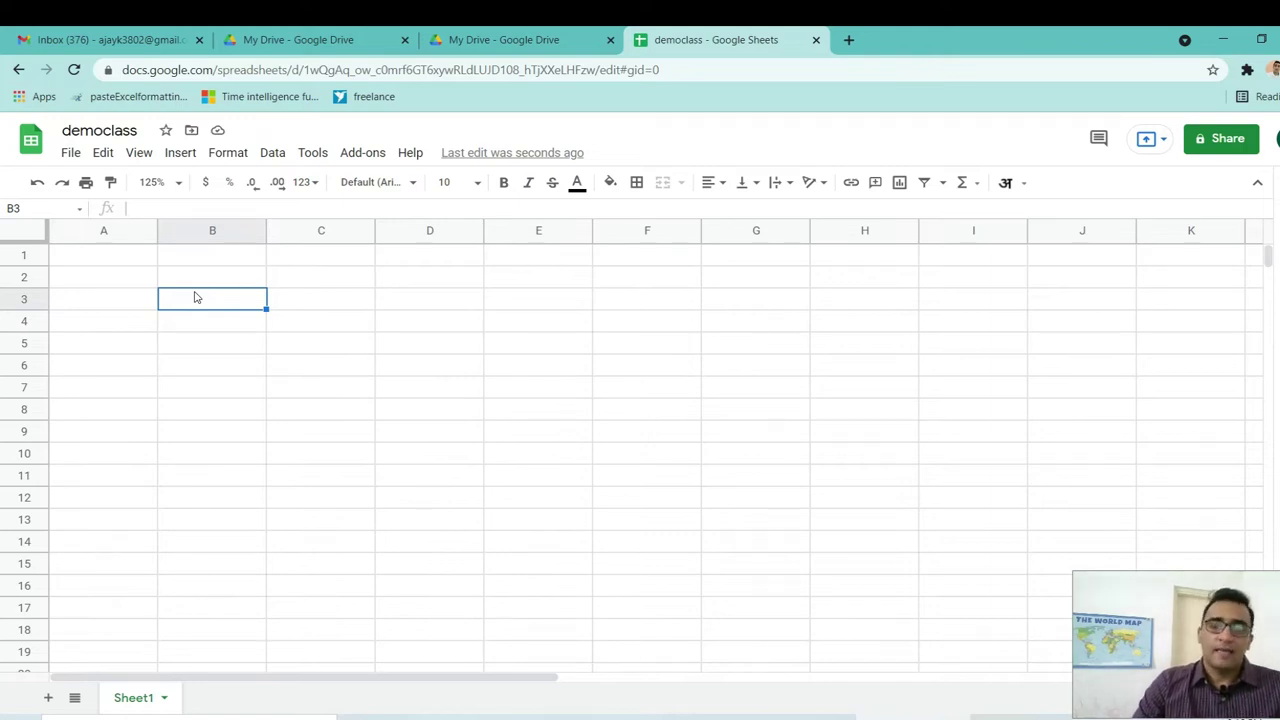
left_click(107, 261)
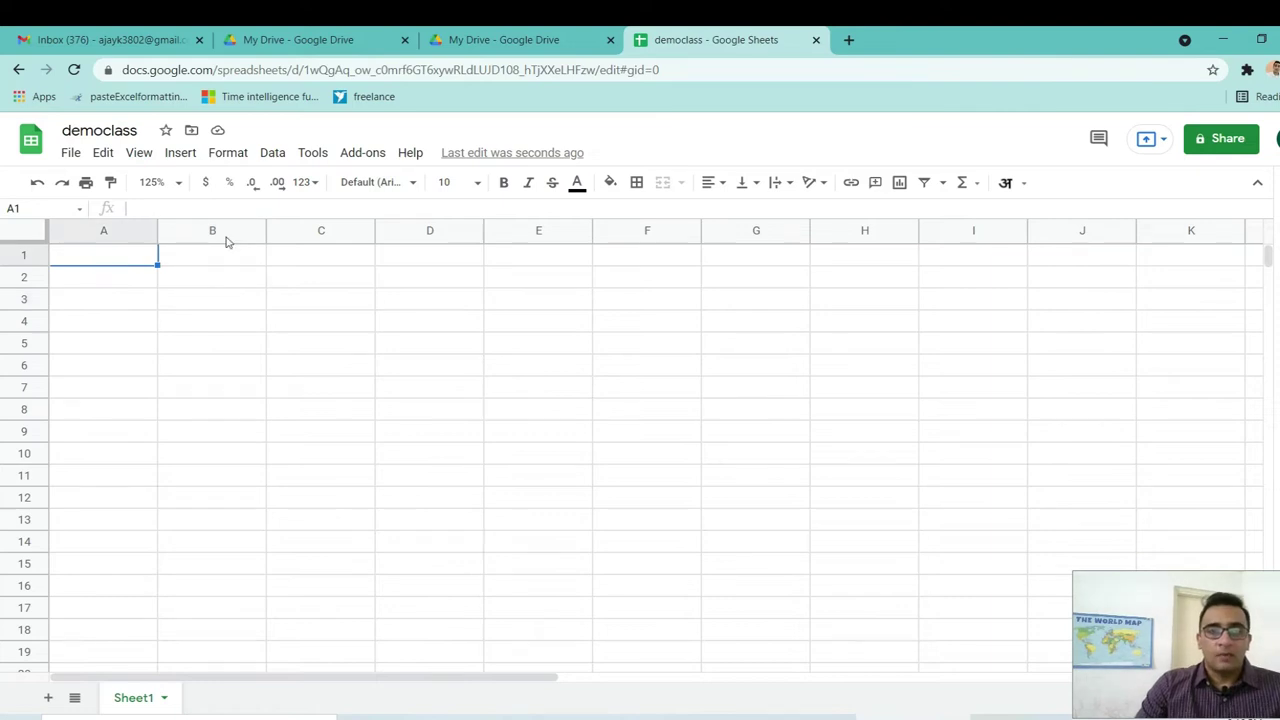
left_click(311, 155)
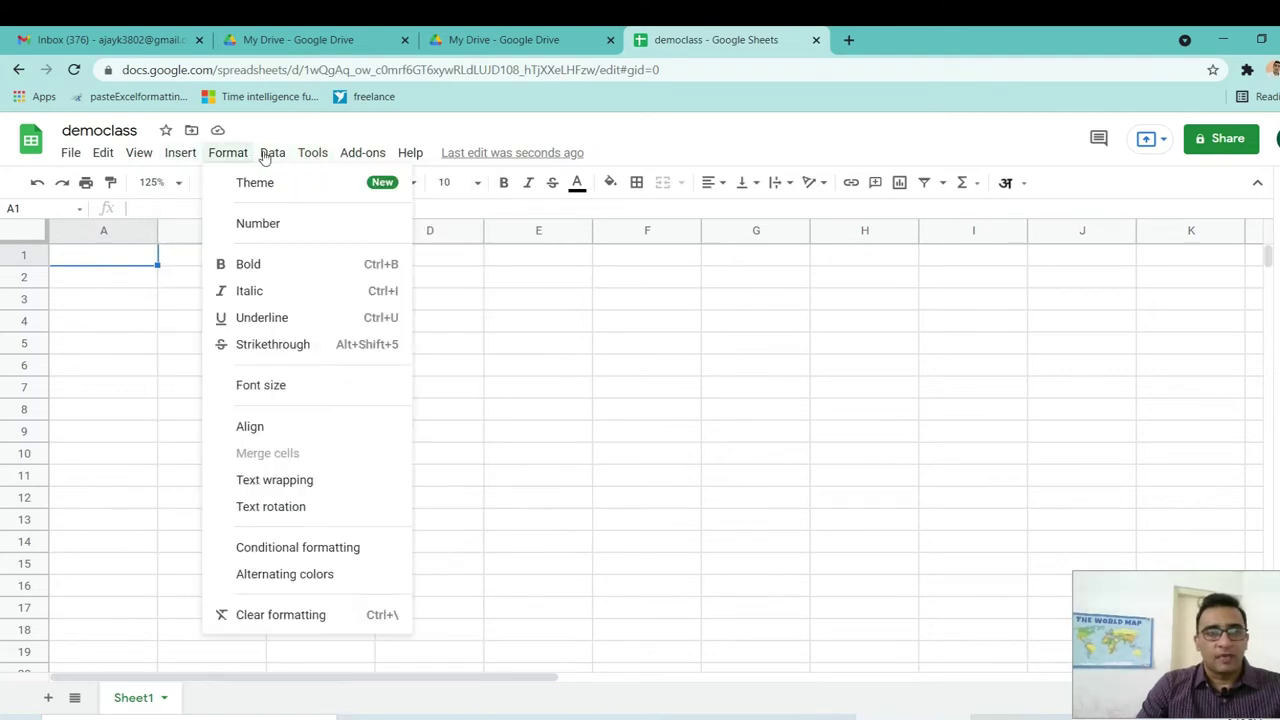
mouse_move(280, 160)
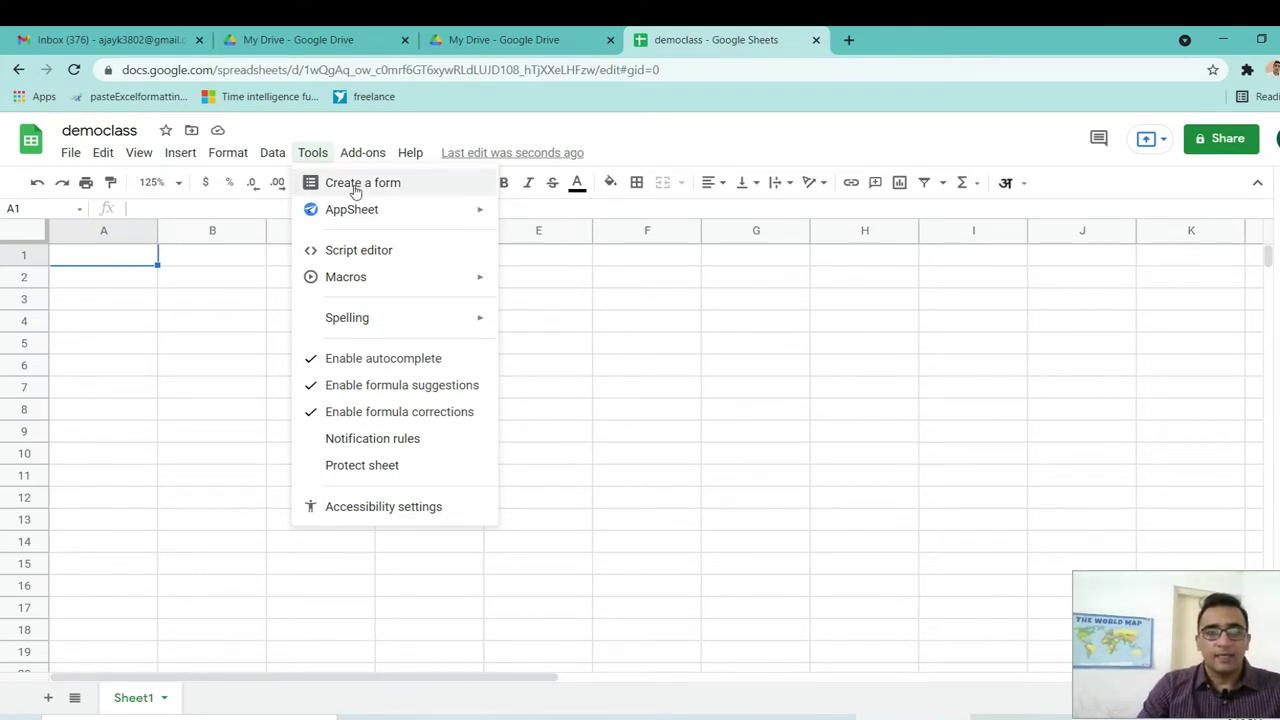
Create a linked form from the spreadsheet, review its Responses and Settings, then return to Questions.
left_click(355, 186)
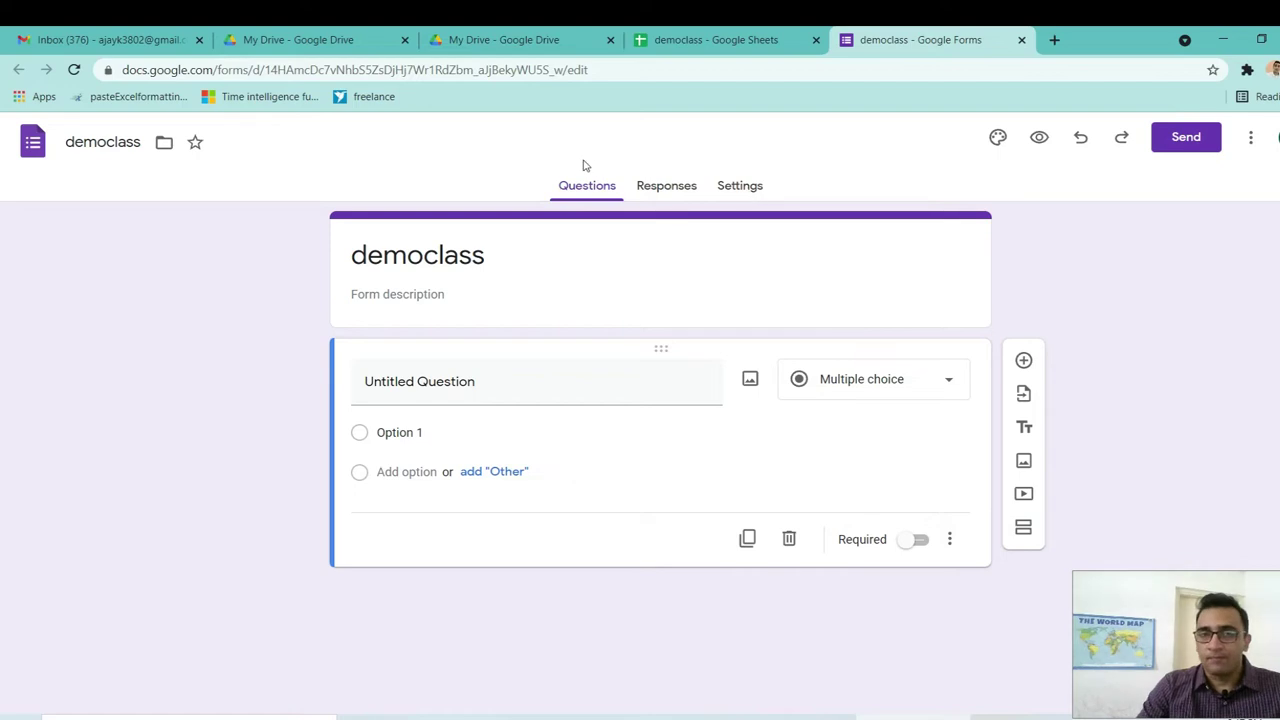
left_click(670, 186)
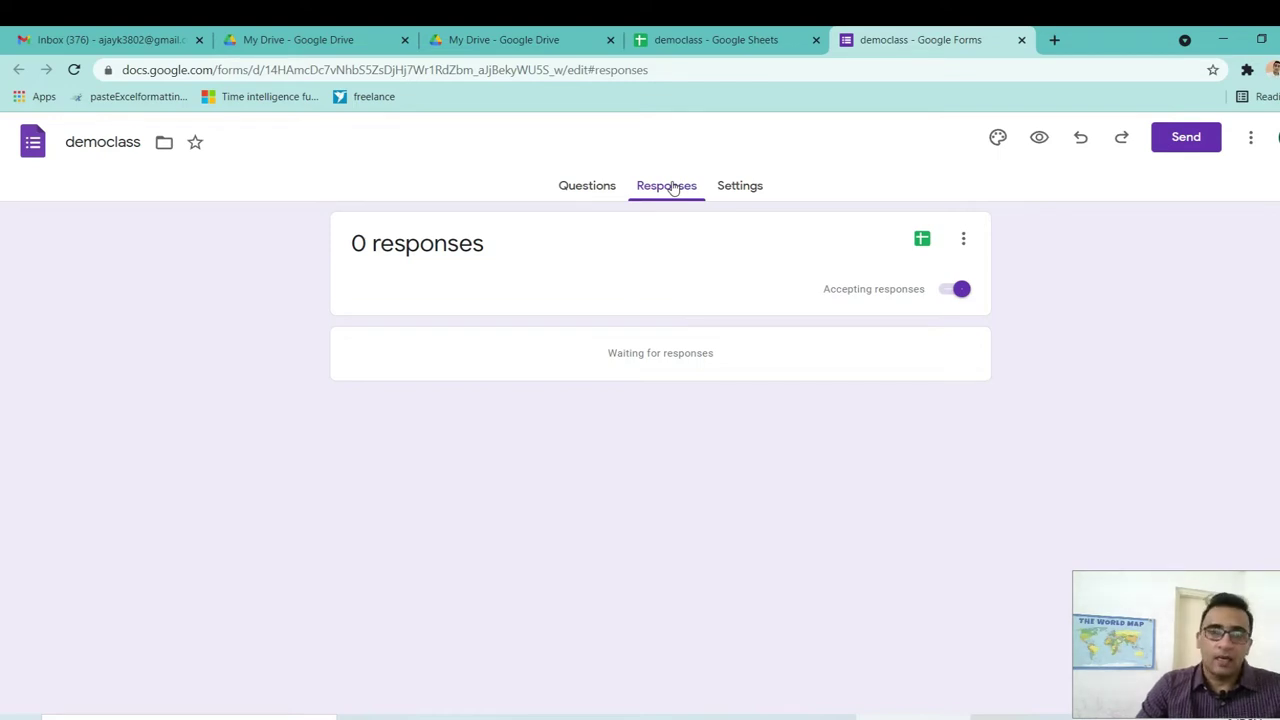
left_click(742, 194)
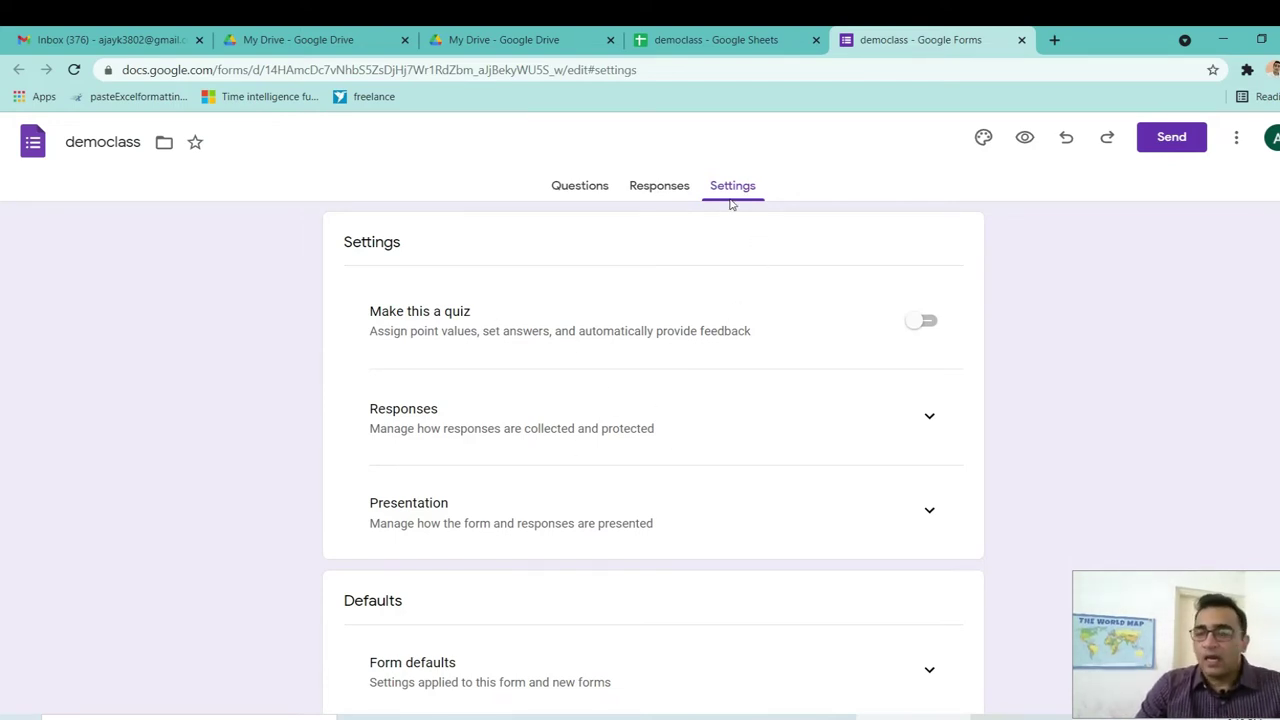
left_click(582, 192)
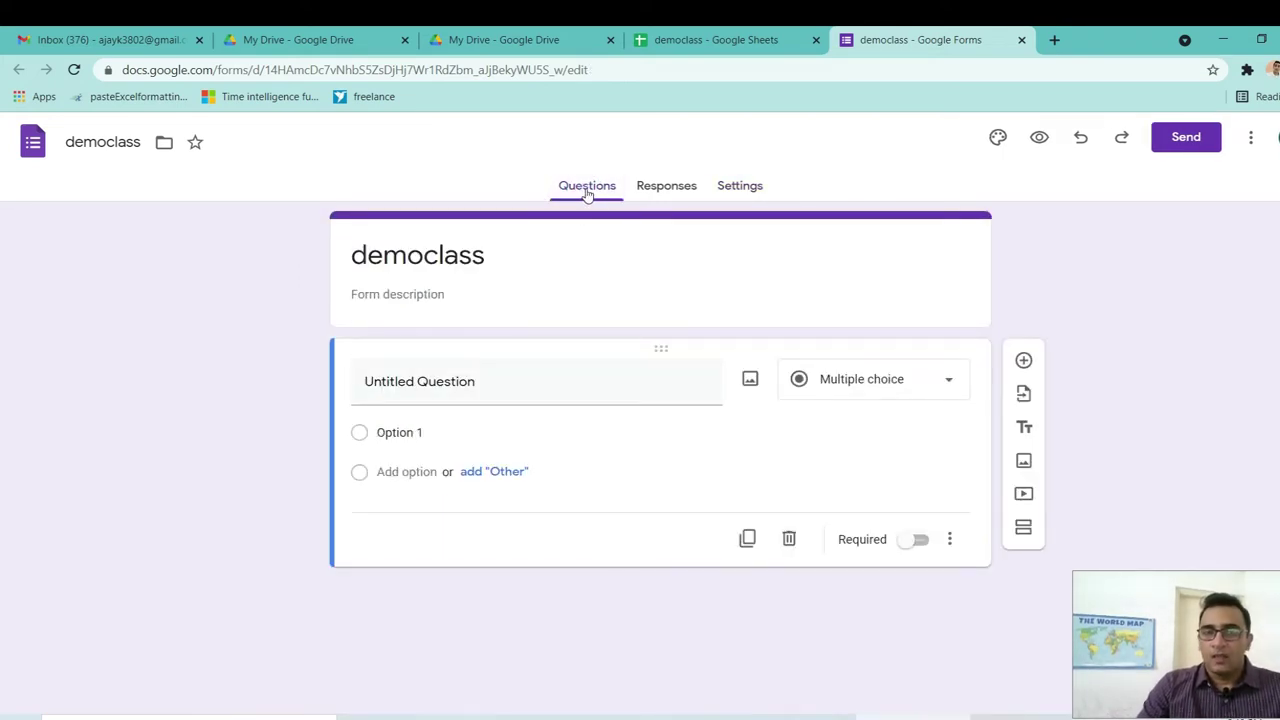
Retitle the form from 'democlass' to 'India Fights Back'.
left_click(458, 252)
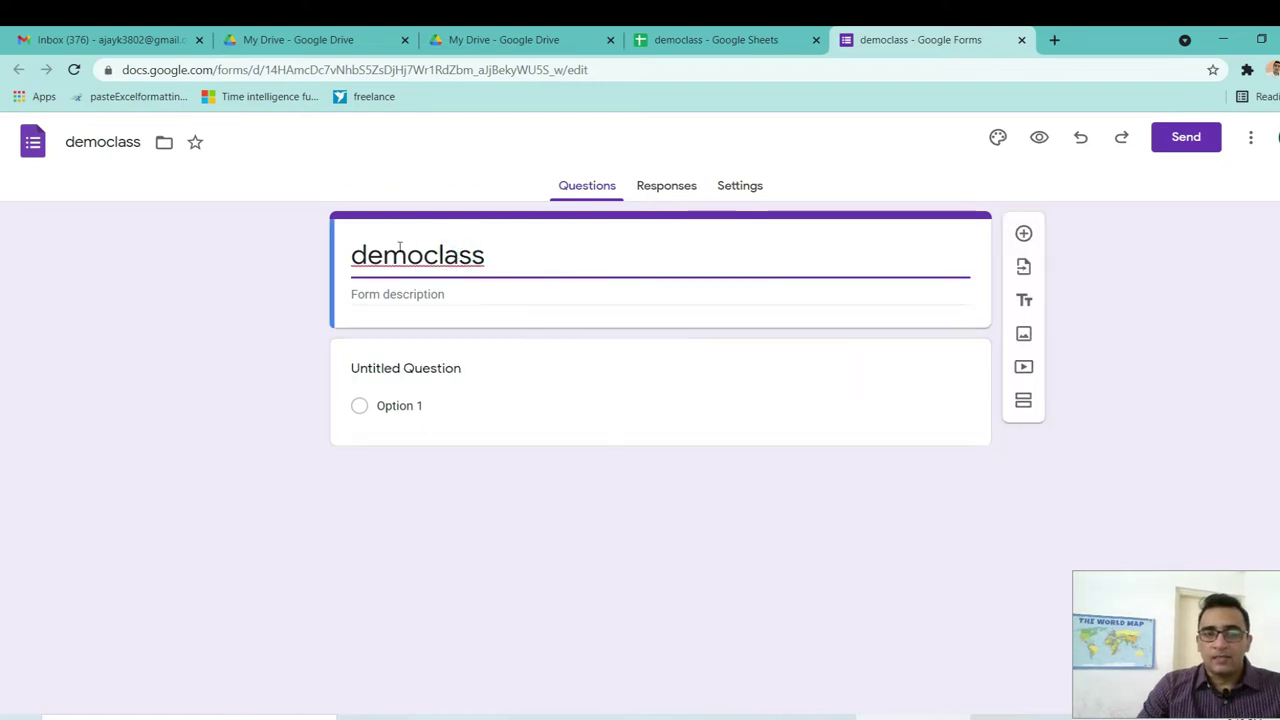
left_click(452, 293)
left_click(521, 267)
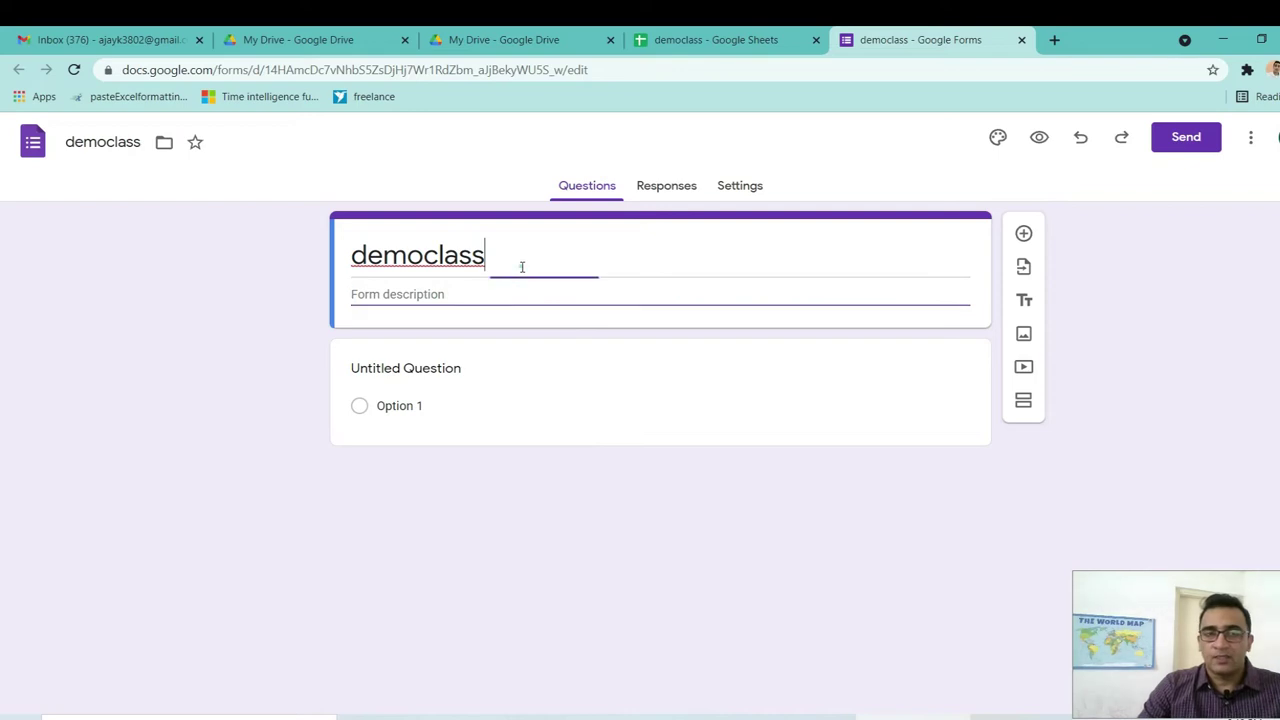
key("BackSpace")
key("BackSpace")
key("BackSpace")
key("BackSpace")
key("BackSpace")
key("BackSpace")
key("BackSpace")
key("BackSpace")
key("BackSpace")
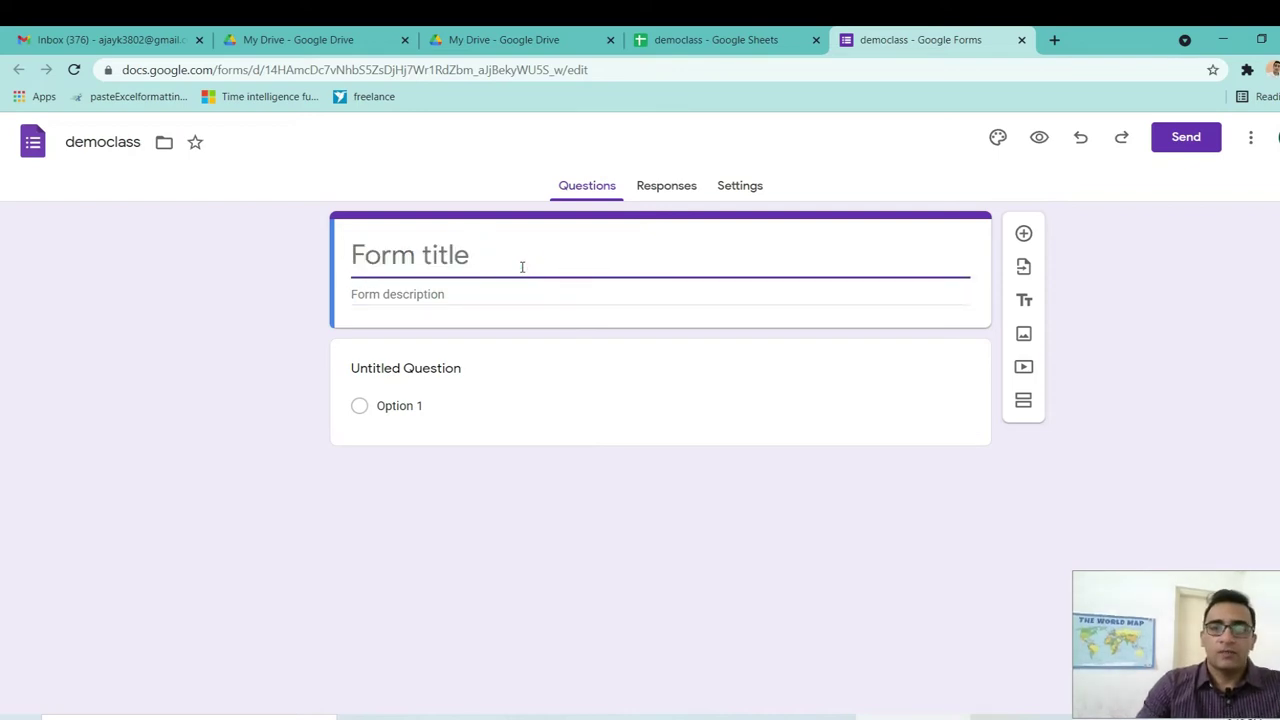
type("i")
key("BackSpace")
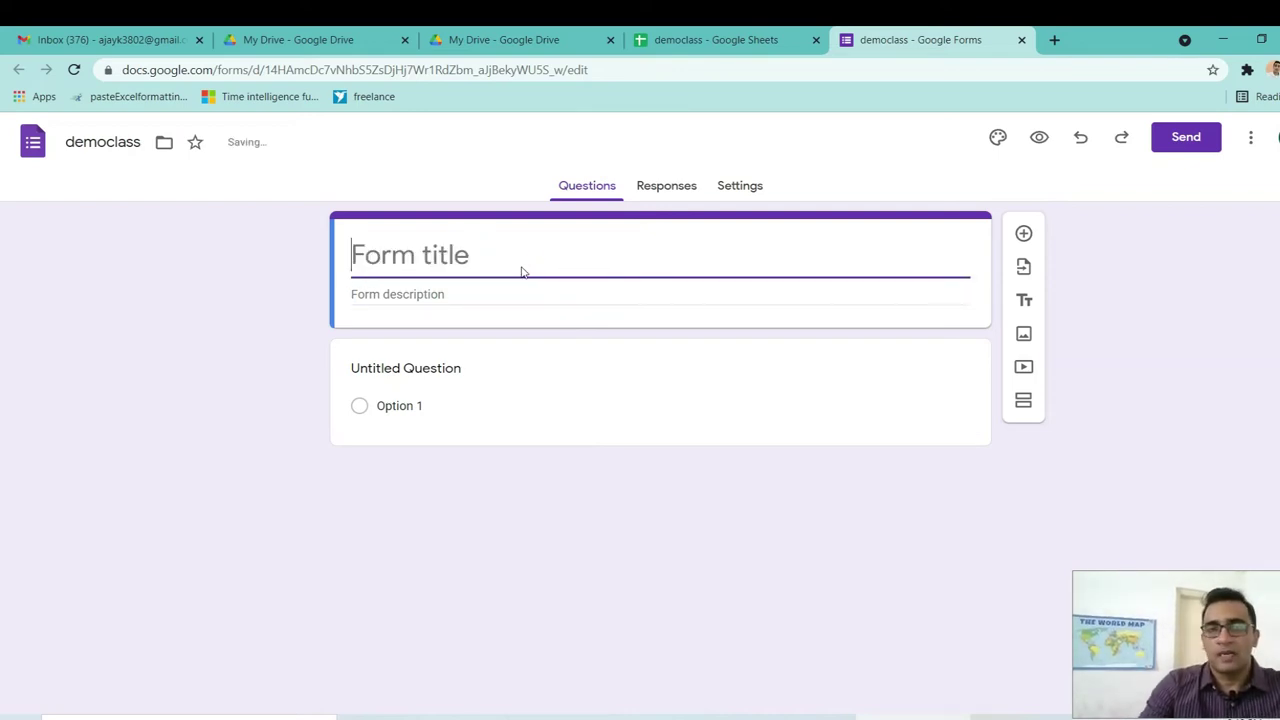
type("India ")
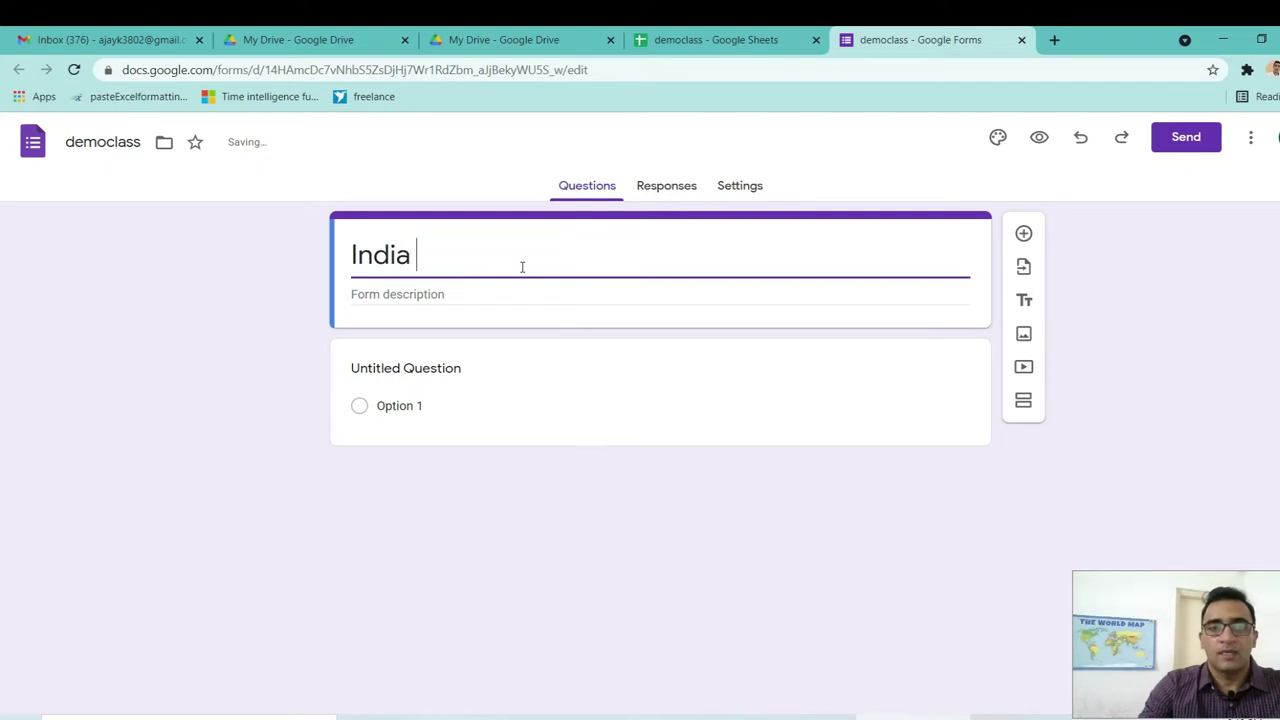
type("Fiths")
key("BackSpace")
key("BackSpace")
key("BackSpace")
type("ght")
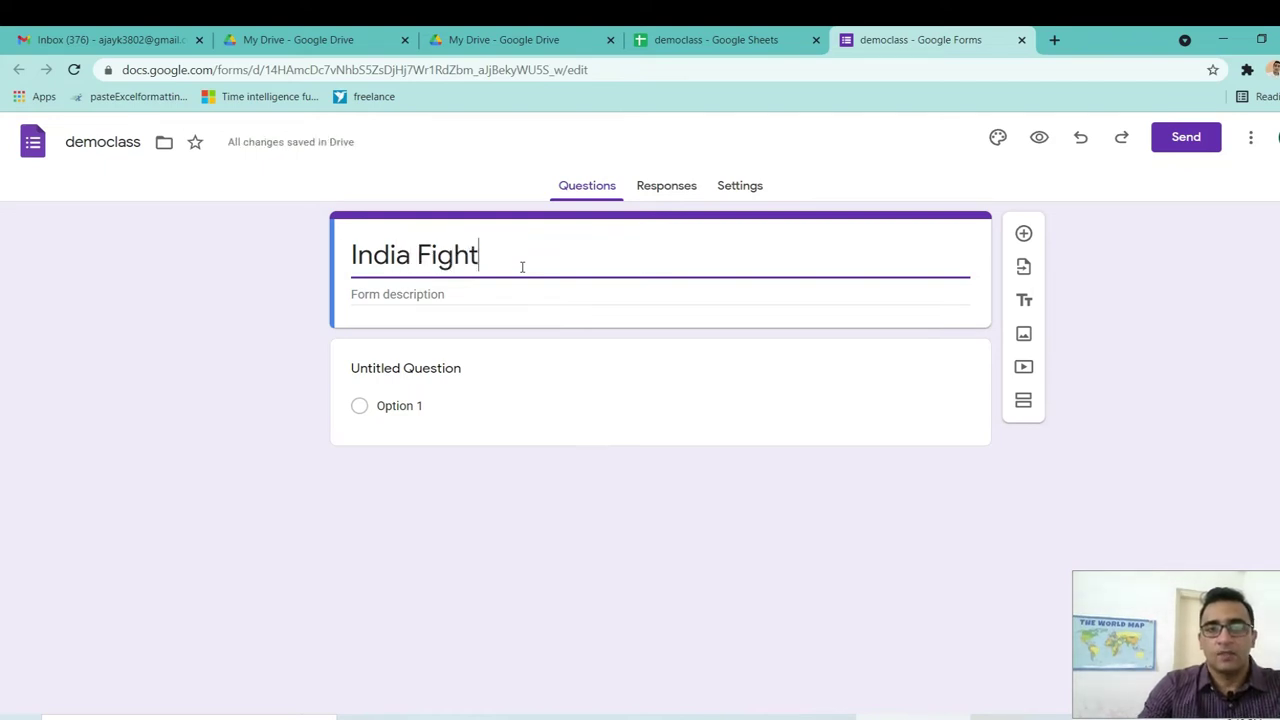
type("s Back")
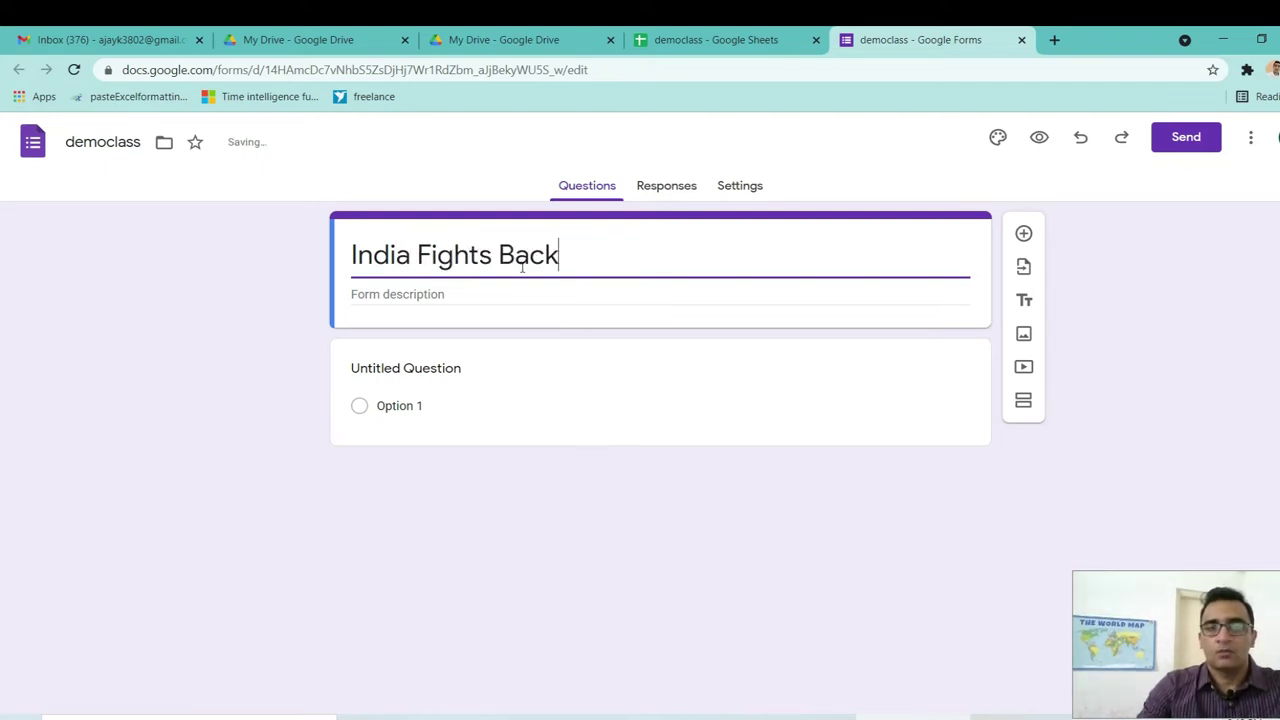
Enter the form description 'Covid data tracking'.
left_click(460, 295)
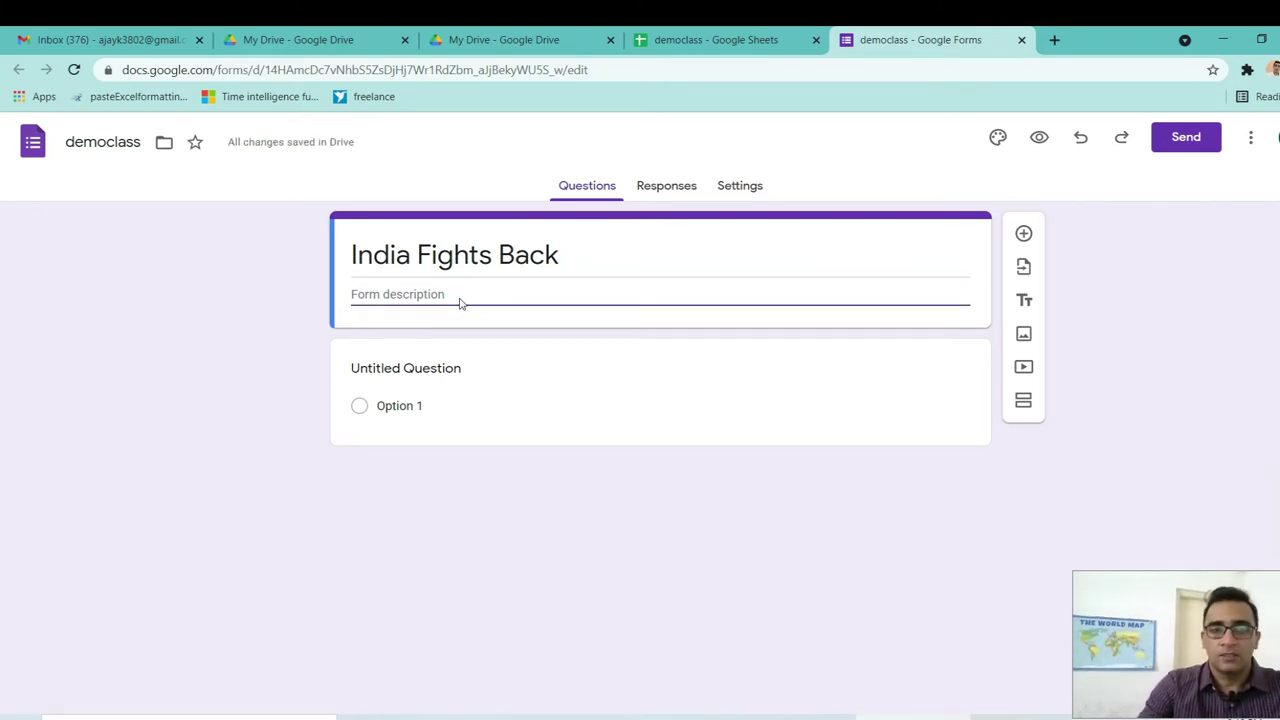
type("Covide c")
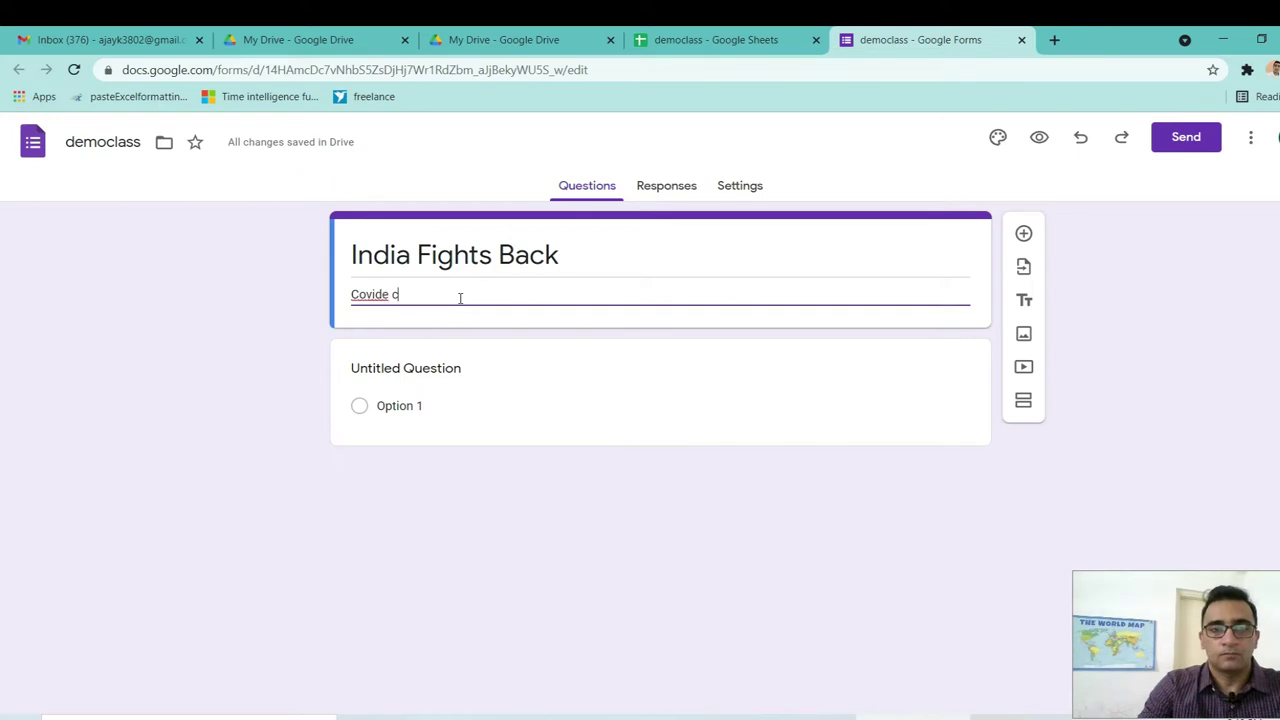
key("BackSpace")
key("BackSpace")
key("BackSpace")
type("data")
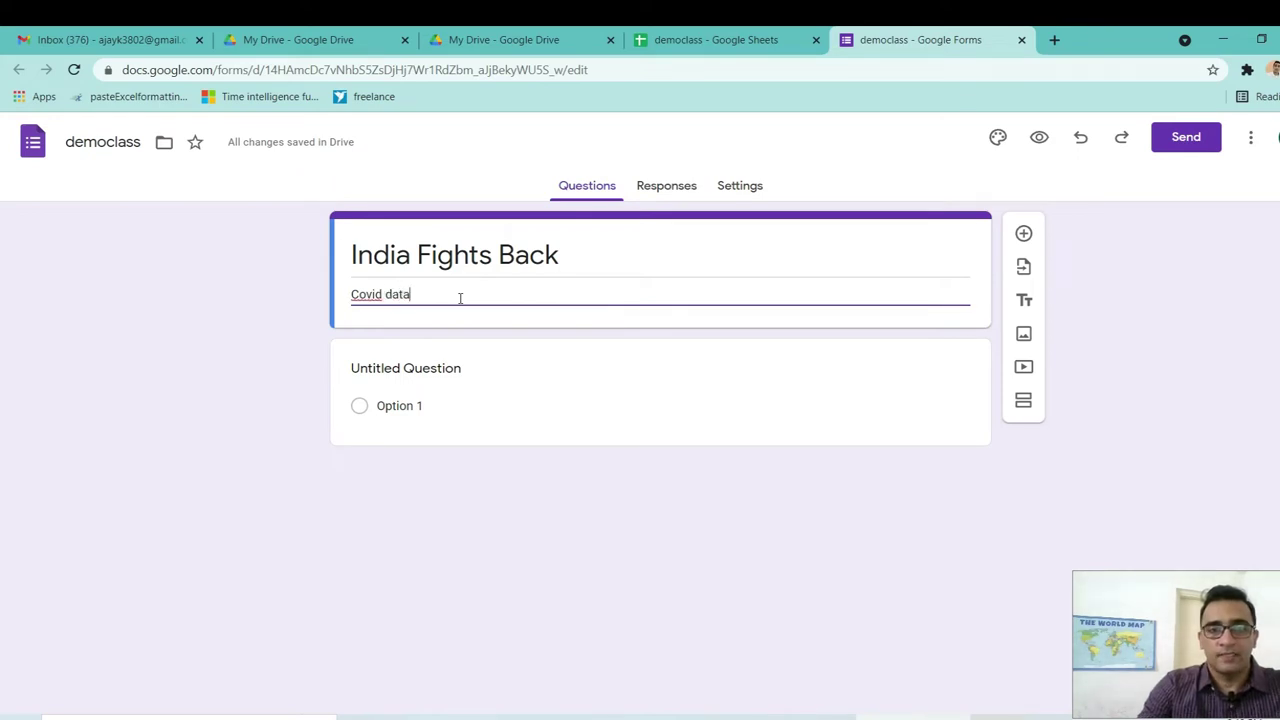
type(" recod")
key("BackSpace")
key("BackSpace")
key("BackSpace")
key("BackSpace")
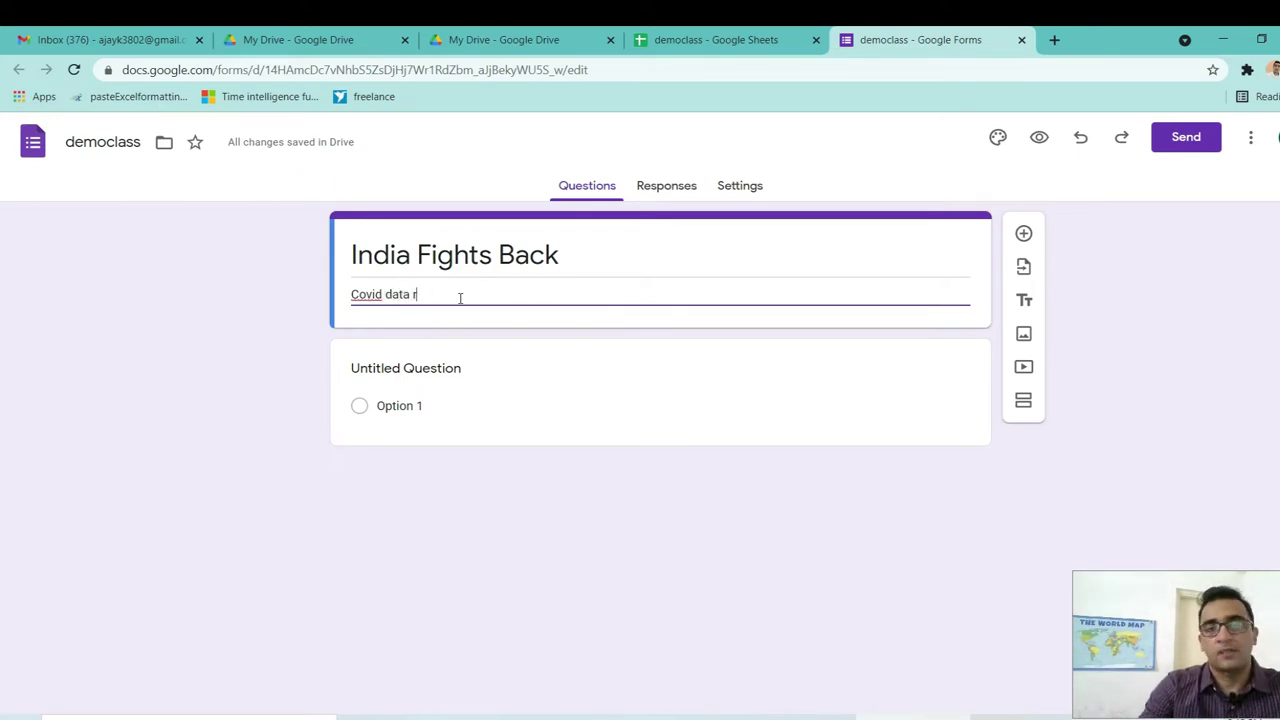
key("BackSpace")
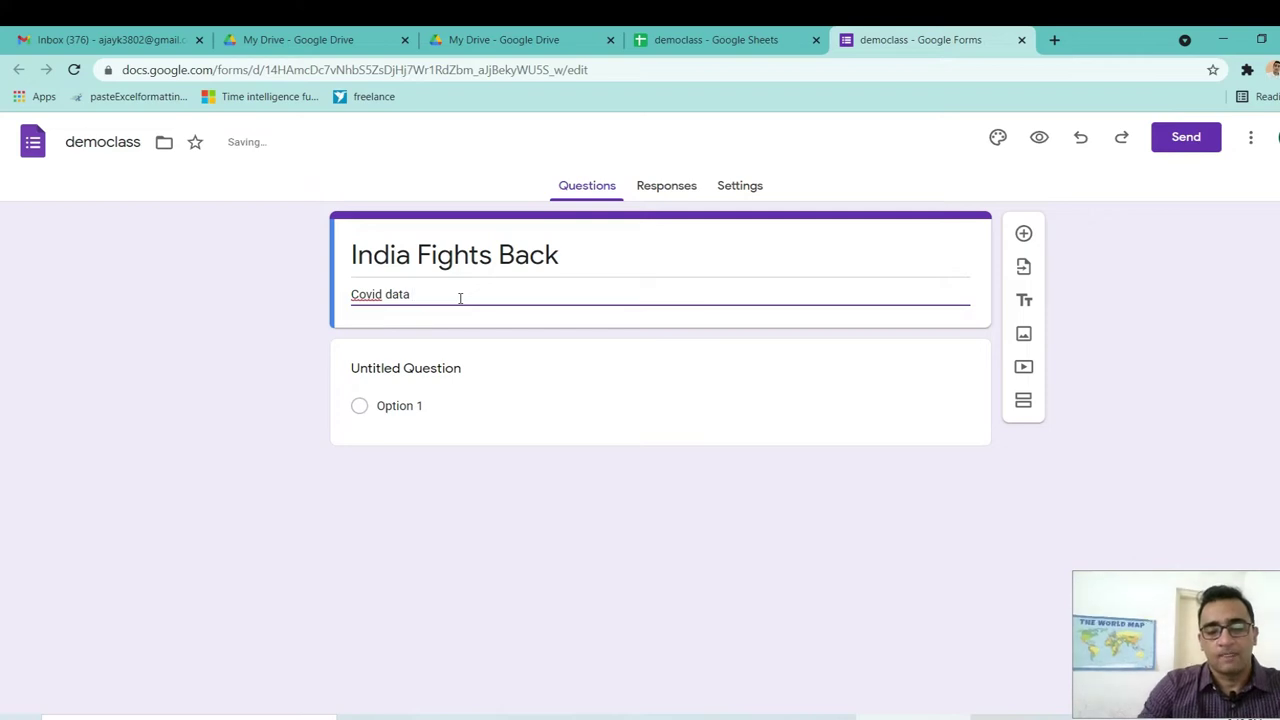
type("perfo")
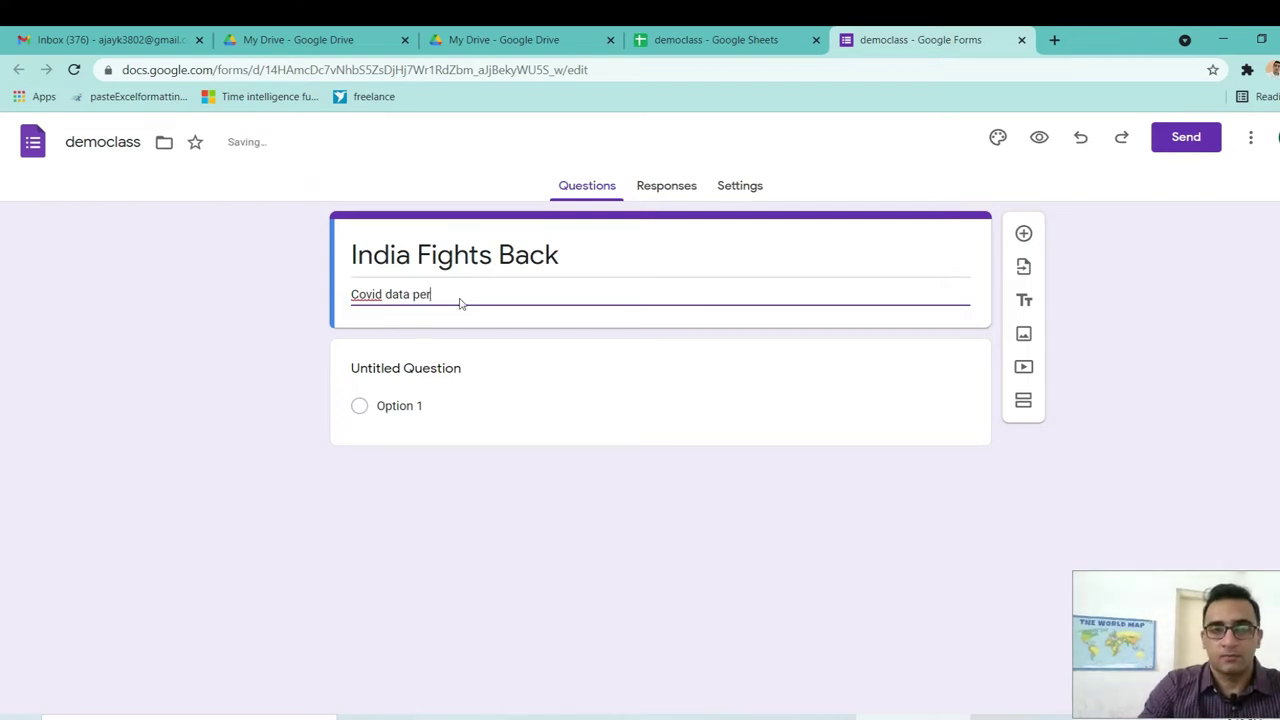
key("BackSpace")
key("BackSpace")
key("BackSpace")
key("BackSpace")
key("BackSpace")
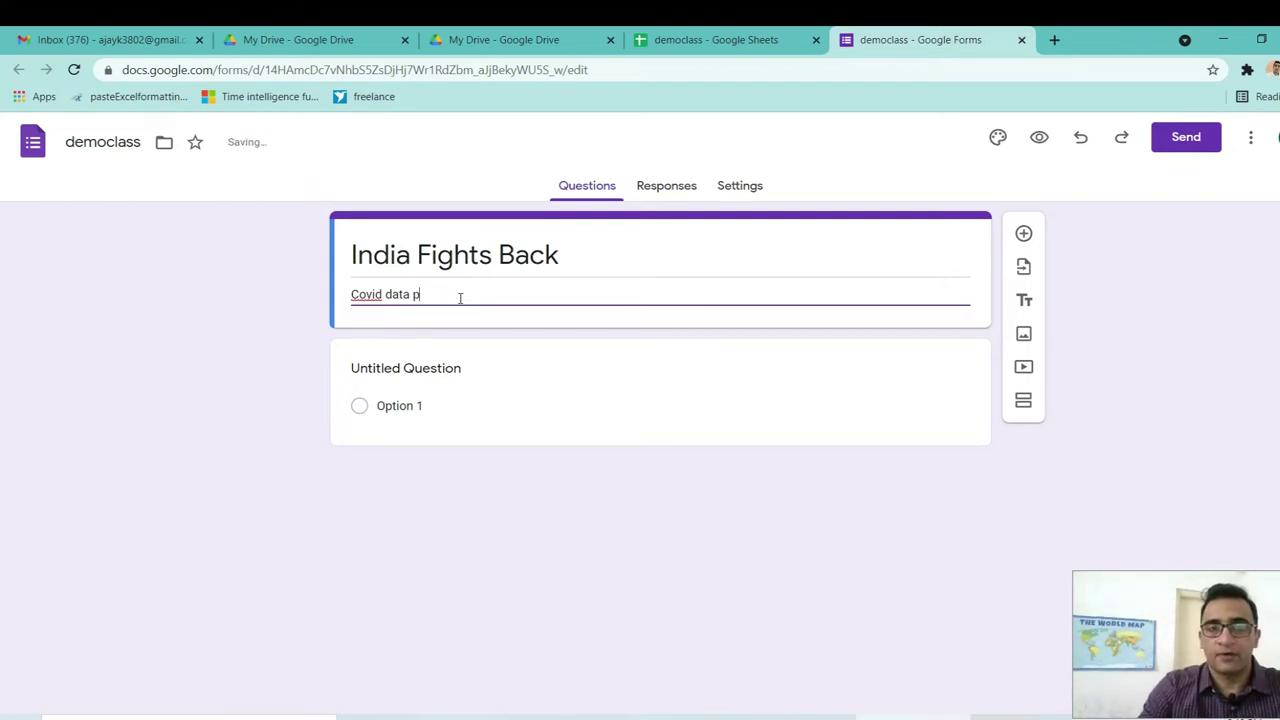
type("tracking")
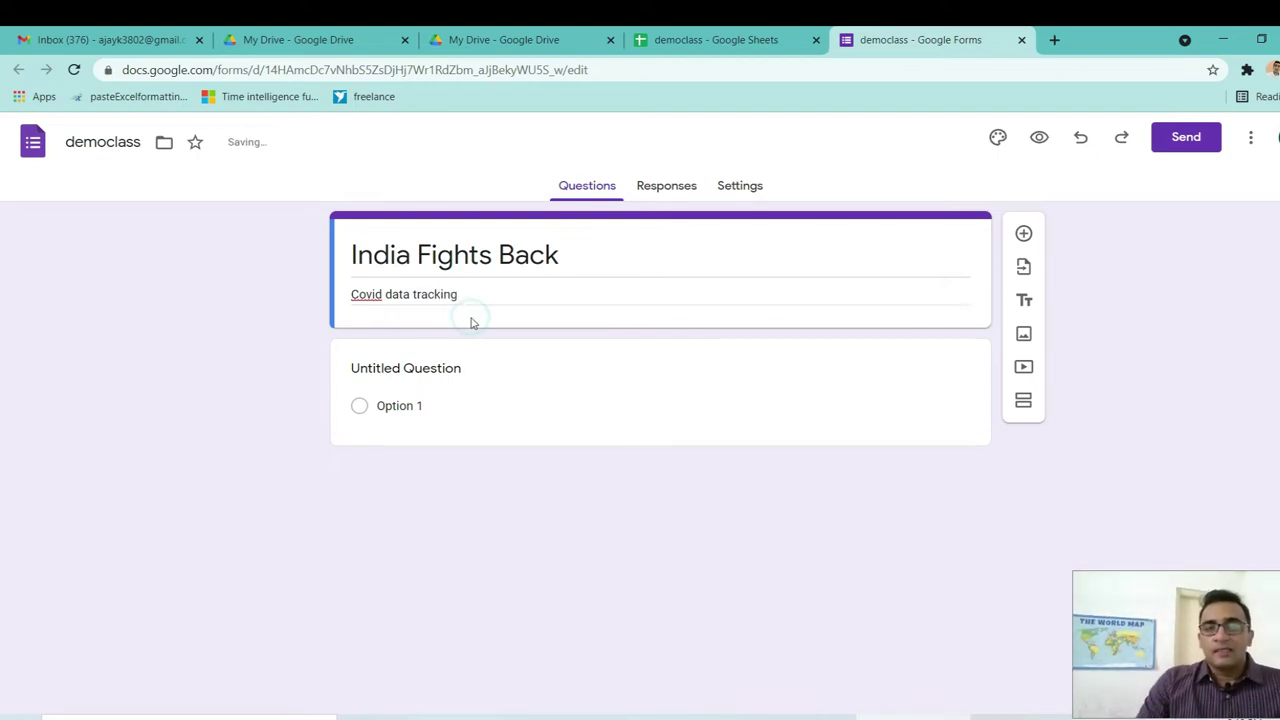
Capitalise the description so it reads 'Covid Data Tracking'.
triple_click(395, 296)
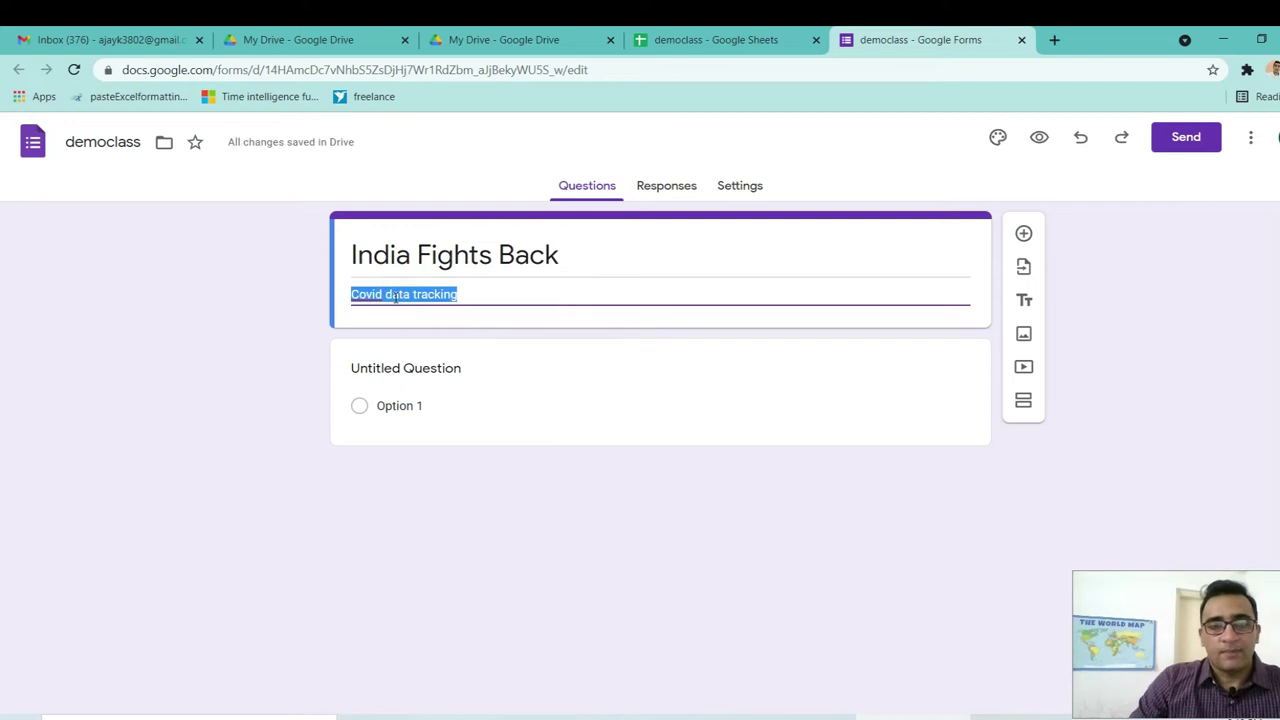
left_click(393, 296)
key("BackSpace")
type("D")
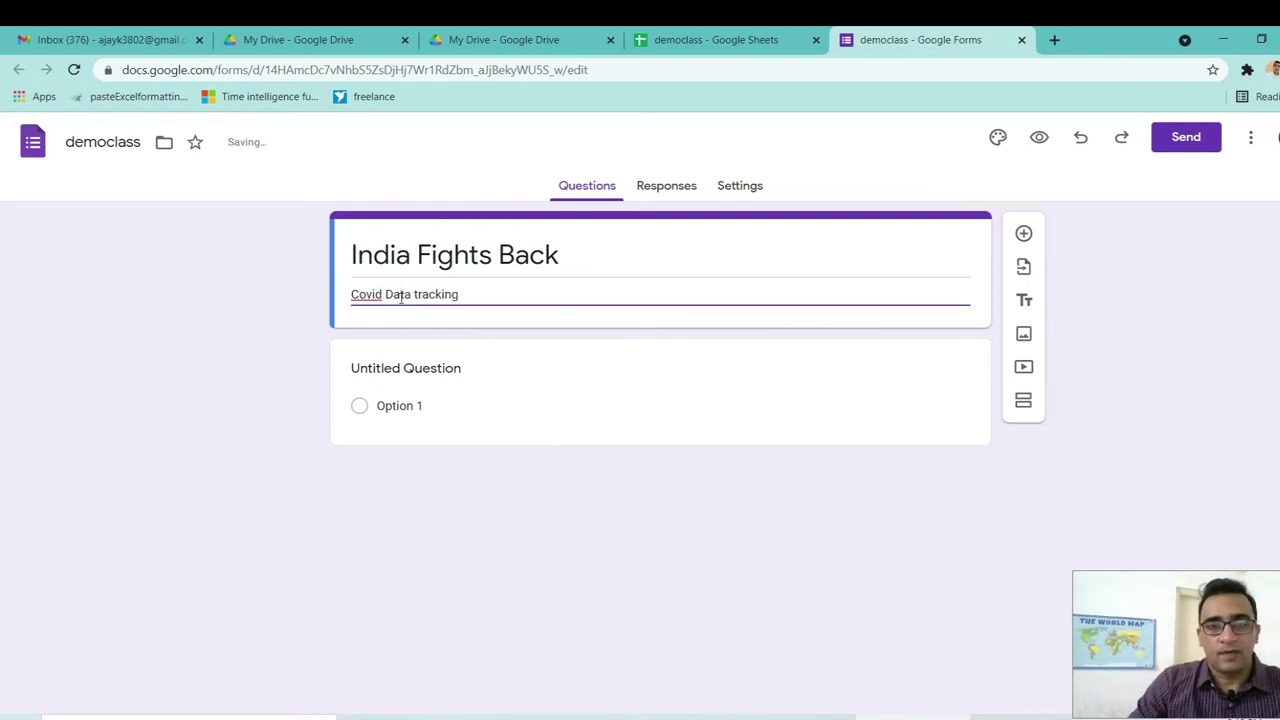
left_click(418, 294)
key("BackSpace")
type("T")
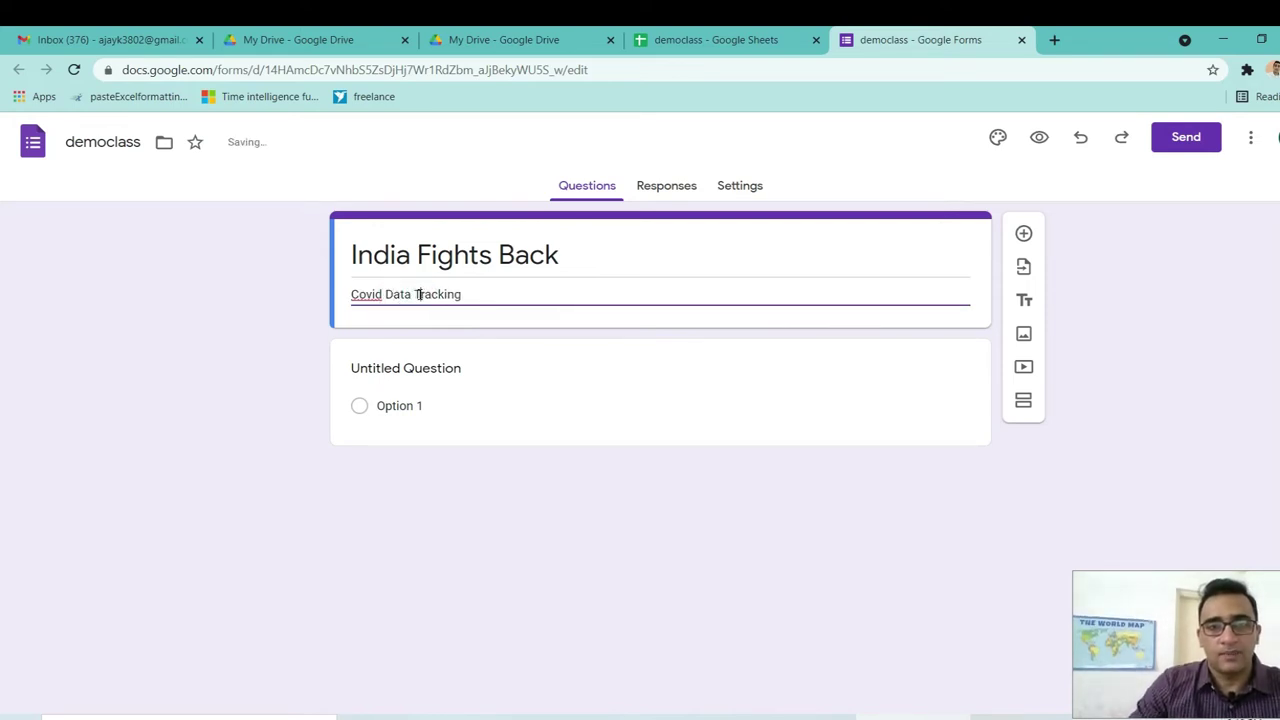
left_click(488, 390)
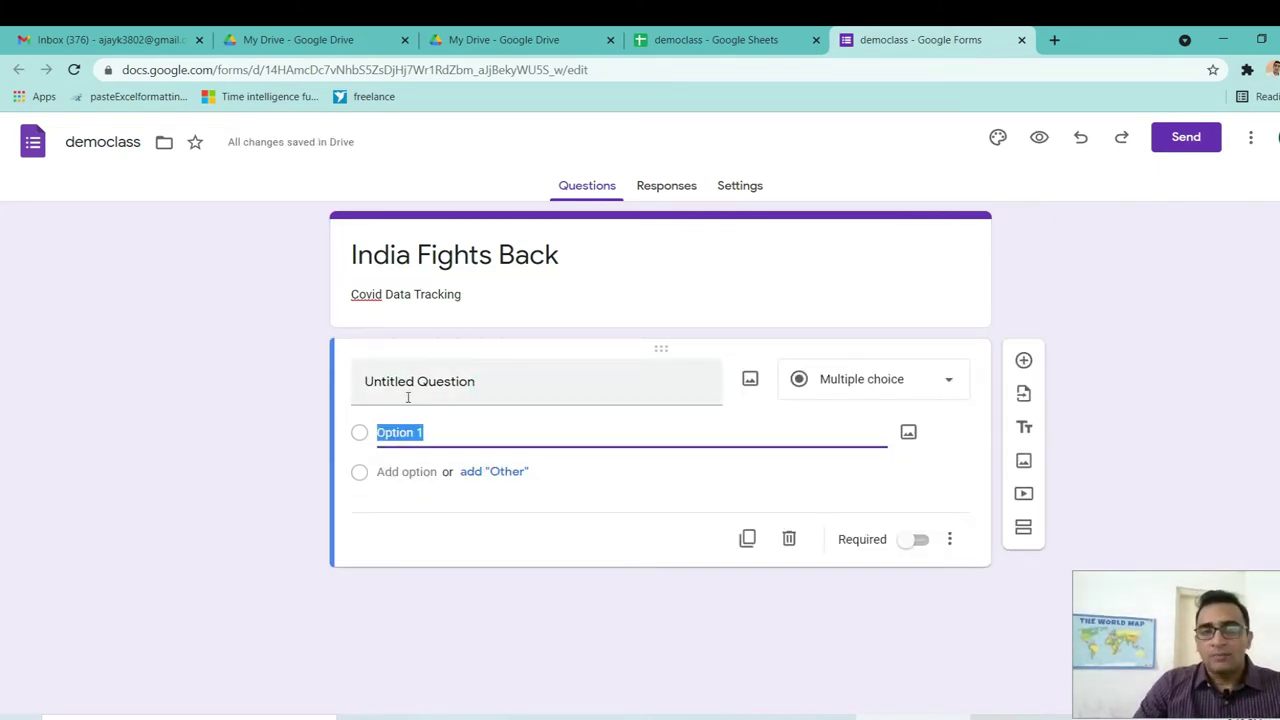
Show the question-type choices for the first Multiple choice question.
left_click(949, 385)
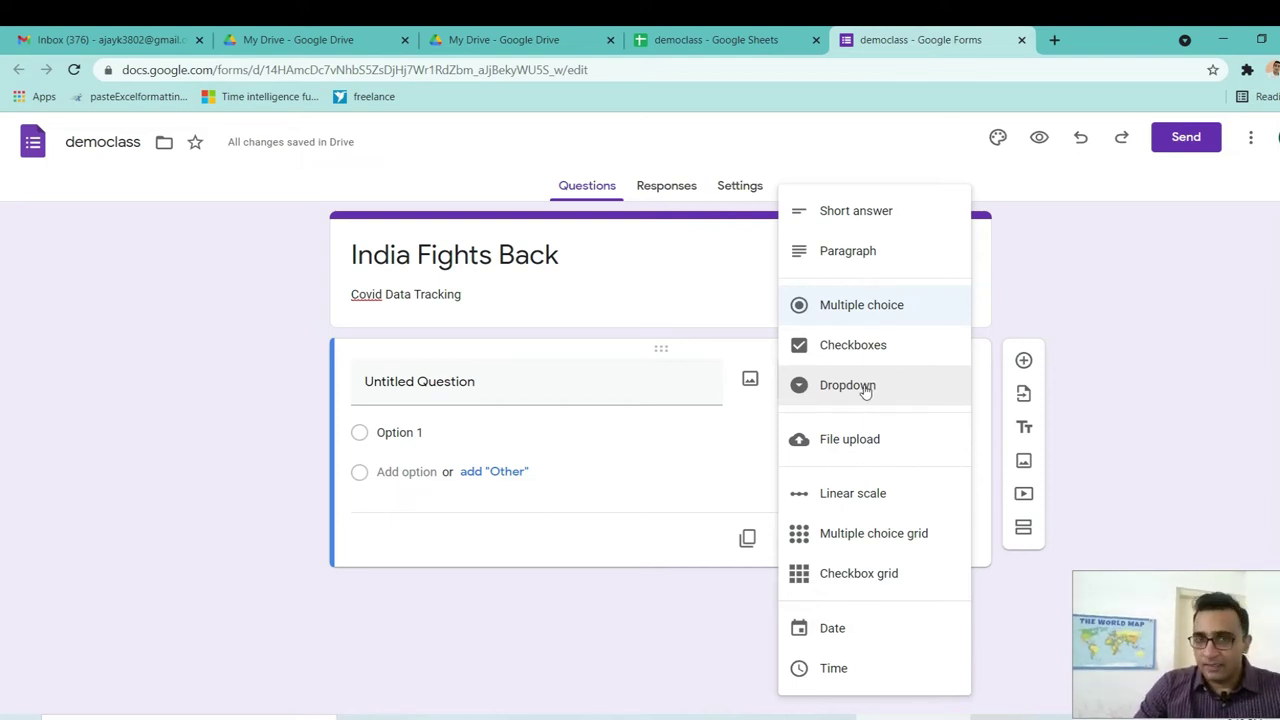
Make the first question a Dropdown with options HR, PB, KEARELA, AP and MP.
left_click(852, 391)
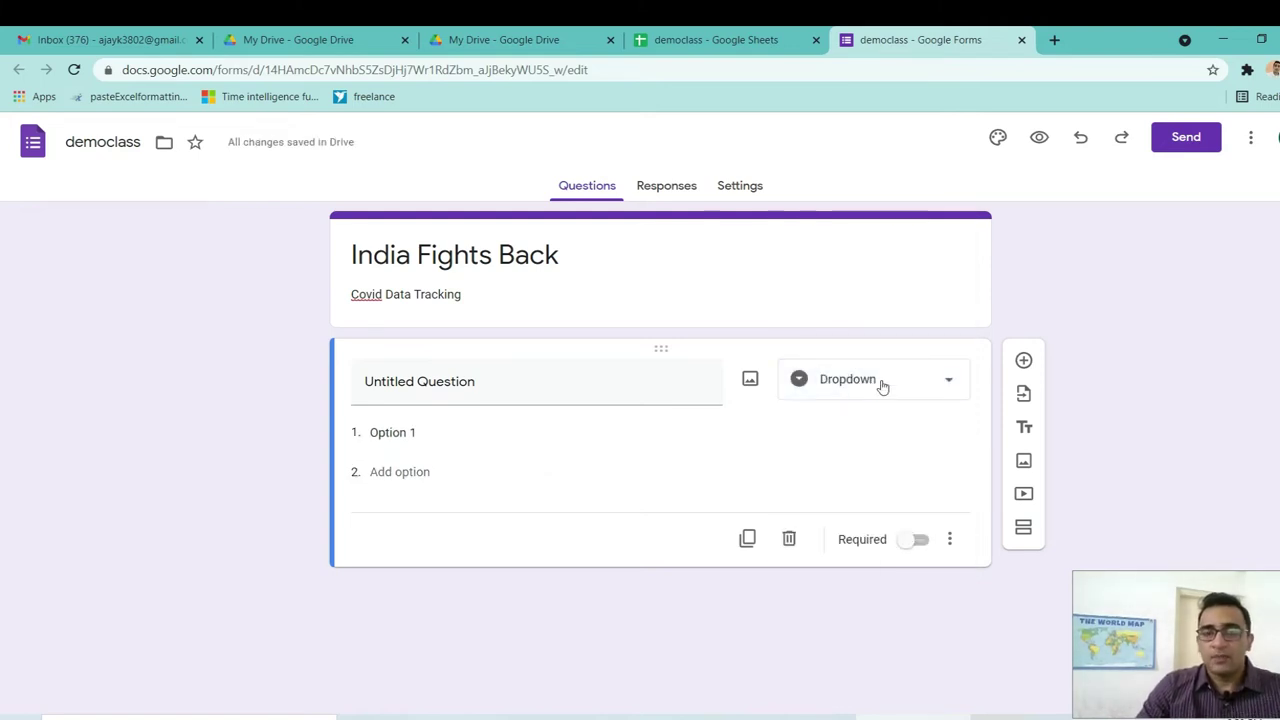
left_click(399, 432)
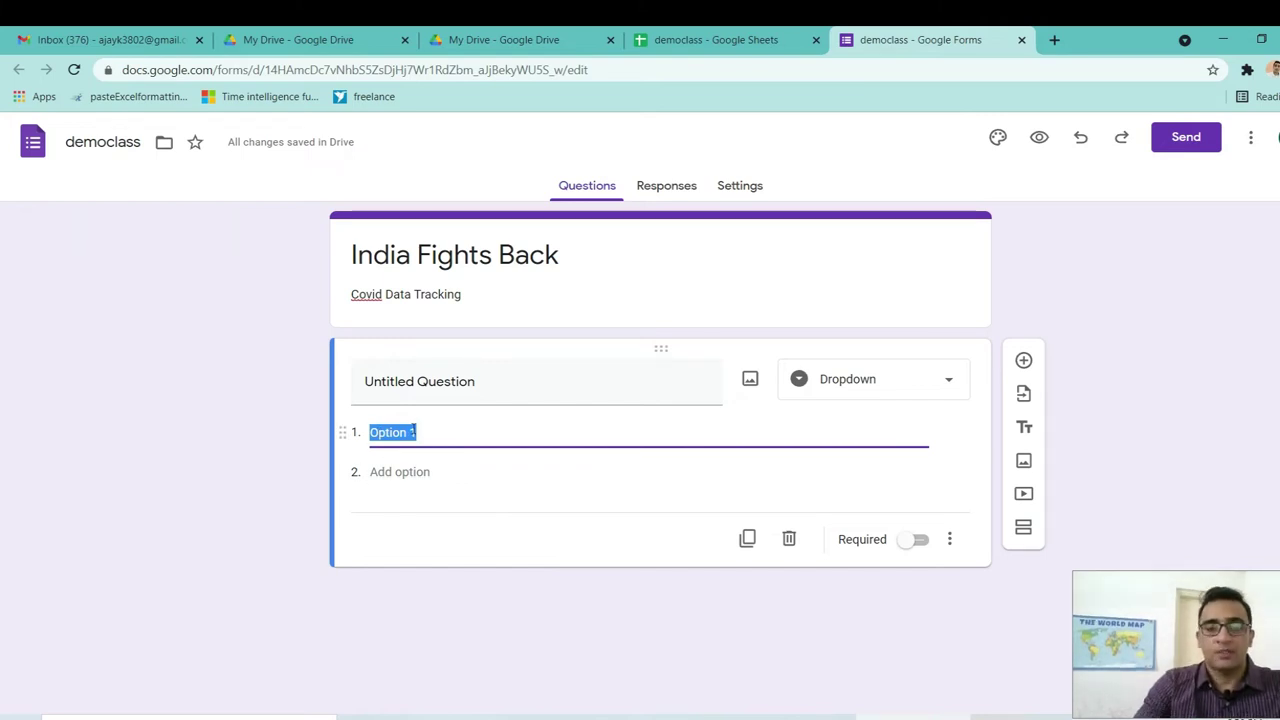
type("H")
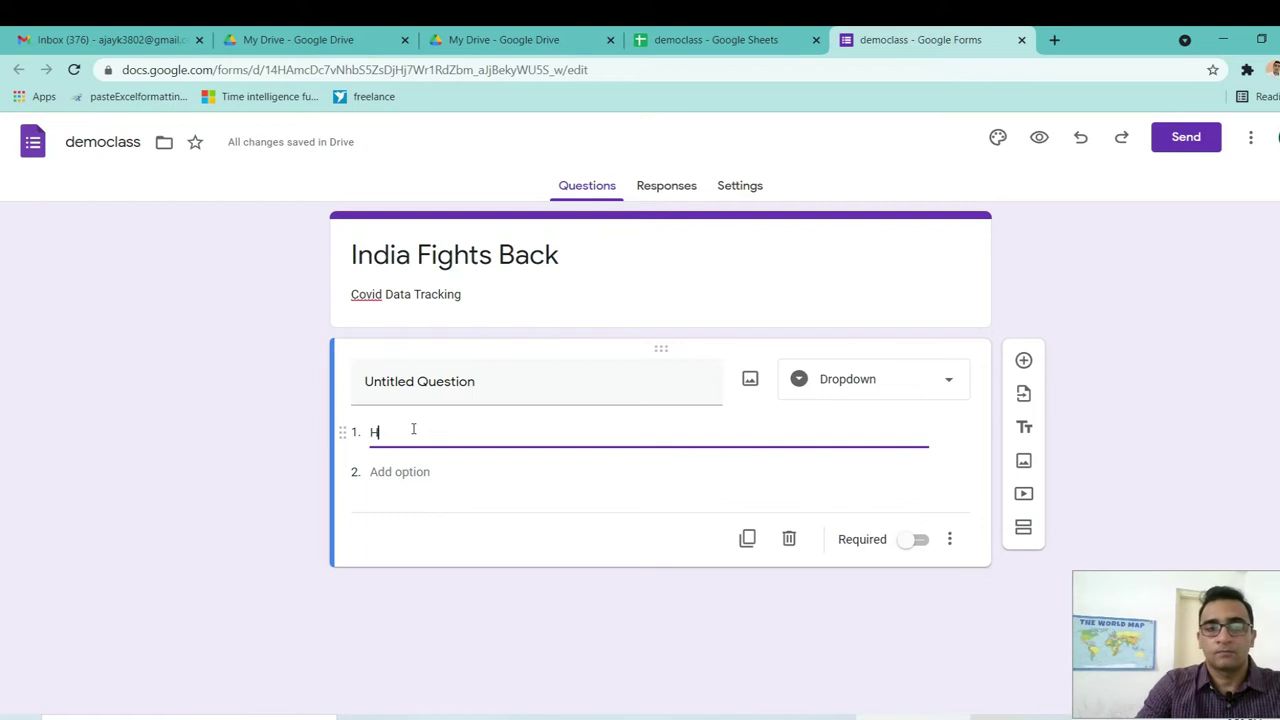
type("R")
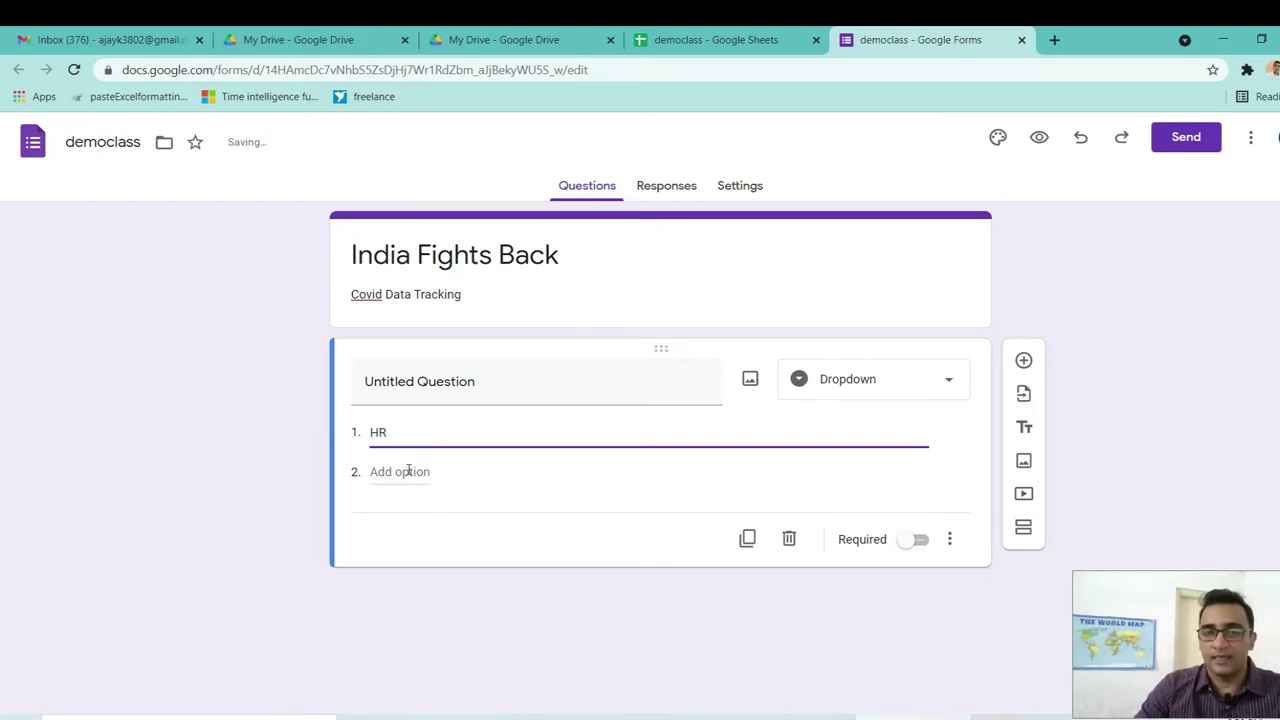
left_click(408, 471)
type("PB")
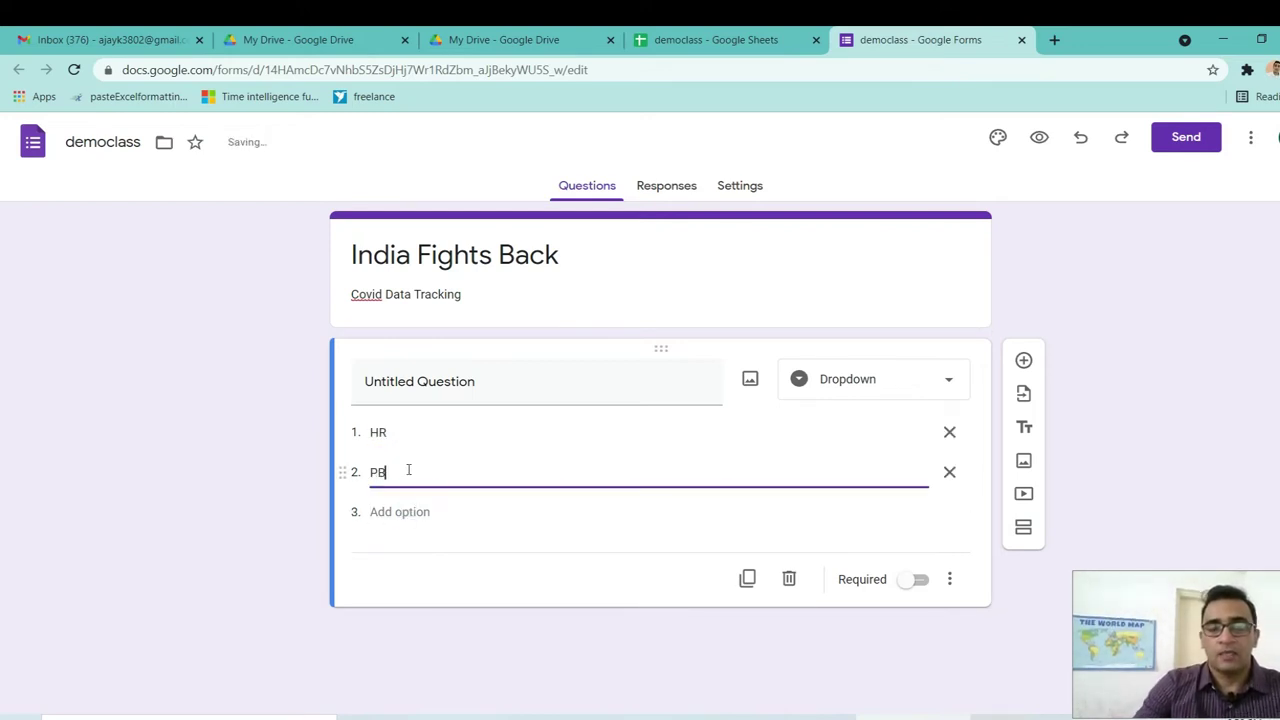
left_click(396, 513)
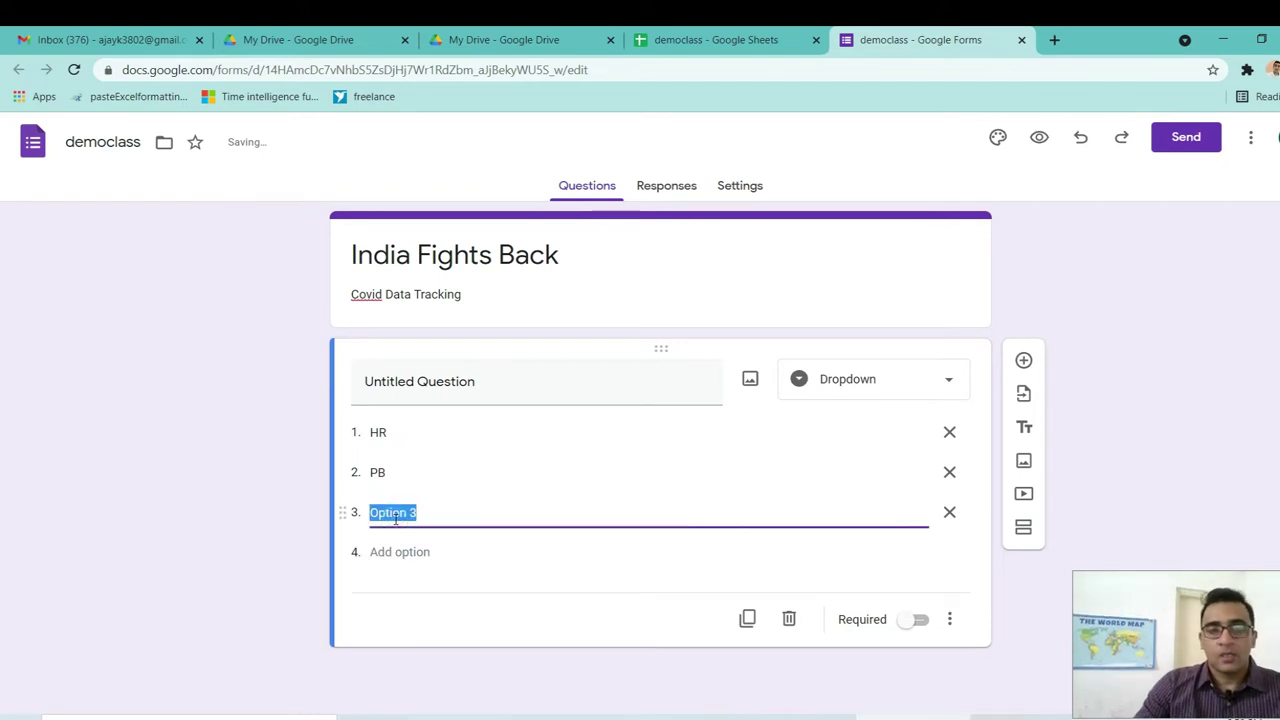
type("KEARELA")
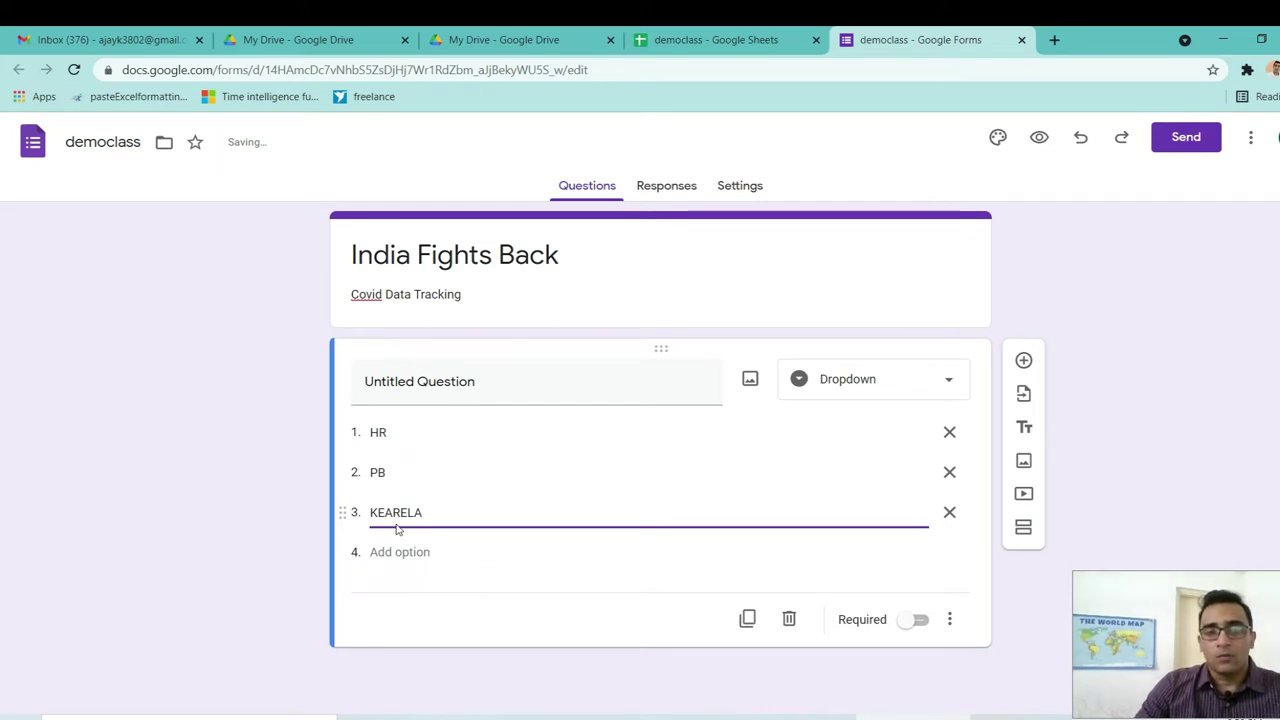
left_click(391, 548)
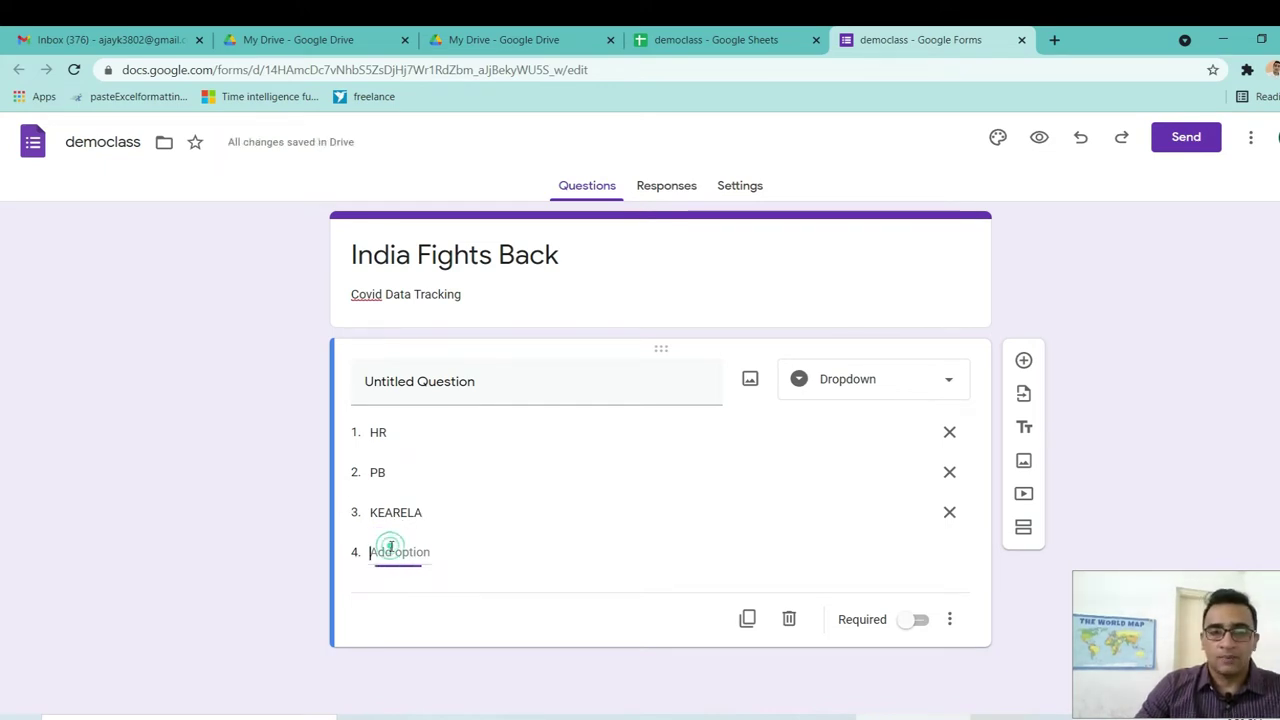
type("AP")
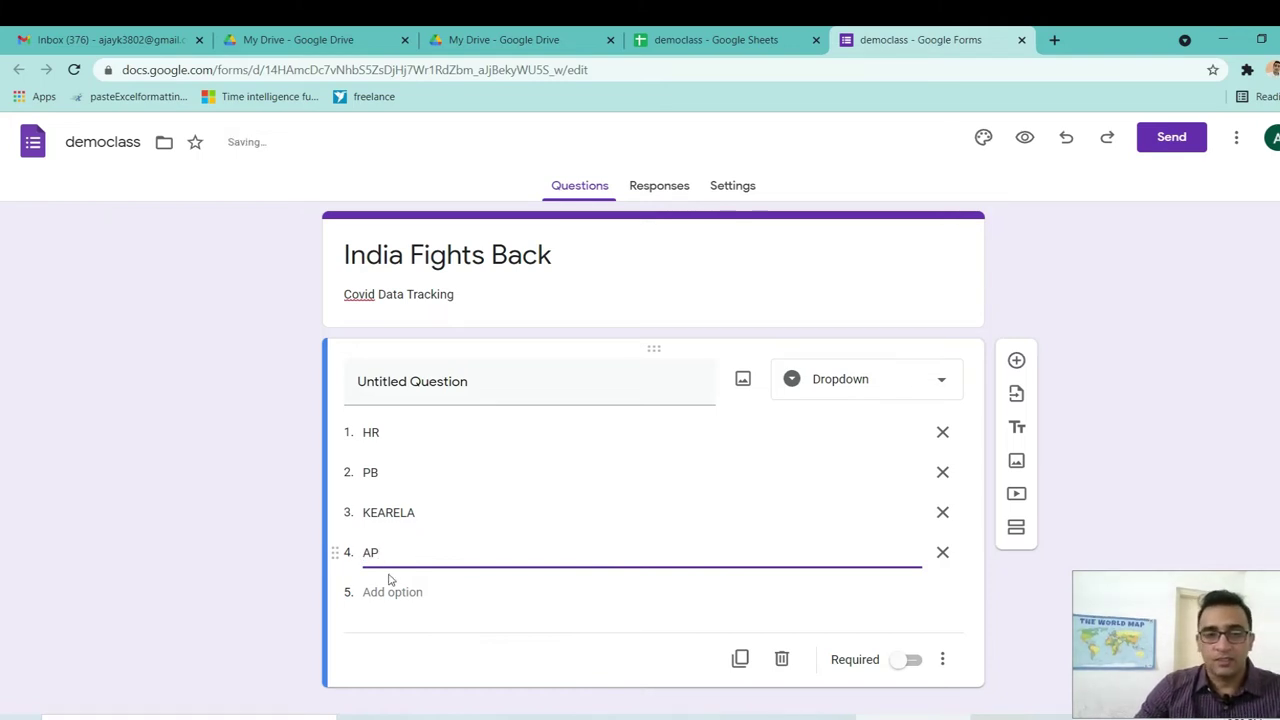
left_click(378, 592)
type("MP")
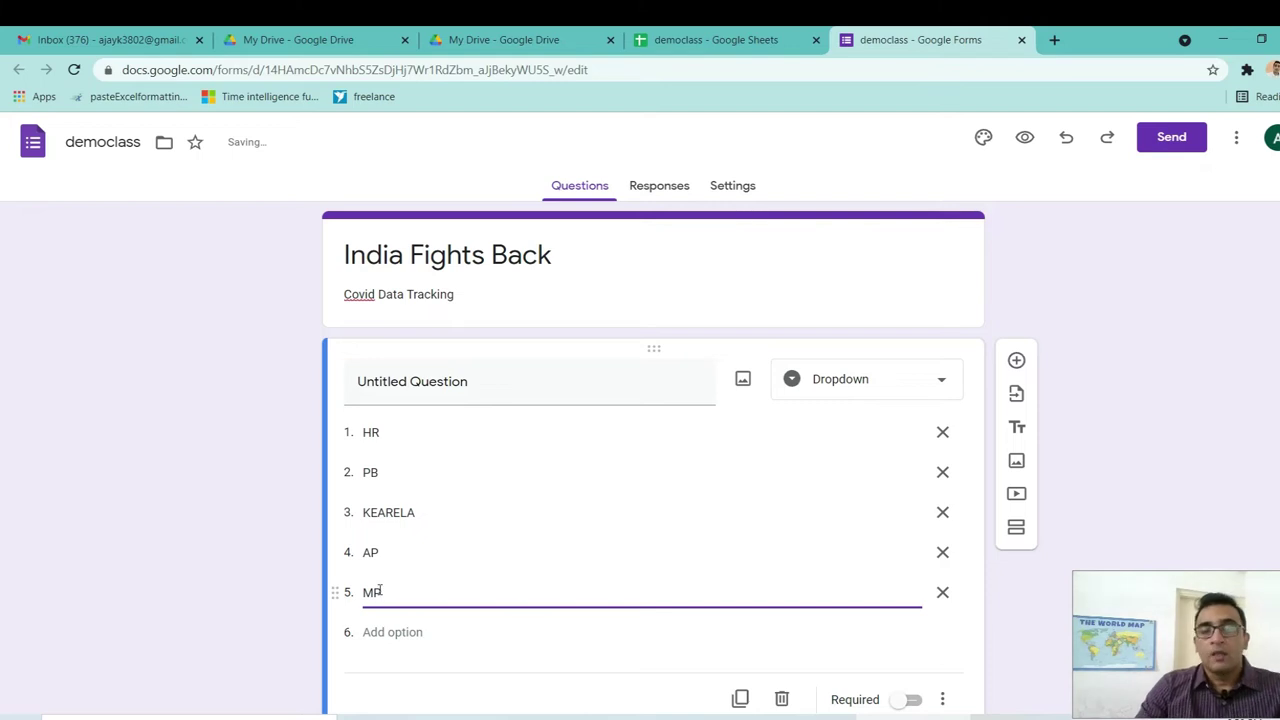
Correct the third option's spelling from KEARELA to KERELA.
double_click(387, 513)
left_click(387, 513)
key("BackSpace")
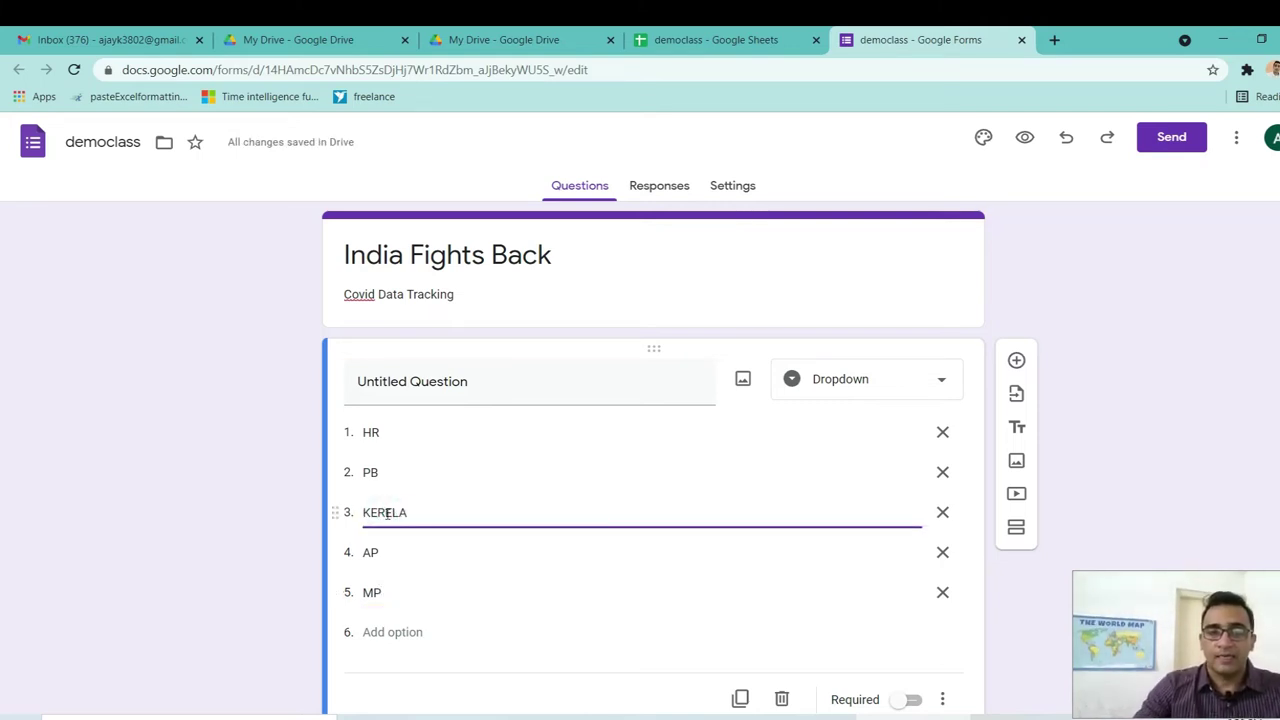
left_click(487, 512)
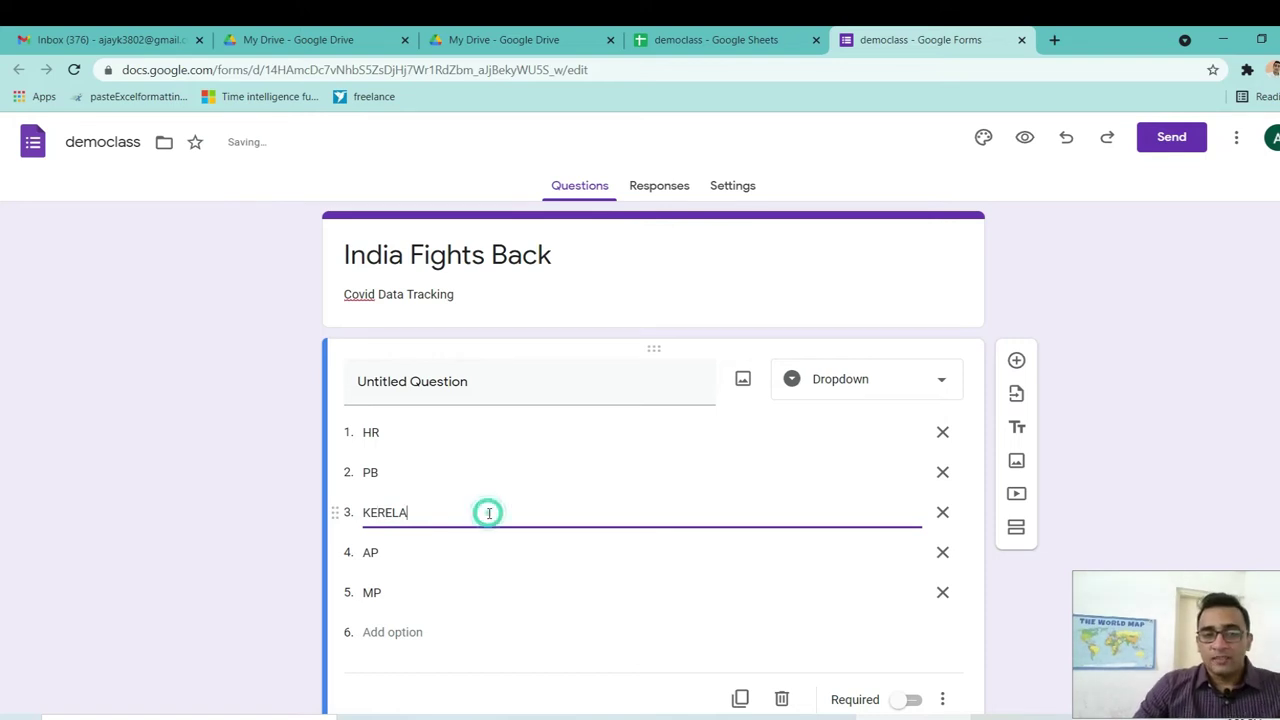
left_click(450, 376)
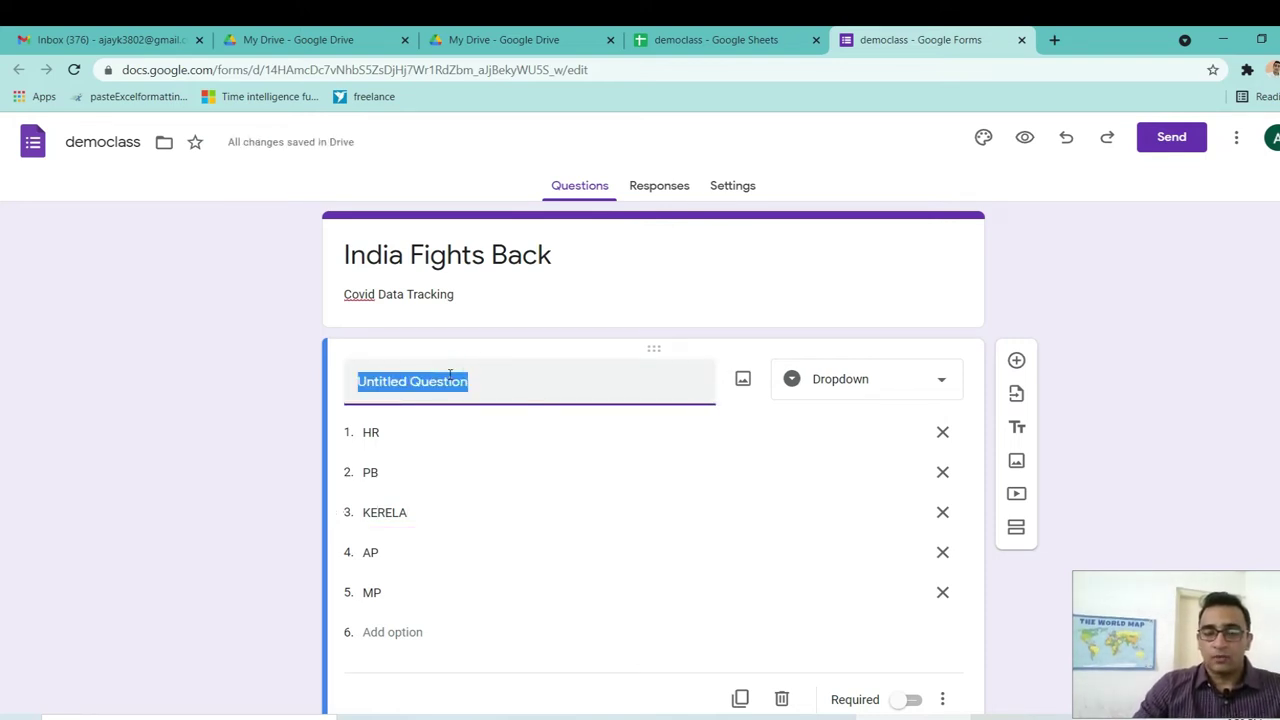
Replace 'Untitled Question' with 'Select the State' as the dropdown question's title.
type("se")
key("BackSpace")
key("BackSpace")
type("S")
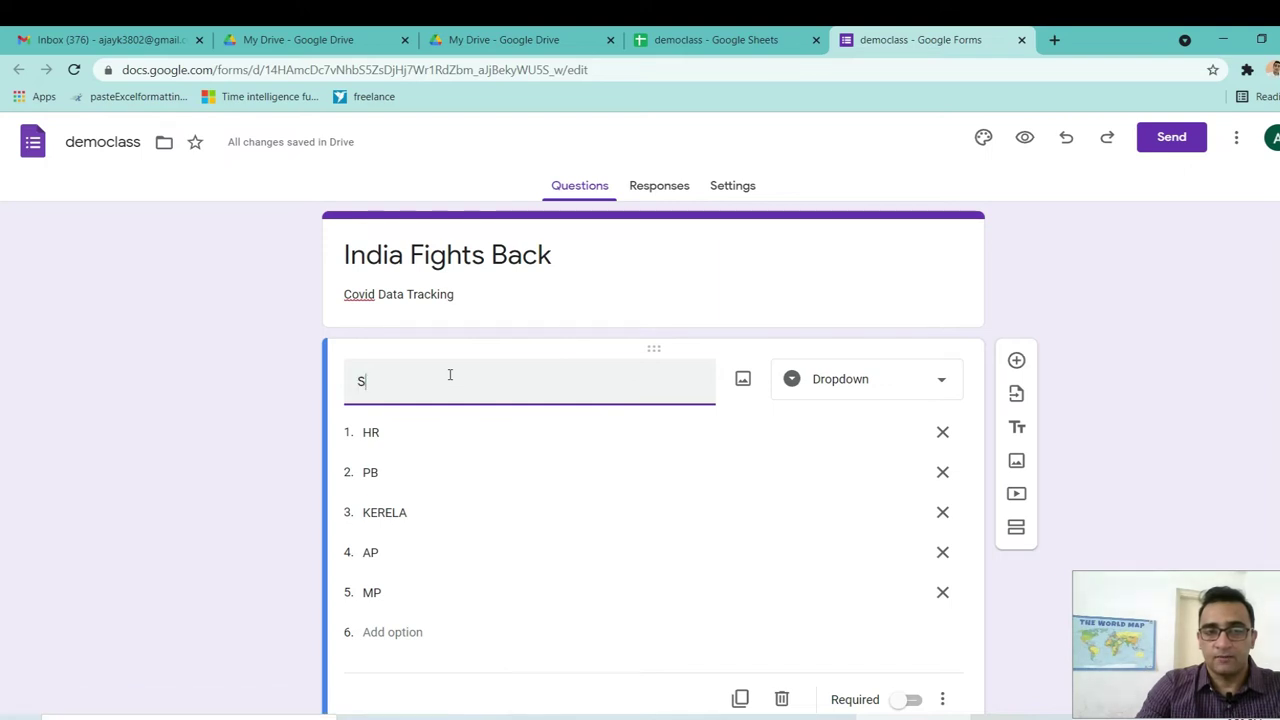
type("elect the s")
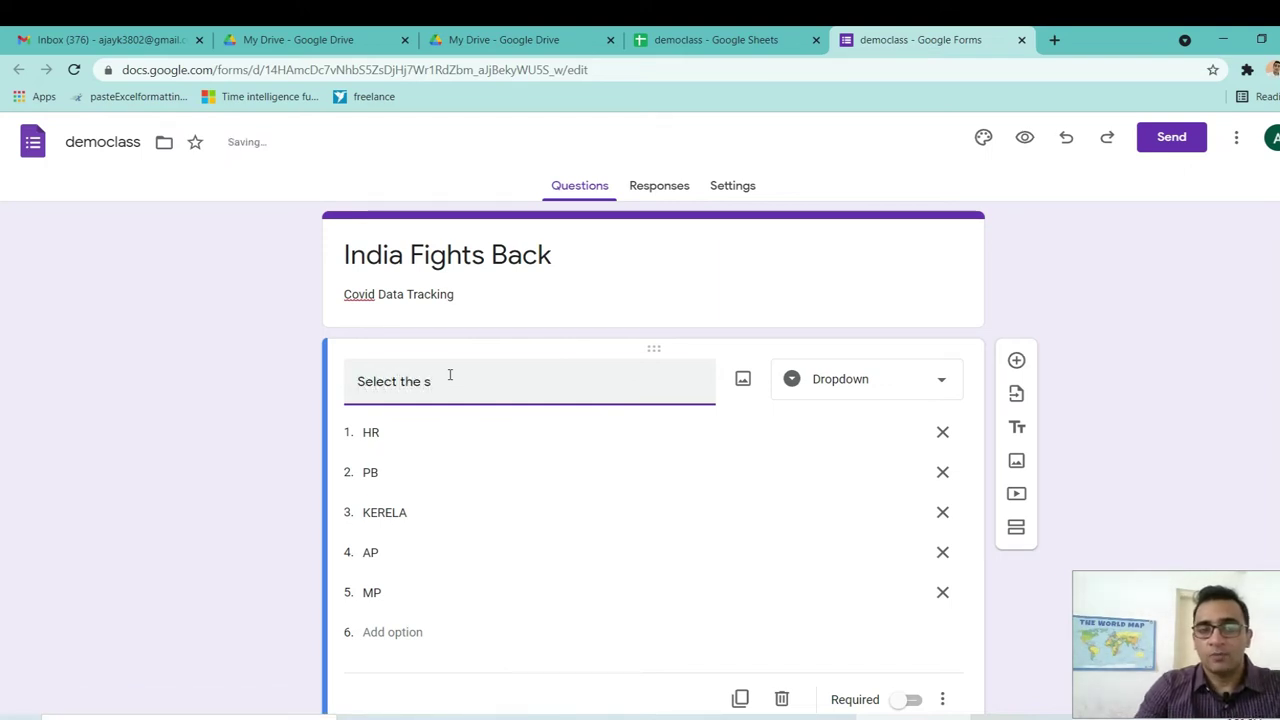
key("BackSpace")
type("State")
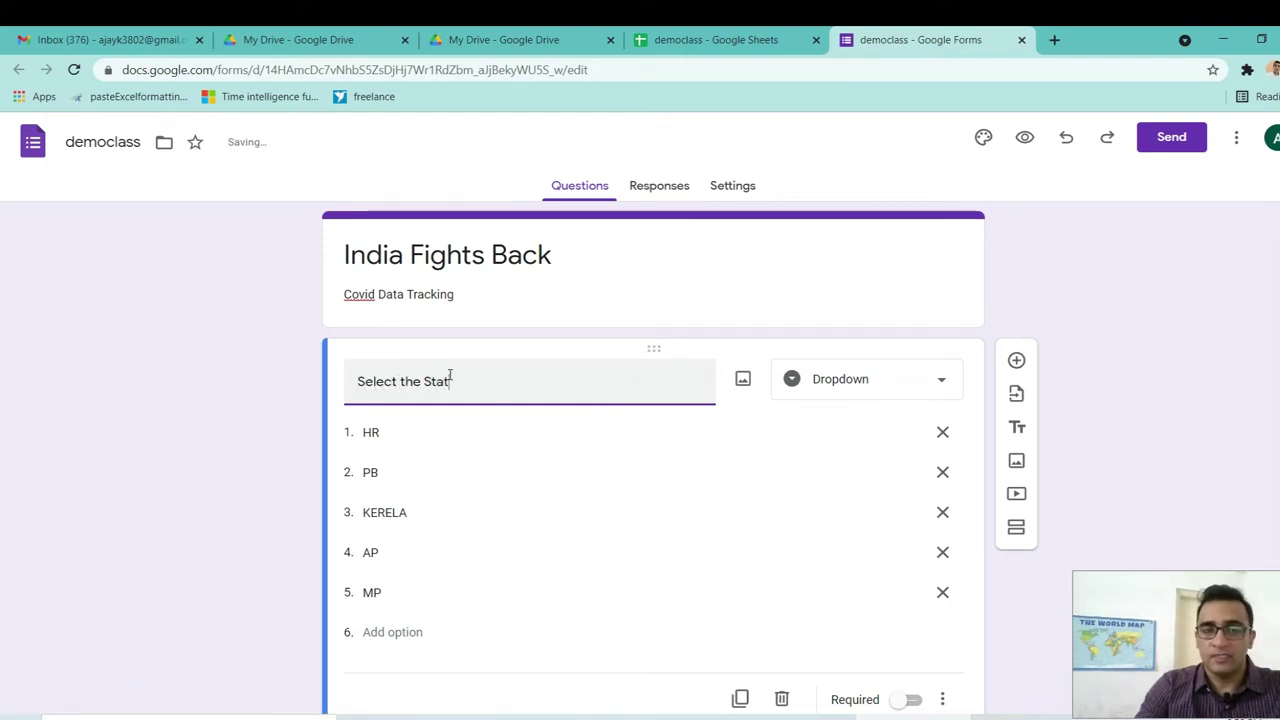
left_click(517, 424)
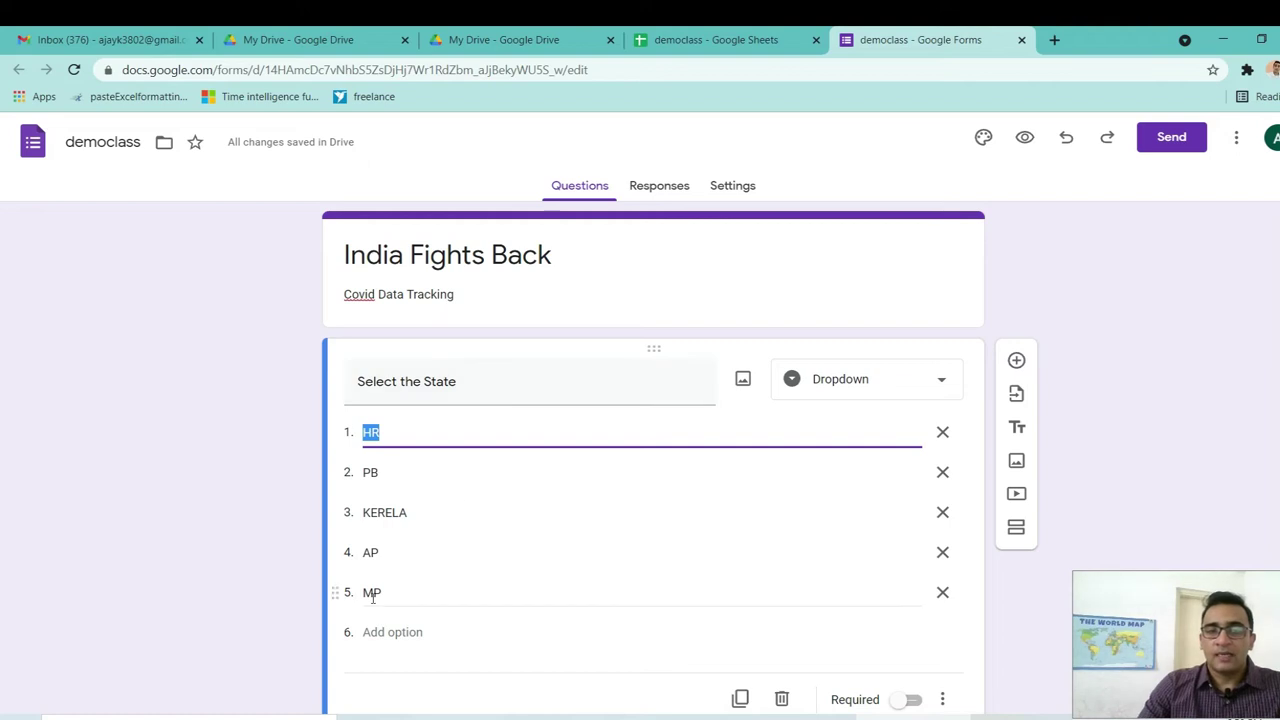
left_click(547, 443)
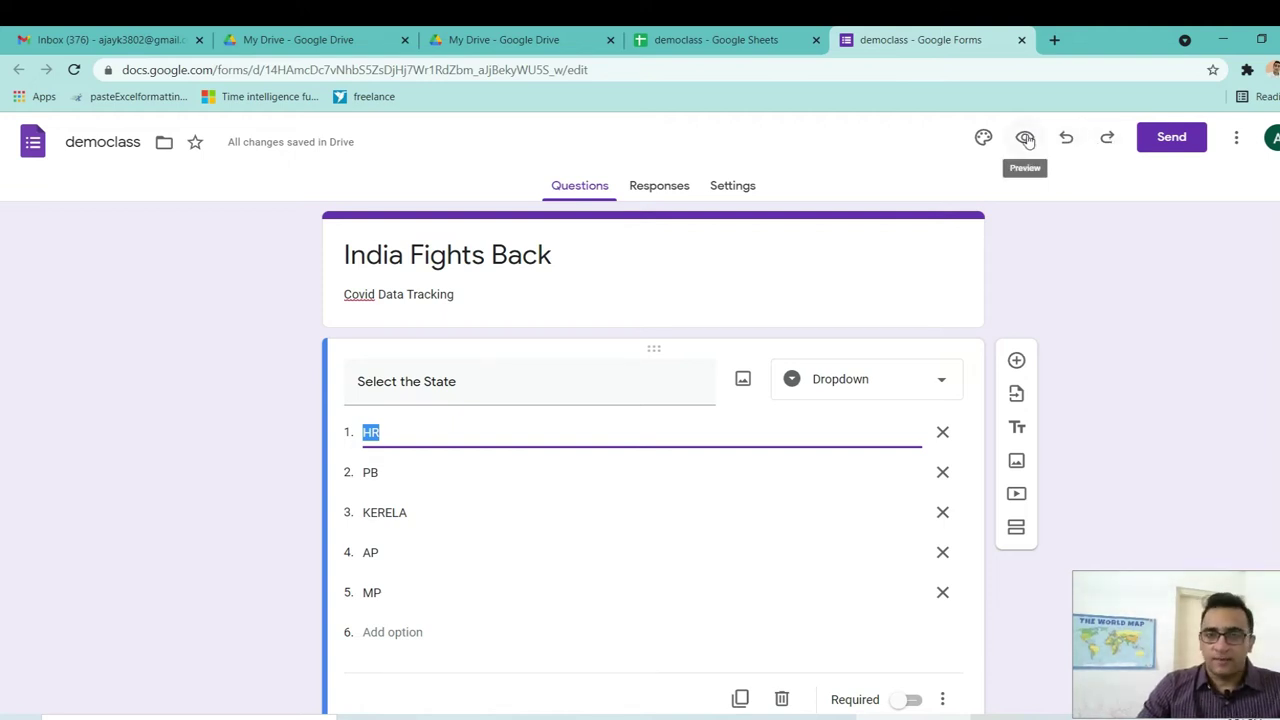
Preview the form, dismiss the autosave notice, pick HR as the state, then return to the editor.
left_click(1026, 139)
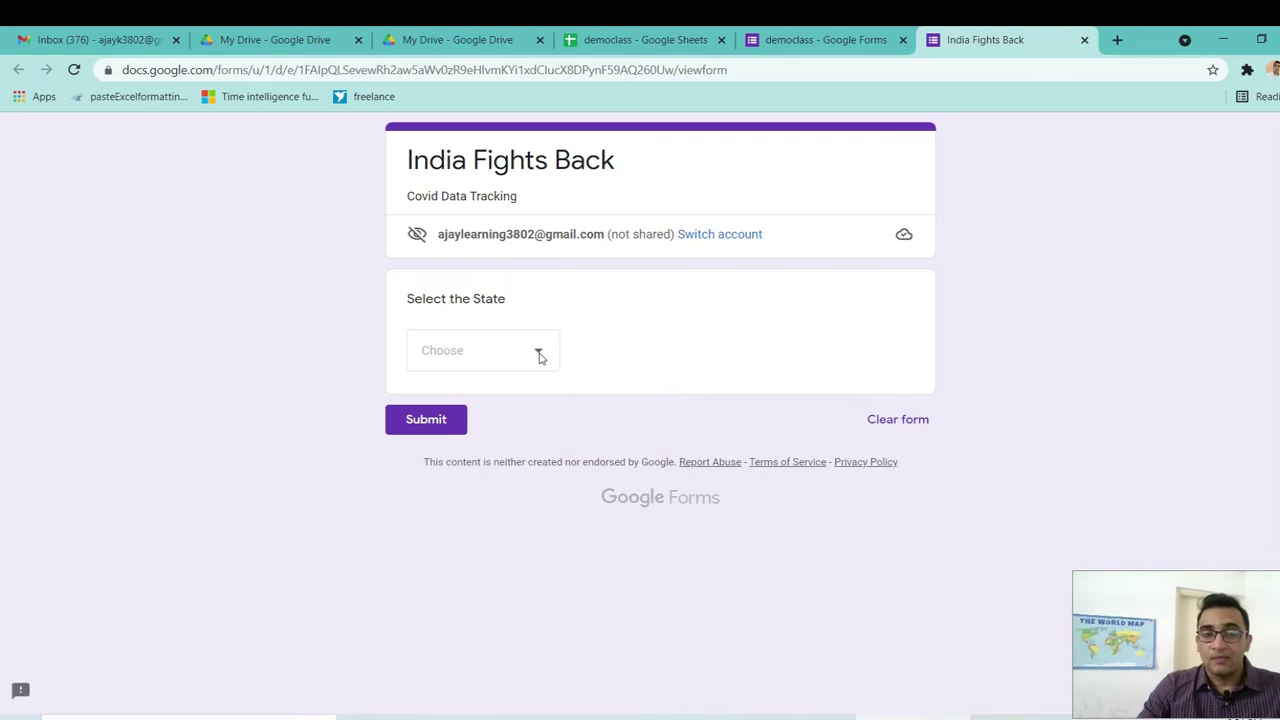
left_click(538, 355)
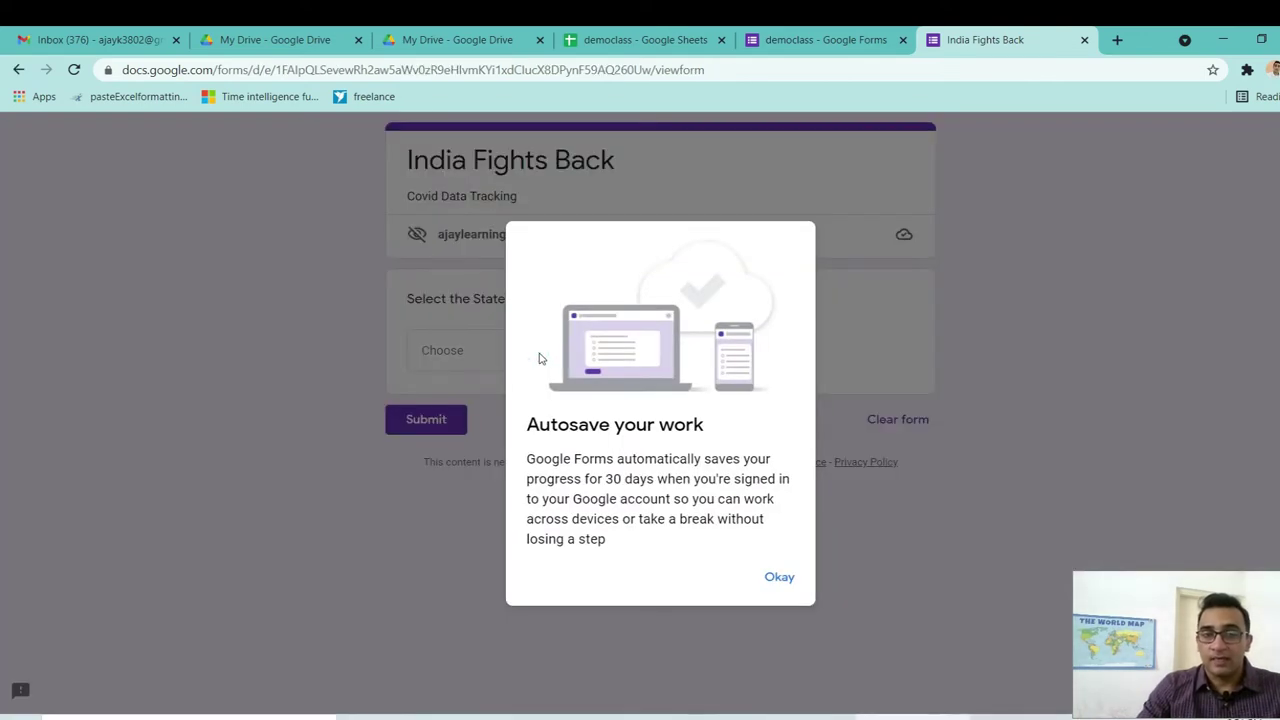
left_click(782, 581)
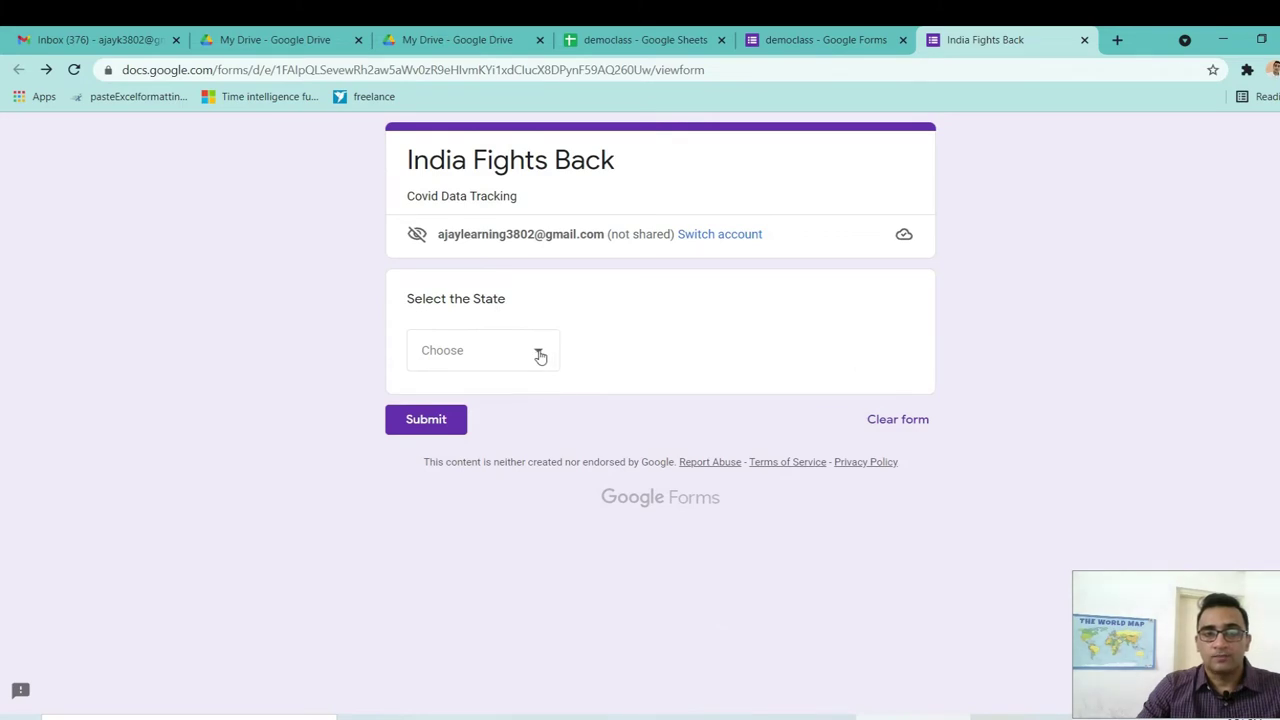
left_click(540, 356)
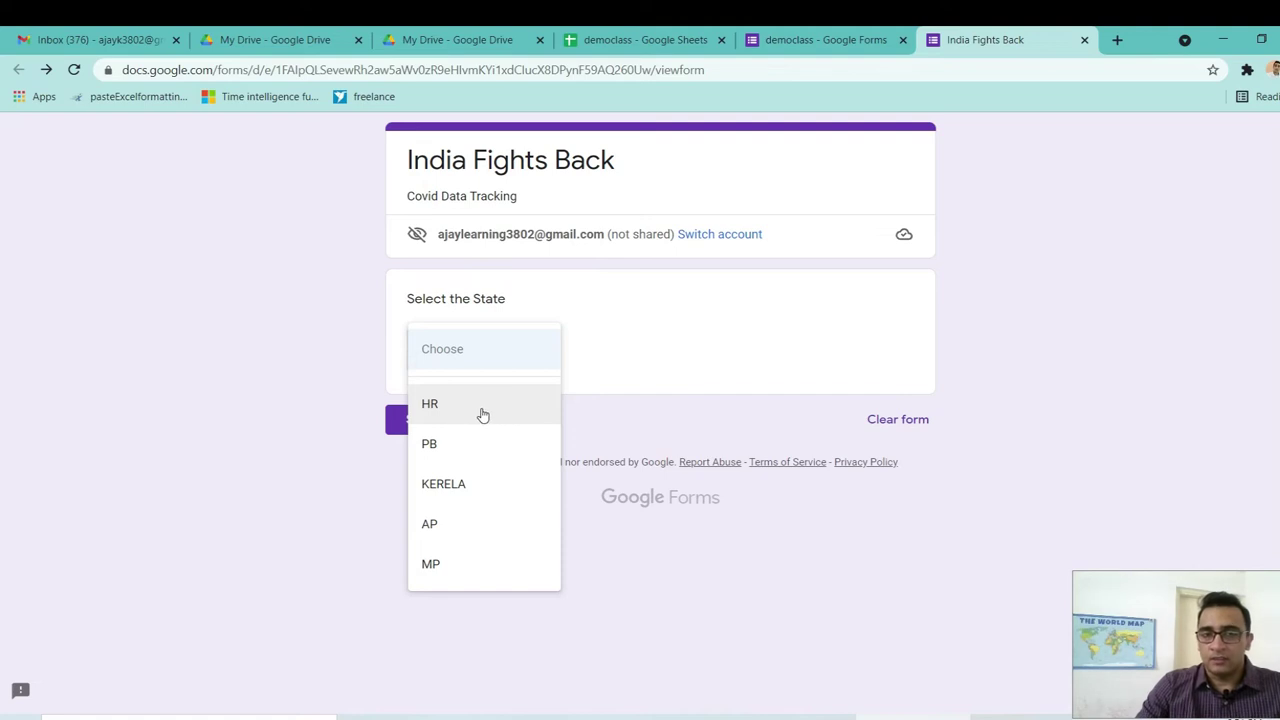
left_click(480, 414)
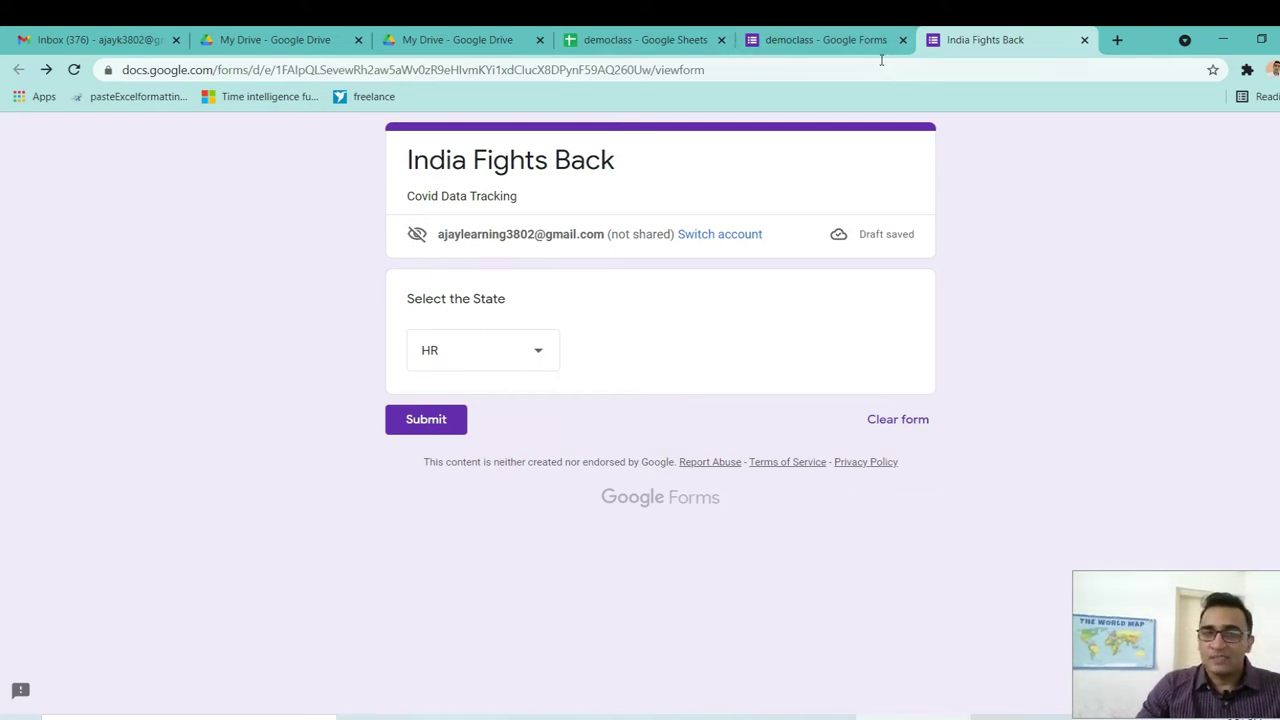
left_click(838, 41)
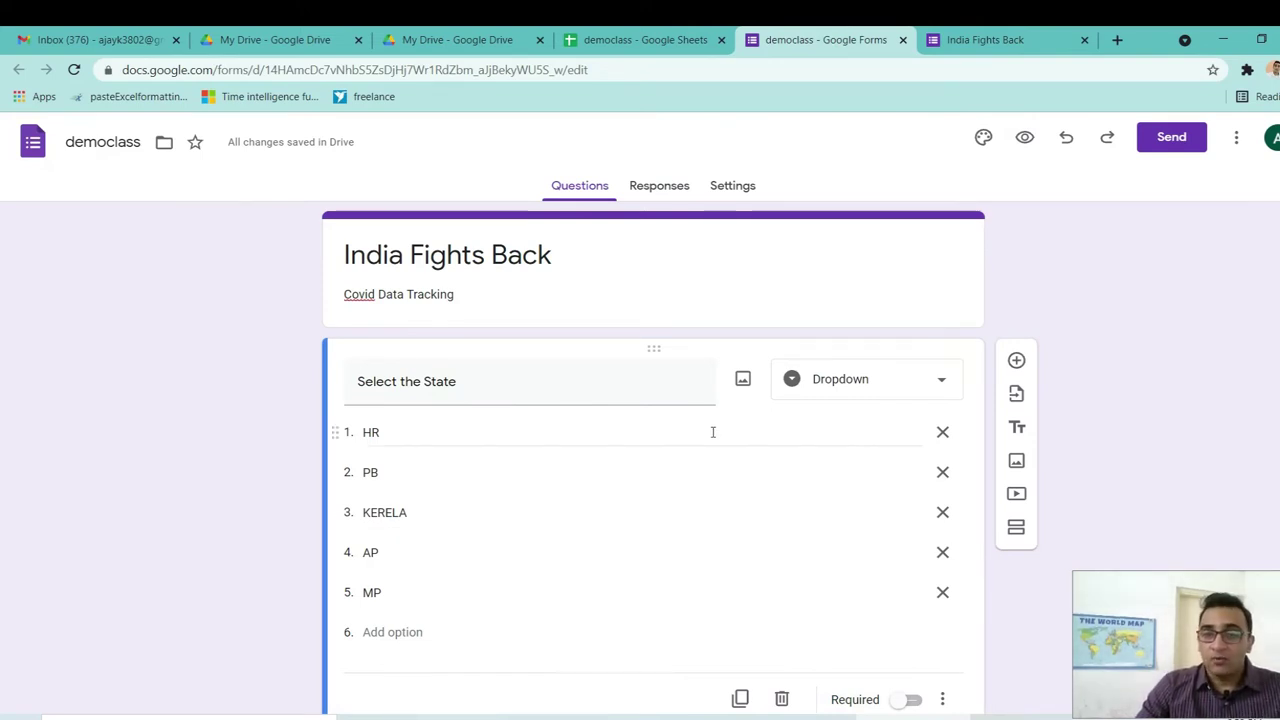
Add a new multiple-choice question below the Select the State dropdown.
scroll(1, 430, "down", 1)
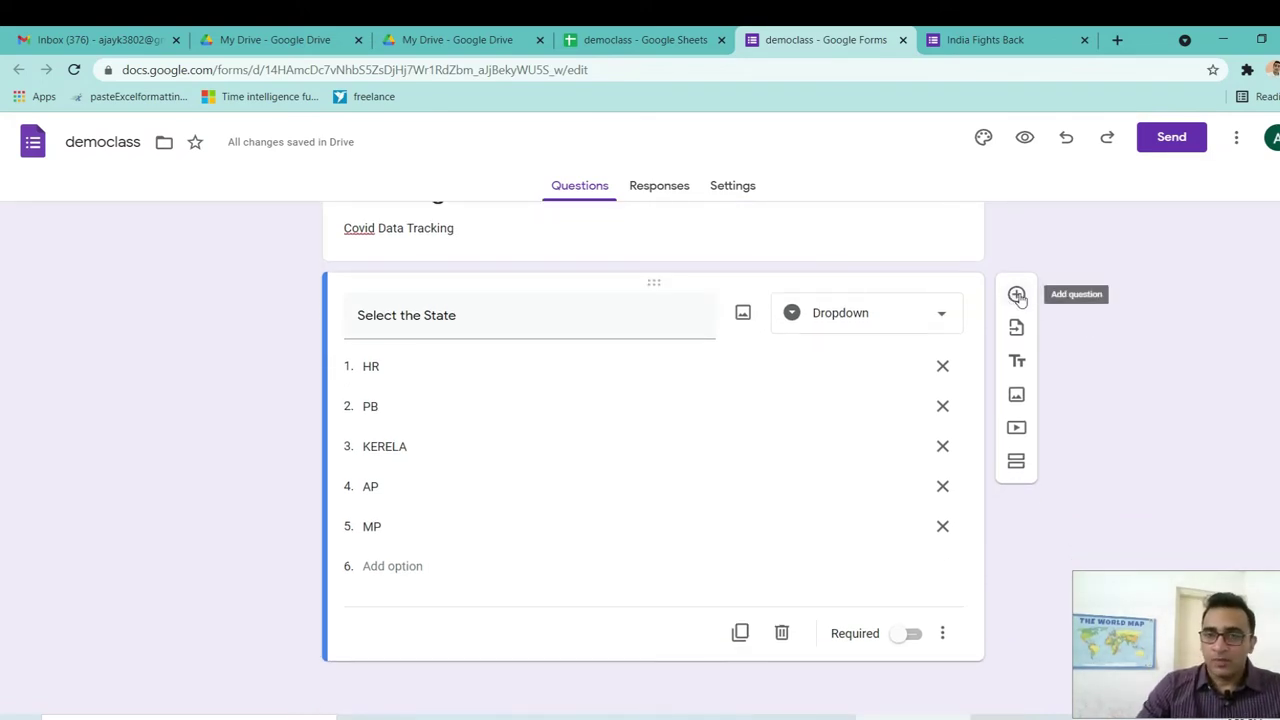
left_click(1016, 295)
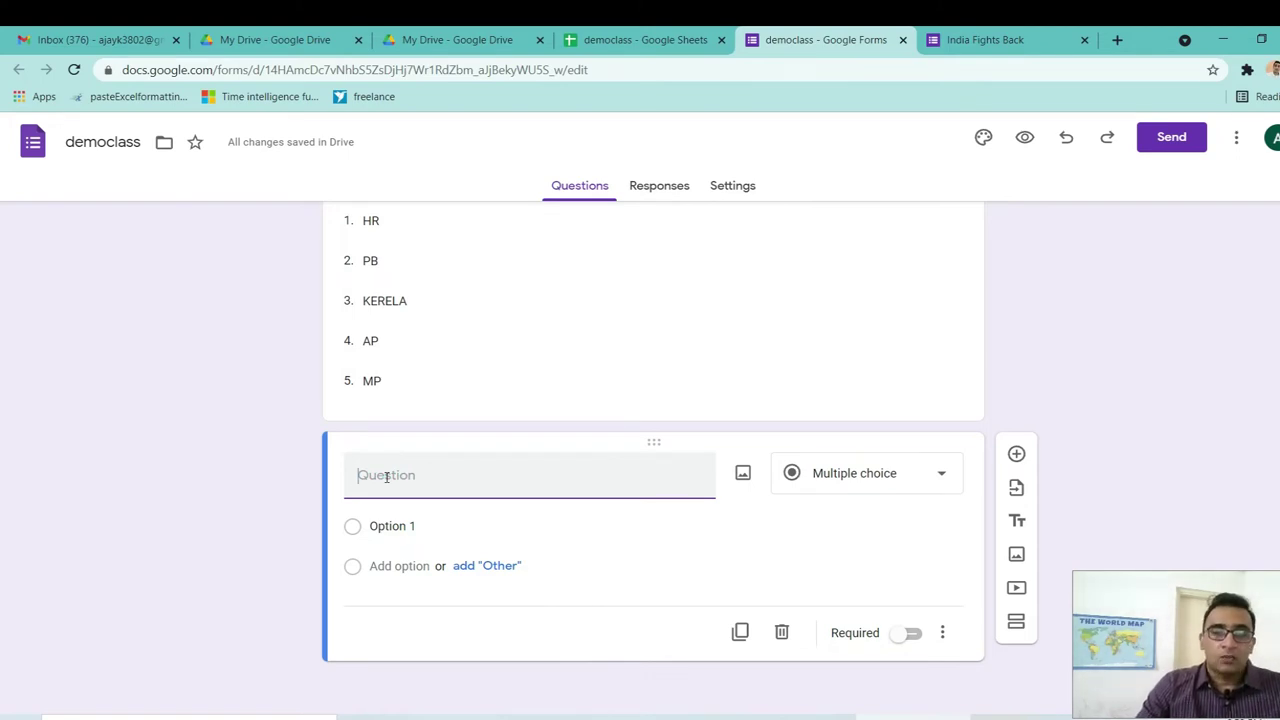
Title the second question 'Total No of Covid Cases' as a short-answer question.
type("Total")
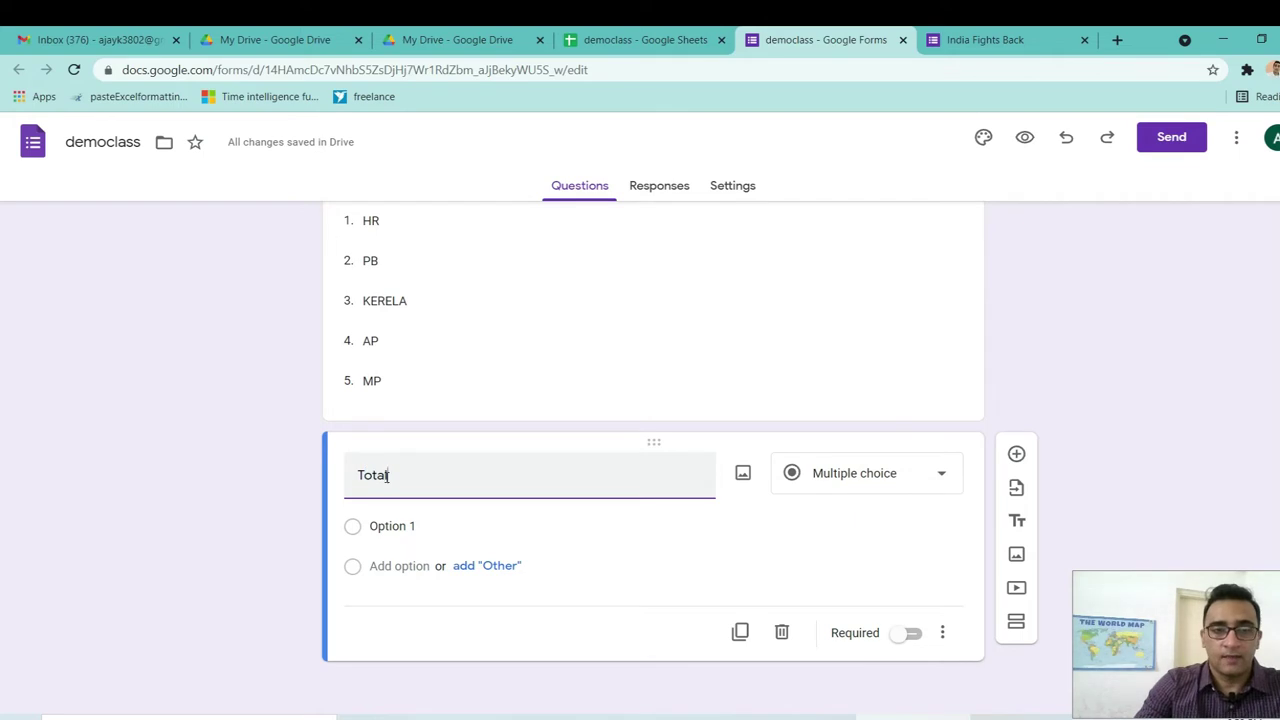
type(" No of ")
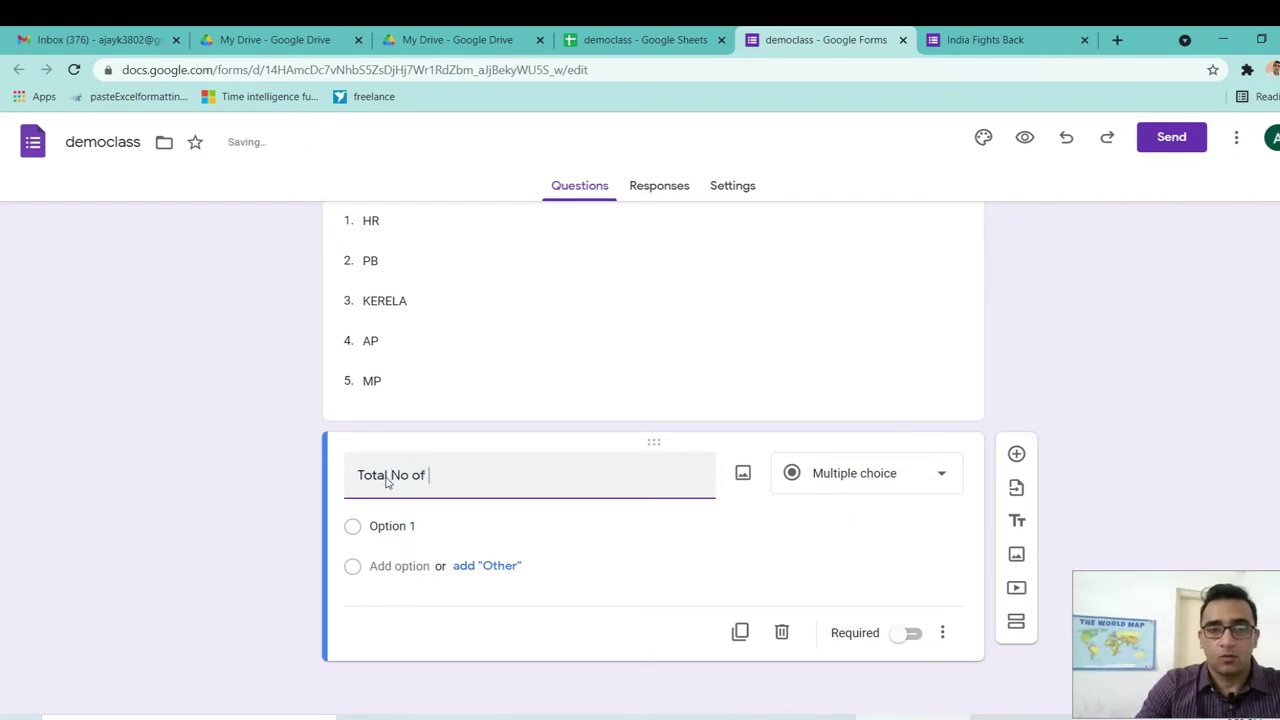
type("Covi")
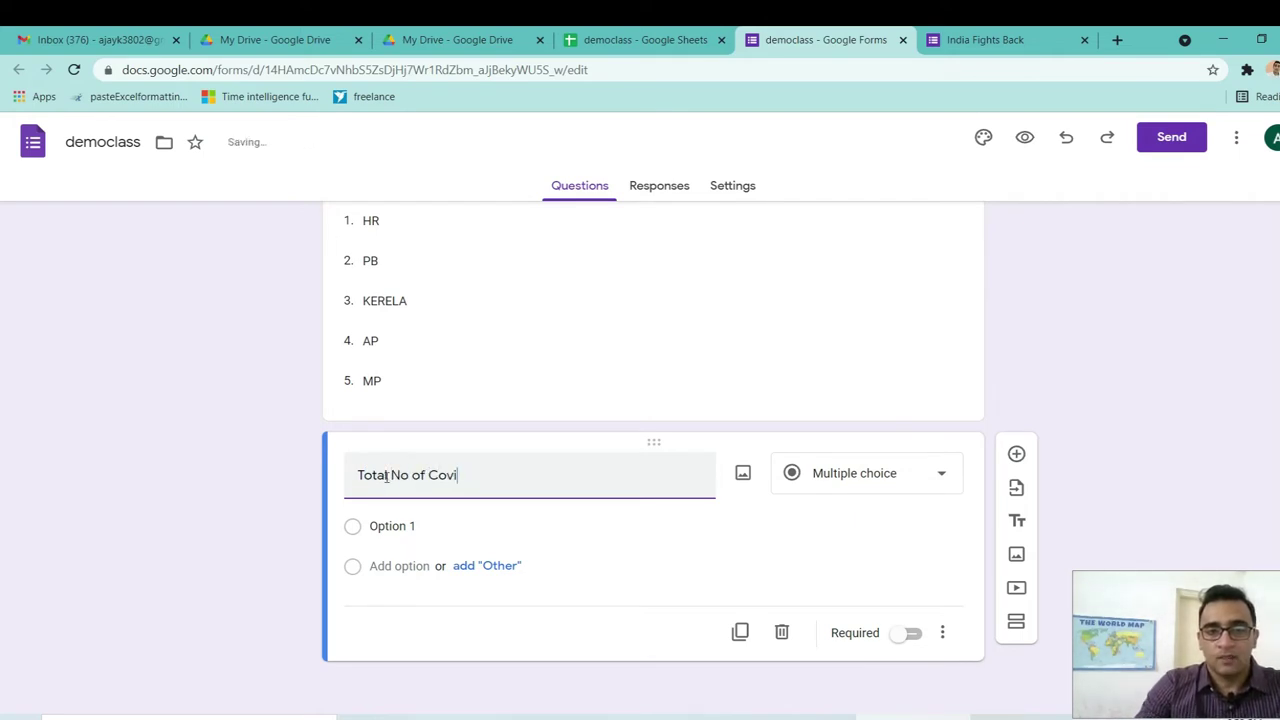
type("d C")
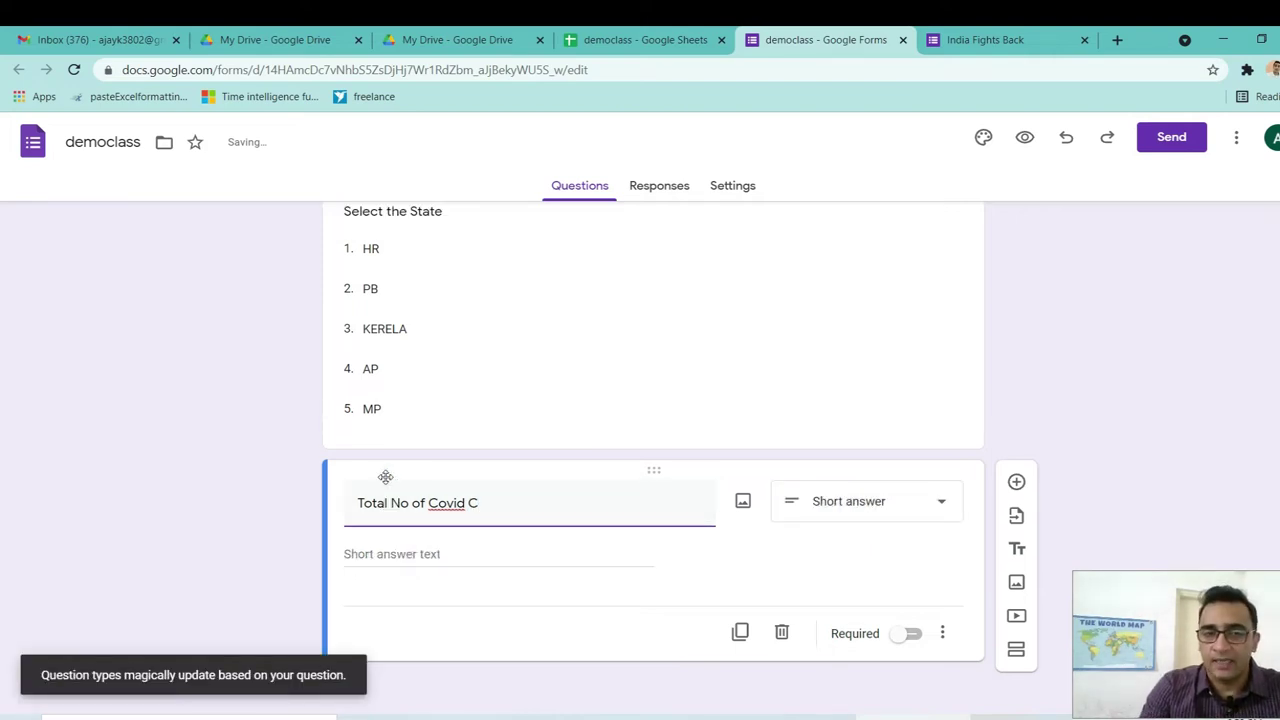
type("A")
key("BackSpace")
type("ases")
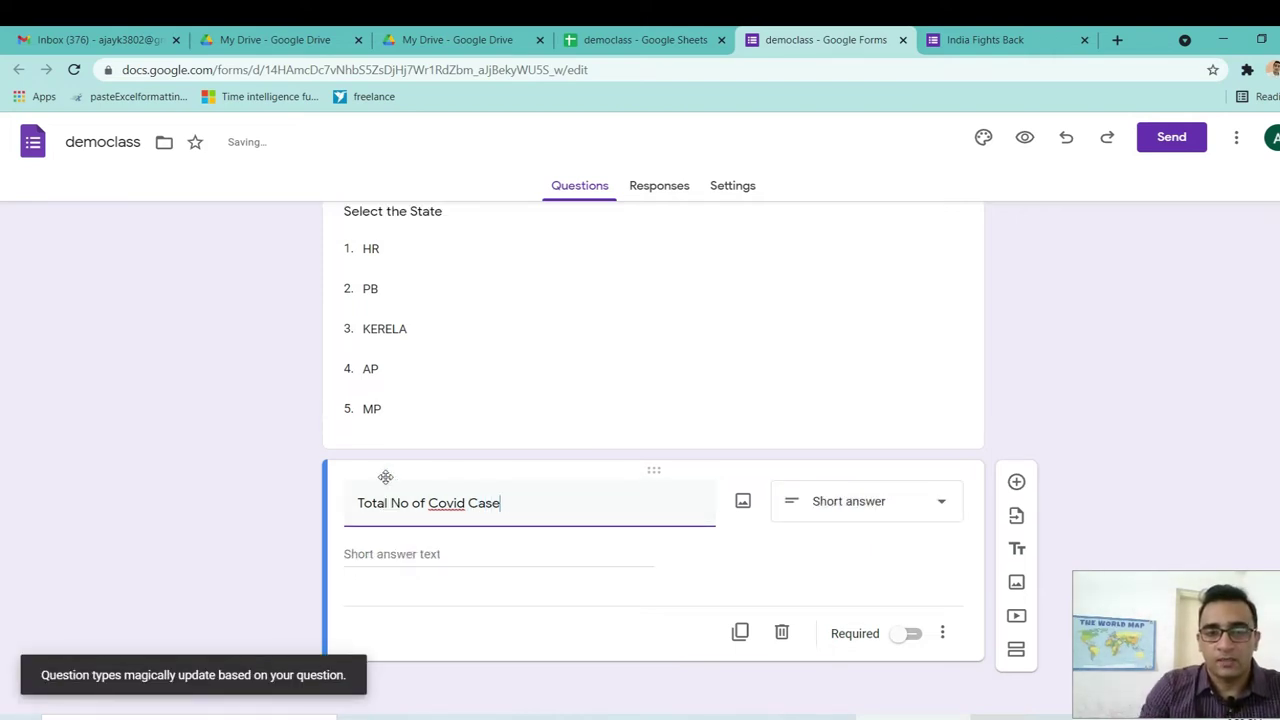
left_click(481, 559)
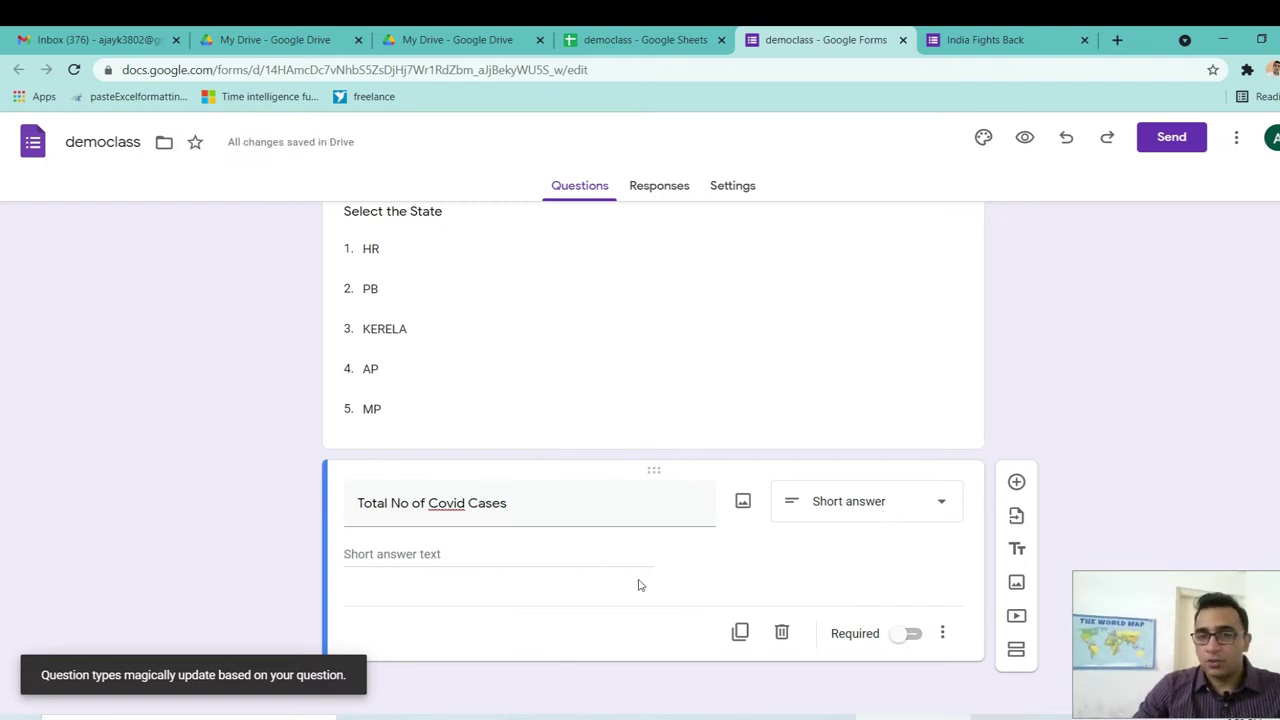
left_click(372, 563)
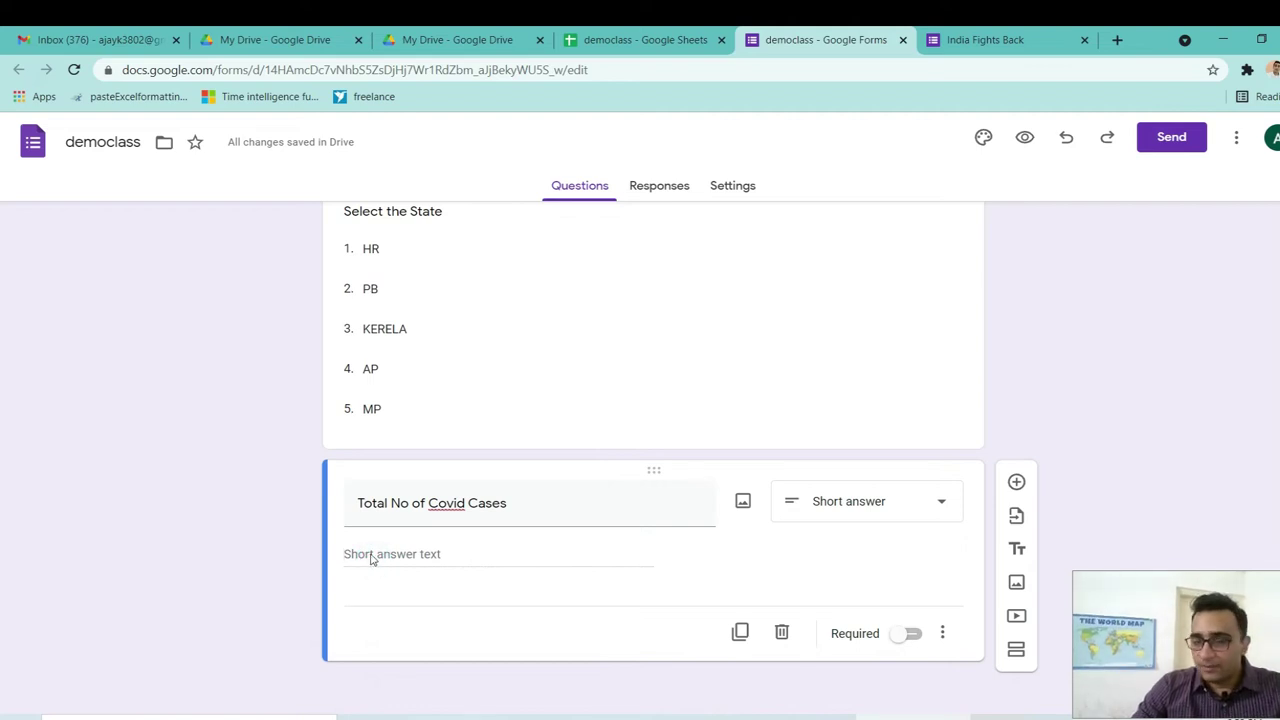
left_click(943, 508)
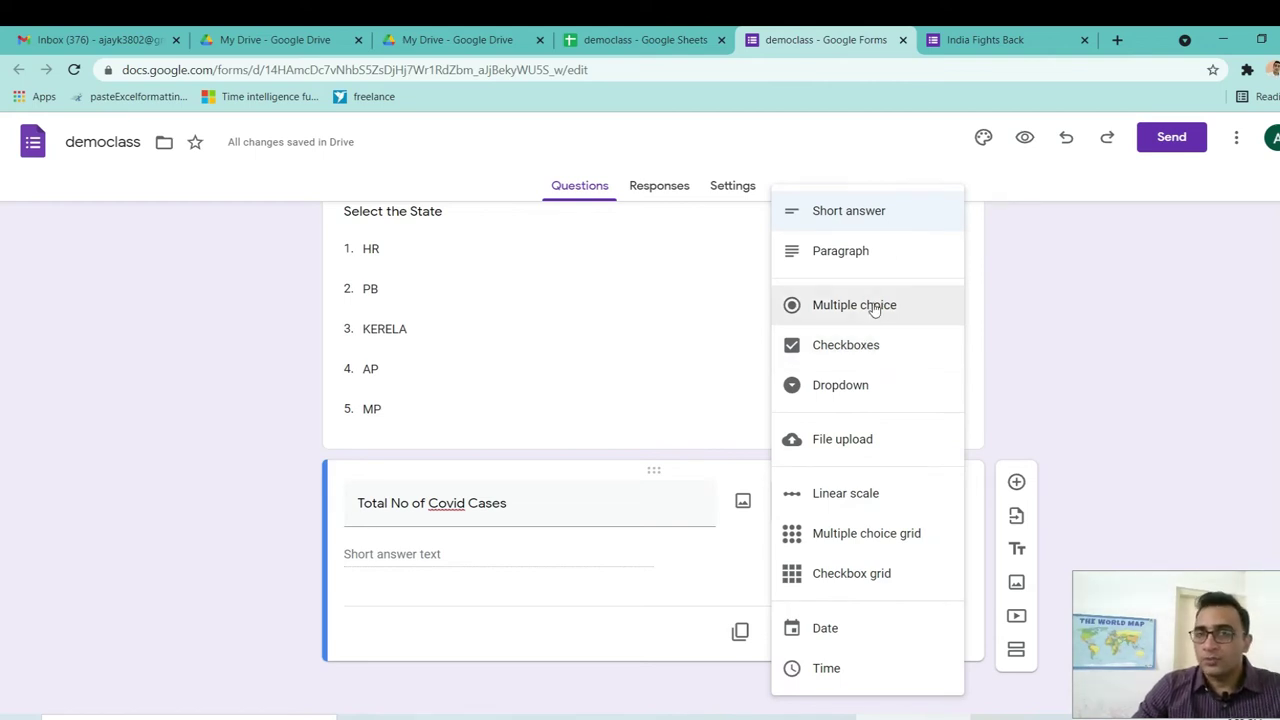
Make it multiple choice with Below 500, Between 500 to 1000 and More than 1000.
left_click(867, 309)
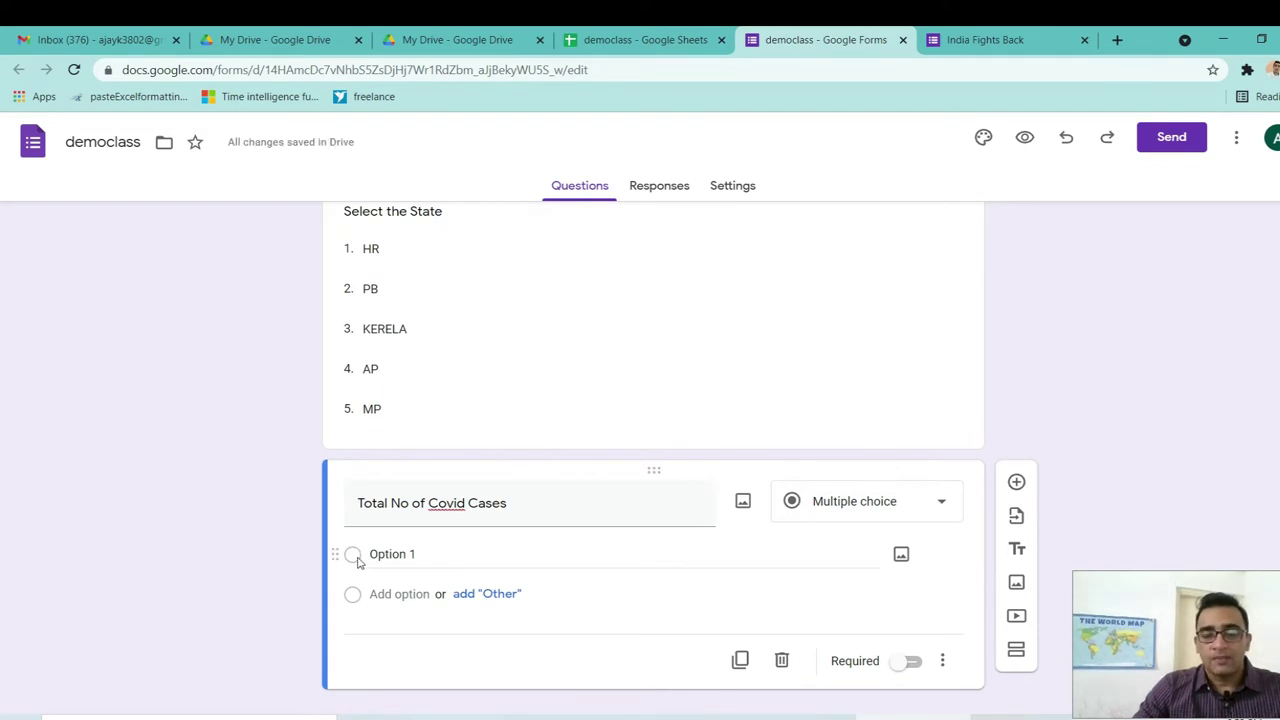
left_click(397, 556)
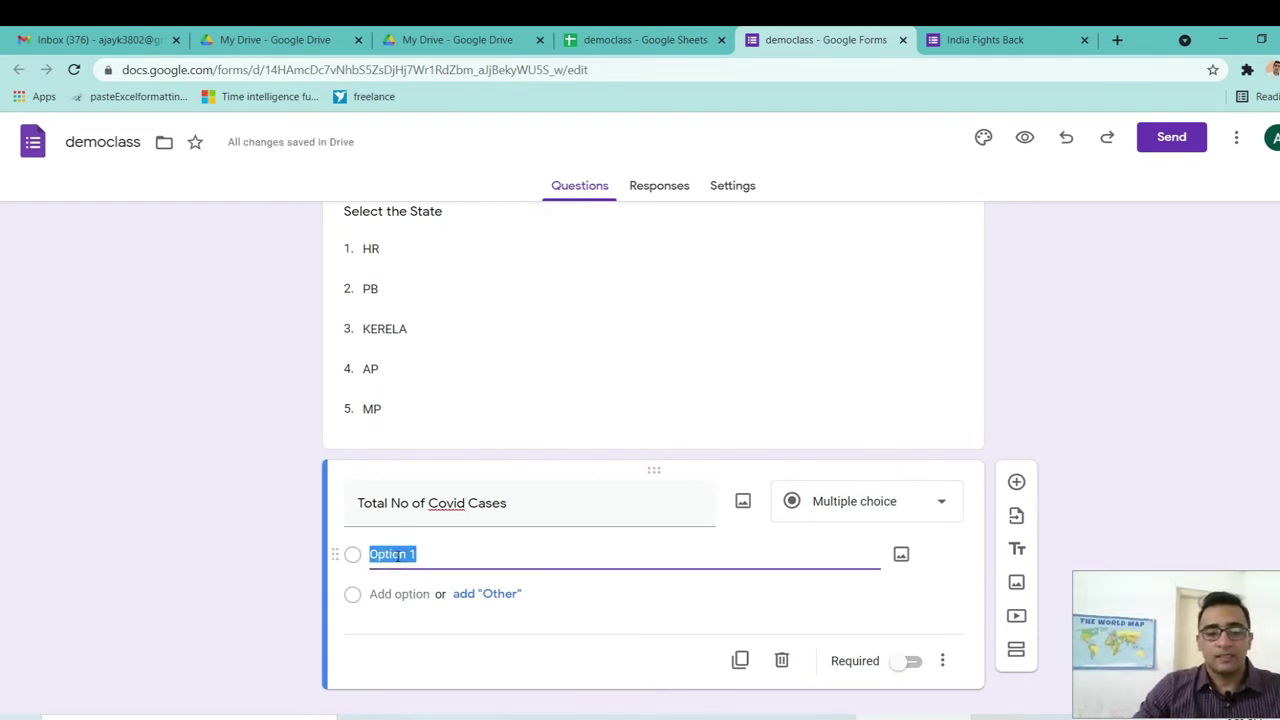
type("Below")
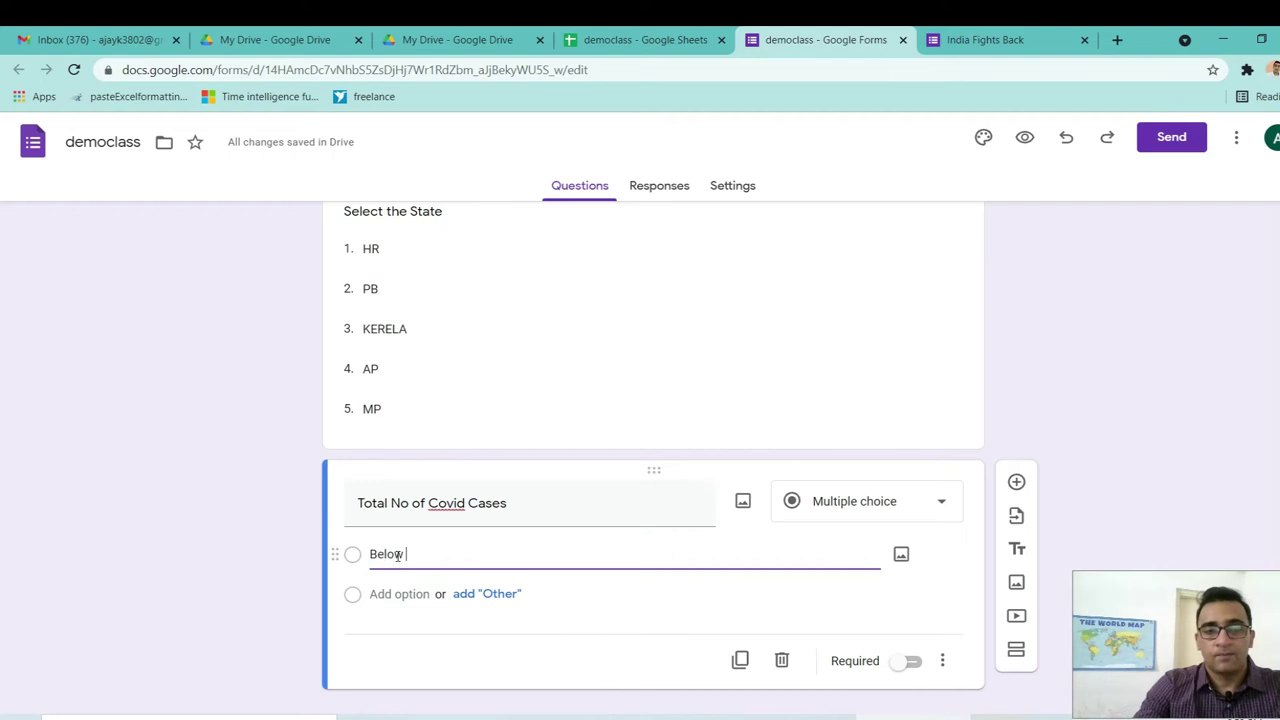
type(" 500")
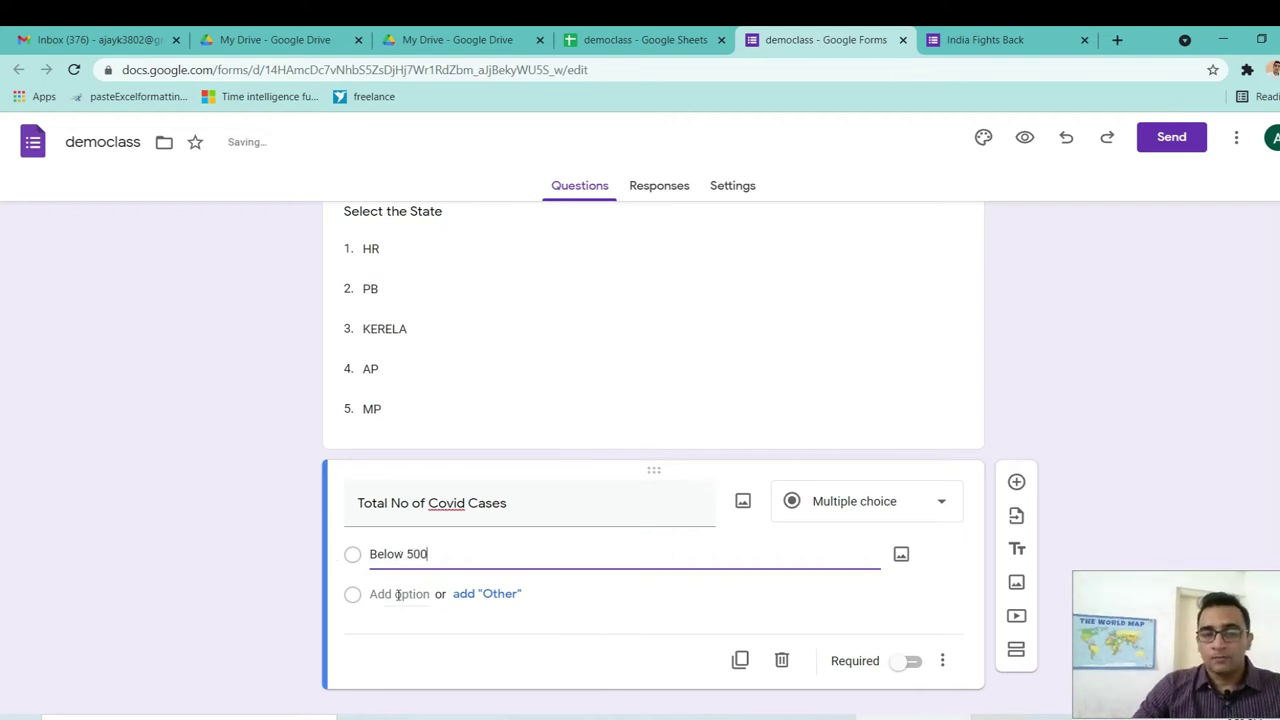
left_click(500, 594)
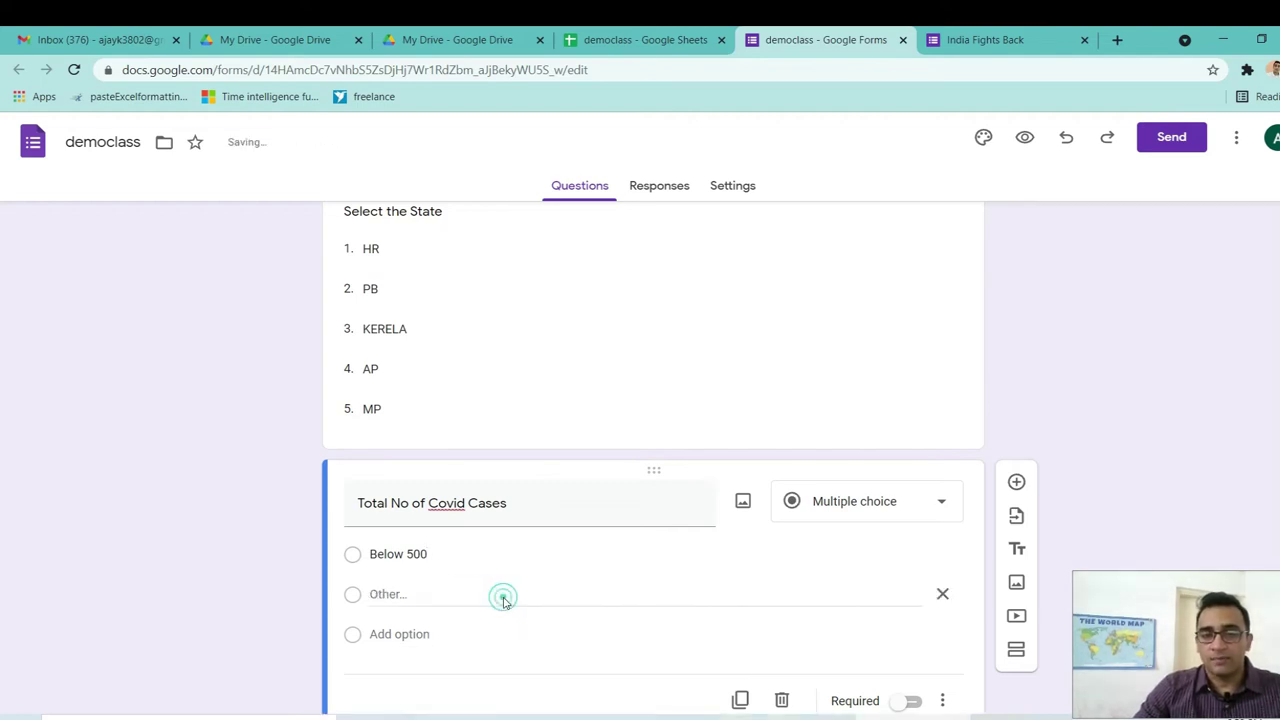
left_click(942, 594)
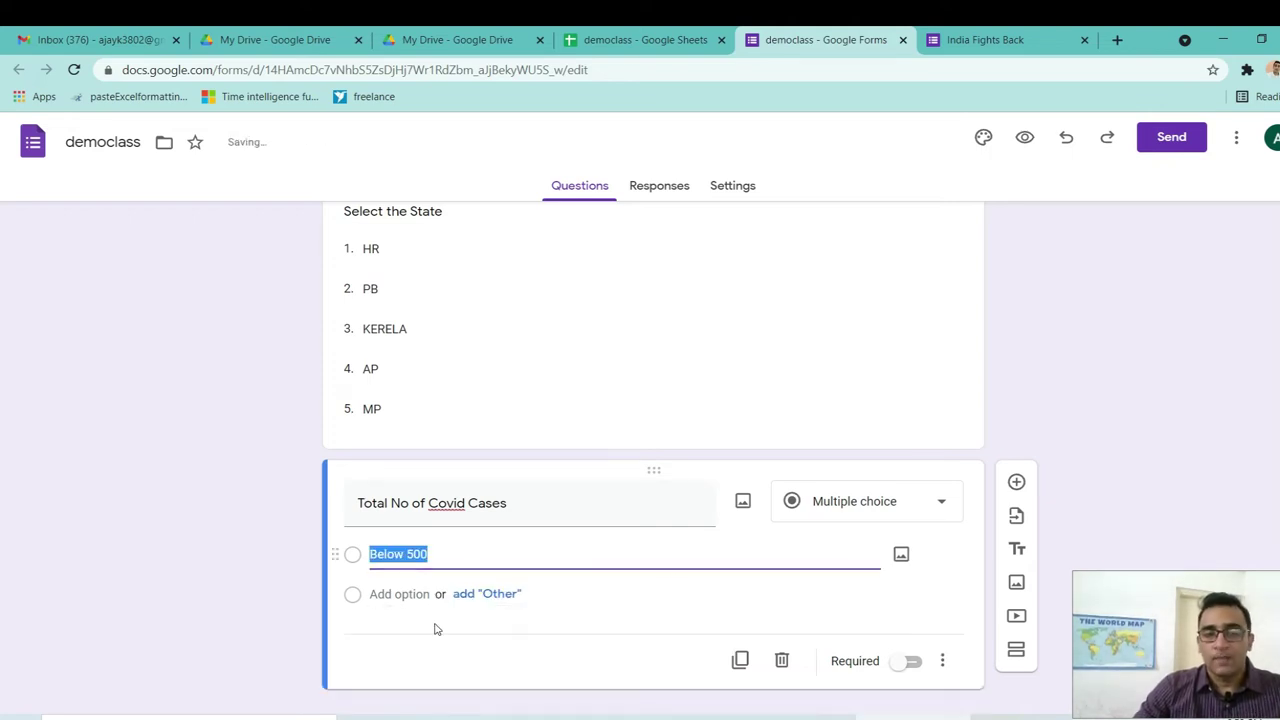
left_click(390, 594)
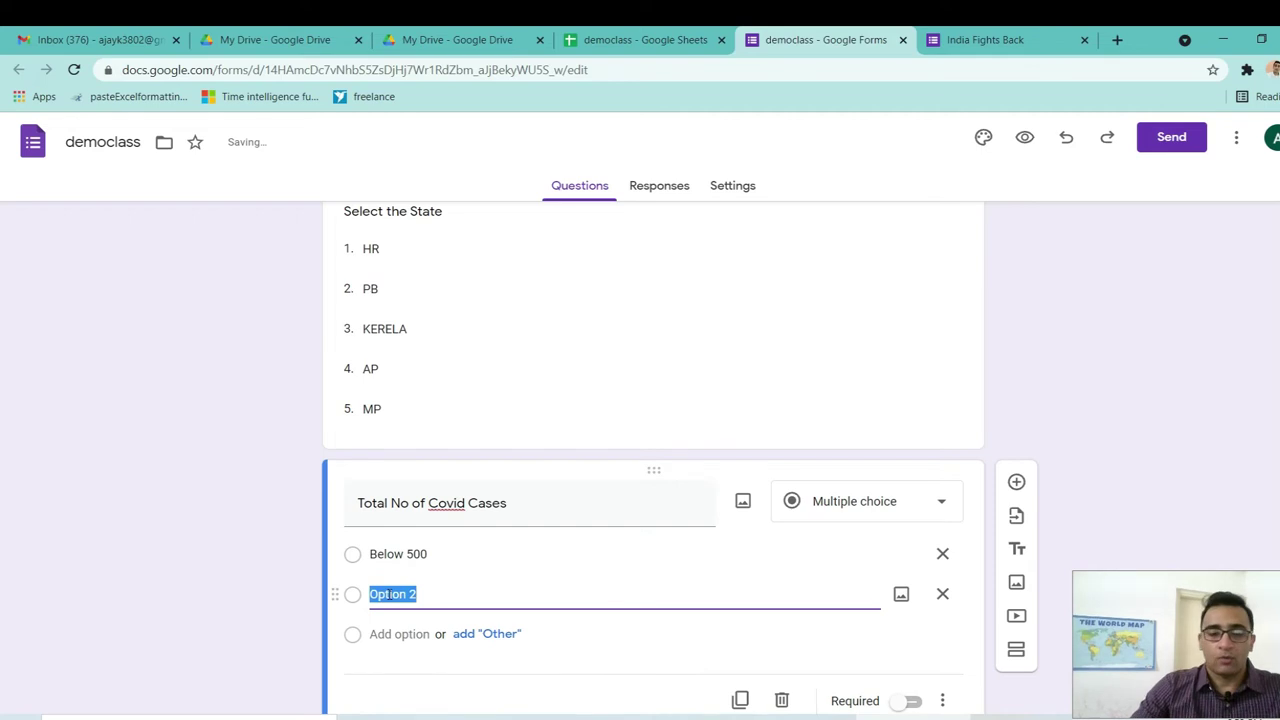
type("Be")
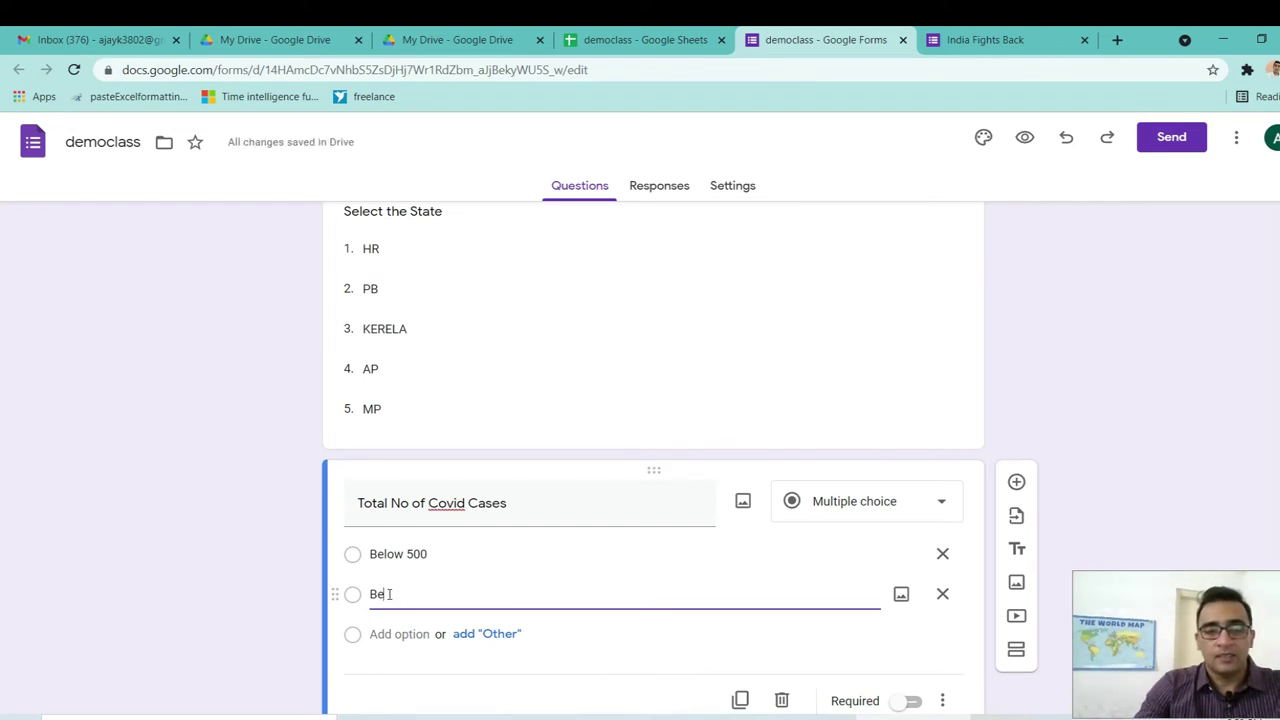
type("tween 500 to")
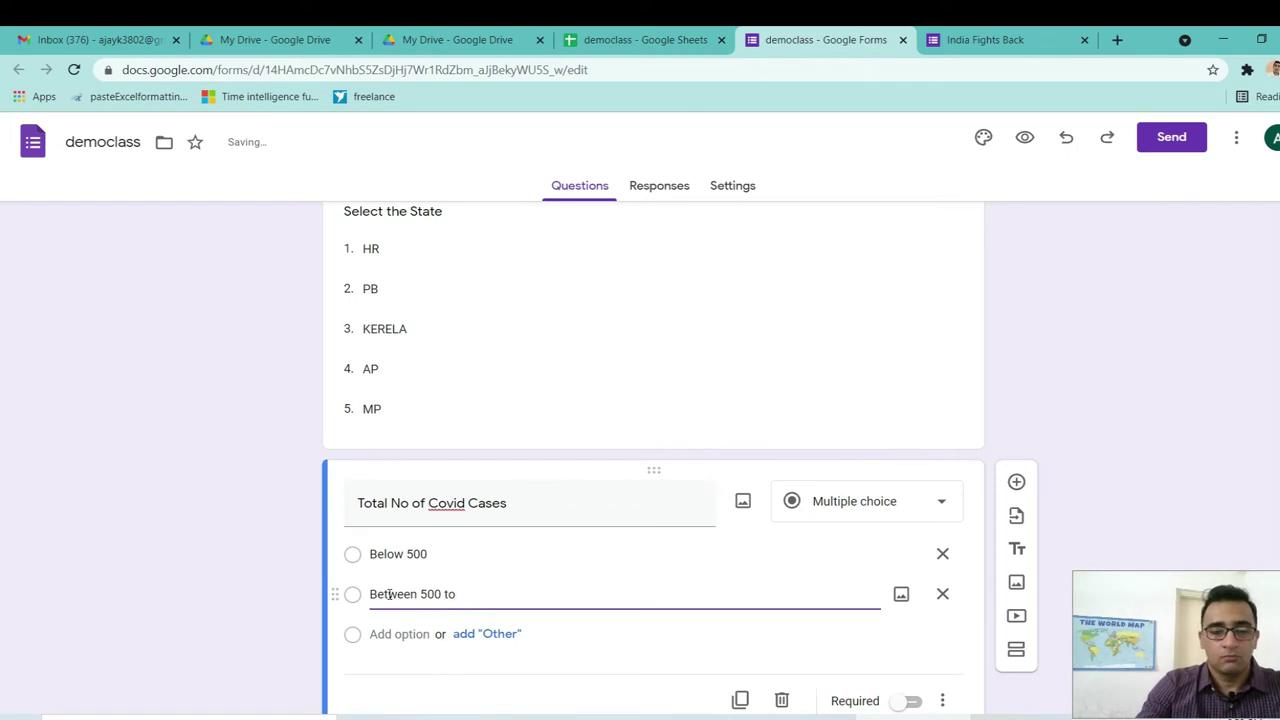
type(" 1000")
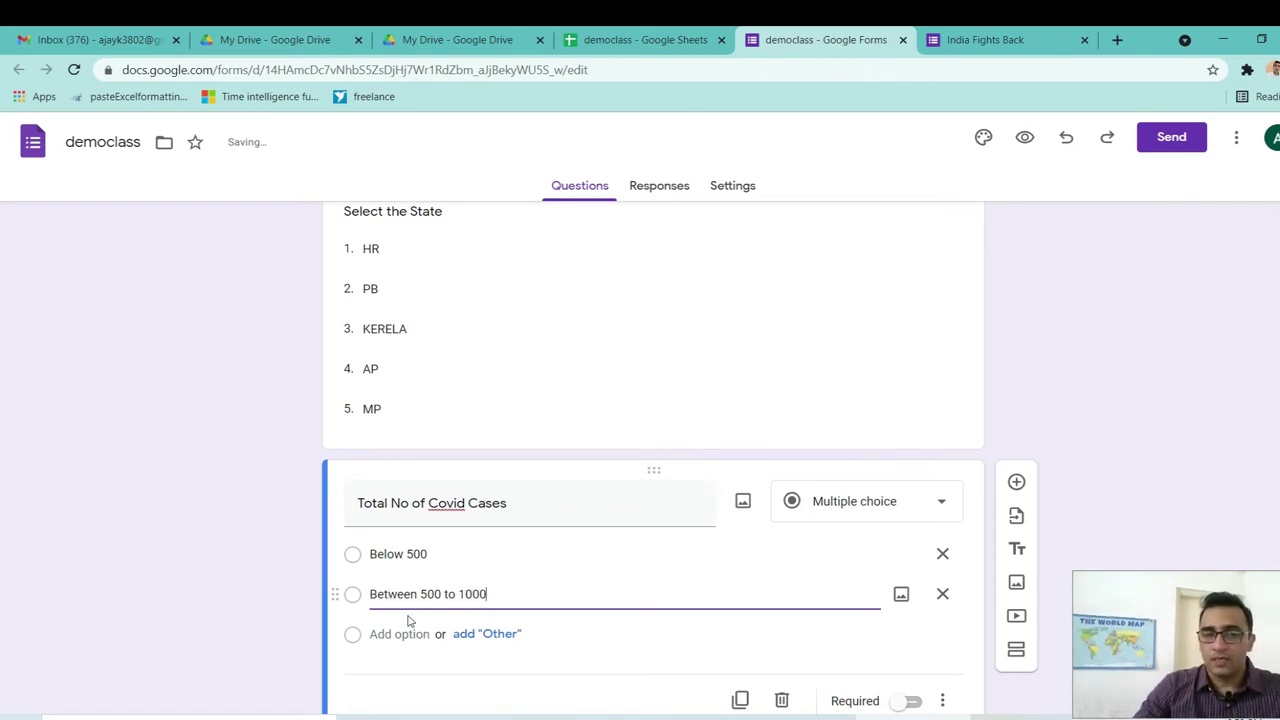
left_click(398, 633)
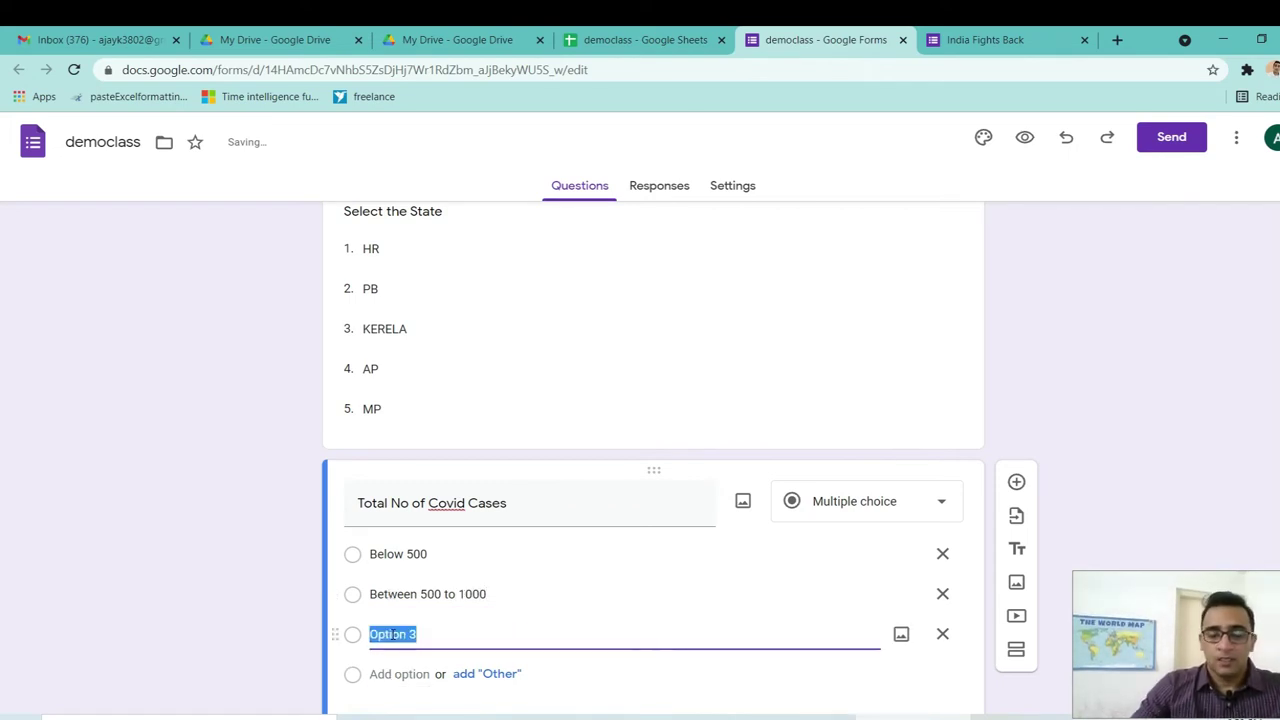
type("More")
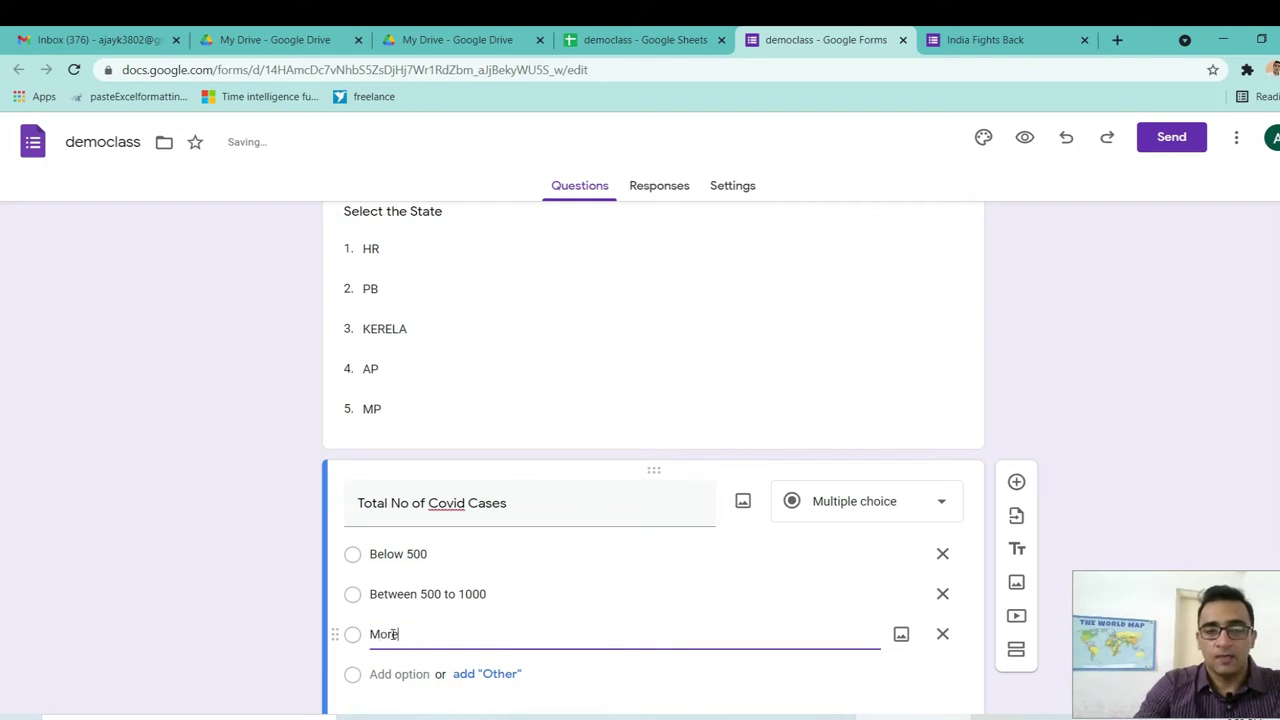
type(" than 1000")
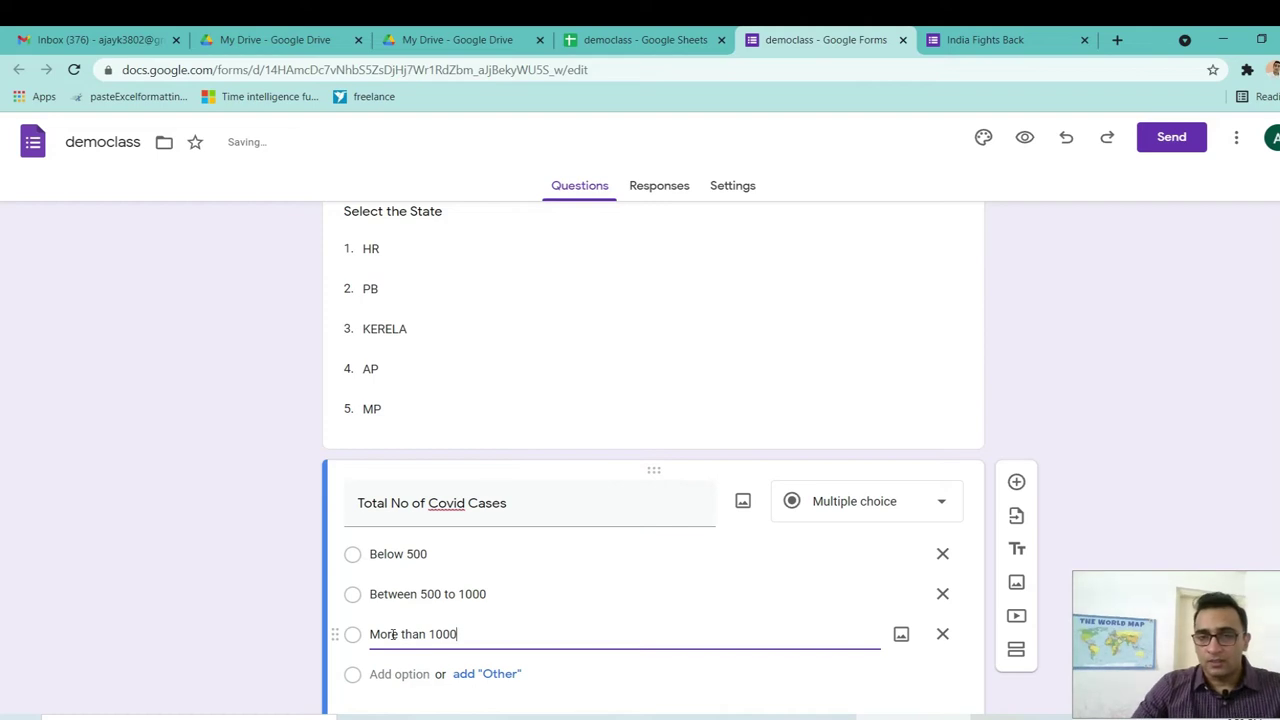
left_click(597, 411)
left_click(1008, 40)
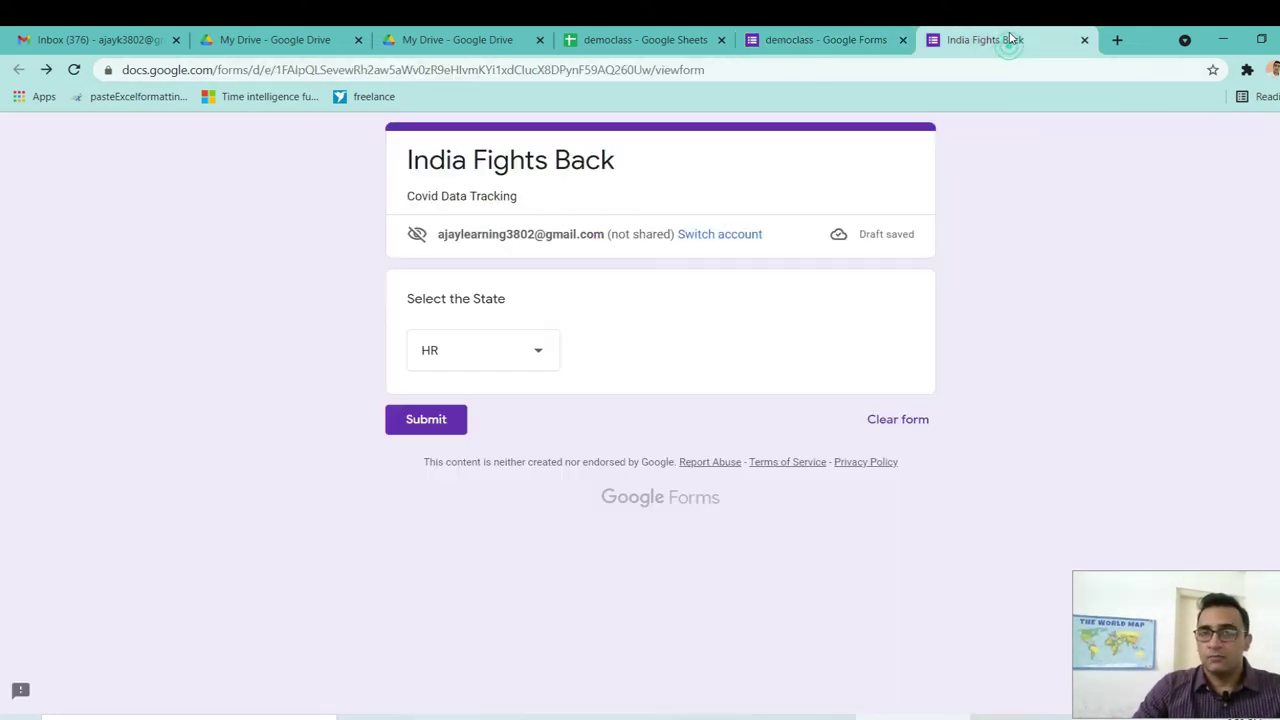
left_click(75, 70)
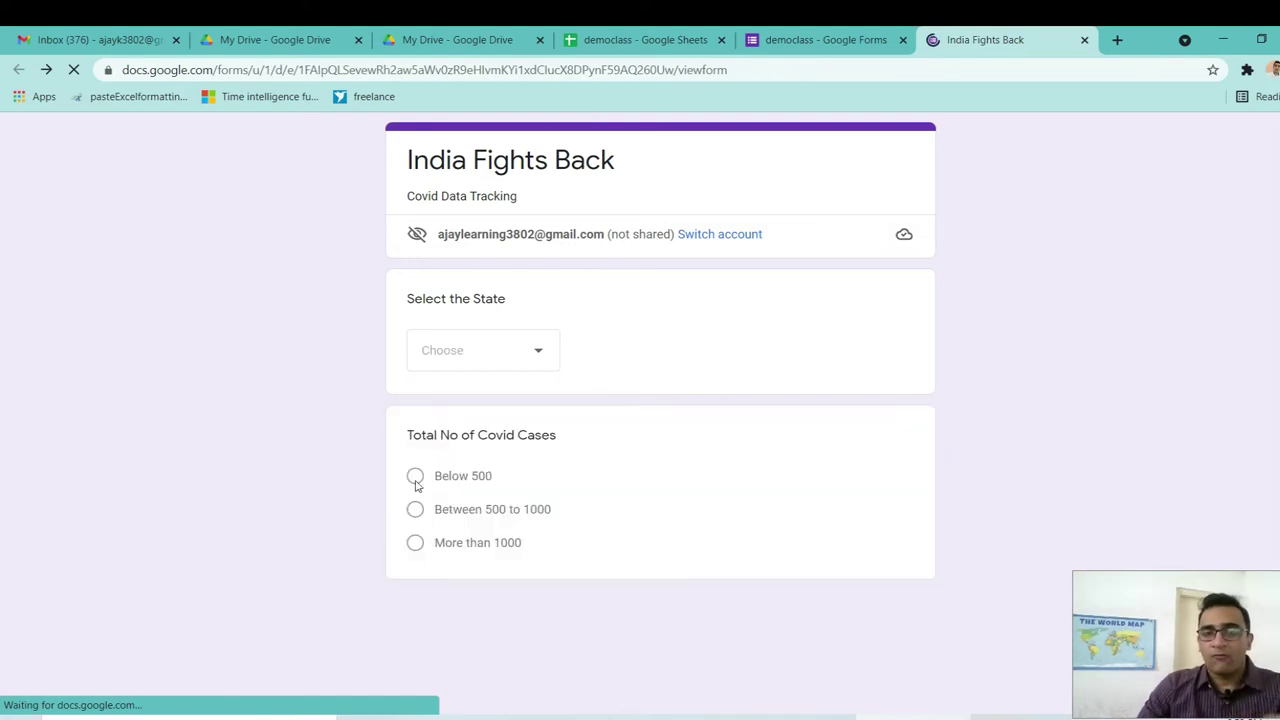
left_click(410, 481)
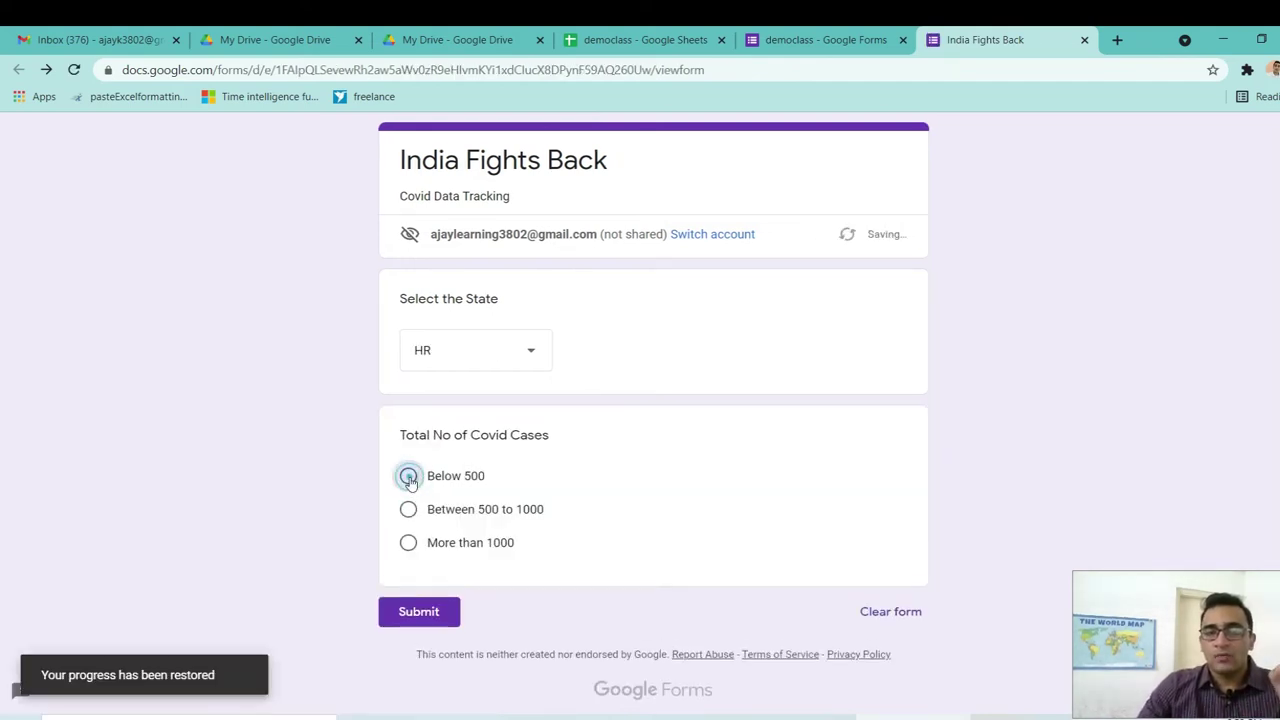
left_click(408, 511)
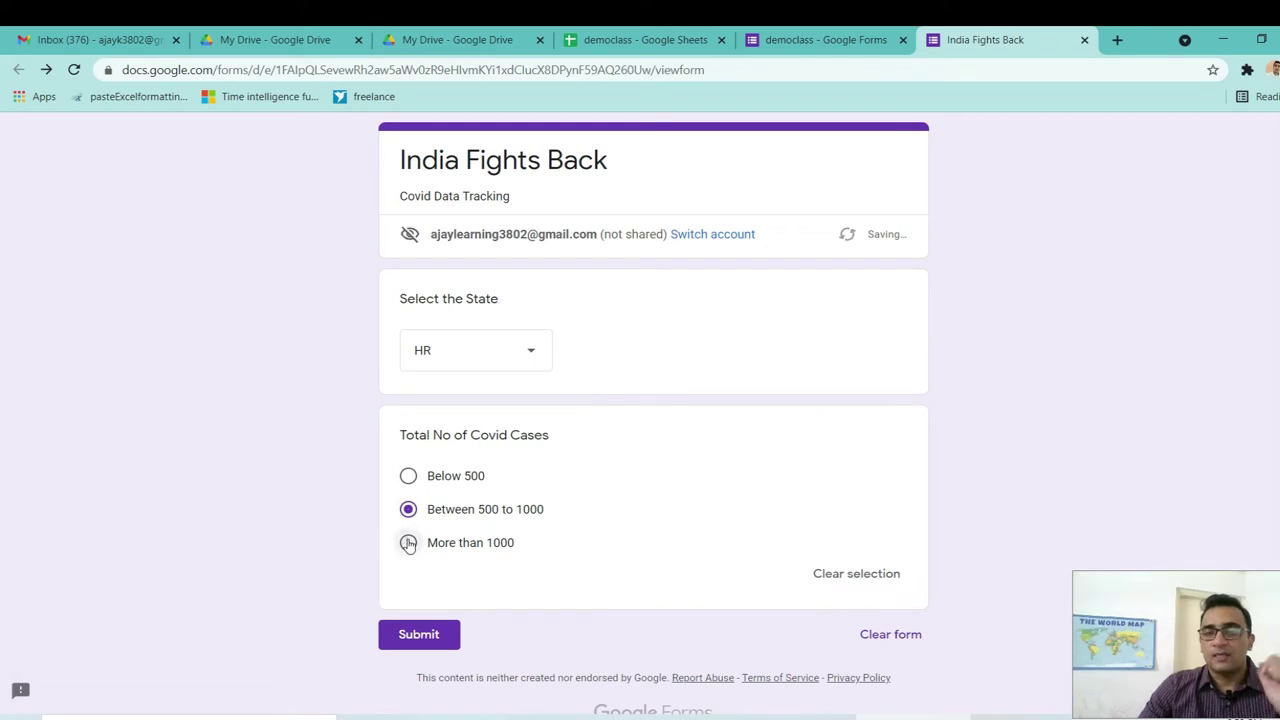
left_click(408, 543)
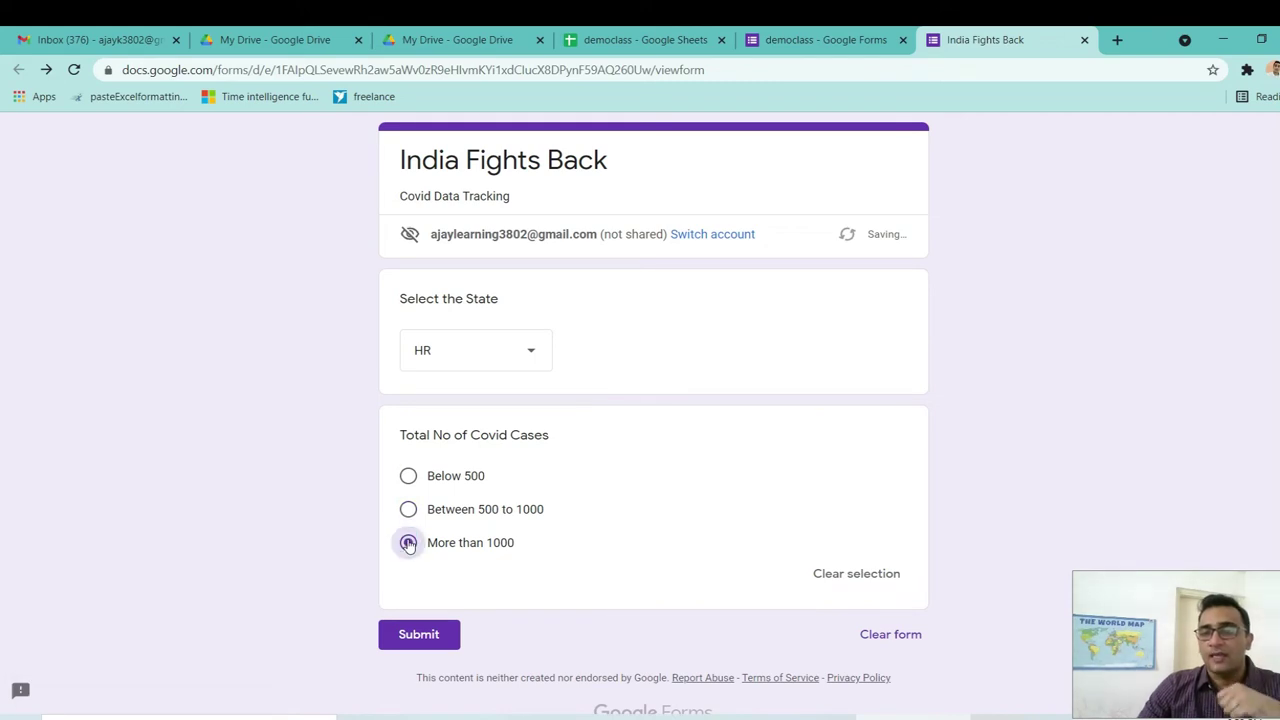
left_click(408, 477)
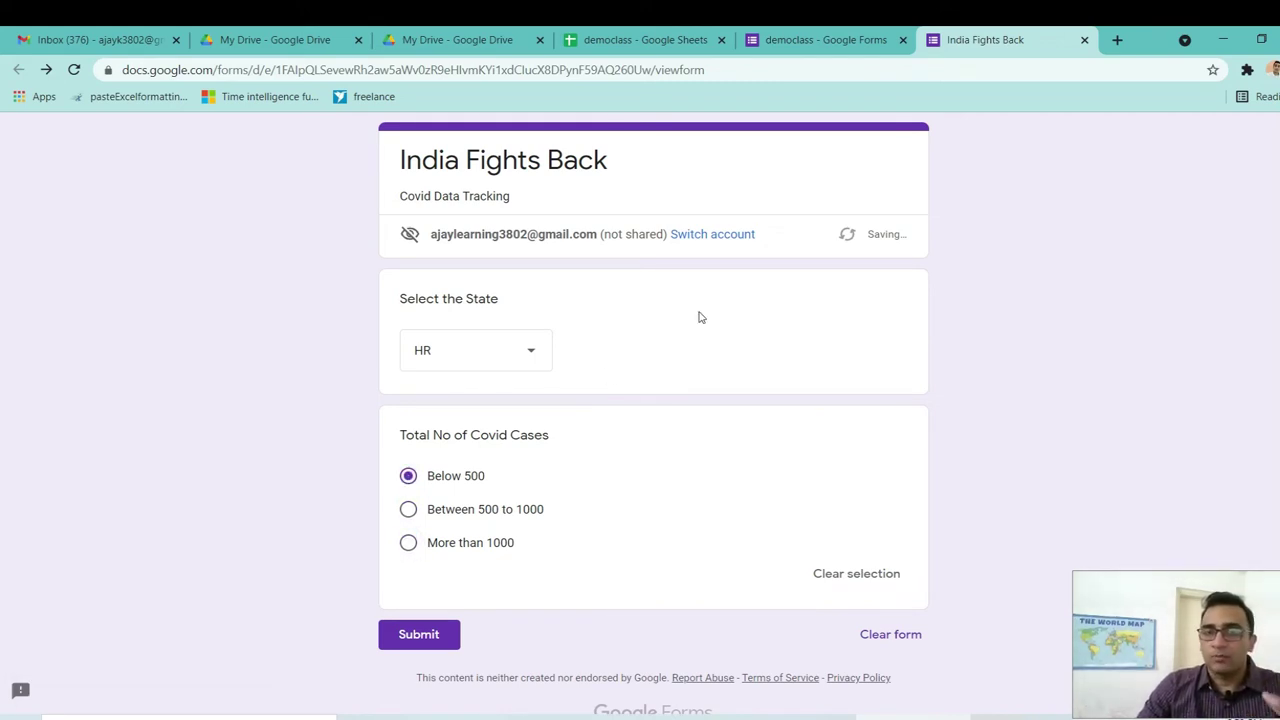
left_click(818, 44)
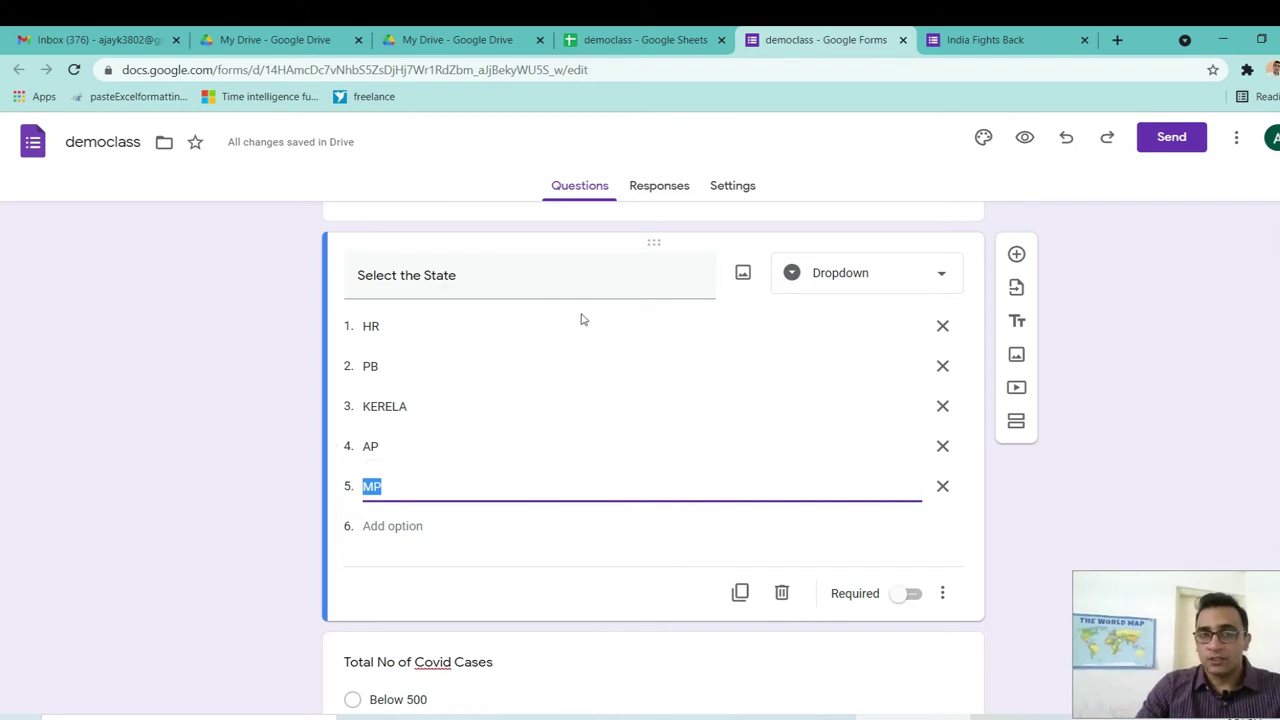
Make Select the State and Total No of Covid Cases required, then add a blank question.
left_click(912, 596)
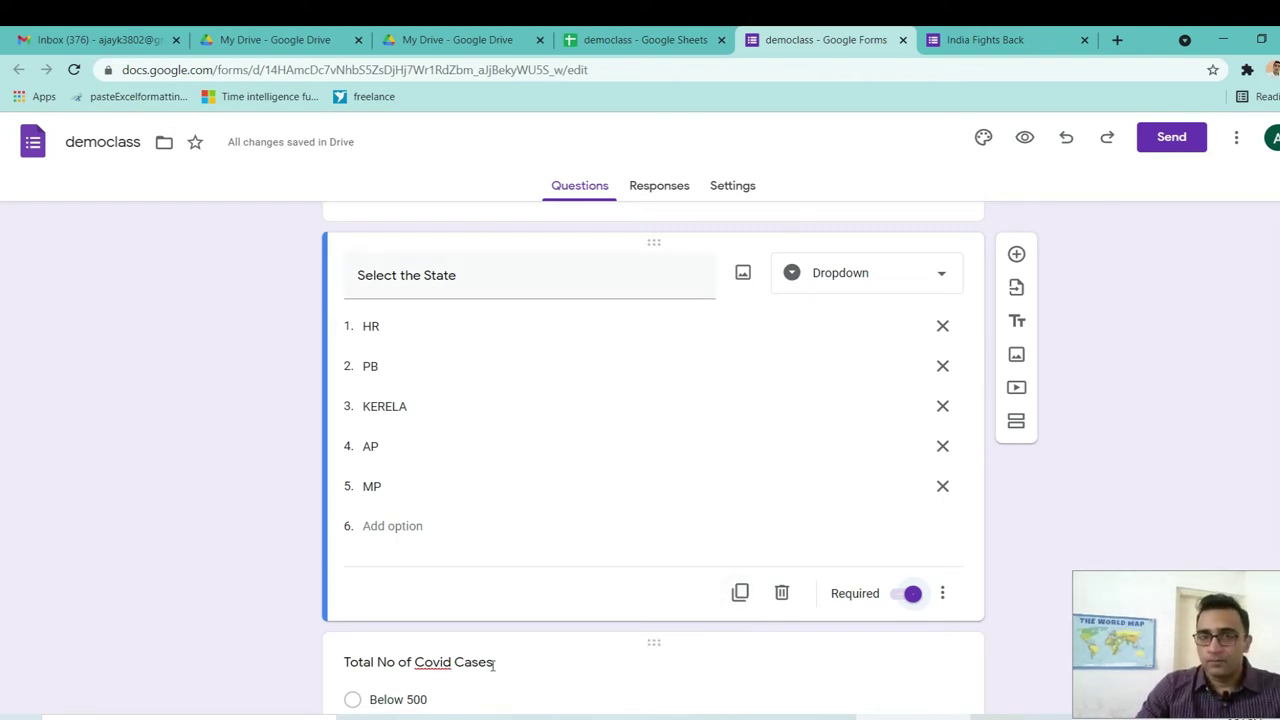
scroll(1, 334, "down", 2)
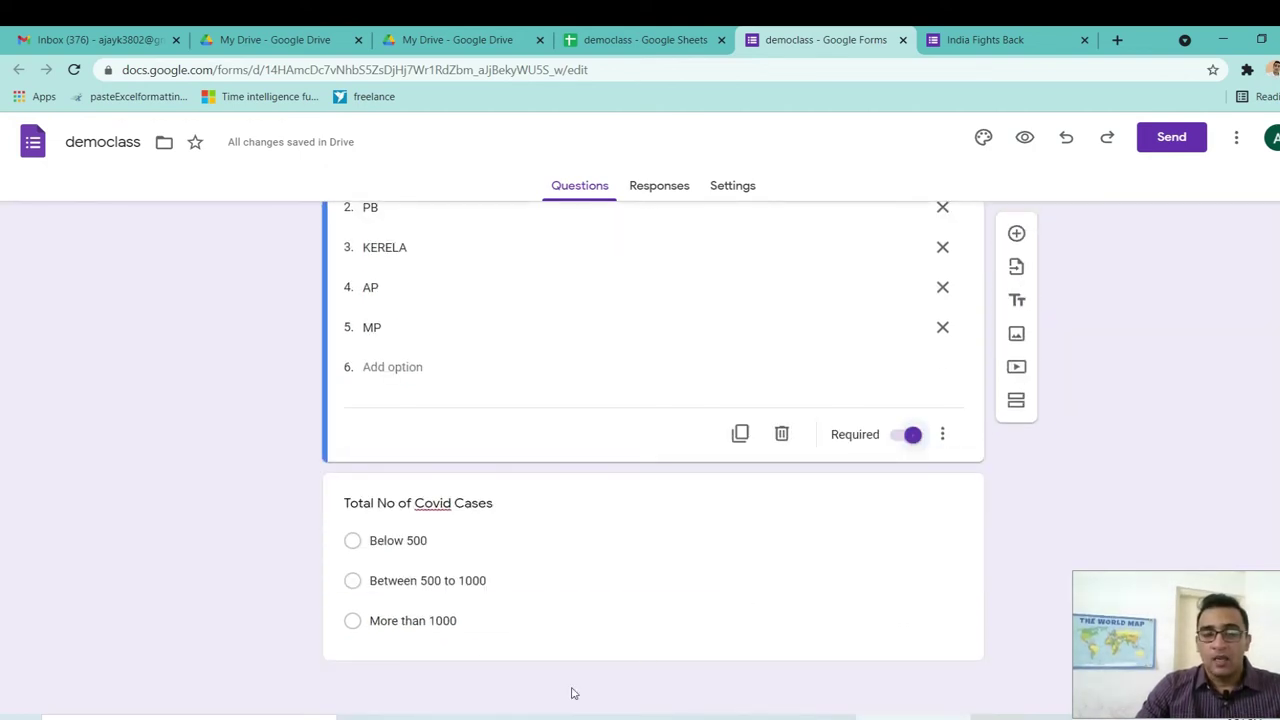
left_click(491, 654)
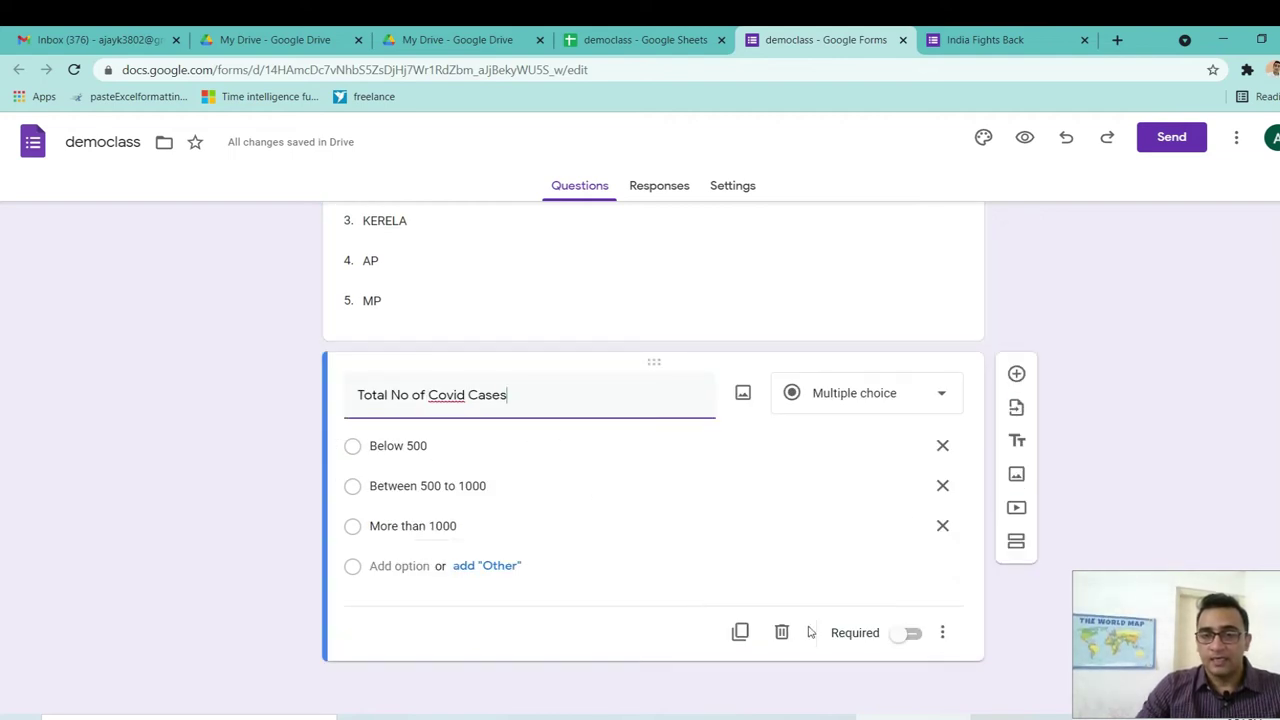
left_click(912, 636)
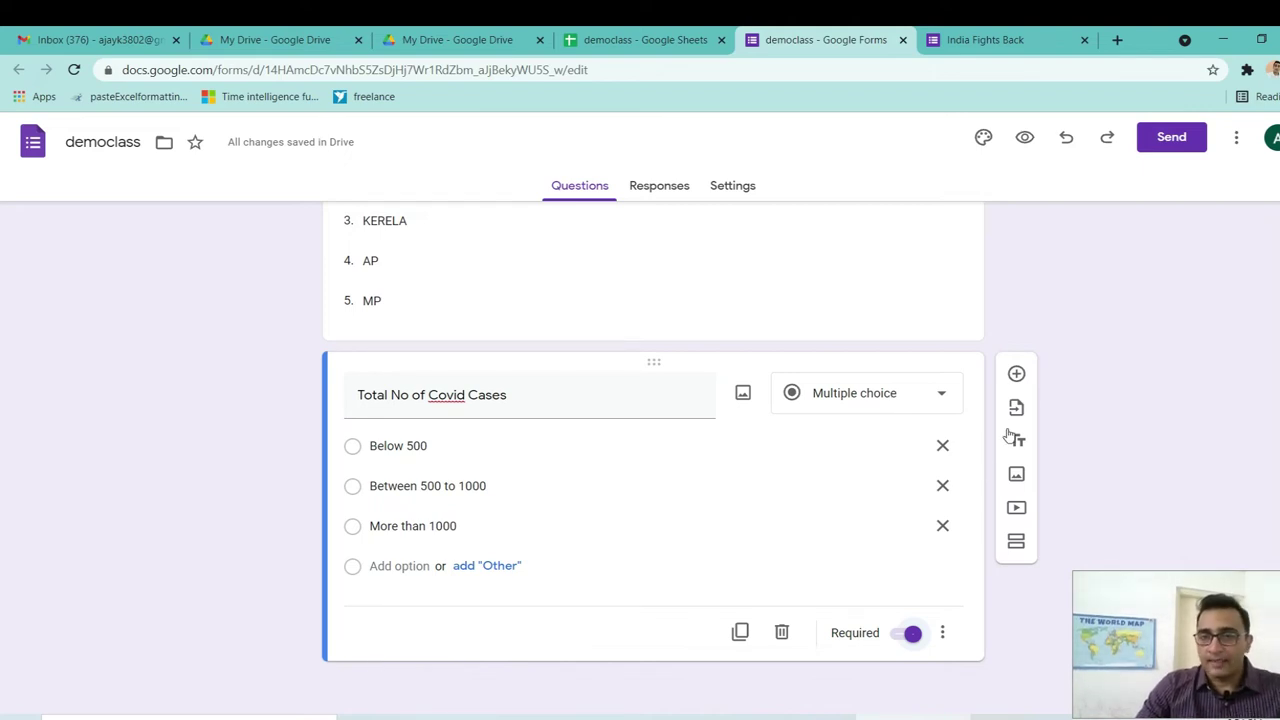
left_click(1016, 373)
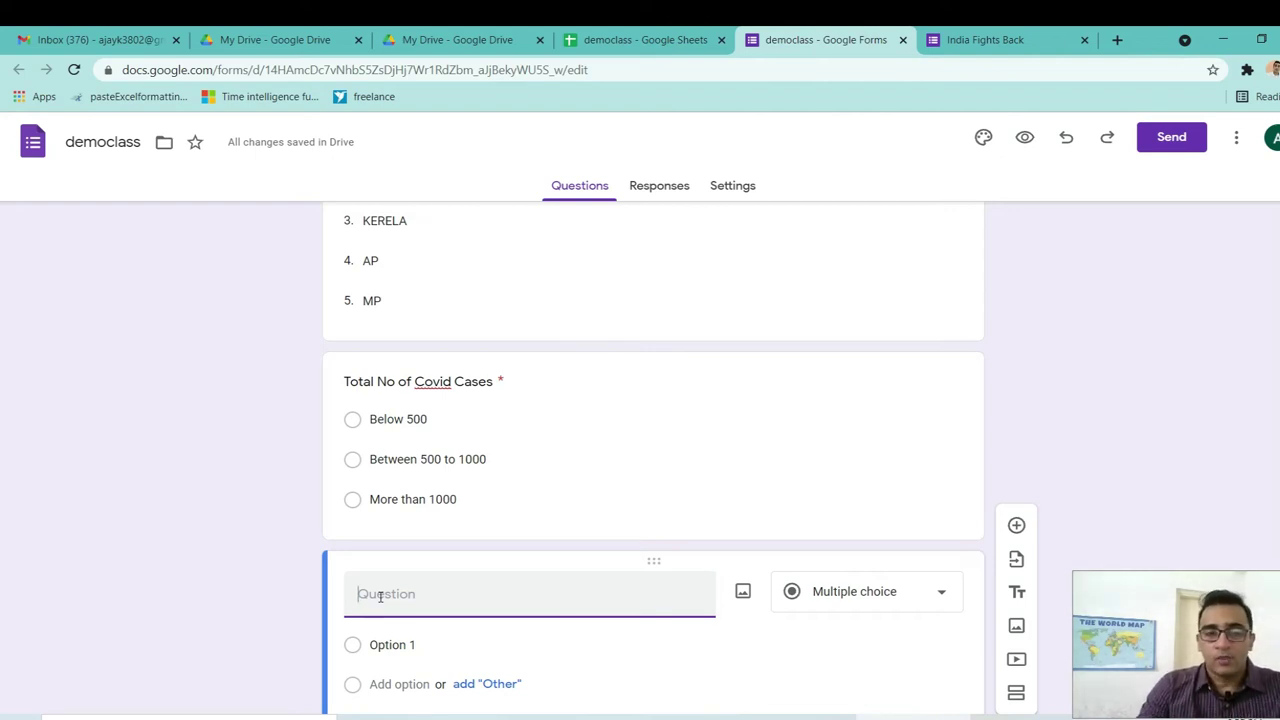
Title the third question 'Vaccination Status'.
type("V")
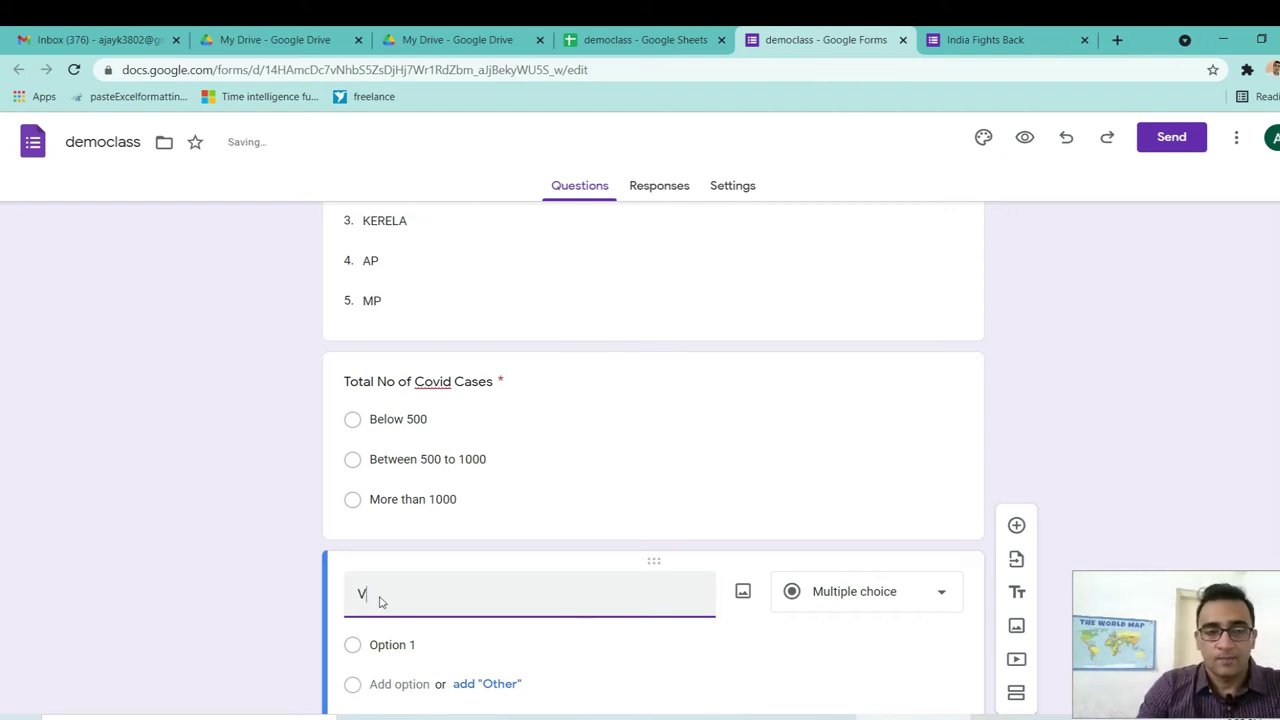
type("accination ")
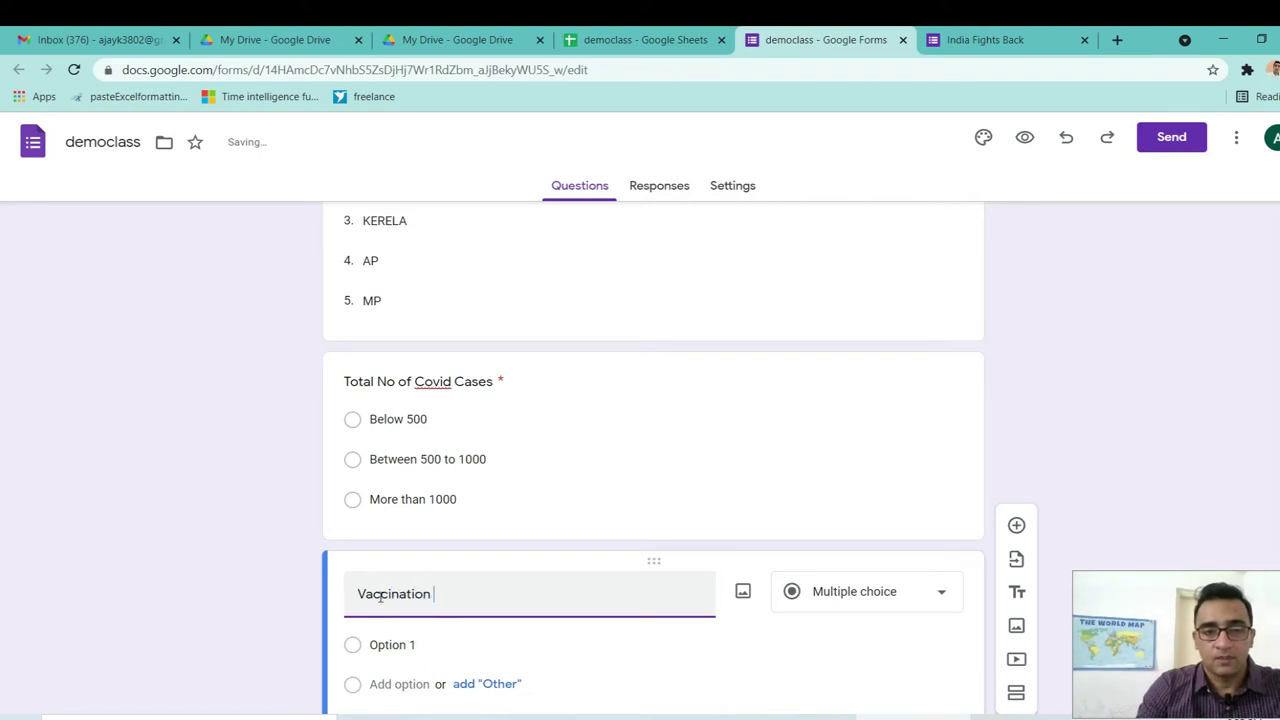
type("Status")
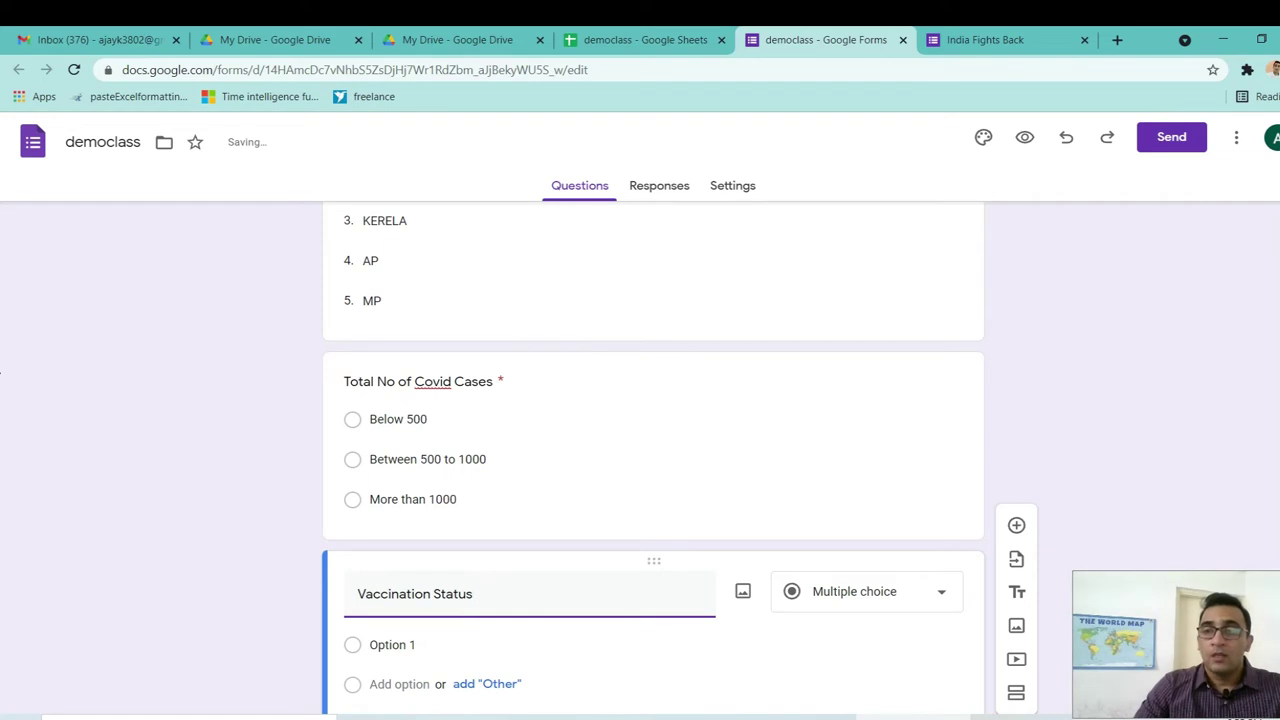
scroll(1, 373, "down", 2)
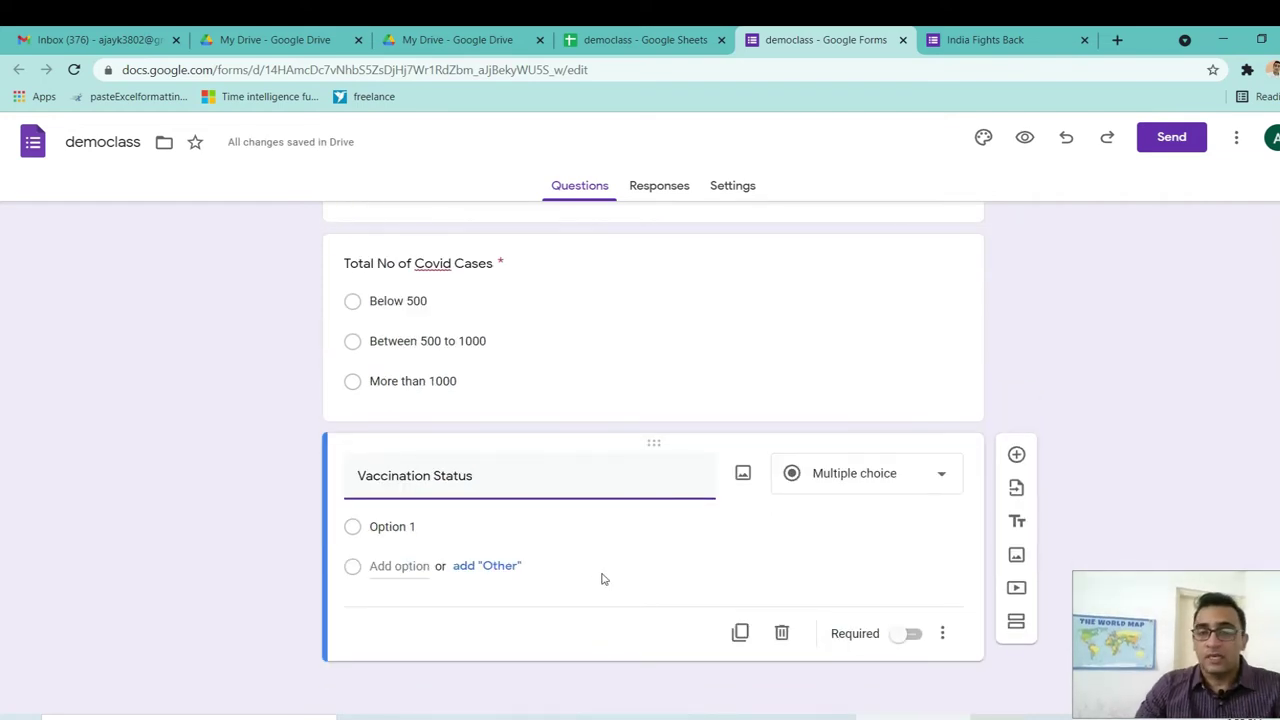
left_click(944, 482)
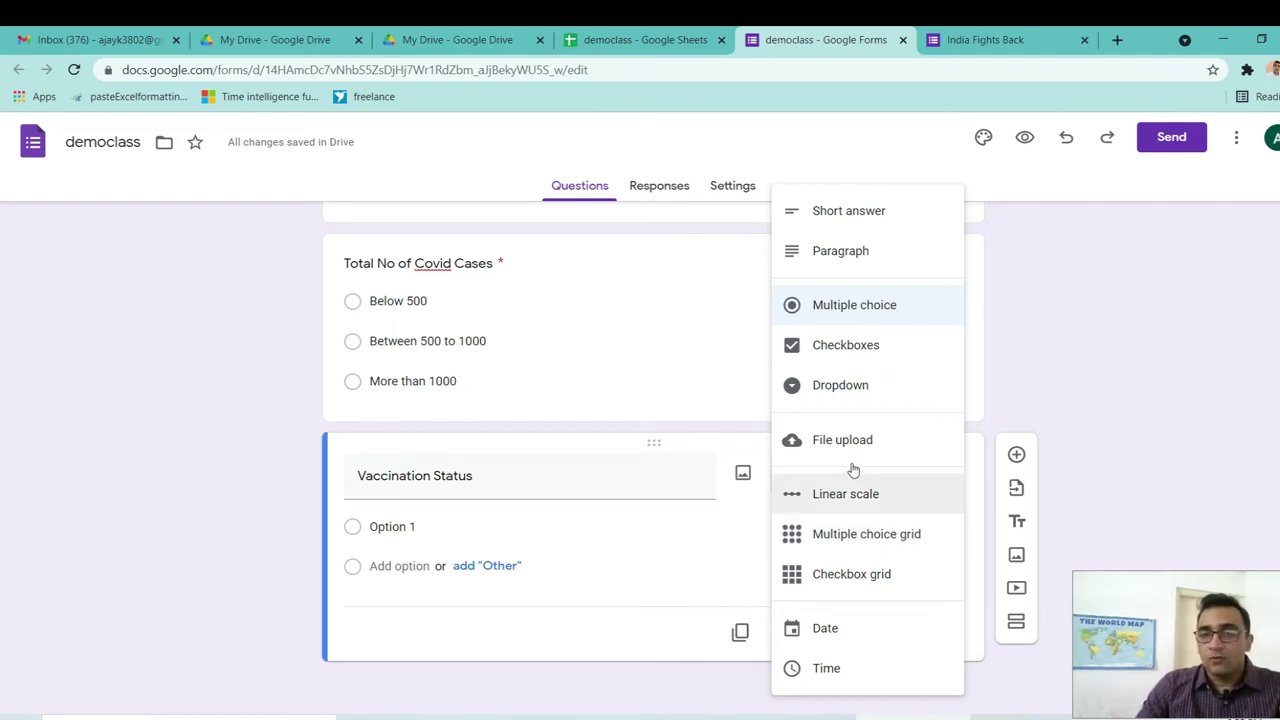
Make Vaccination Status a required checkbox question: Below Average, Average/Good, Excellent.
left_click(848, 350)
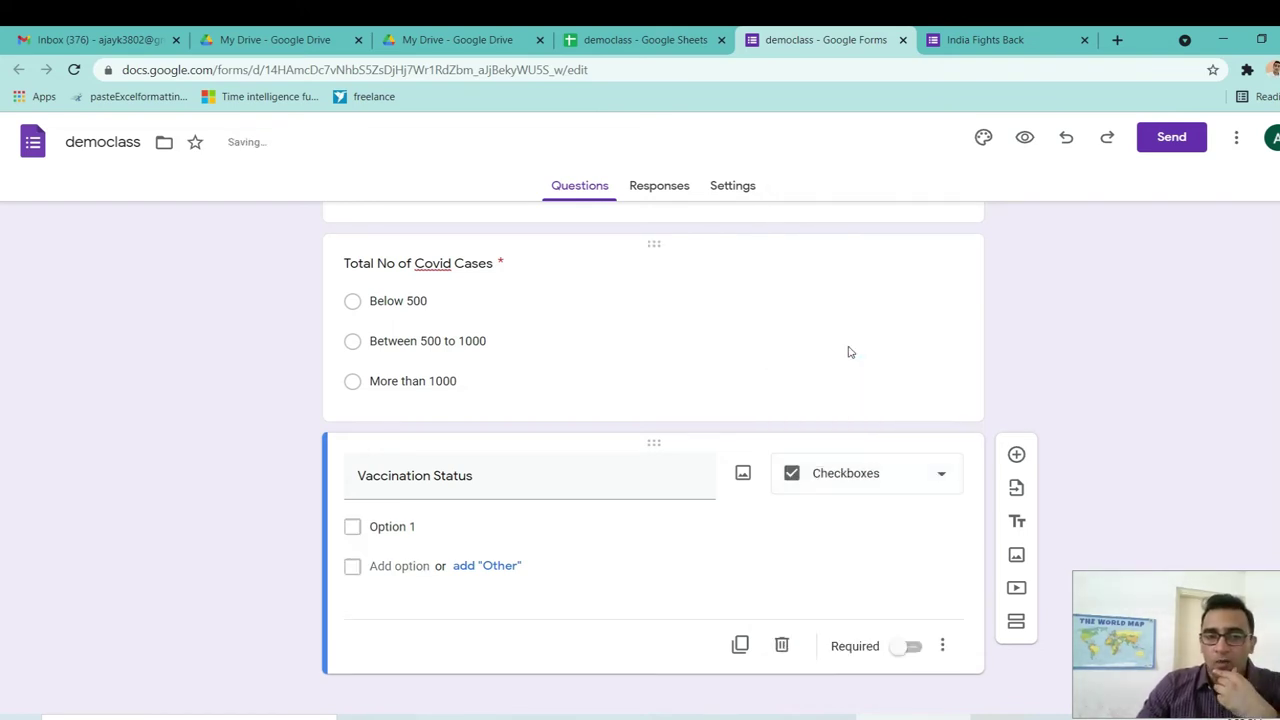
left_click(399, 527)
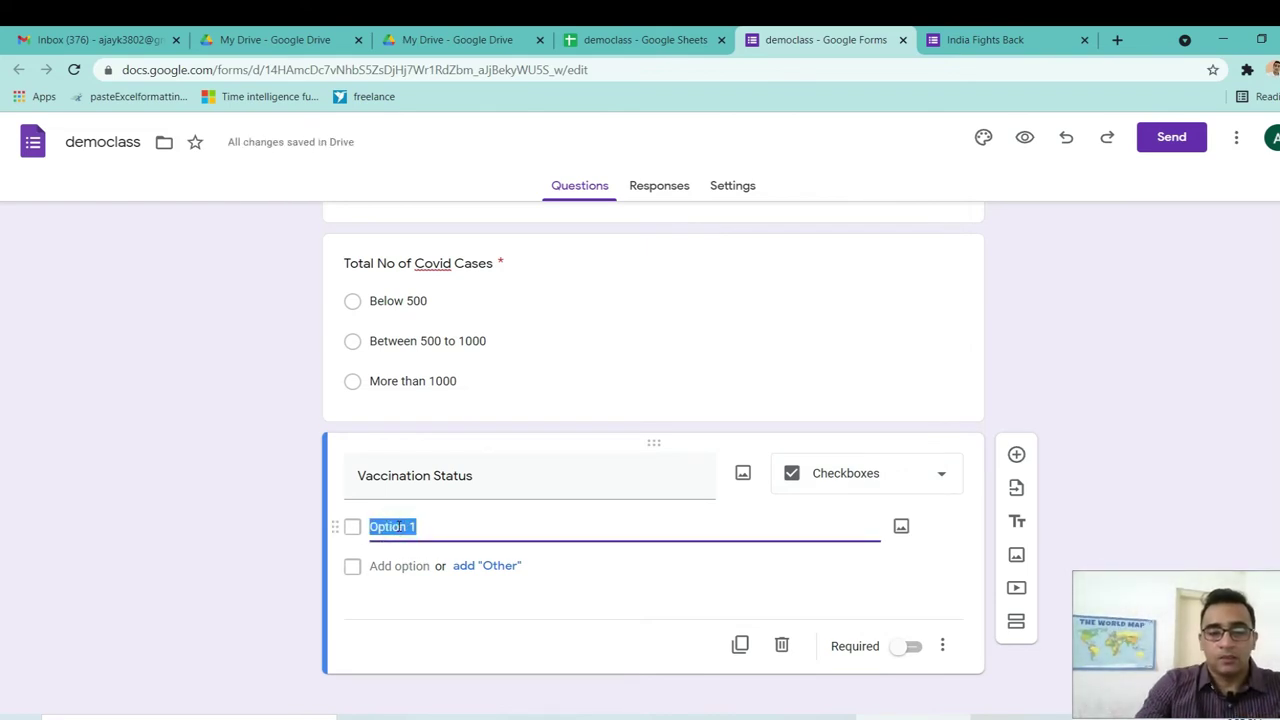
type("Below")
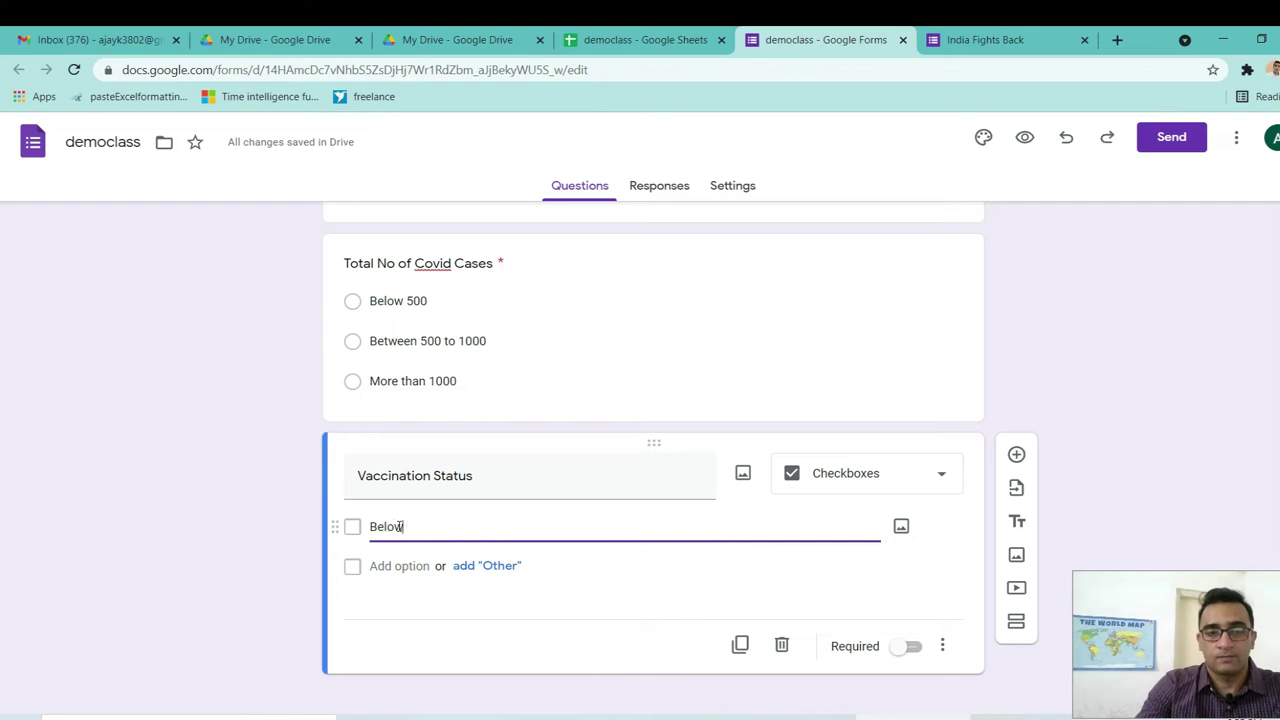
type(" Average")
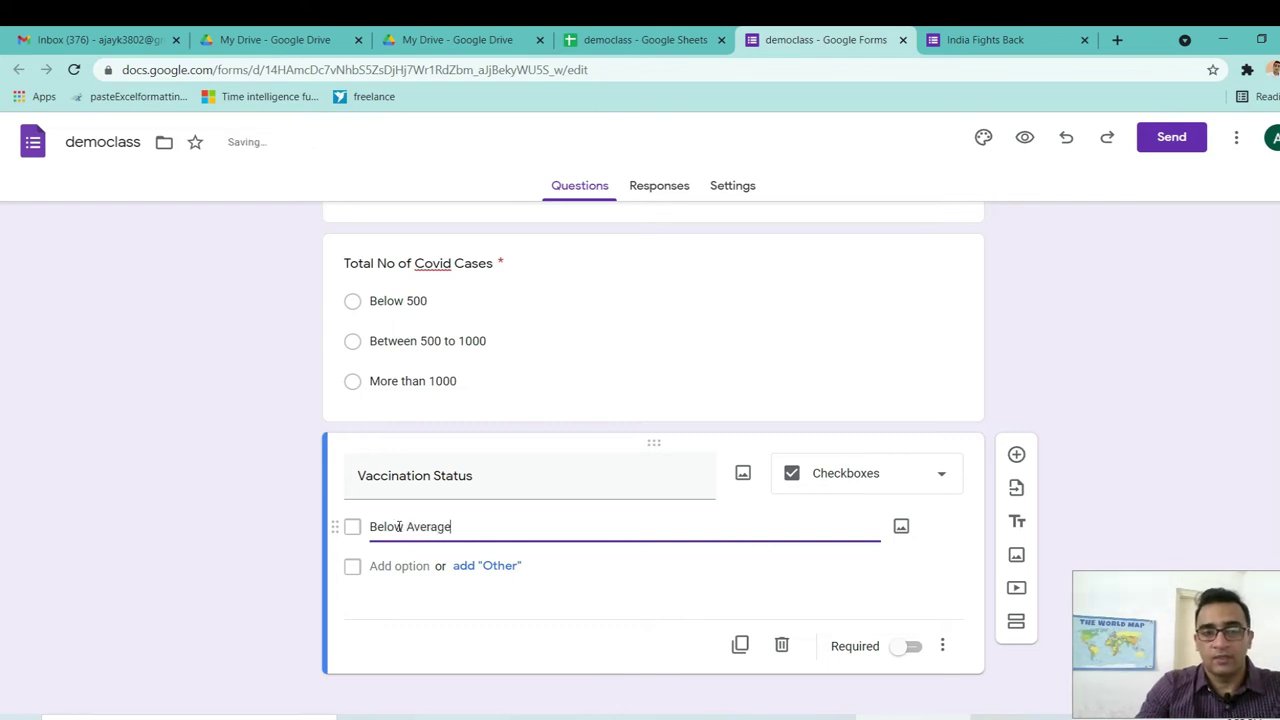
left_click(400, 566)
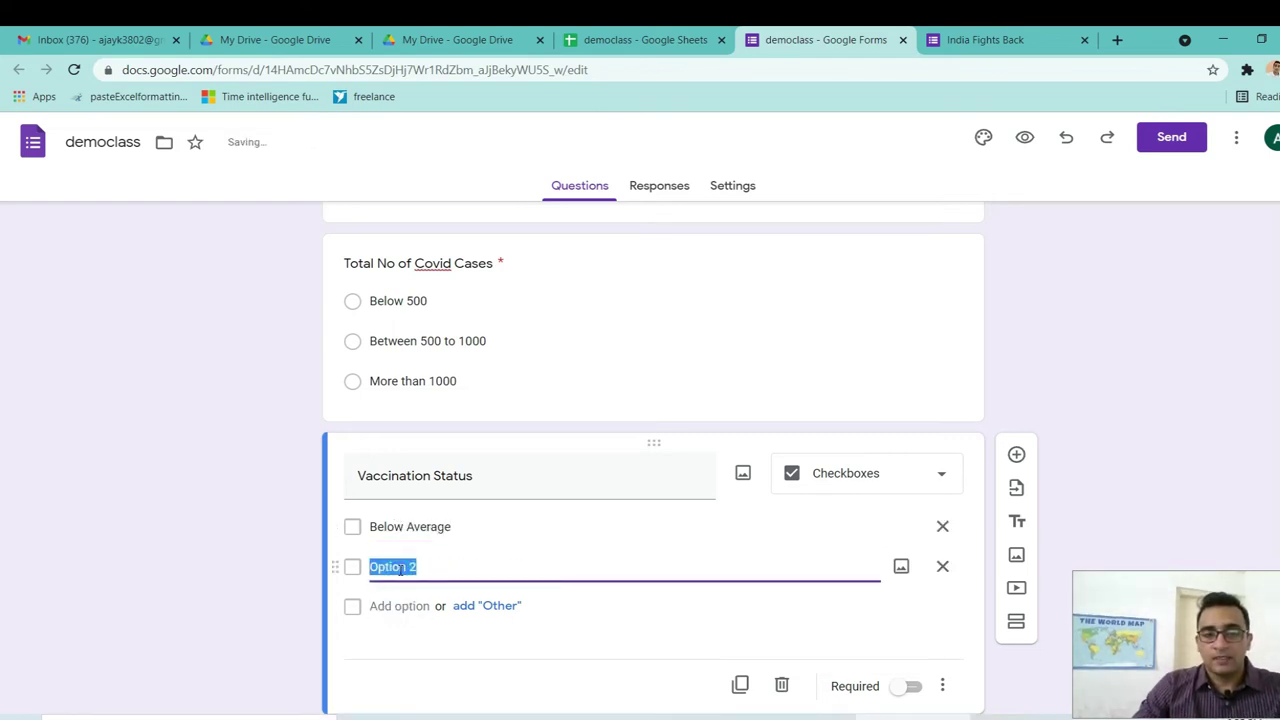
type("Average")
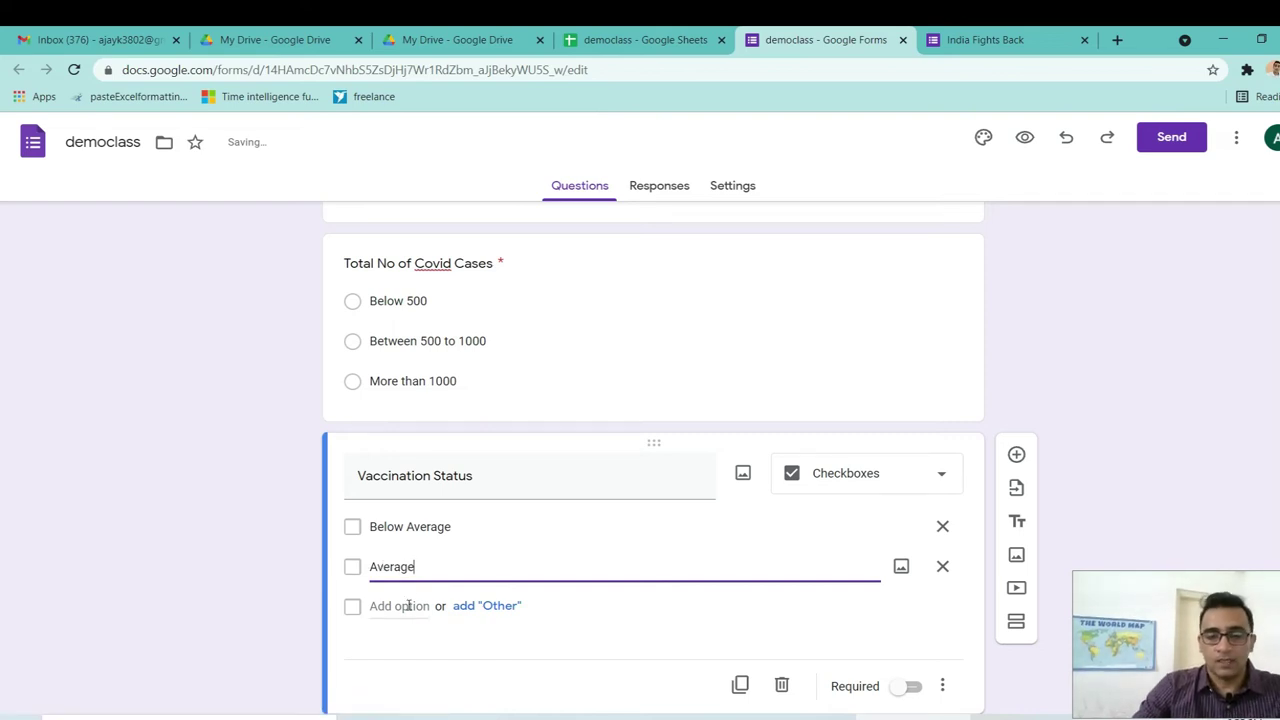
type("/Good")
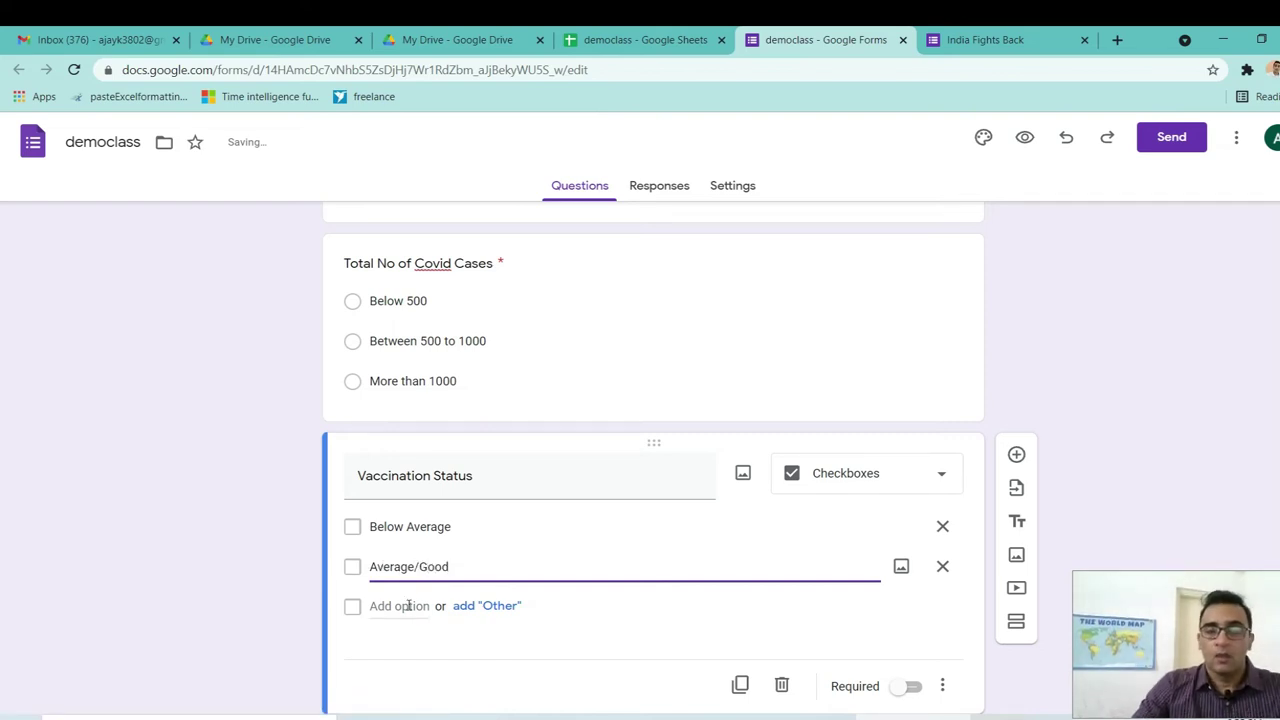
left_click(405, 606)
type("e")
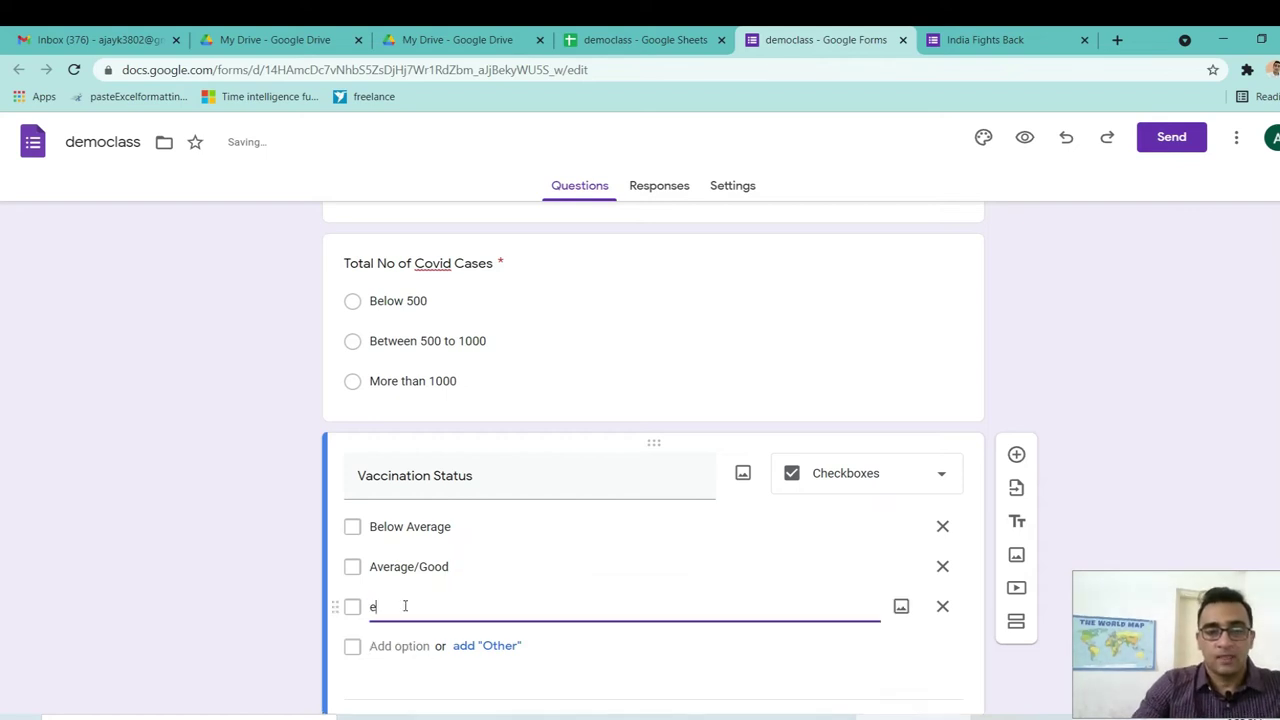
type("Excellent")
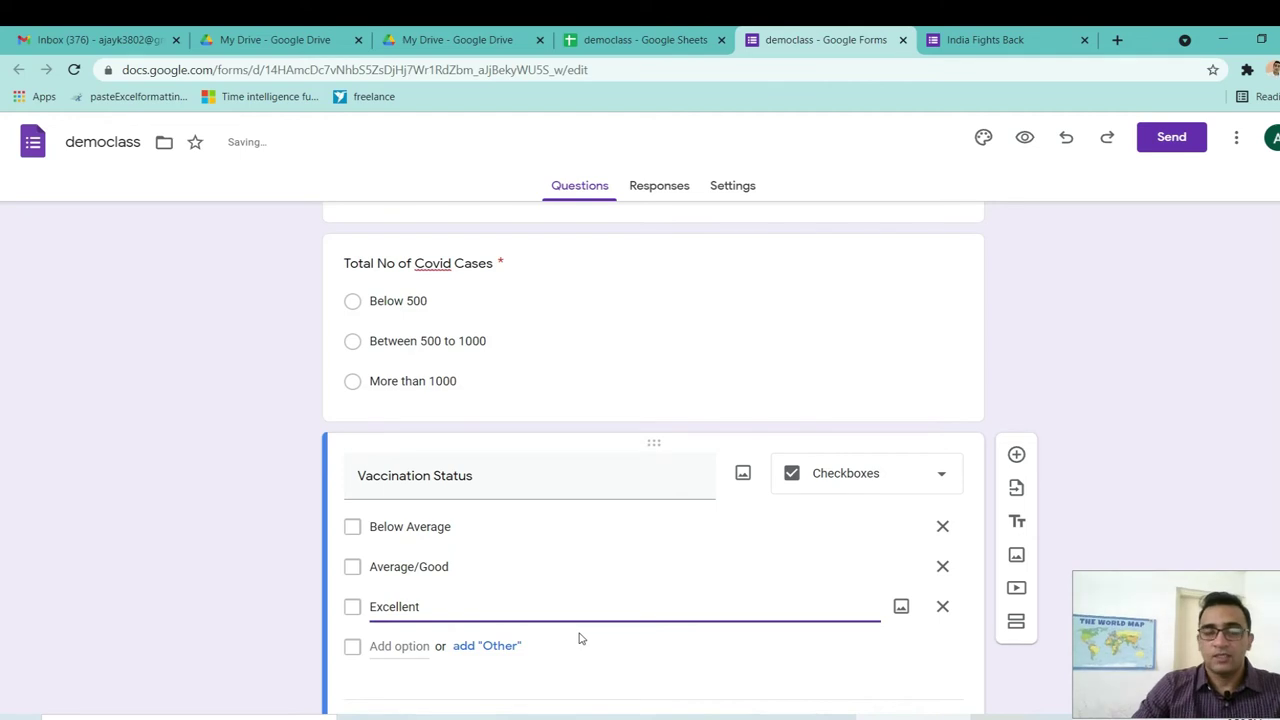
scroll(1, 447, "down", 1)
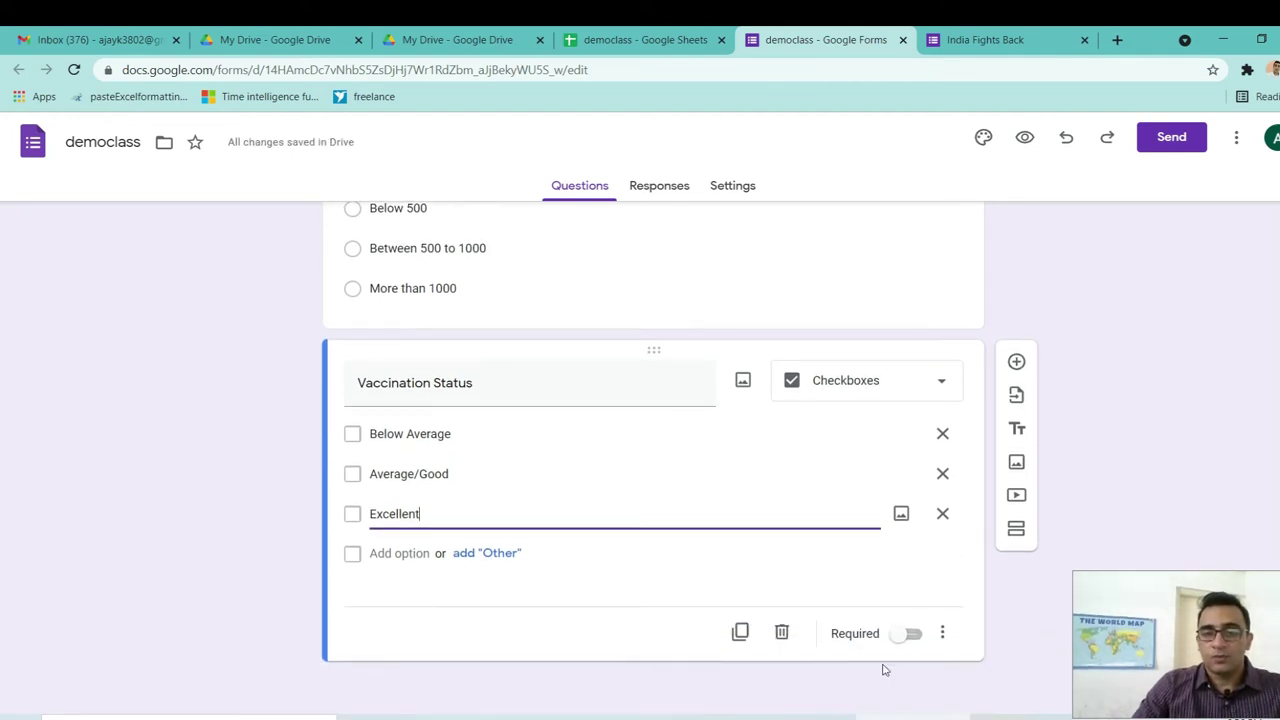
left_click(913, 638)
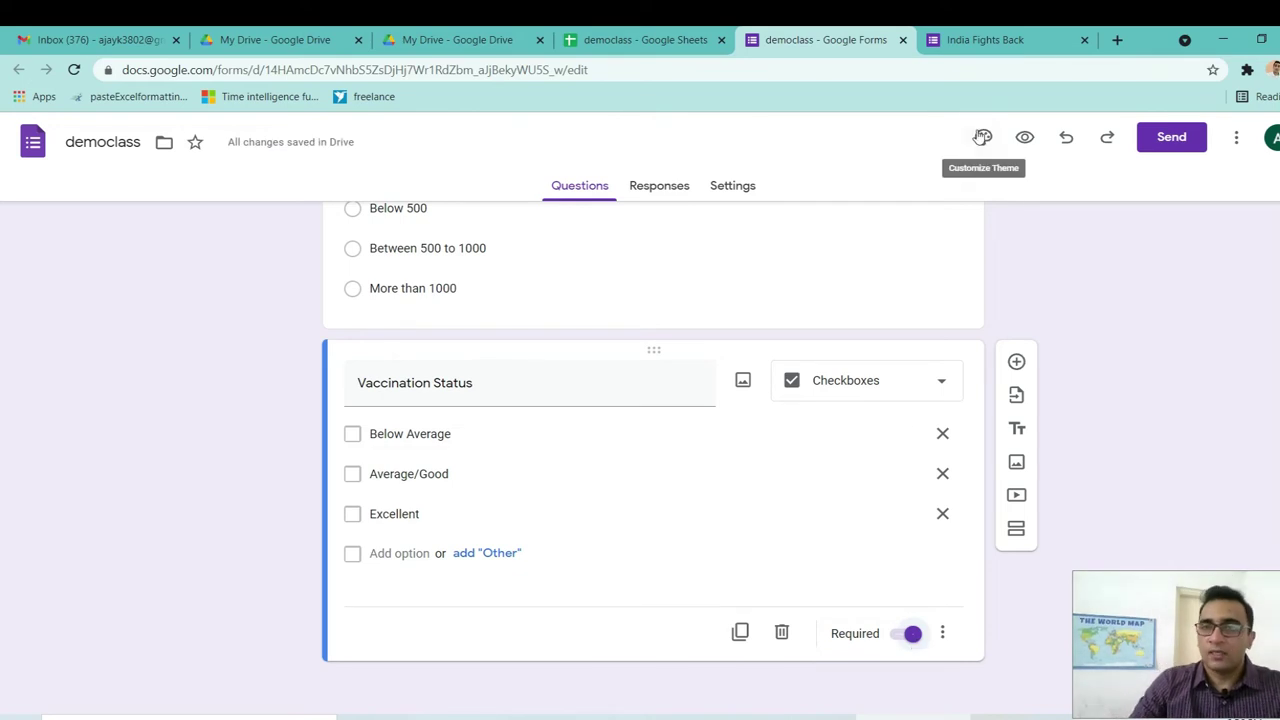
left_click(995, 40)
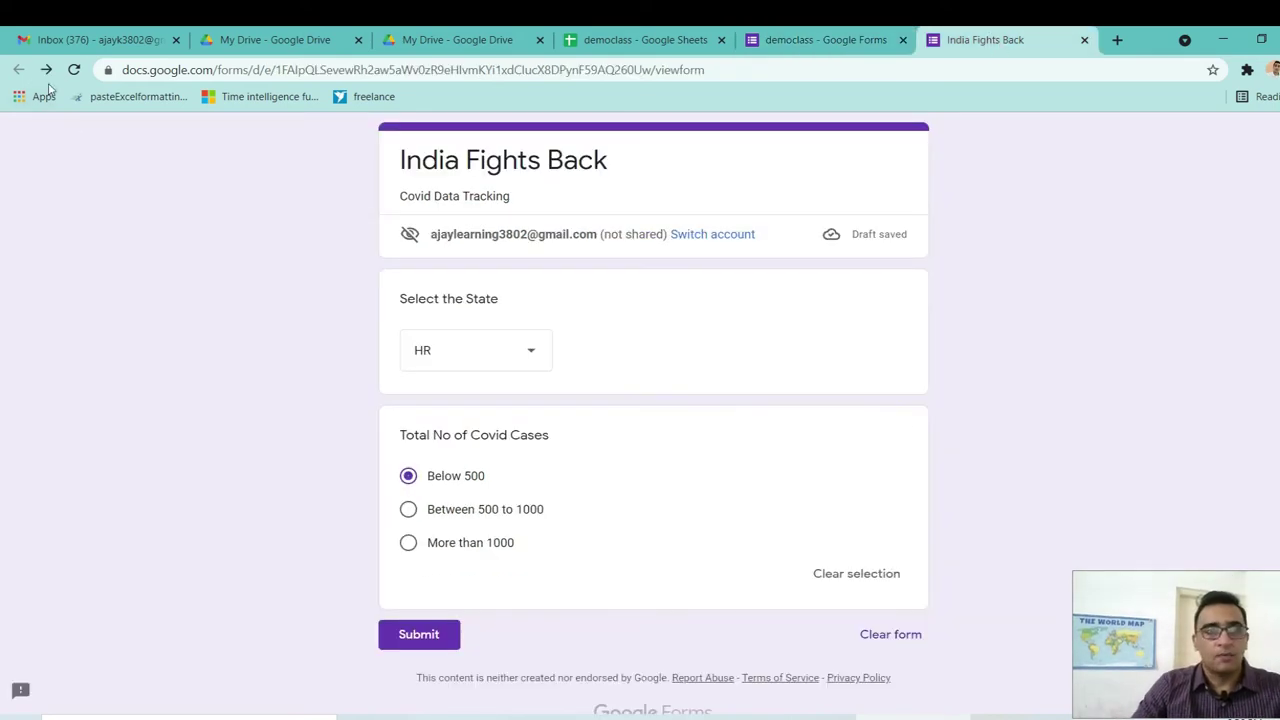
Reload the preview and tick then untick all three Vaccination Status choices to trigger the required warning.
left_click(74, 70)
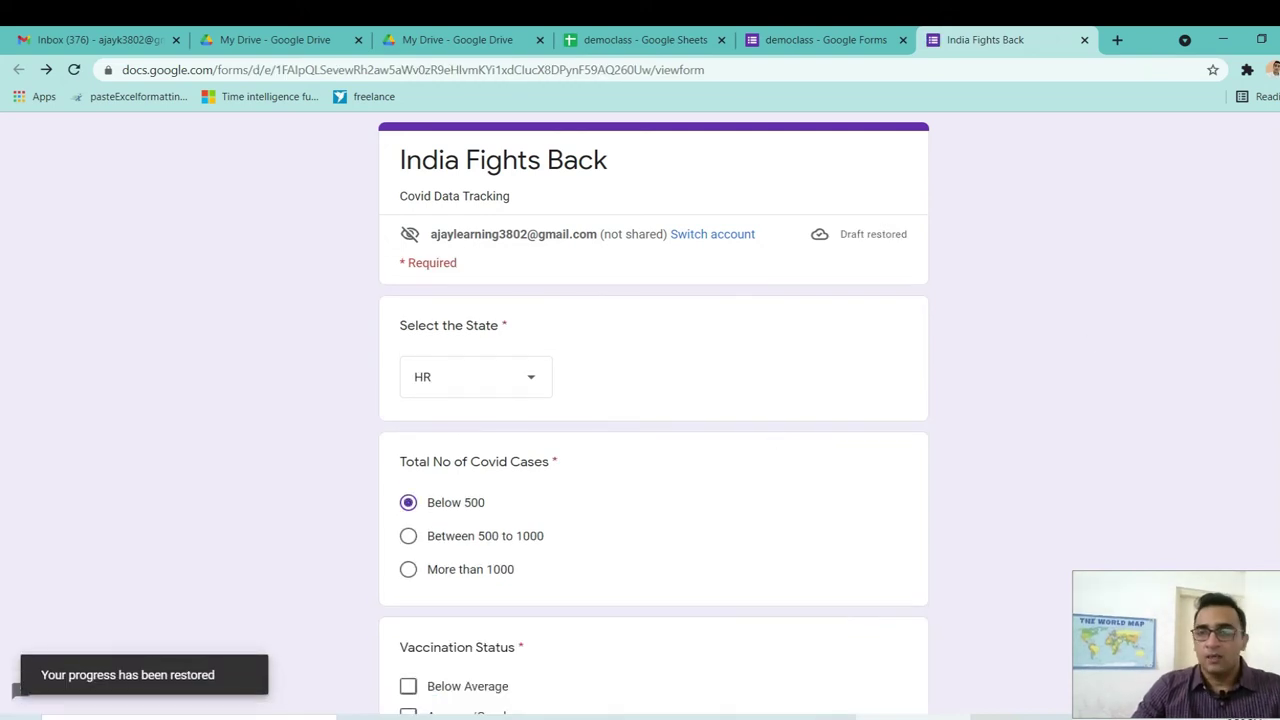
scroll(2, 460, "down", 2)
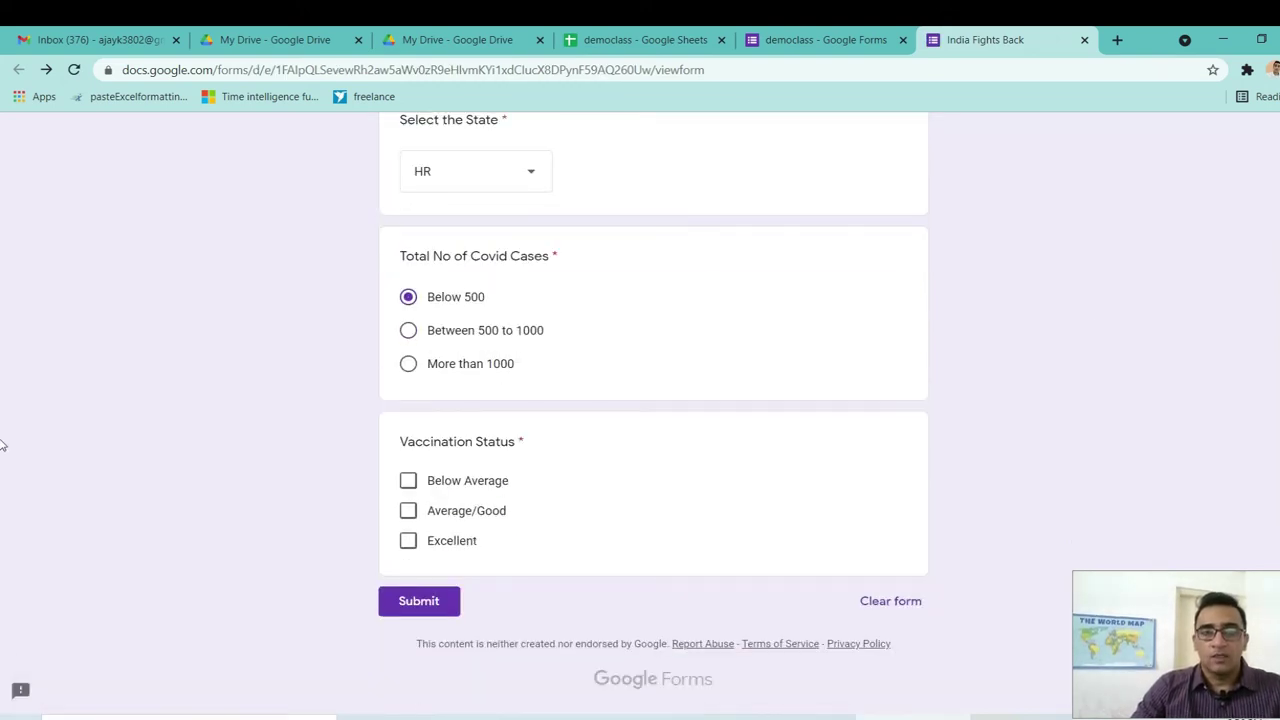
scroll(2, 400, "up", 1)
scroll(2, 424, "down", 1)
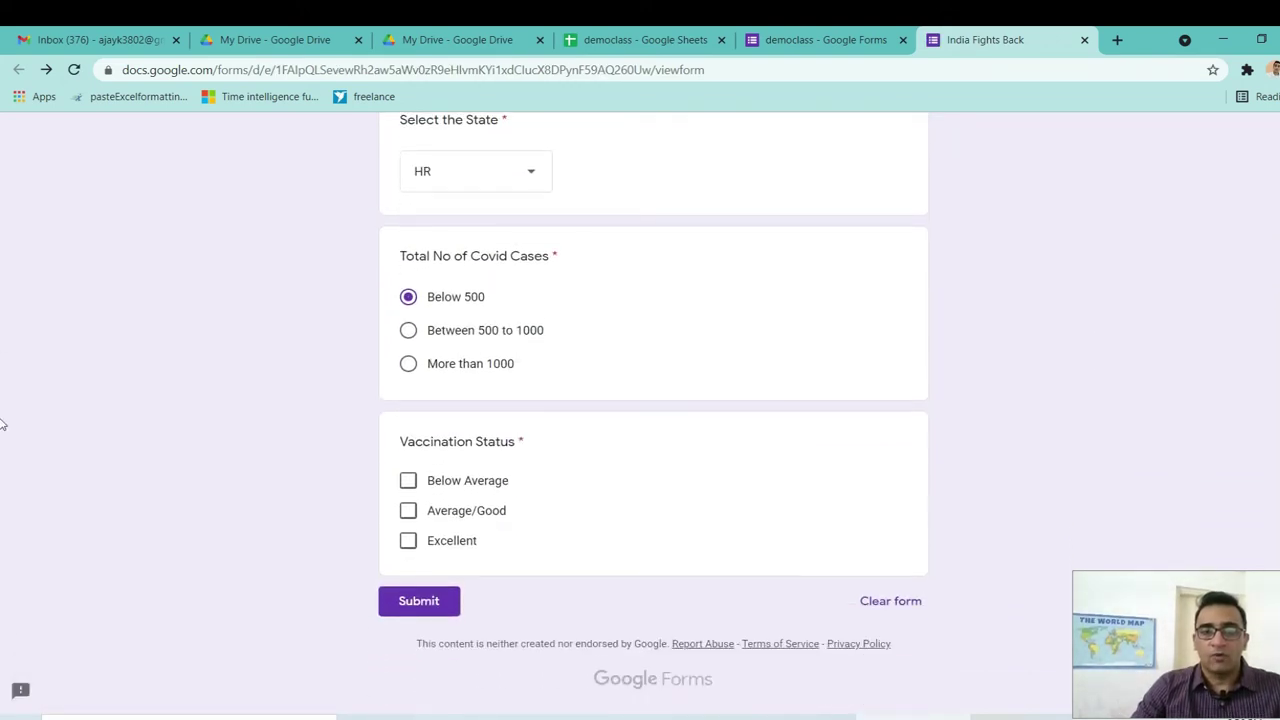
left_click(408, 480)
left_click(408, 510)
left_click(408, 541)
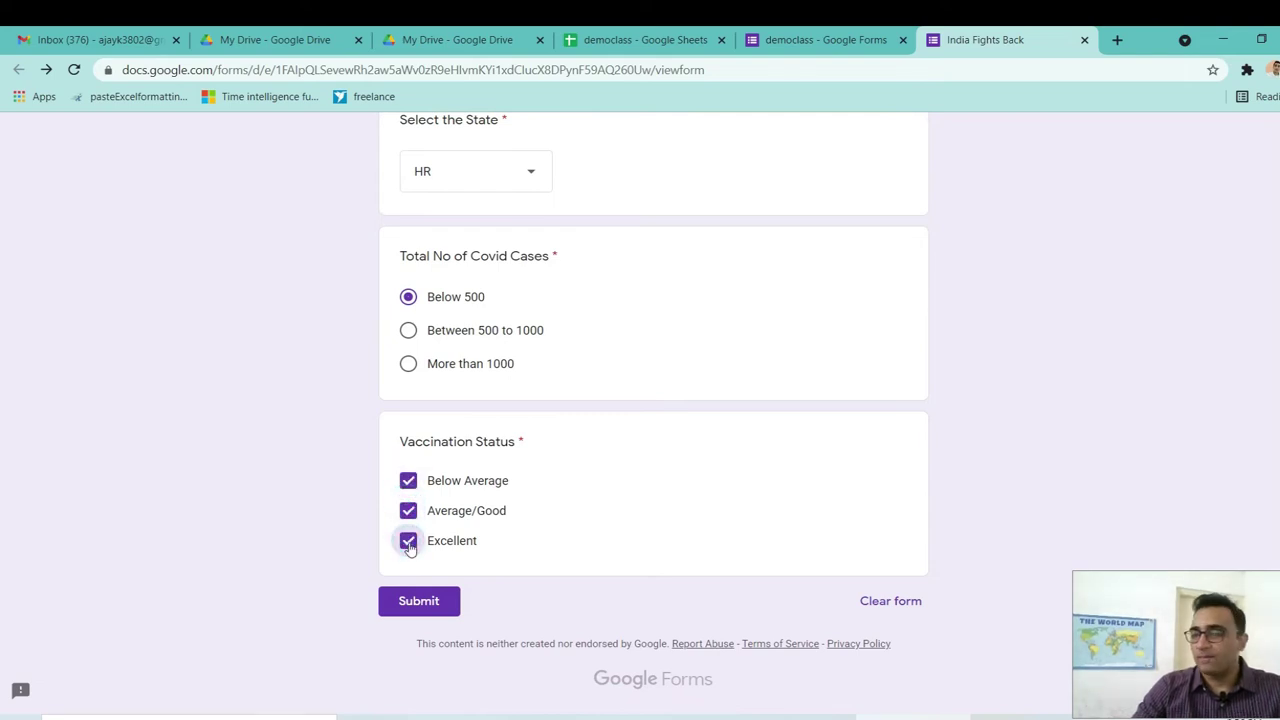
left_click(408, 541)
left_click(408, 511)
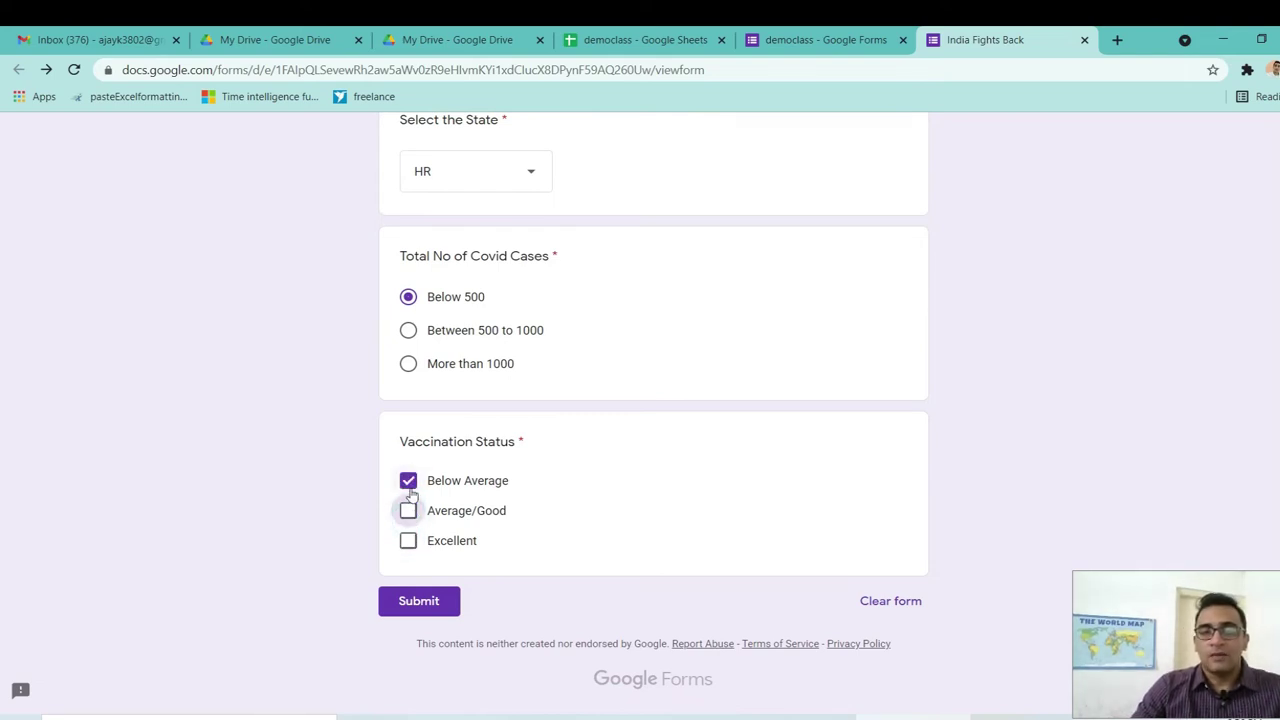
left_click(409, 486)
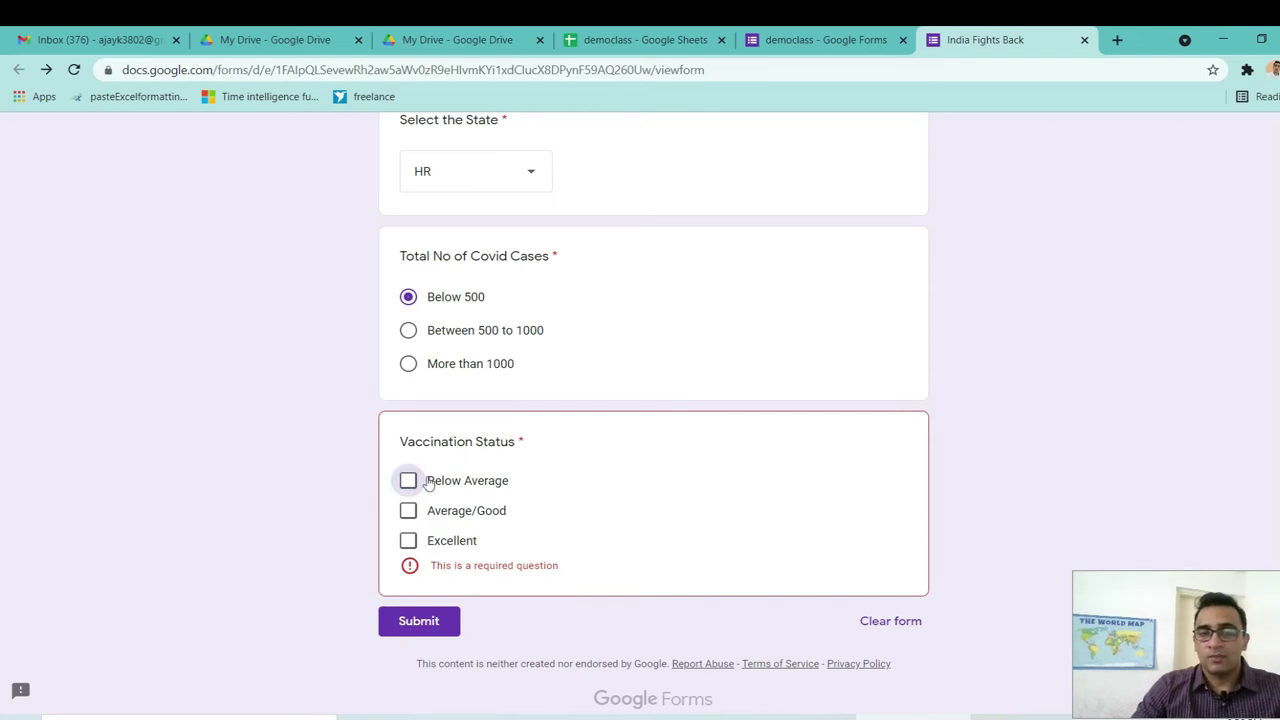
Retest Below Average and Average/Good, leave the question blank, and close the preview without saving.
left_click(408, 483)
left_click(410, 514)
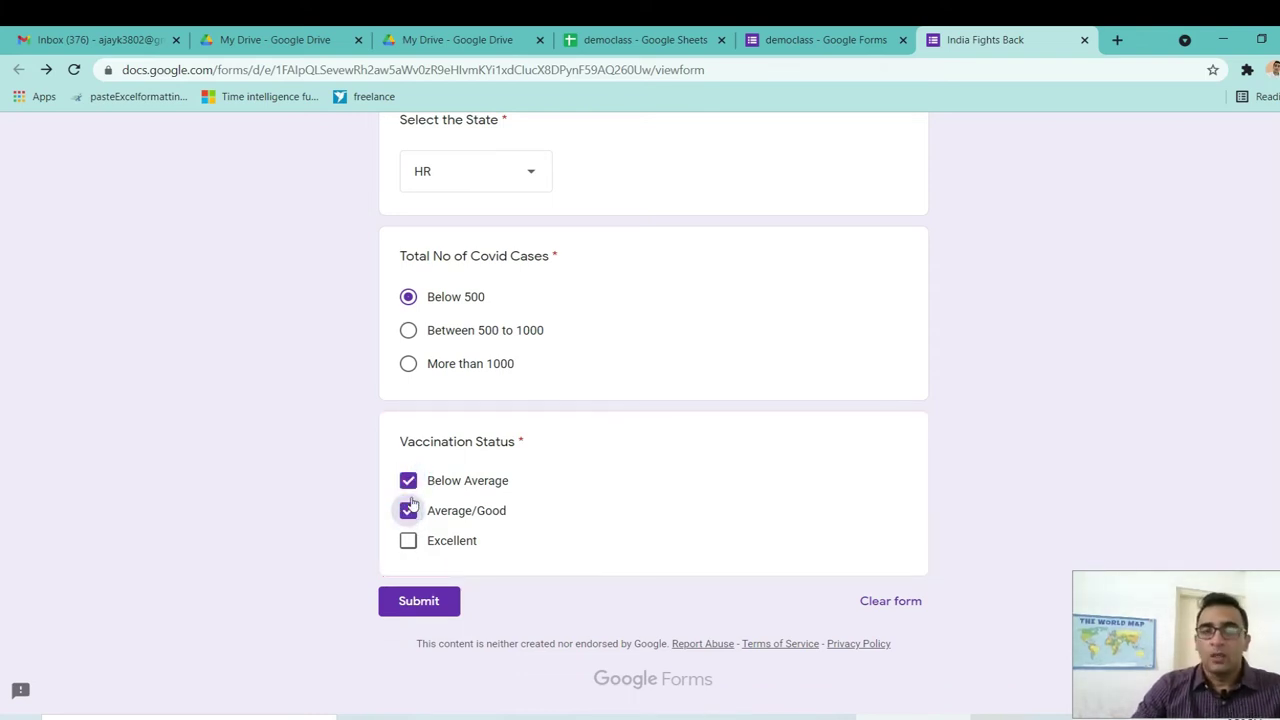
left_click(410, 513)
left_click(409, 483)
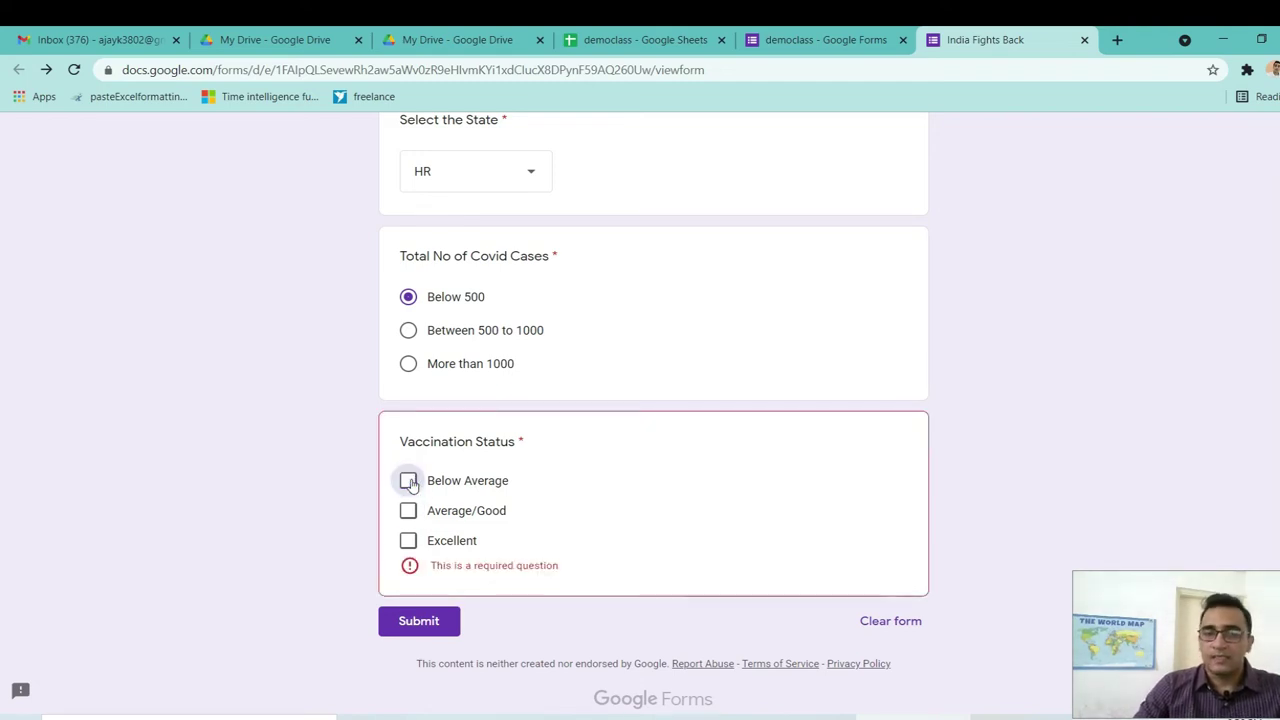
left_click(1084, 41)
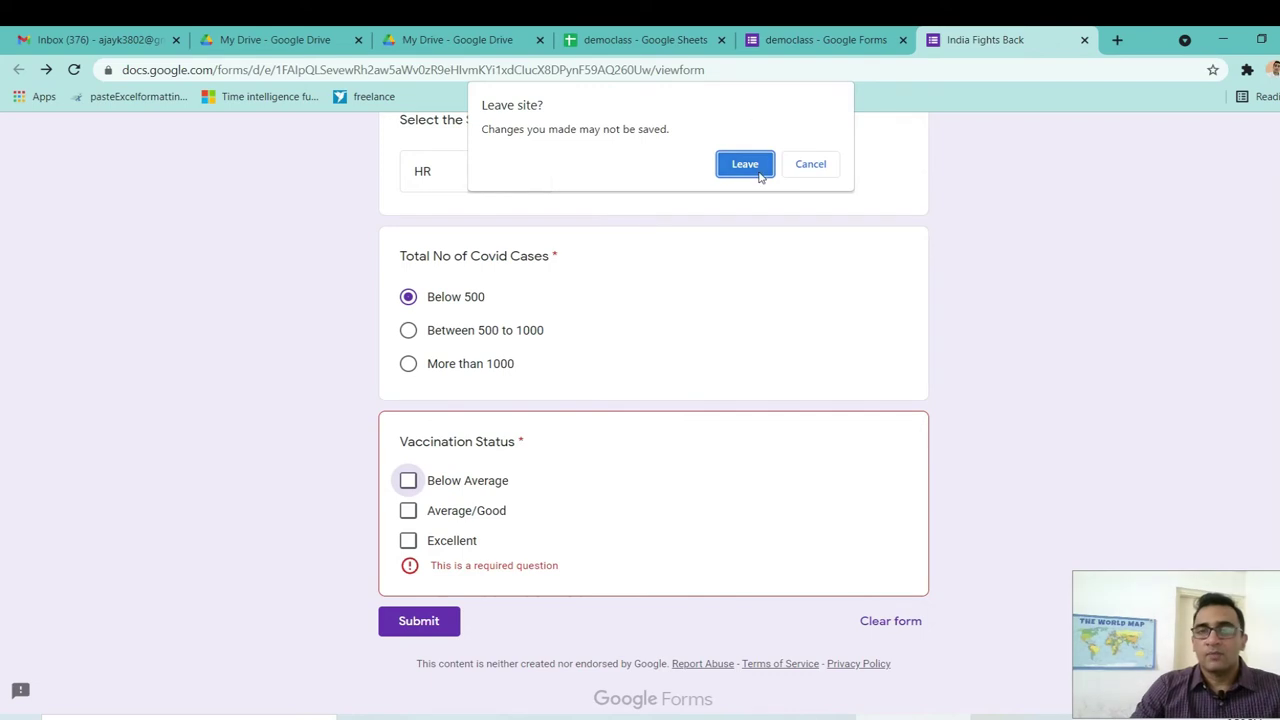
left_click(745, 165)
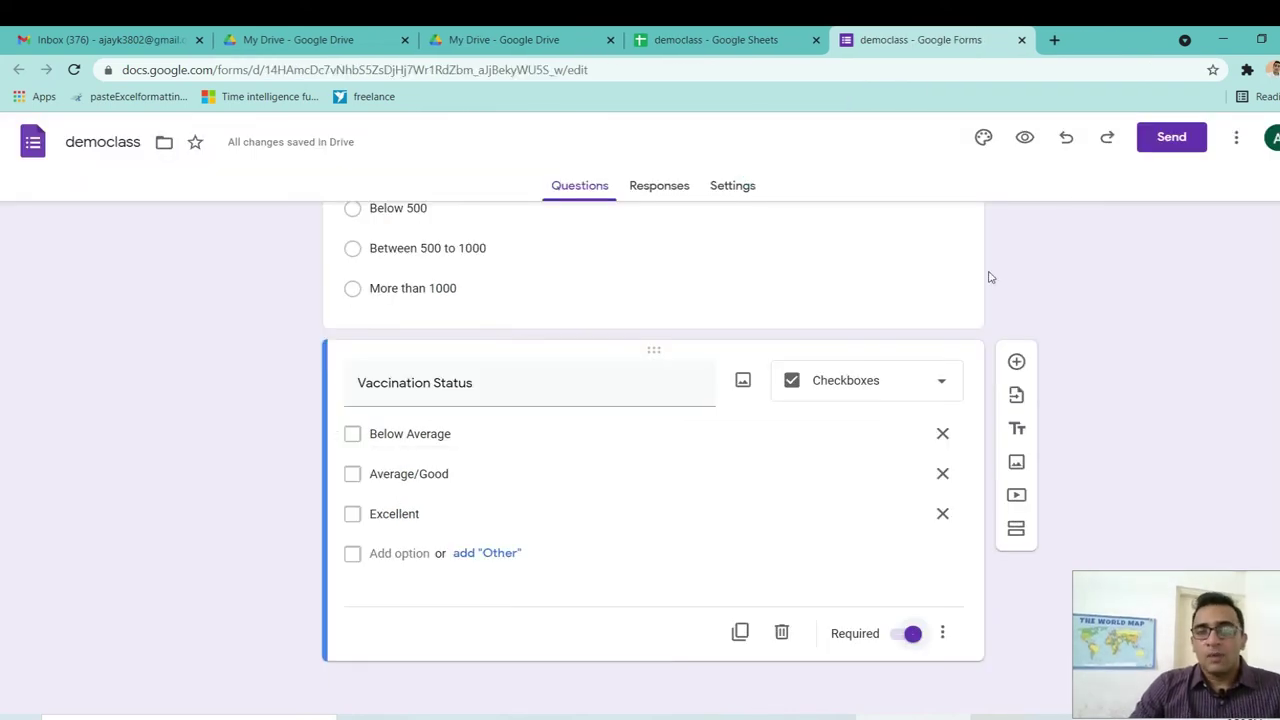
Set the form's theme colour to orange.
scroll(653, 450, "up", 5)
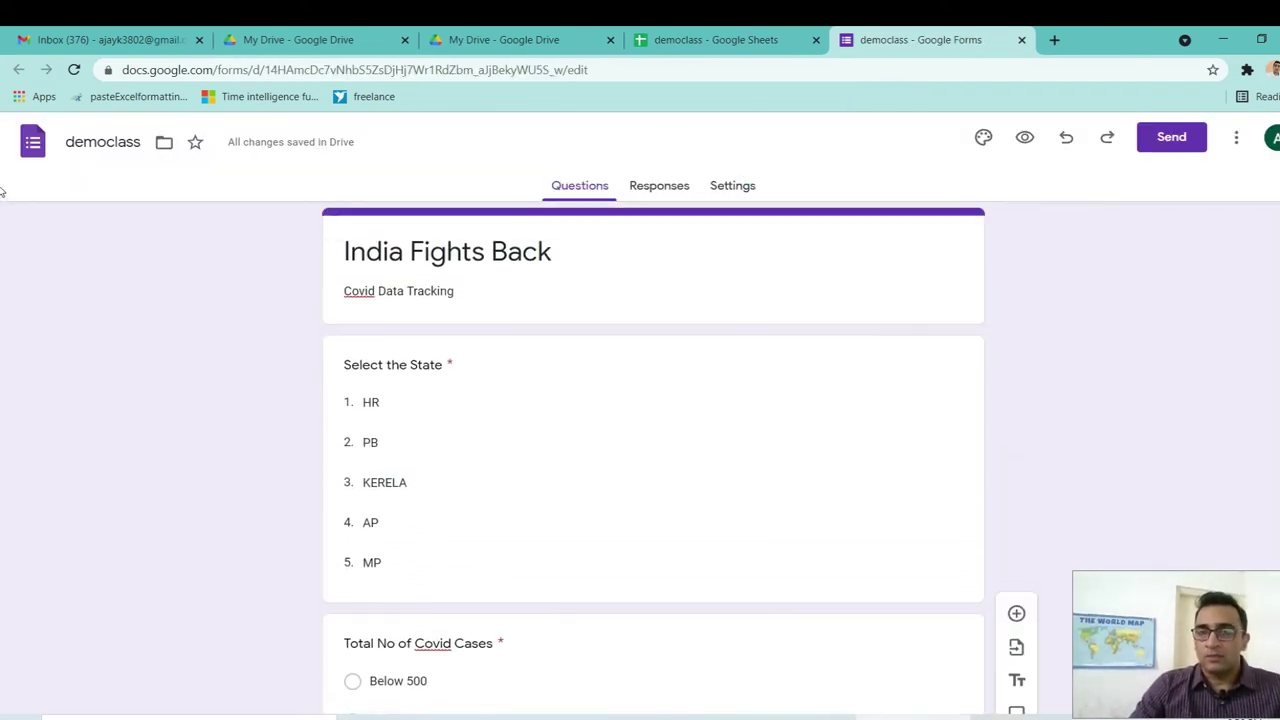
left_click(983, 140)
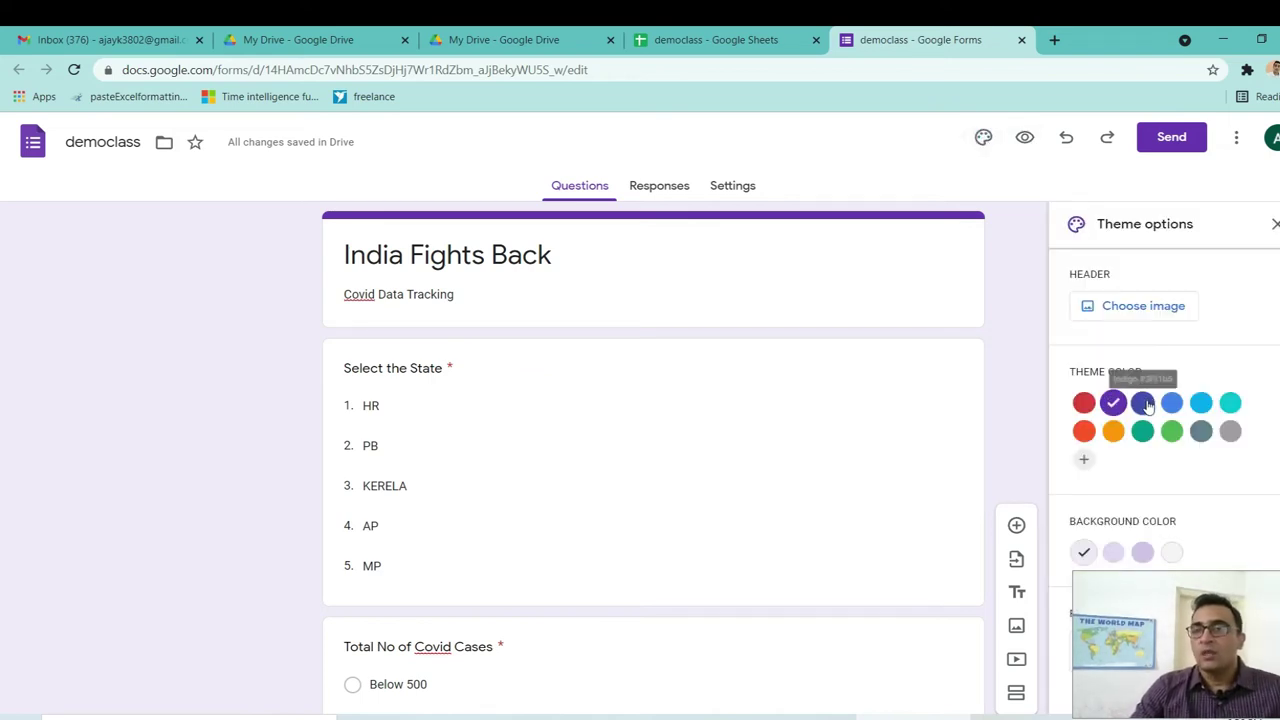
left_click(1174, 404)
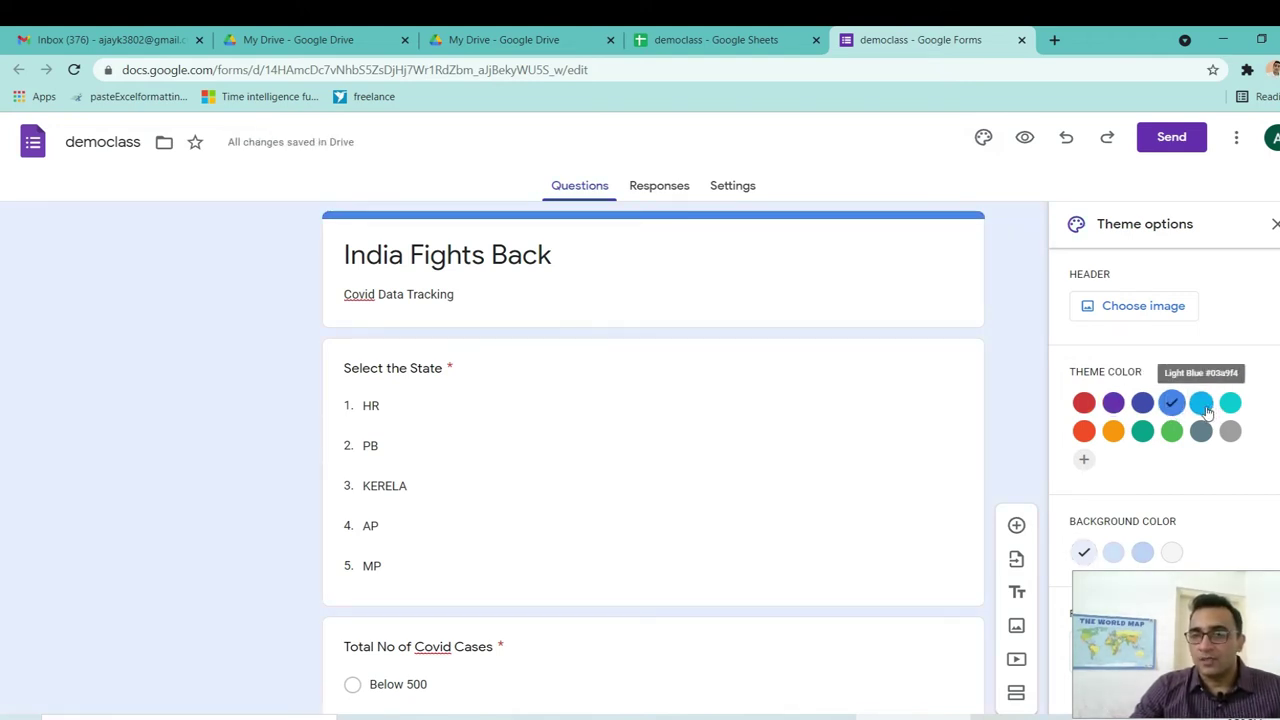
left_click(1204, 408)
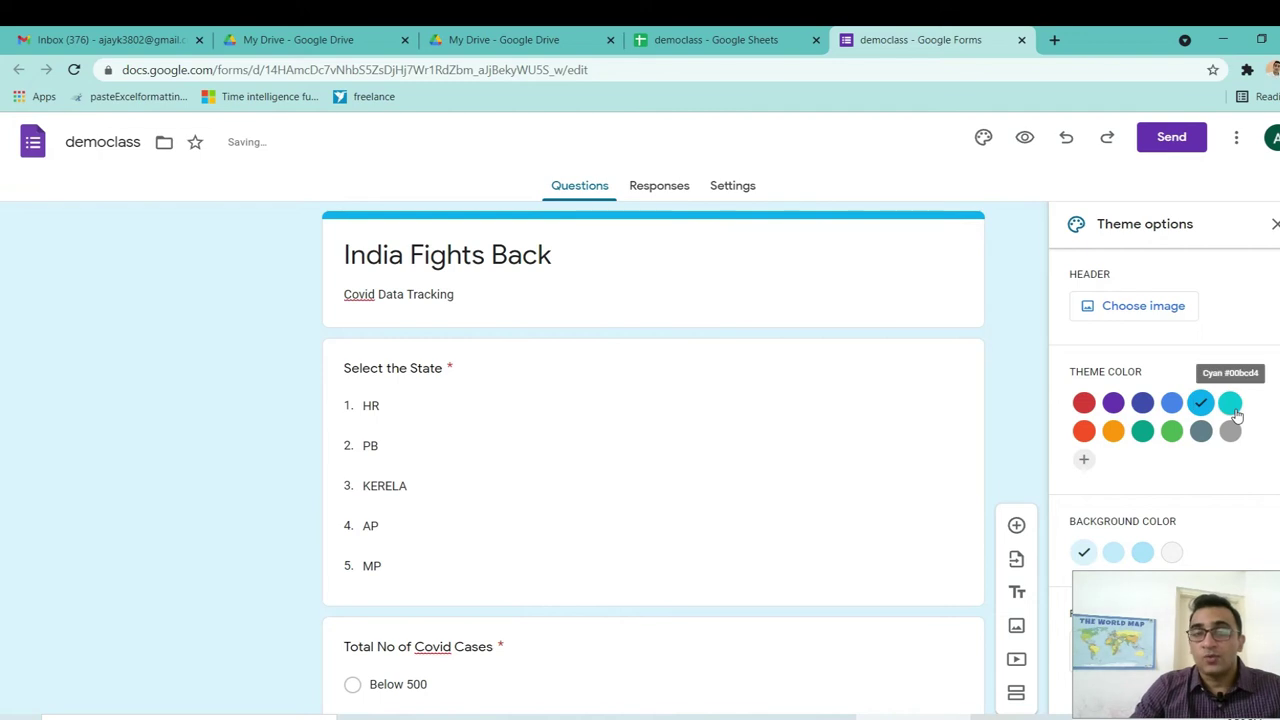
left_click(1233, 408)
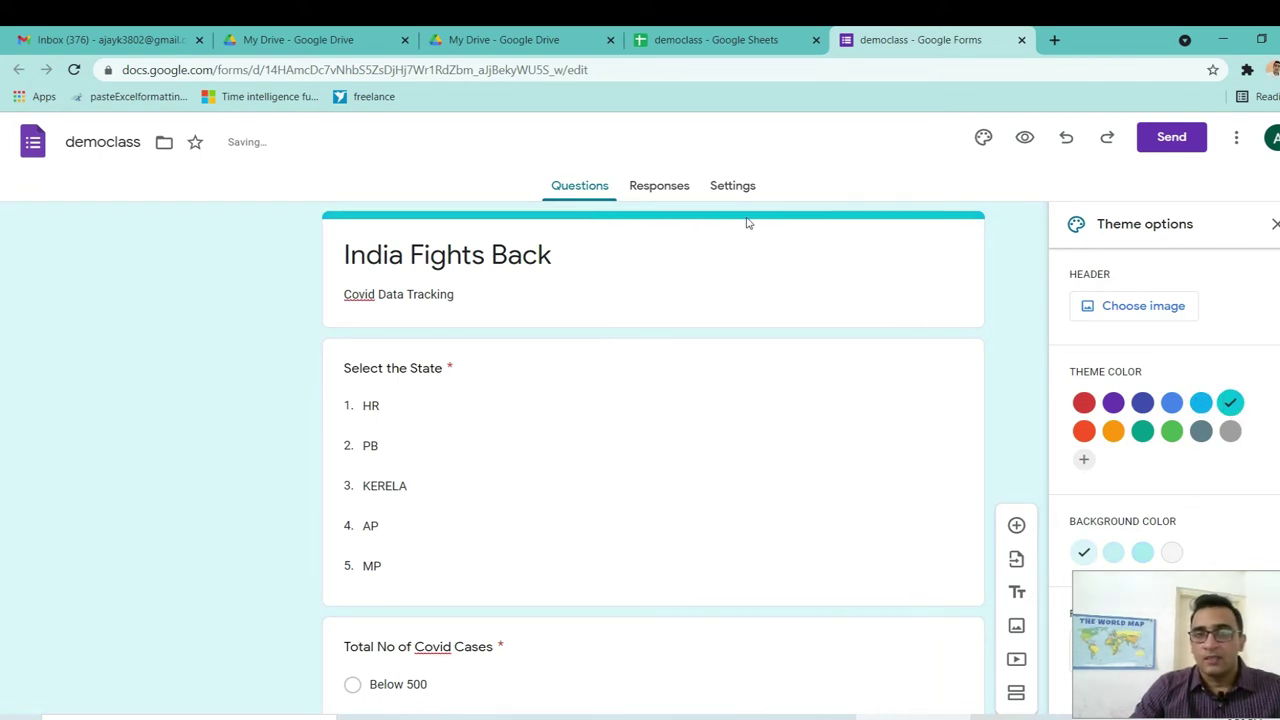
left_click(1113, 431)
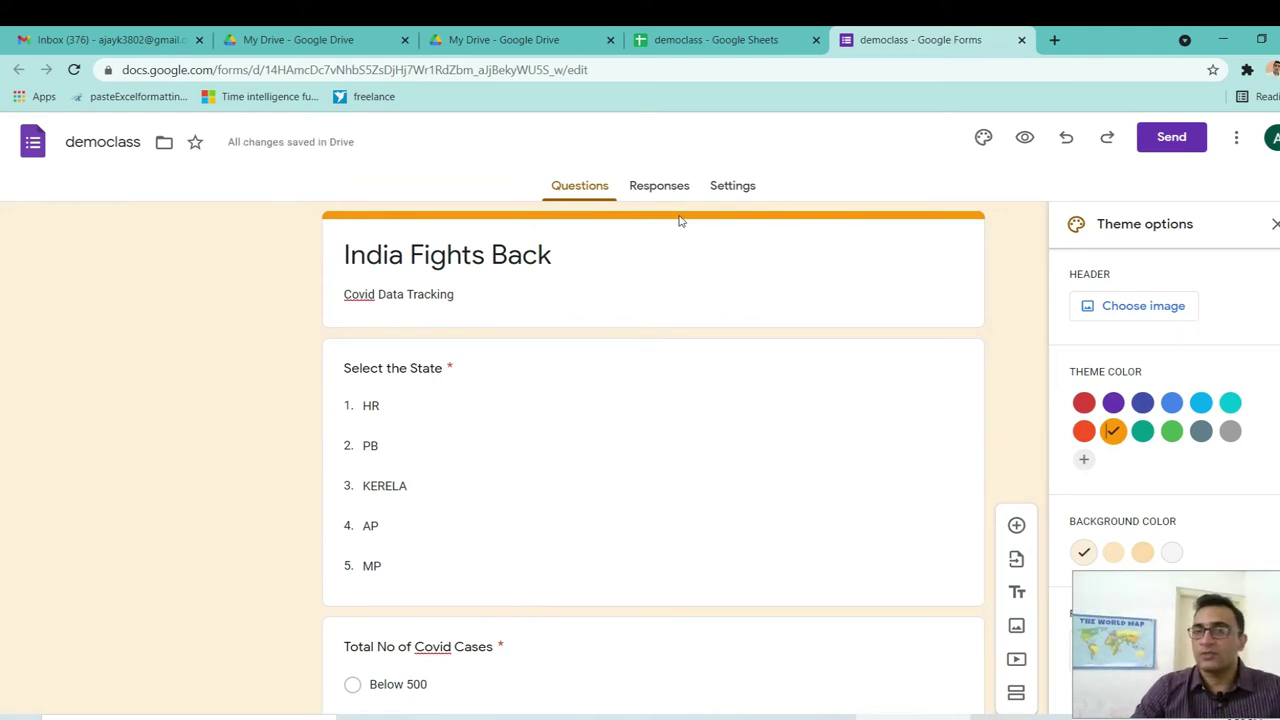
Set the form's background colour to the dark peach shade.
scroll(2, 400, "down", 2)
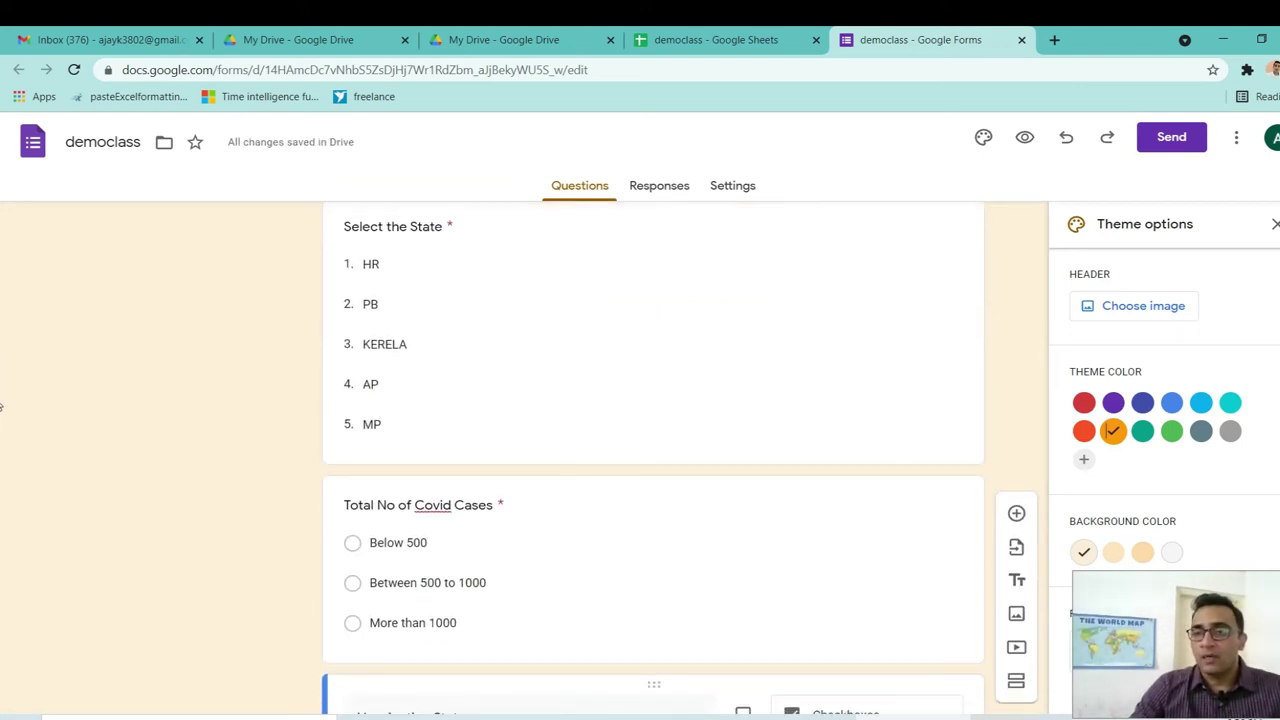
scroll(2, 405, "up", 1)
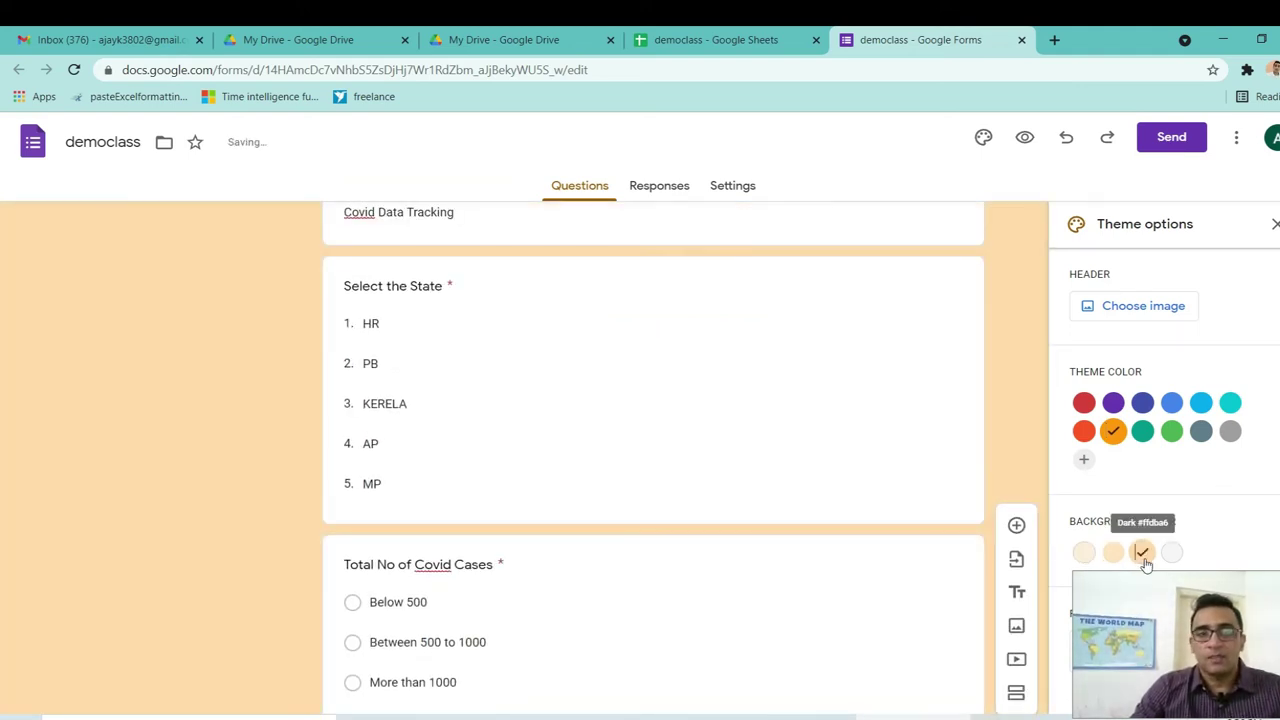
left_click(1142, 558)
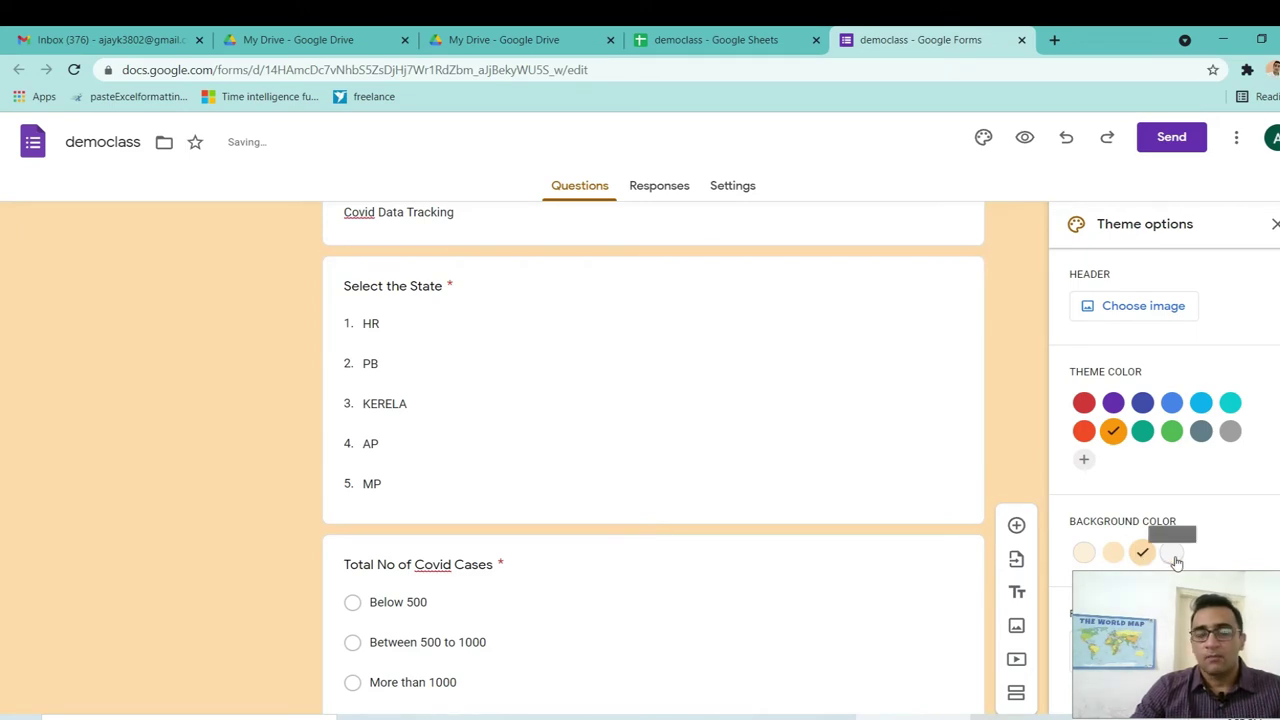
left_click(1174, 561)
left_click(1143, 557)
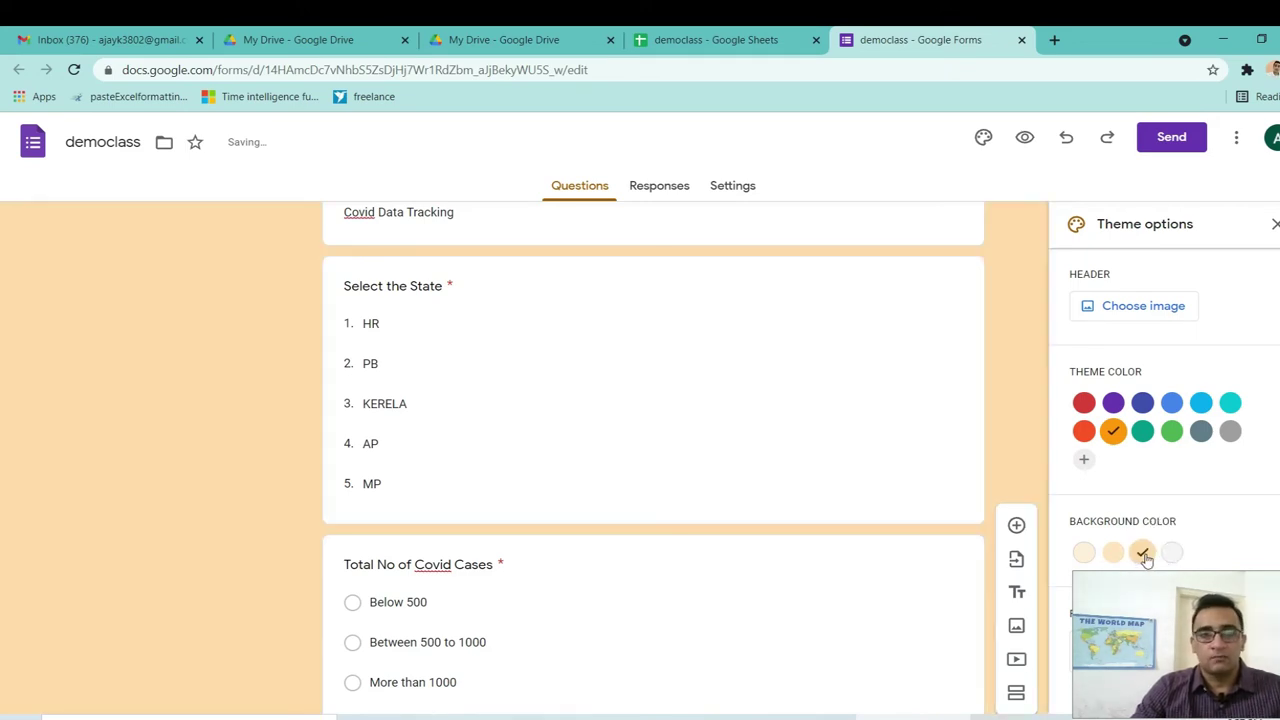
scroll(2, 385, "up", 1)
scroll(2, 385, "up", 1)
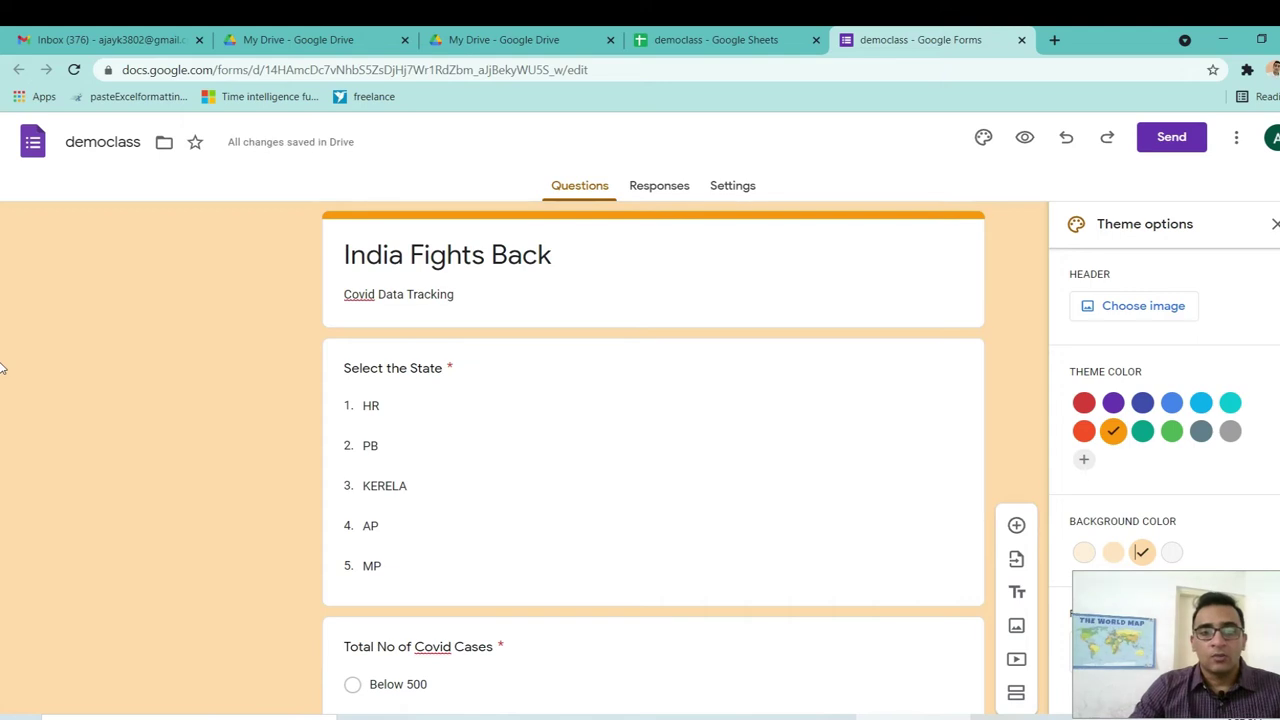
scroll(2, 404, "down", 3)
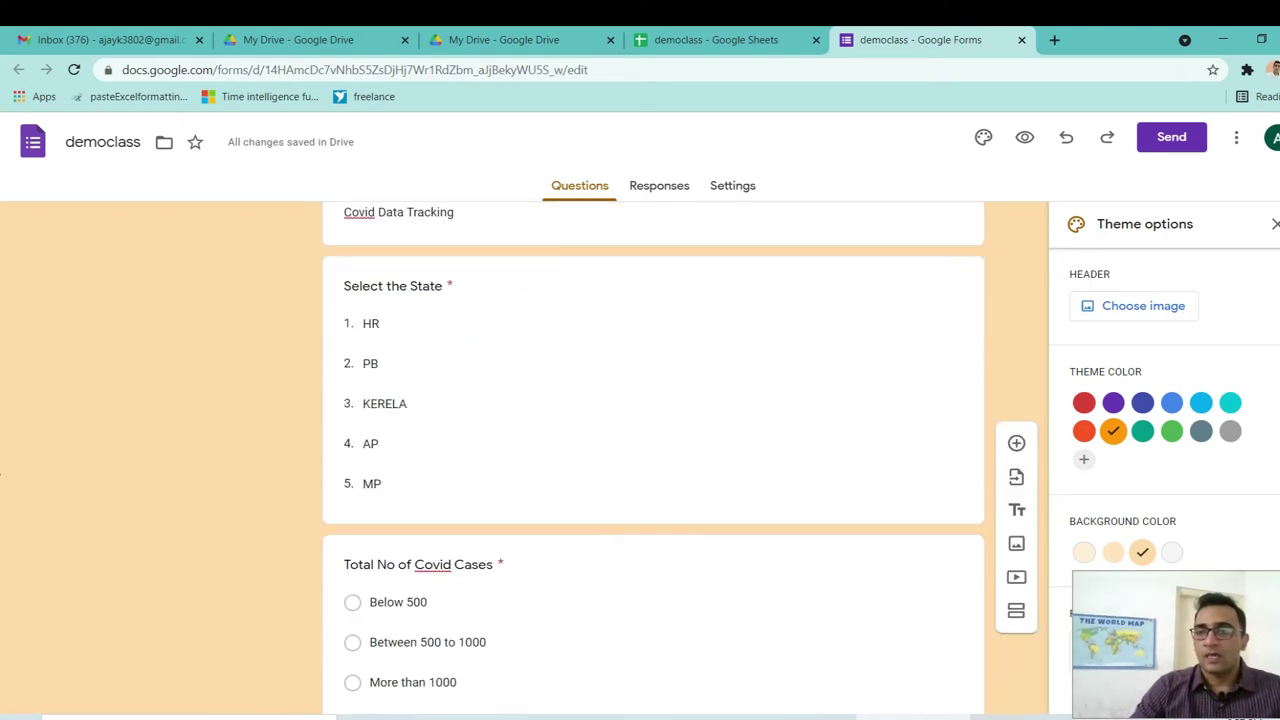
scroll(3, 357, "up", 3)
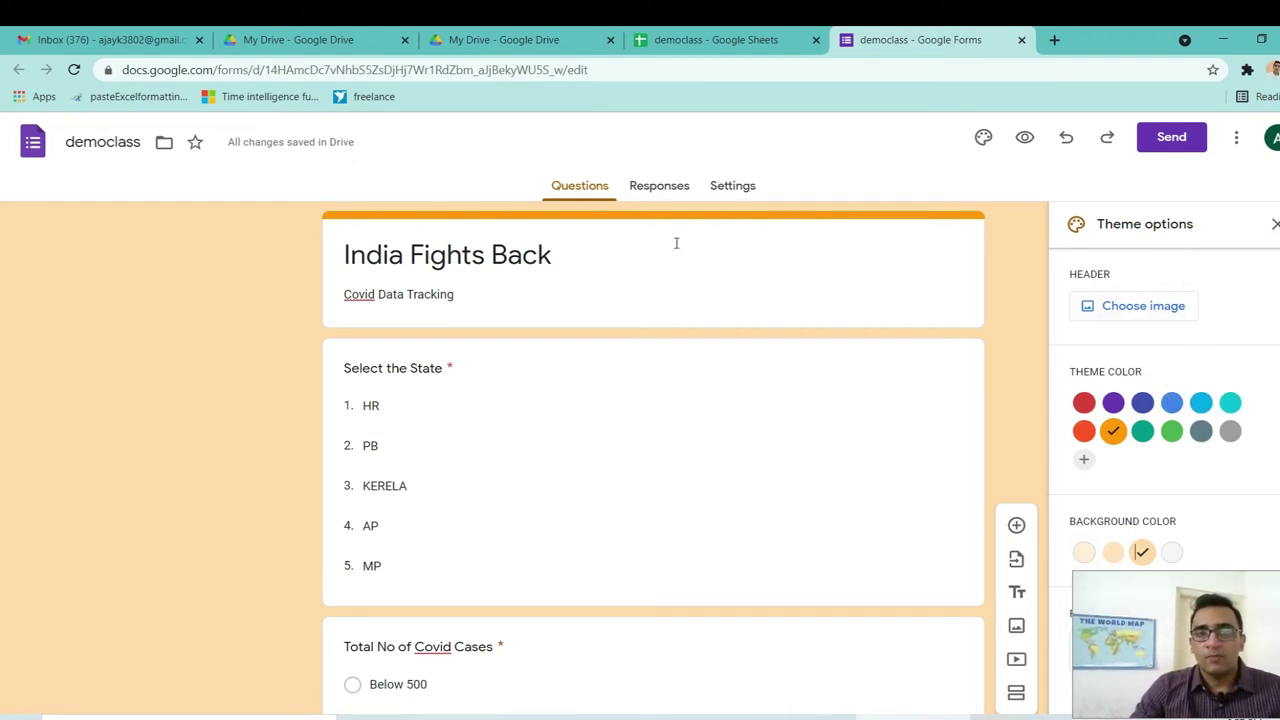
Insert the basketball photo as the form header and close the theme options.
left_click(1145, 311)
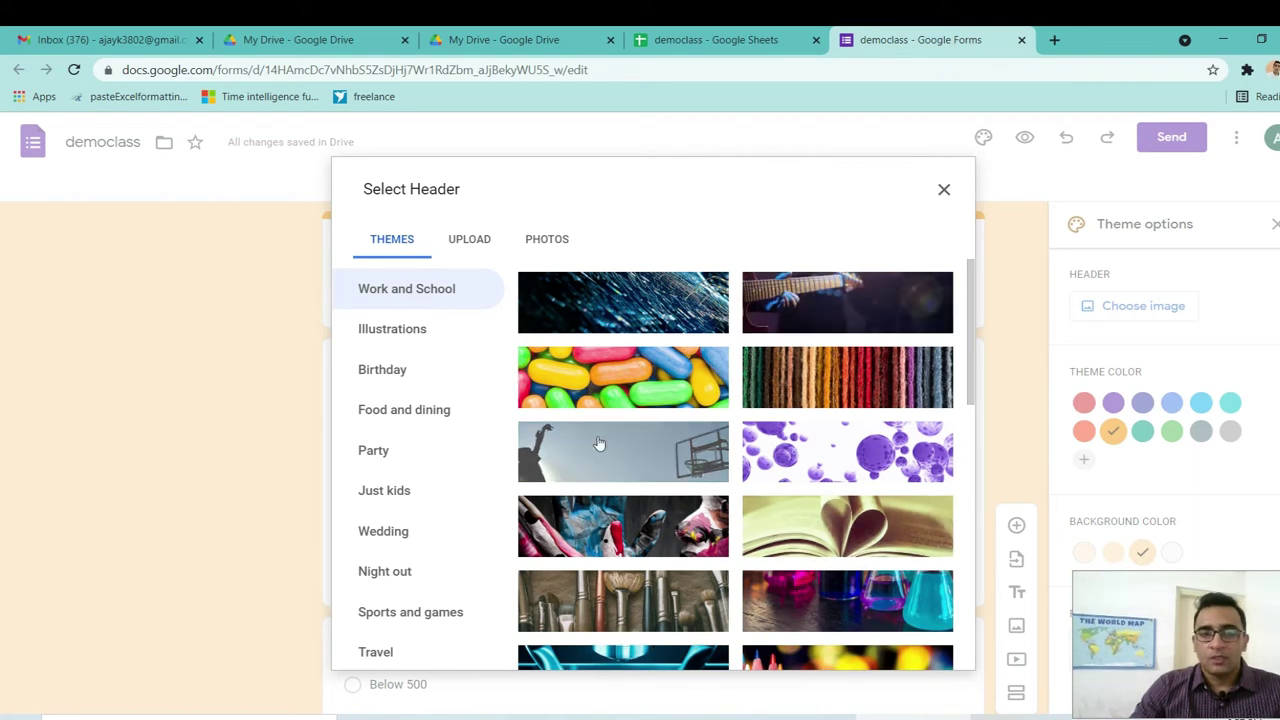
left_click(640, 465)
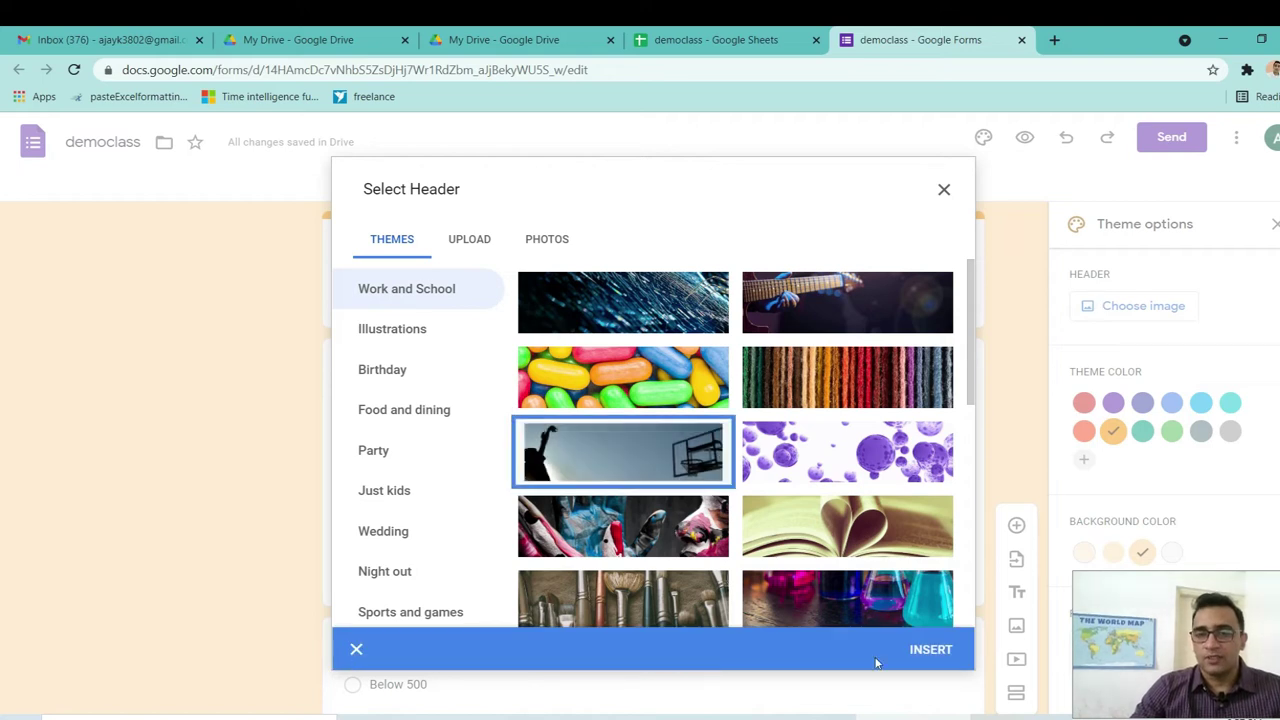
left_click(931, 651)
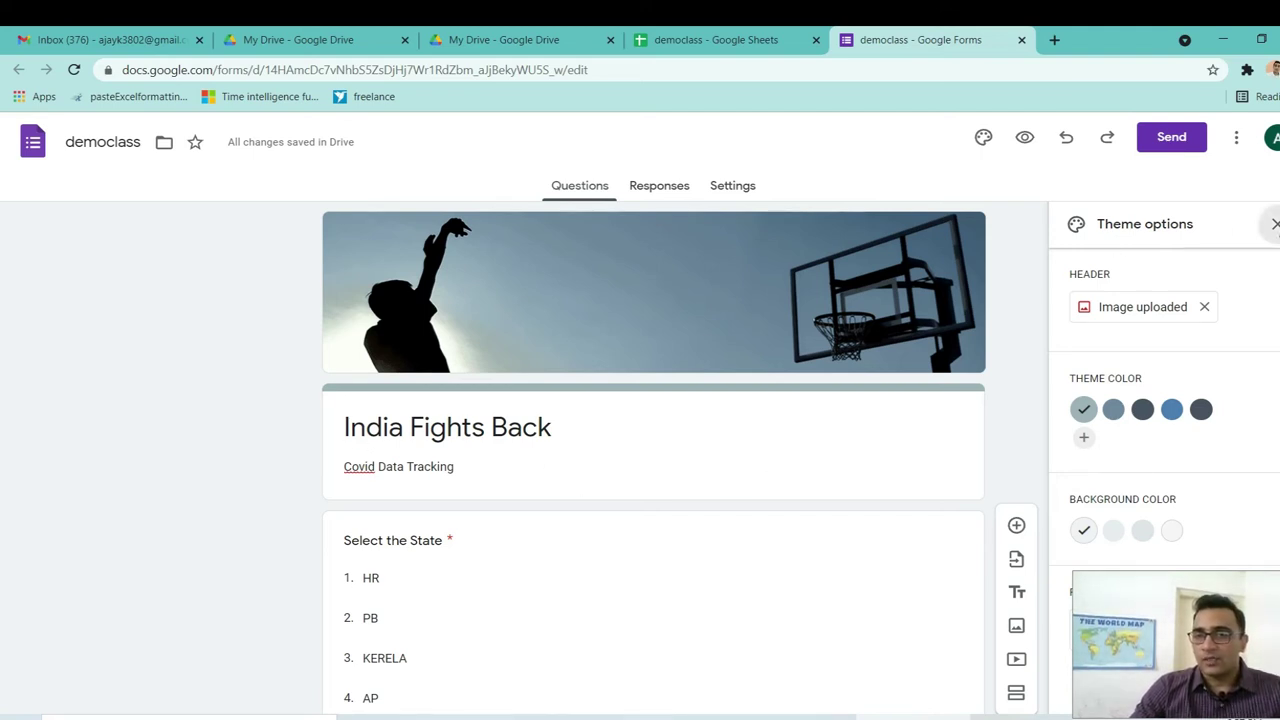
left_click(1274, 224)
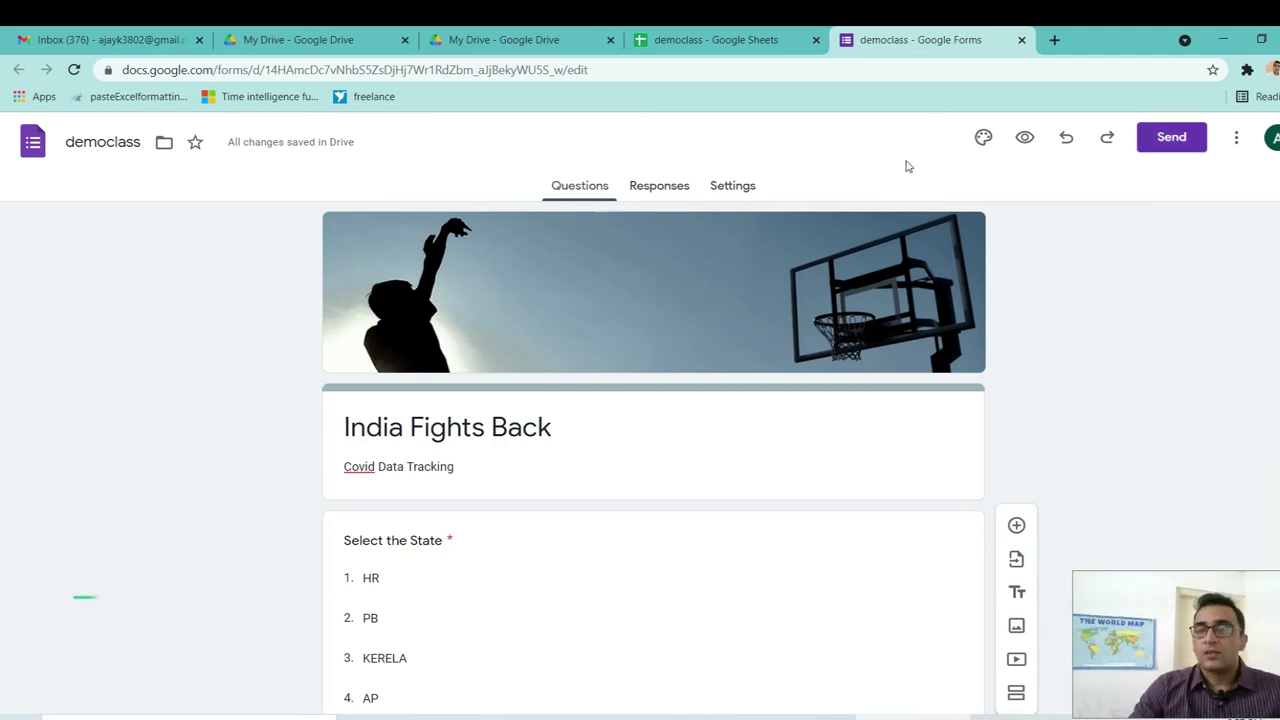
Review the form's settings, then view the Responses page showing 0 responses.
left_click(748, 185)
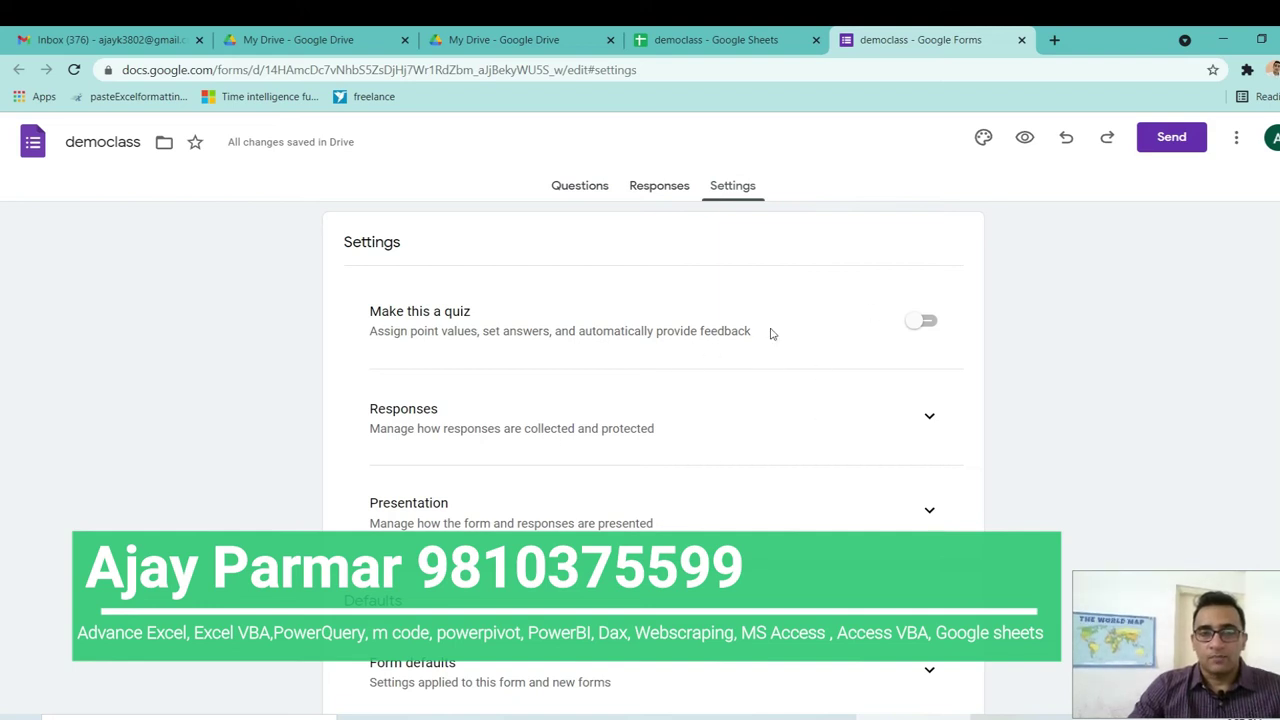
scroll(1, 259, "down", 1)
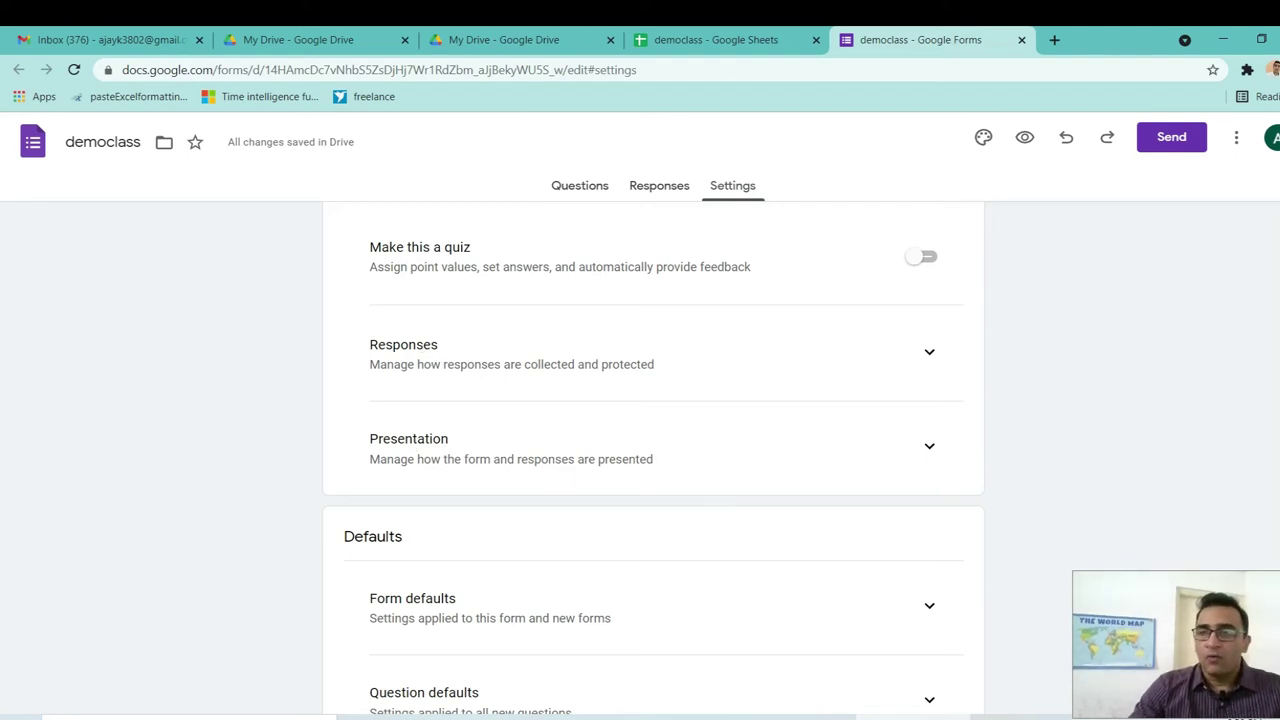
scroll(2, 421, "down", 1)
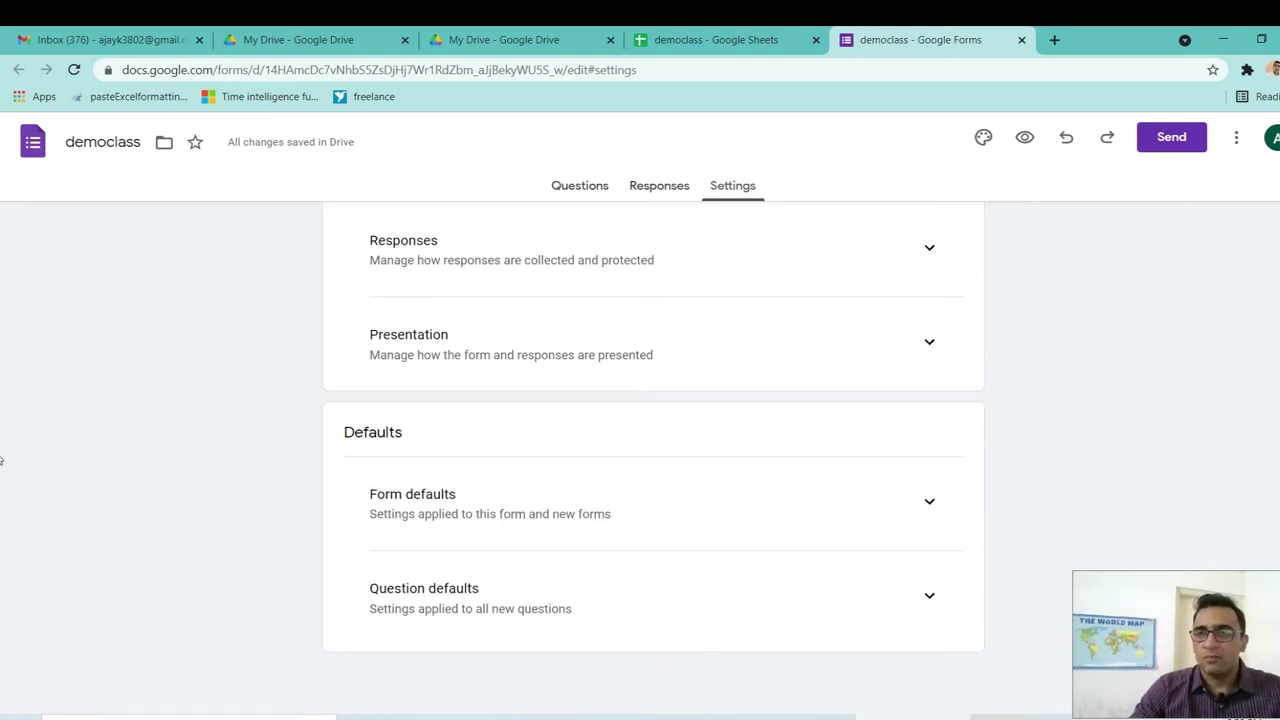
scroll(2, 460, "up", 2)
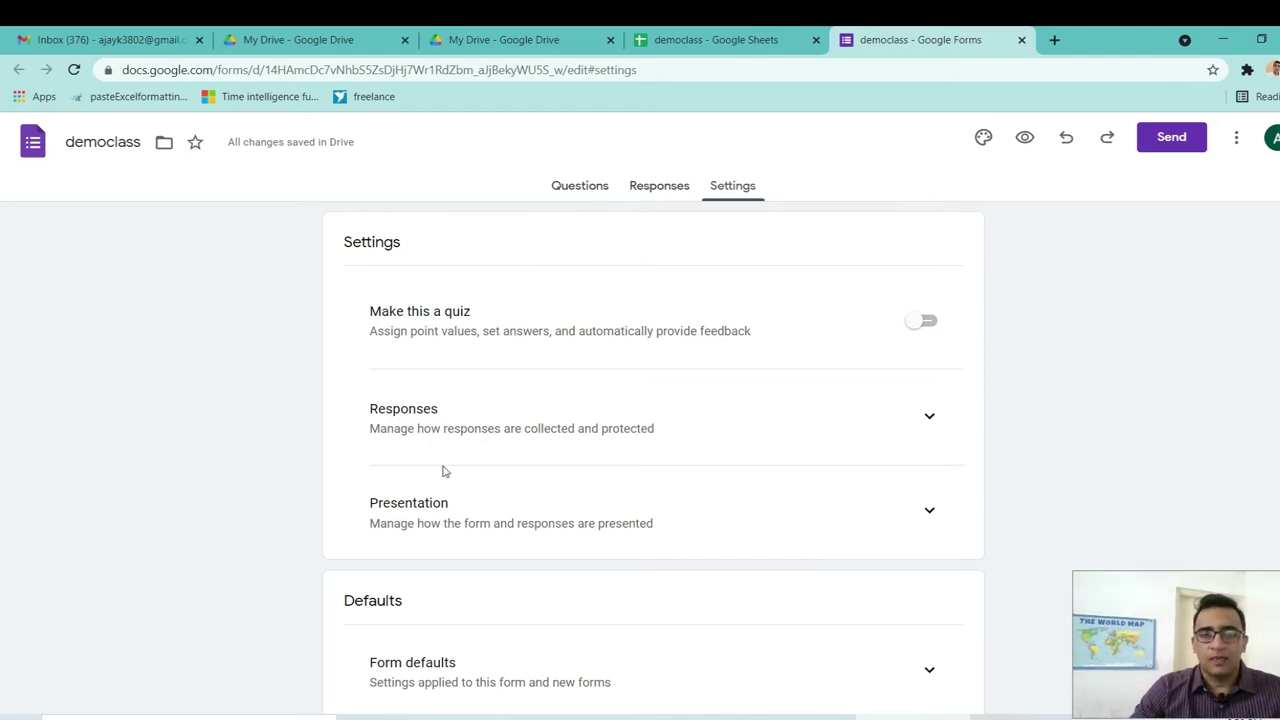
left_click(659, 190)
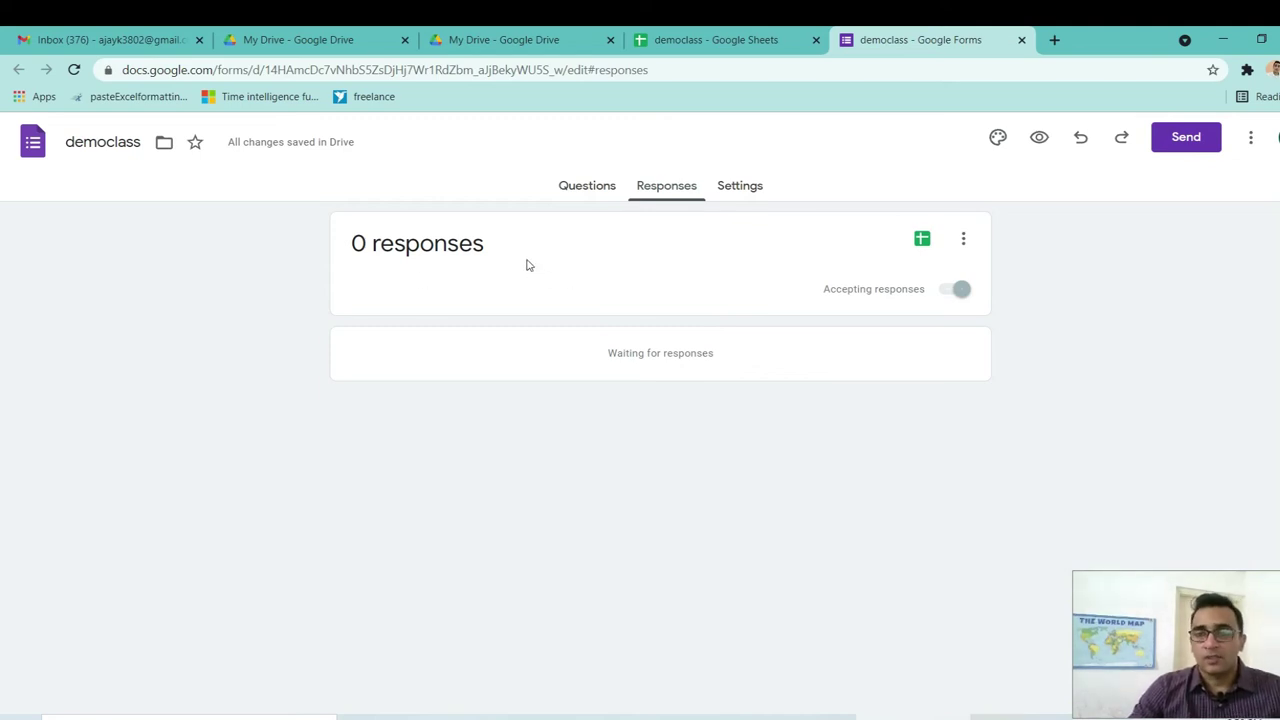
Return to the questions and bring up the Send form dialog for emailing the form.
left_click(570, 190)
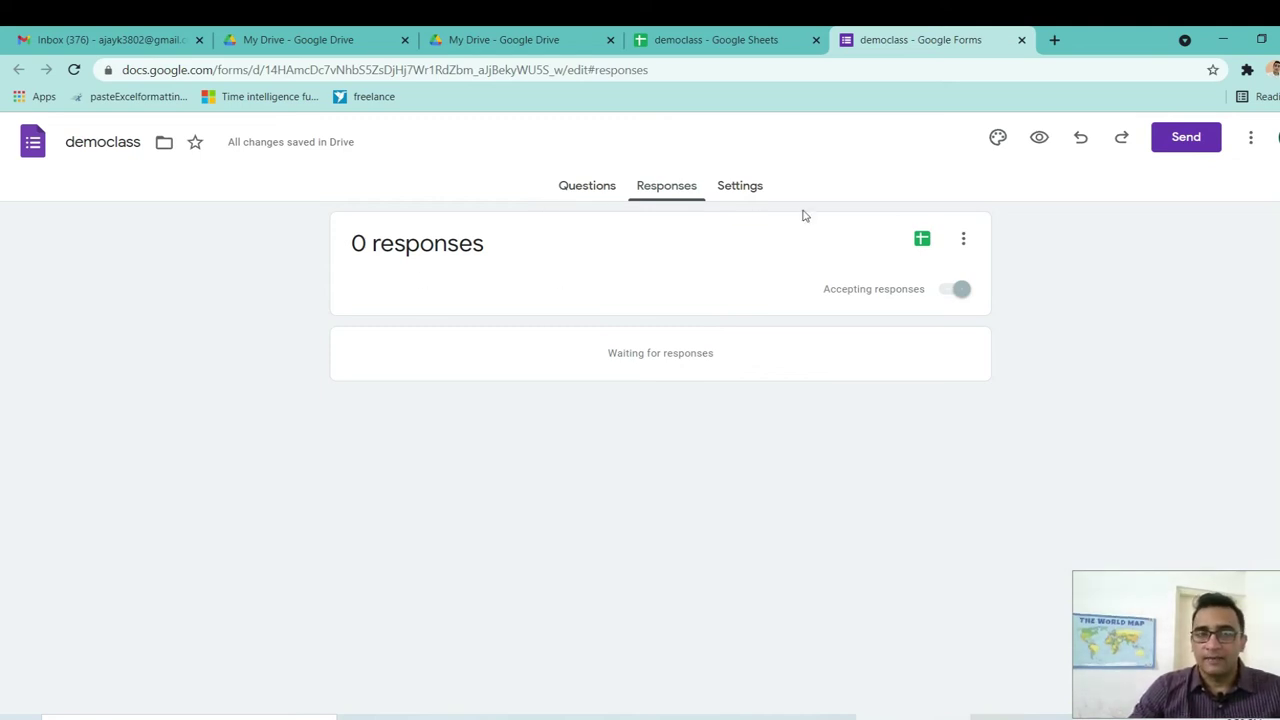
left_click(1173, 147)
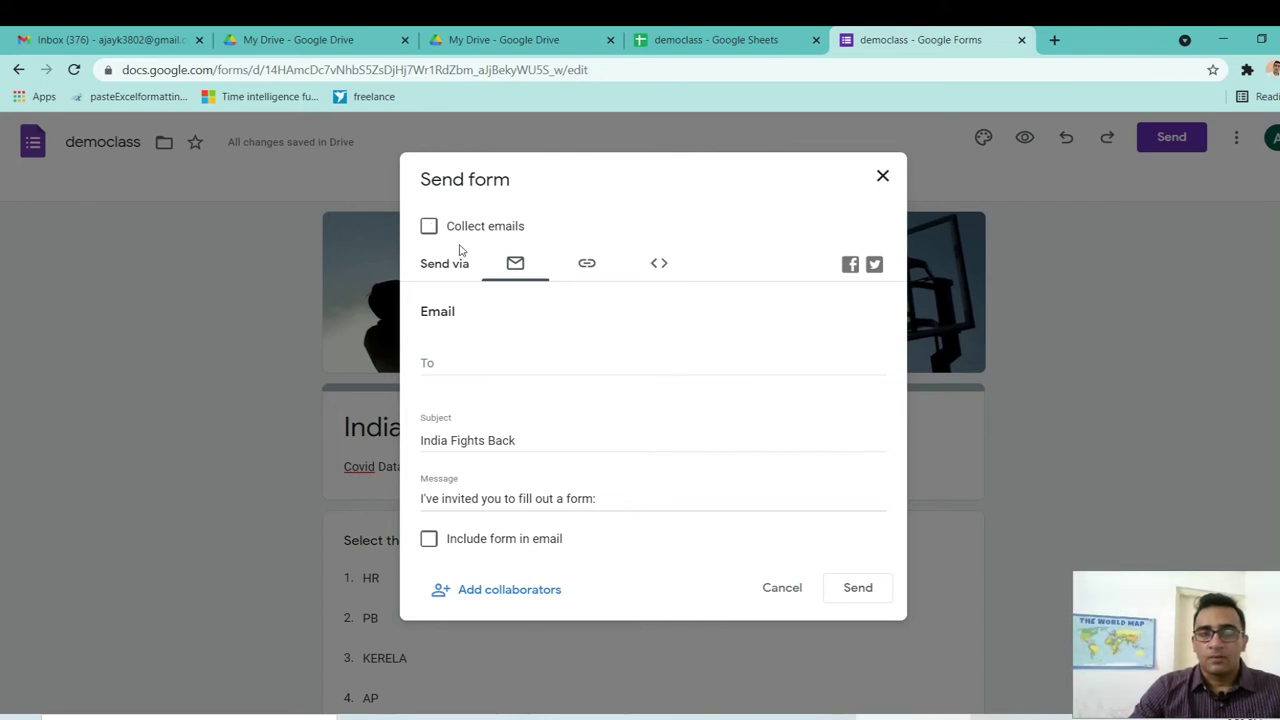
Turn on Collect emails so the form adds a required Email question.
left_click(431, 235)
left_click(431, 235)
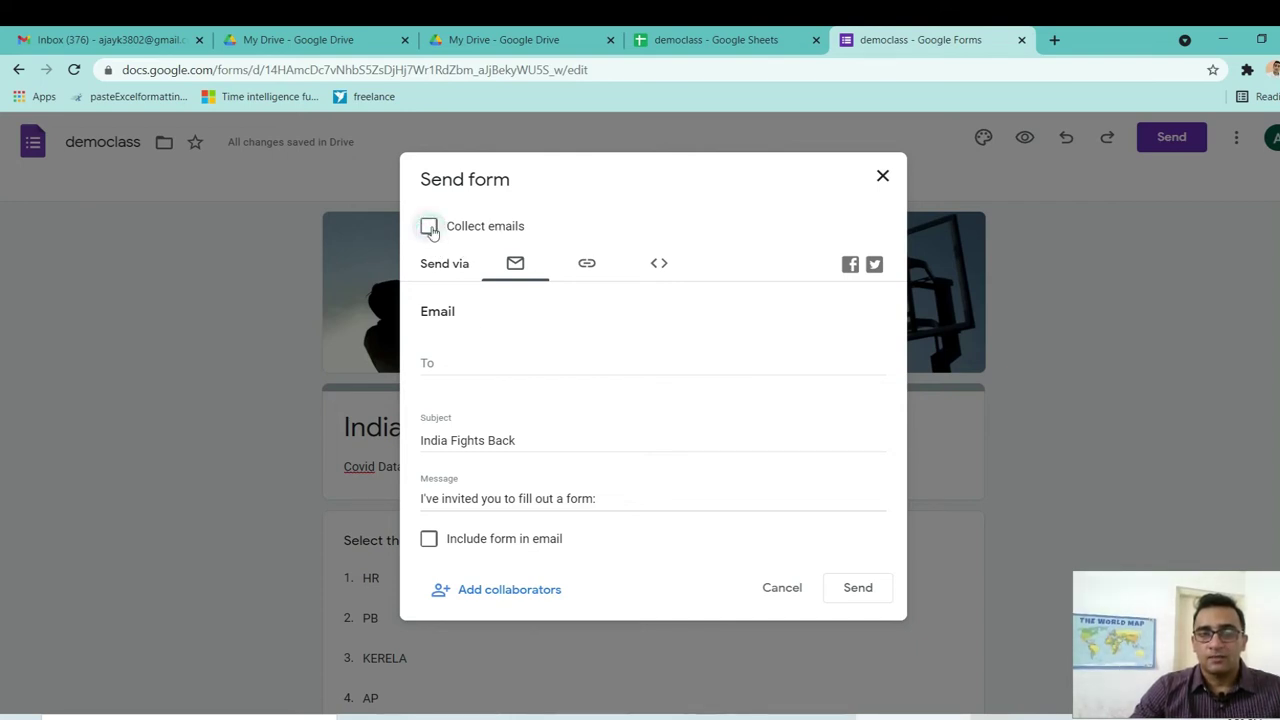
left_click(430, 228)
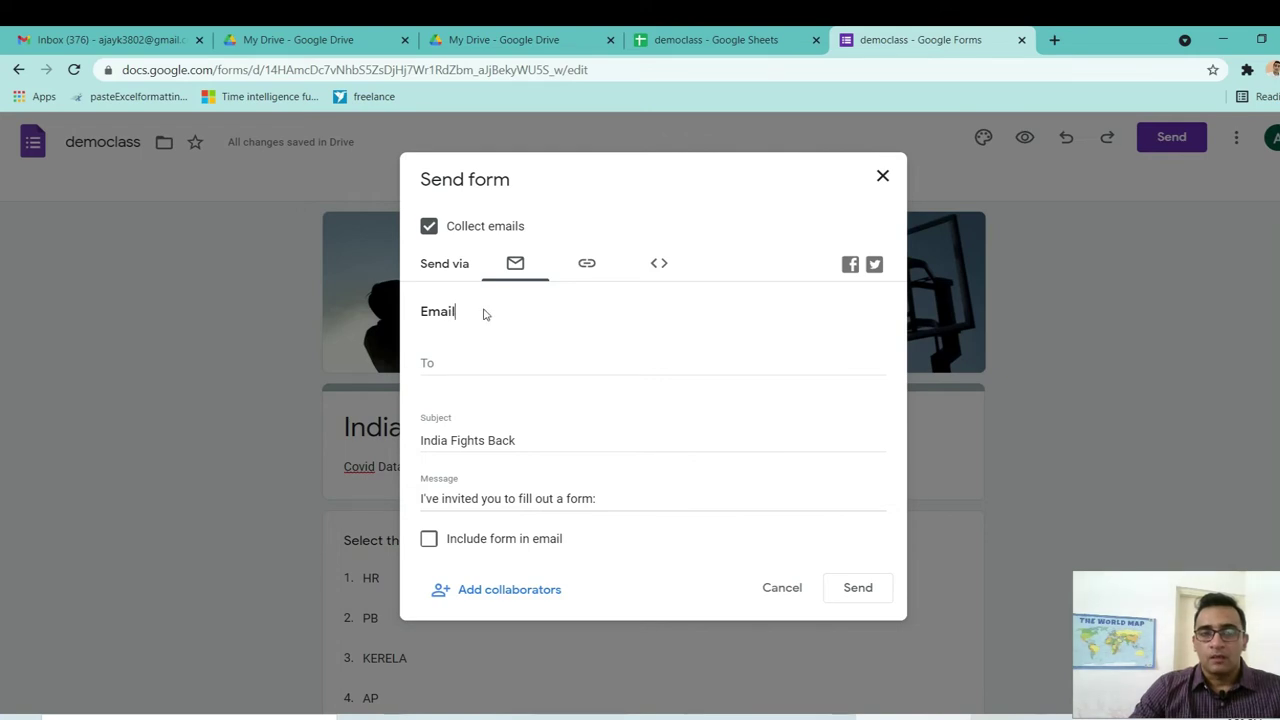
Email the form, included in the message, to two recipient addresses.
left_click(445, 358)
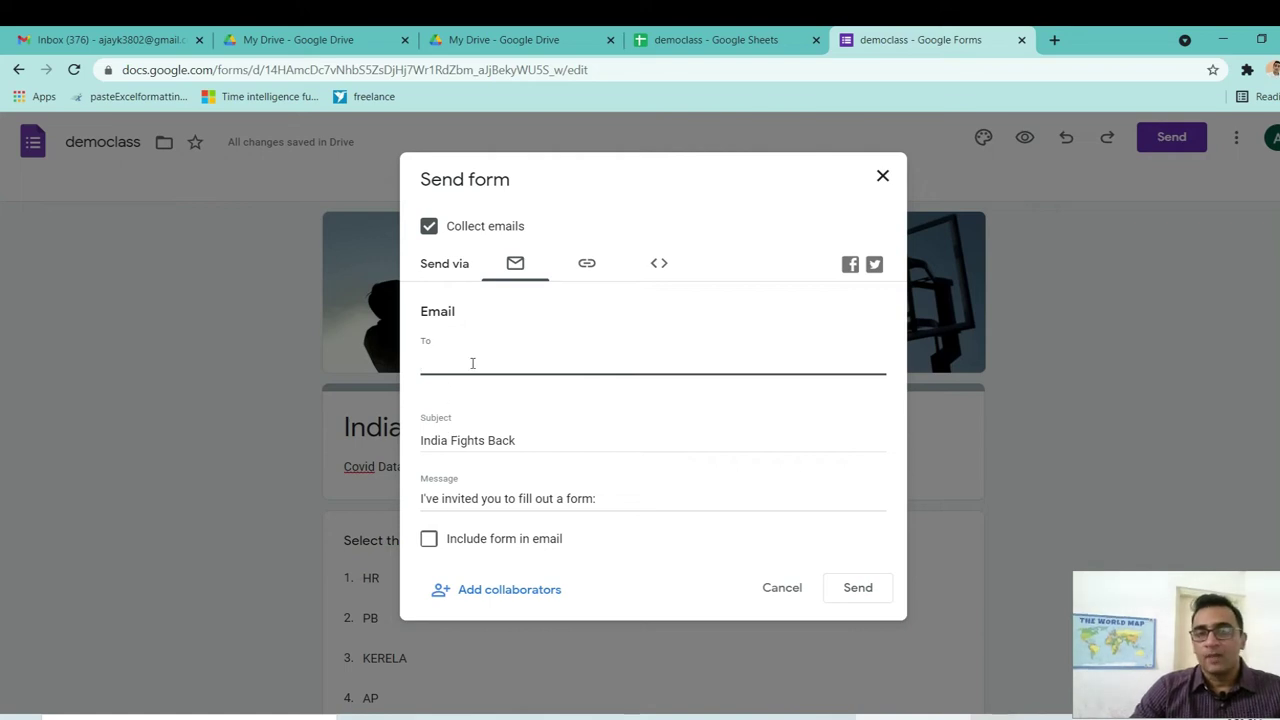
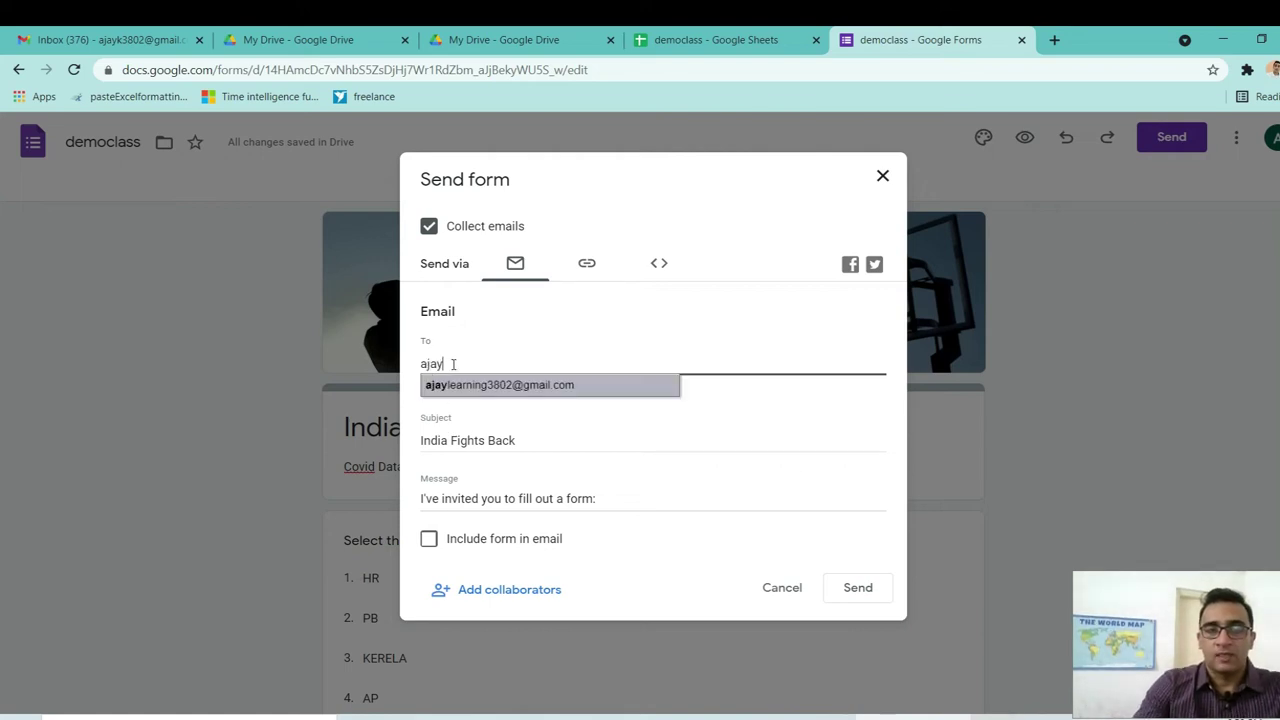
left_click(474, 386)
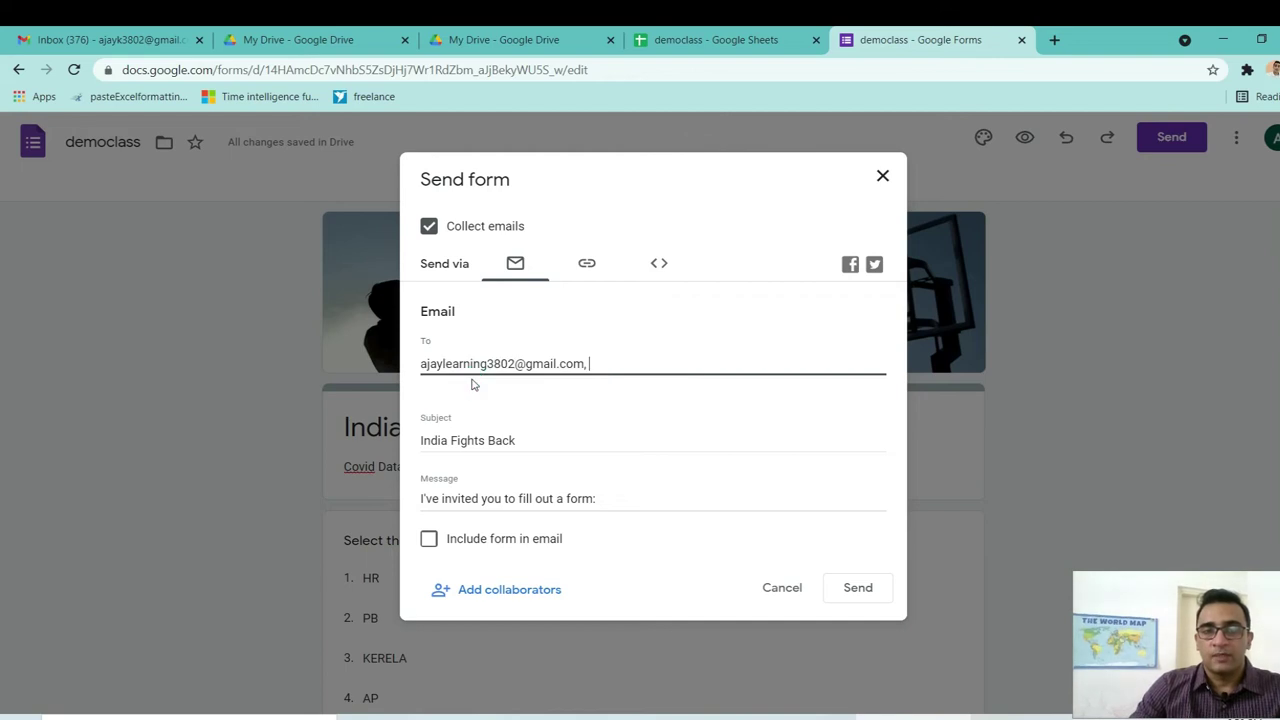
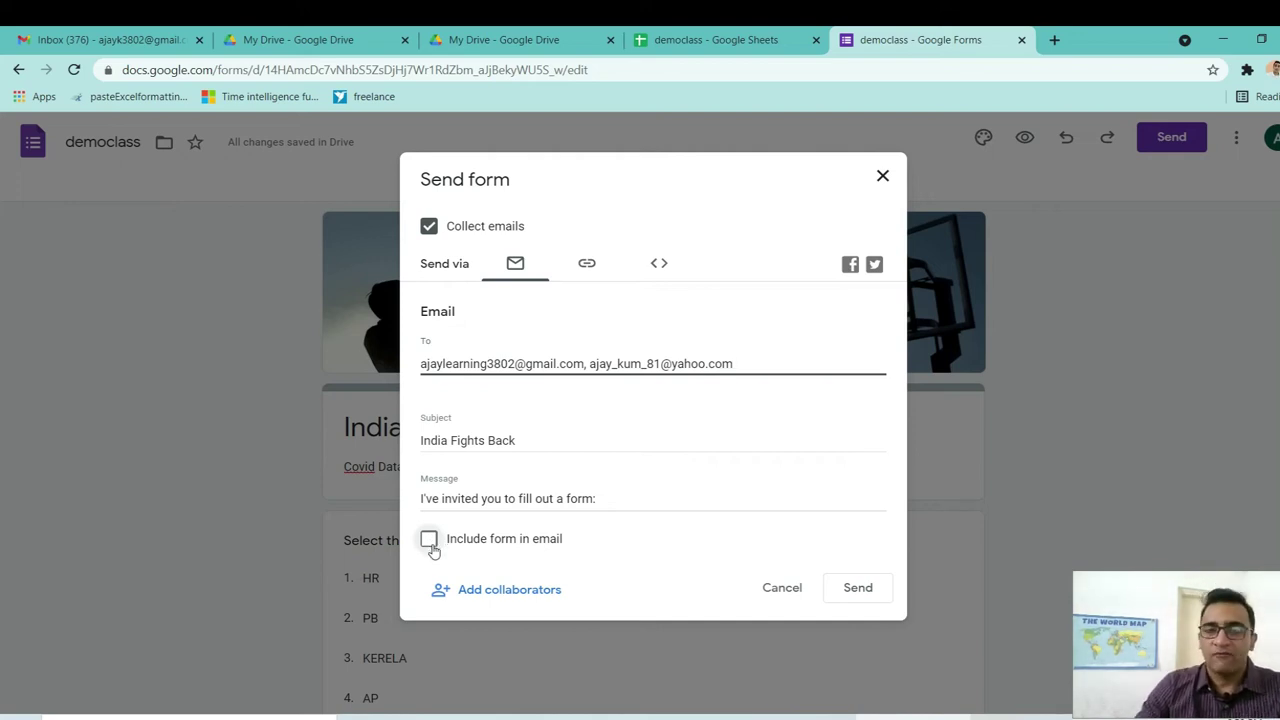
left_click(430, 545)
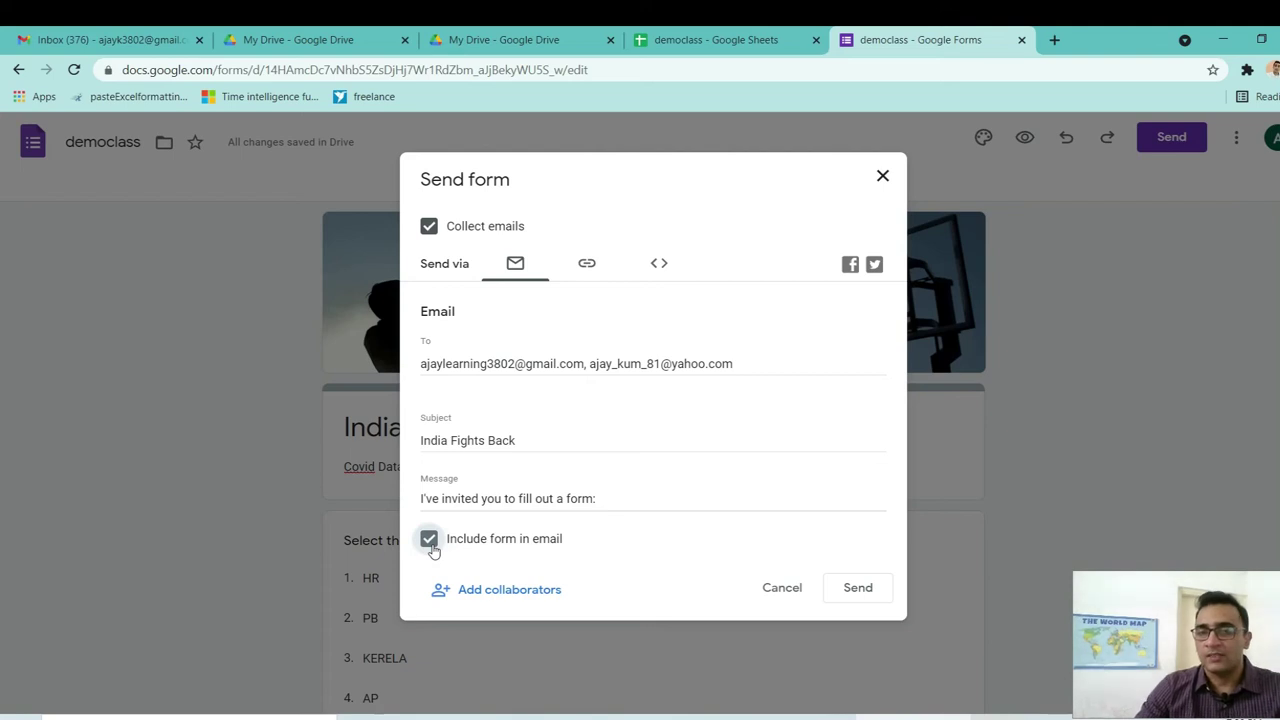
left_click(856, 592)
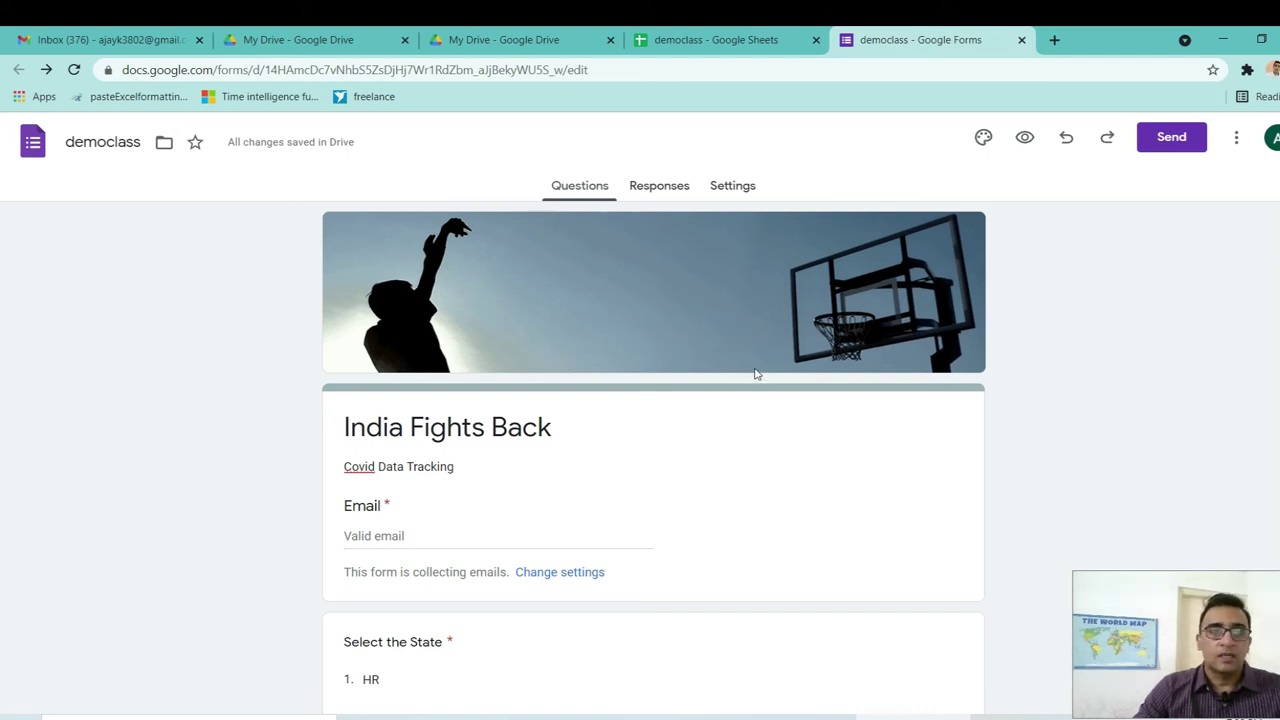
Open the India Fights Back invitation in Gmail and launch its form in a new tab.
left_click(119, 42)
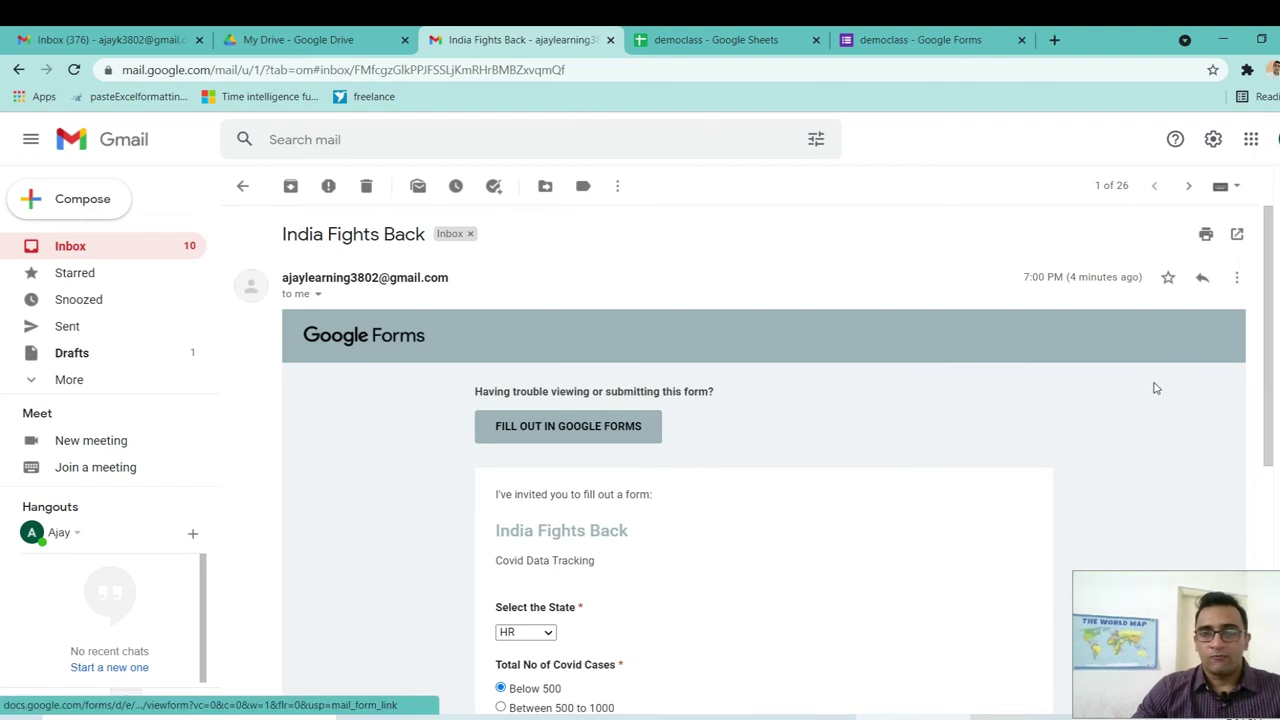
mouse_move(1271, 375)
left_mouse_down()
mouse_move(1272, 576)
mouse_move(1272, 380)
left_mouse_up()
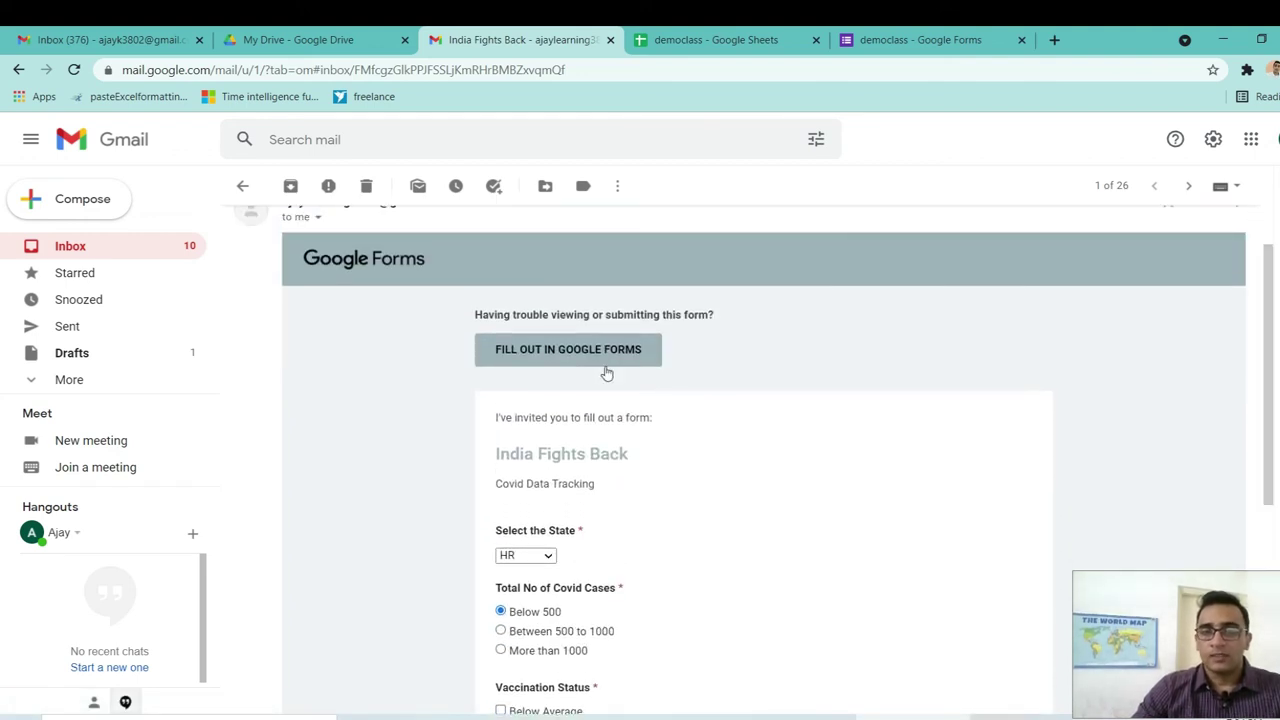
left_click(576, 358)
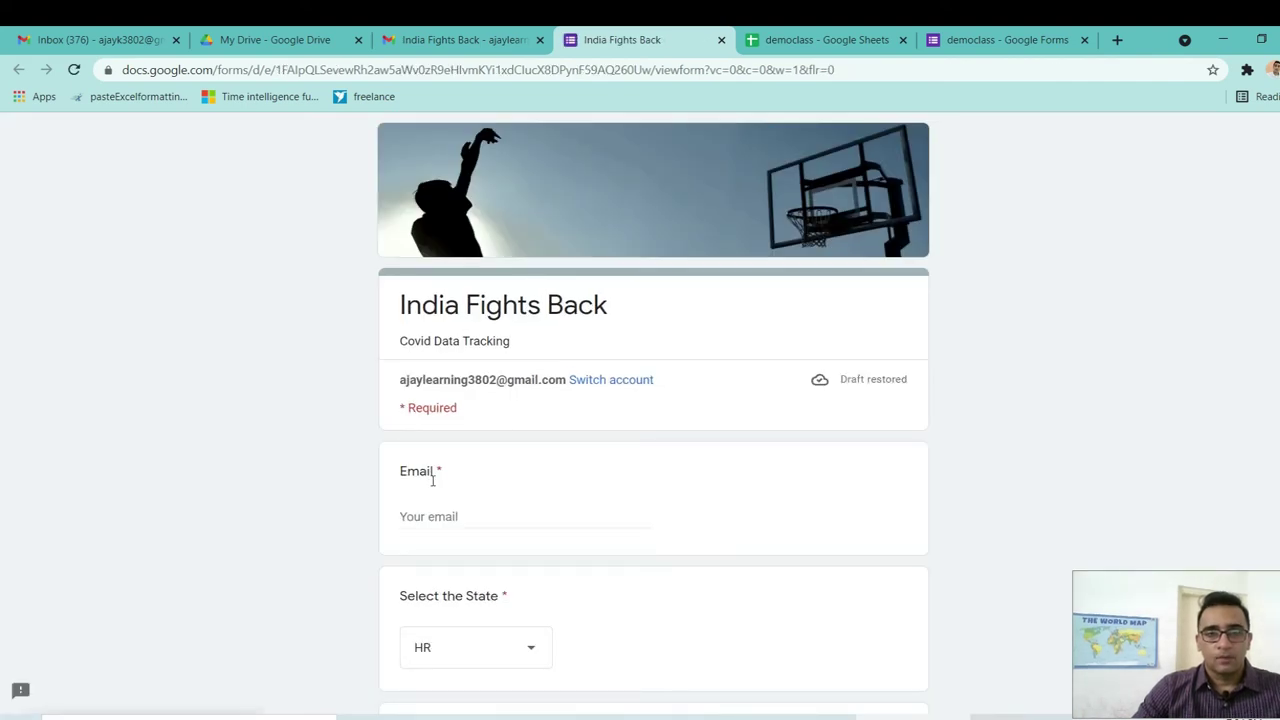
Submit a response with a test e-mail, HR, Below 500 cases and Excellent vaccination status.
left_click(422, 483)
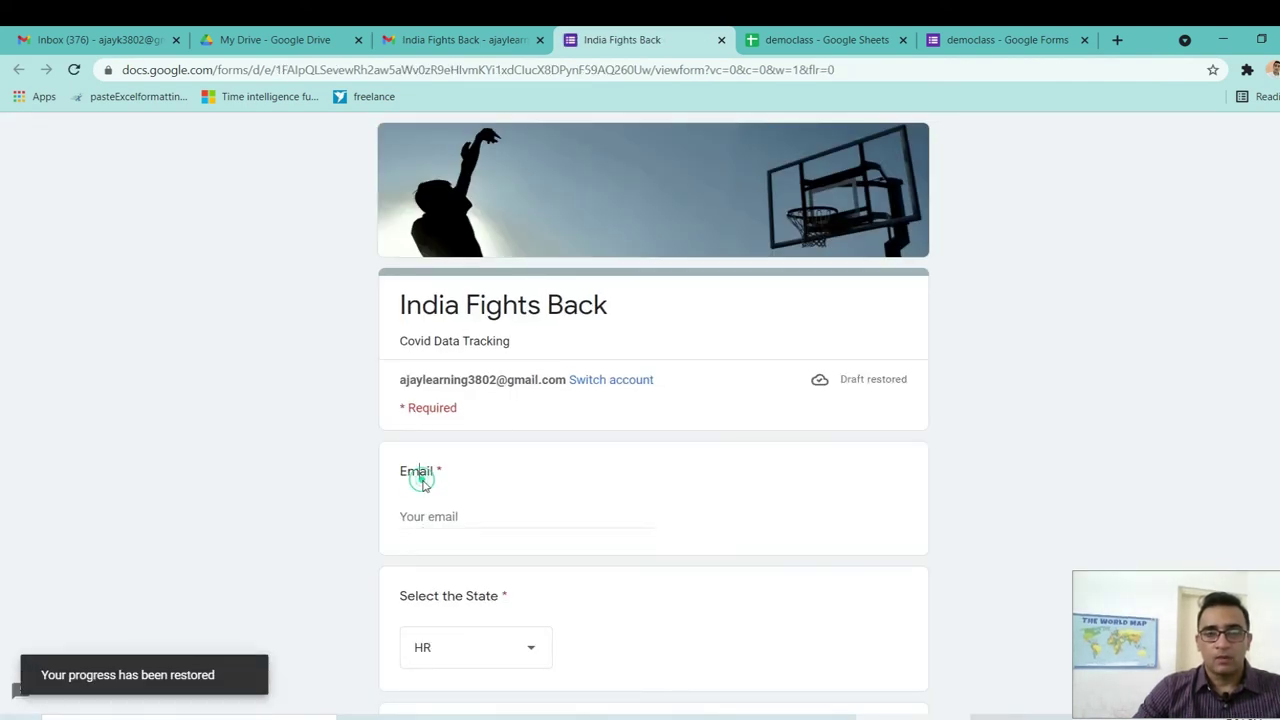
left_click(426, 516)
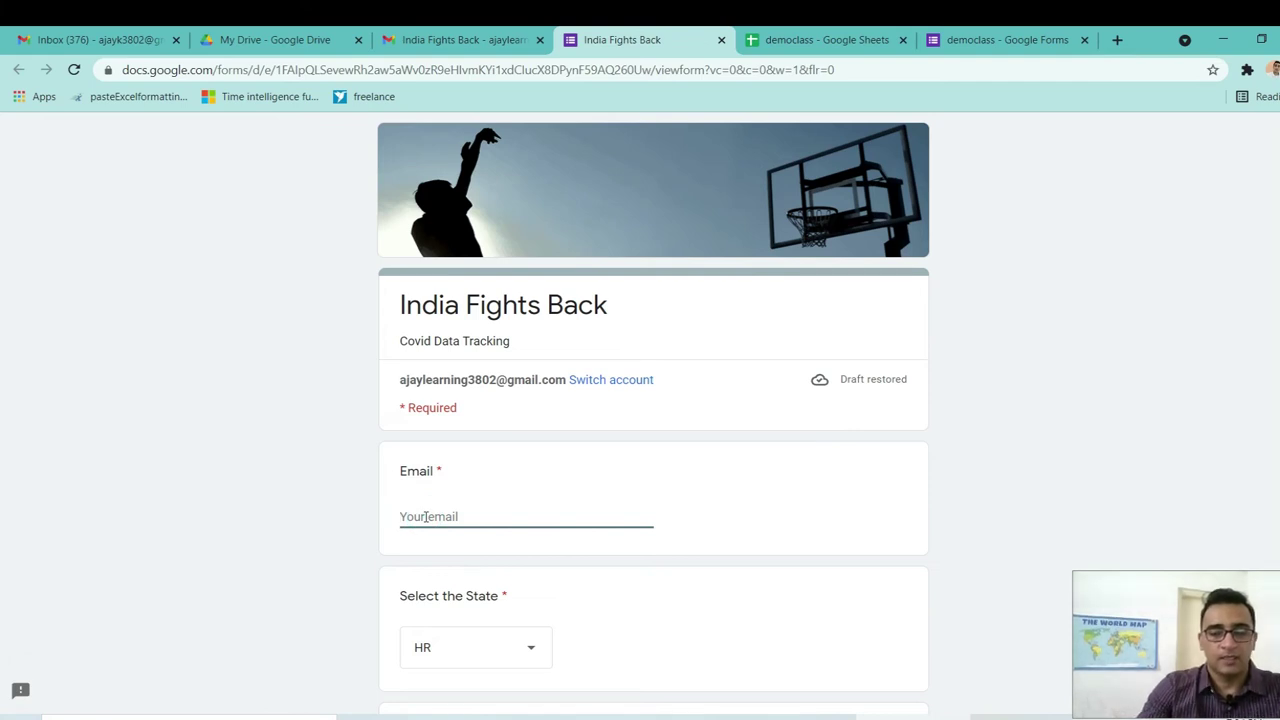
type("test@gmasil.")
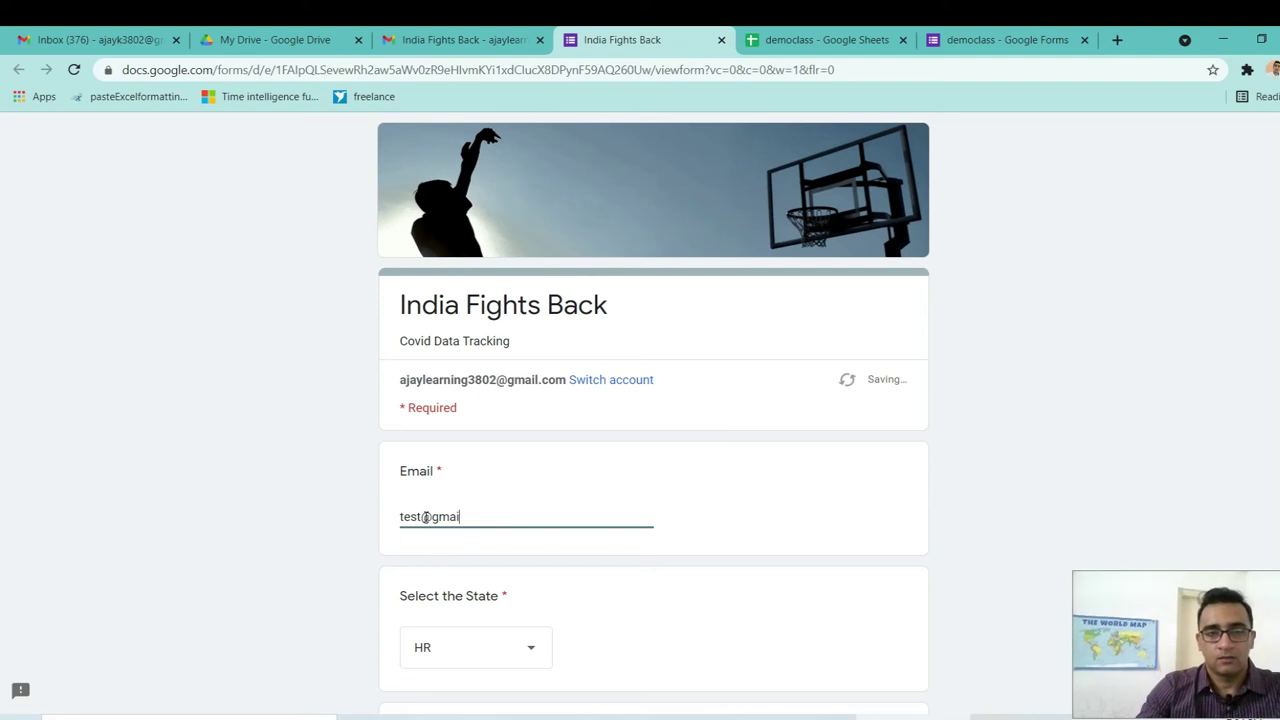
type("com")
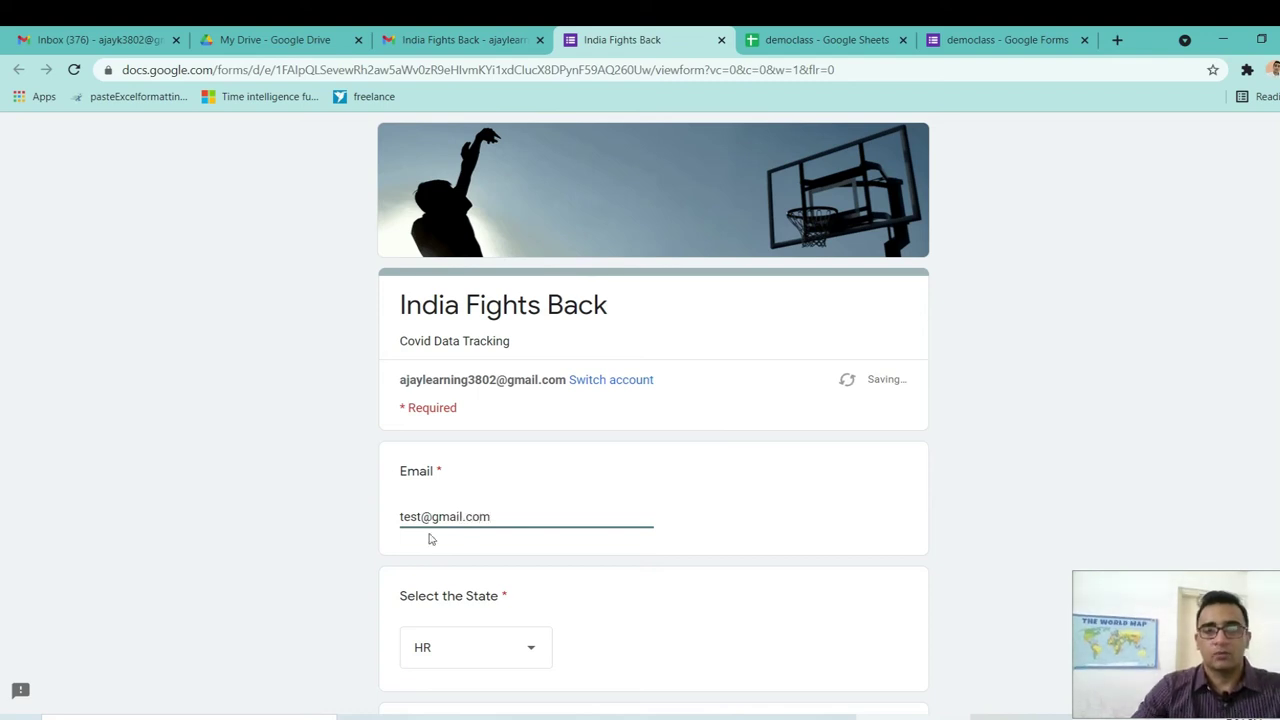
scroll(435, 283, "down", 2)
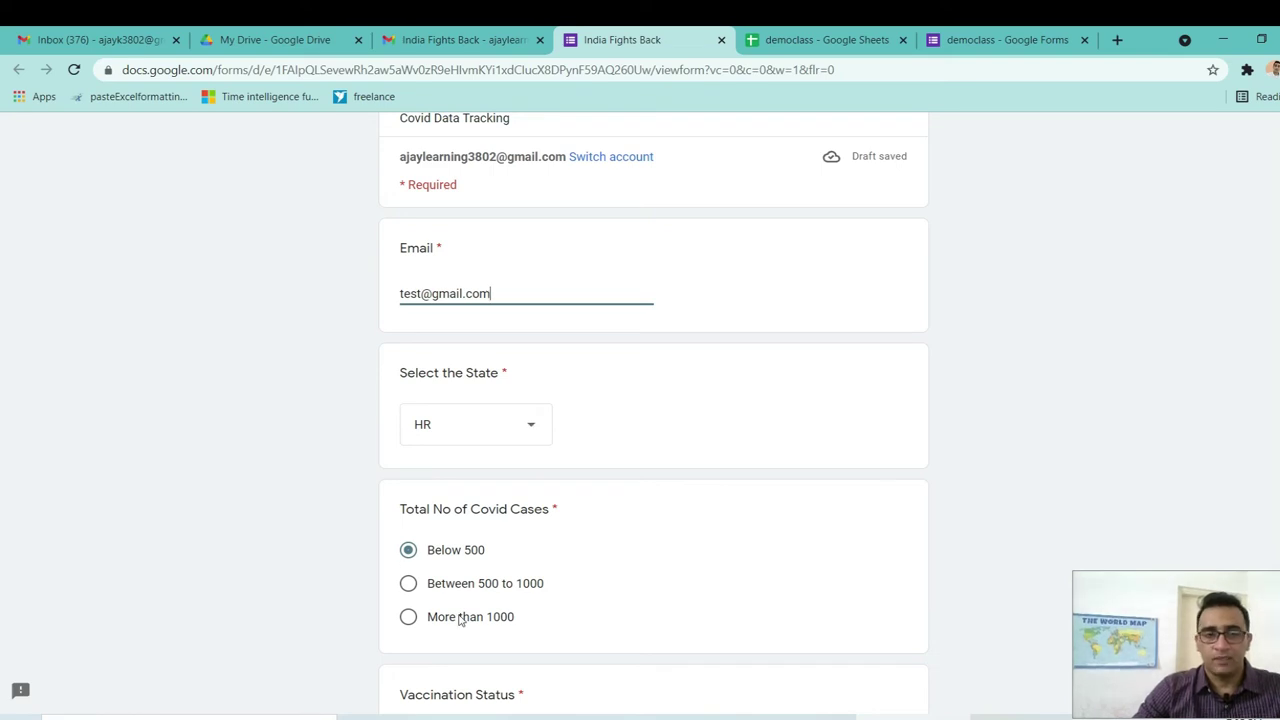
scroll(1236, 512, "down", 3)
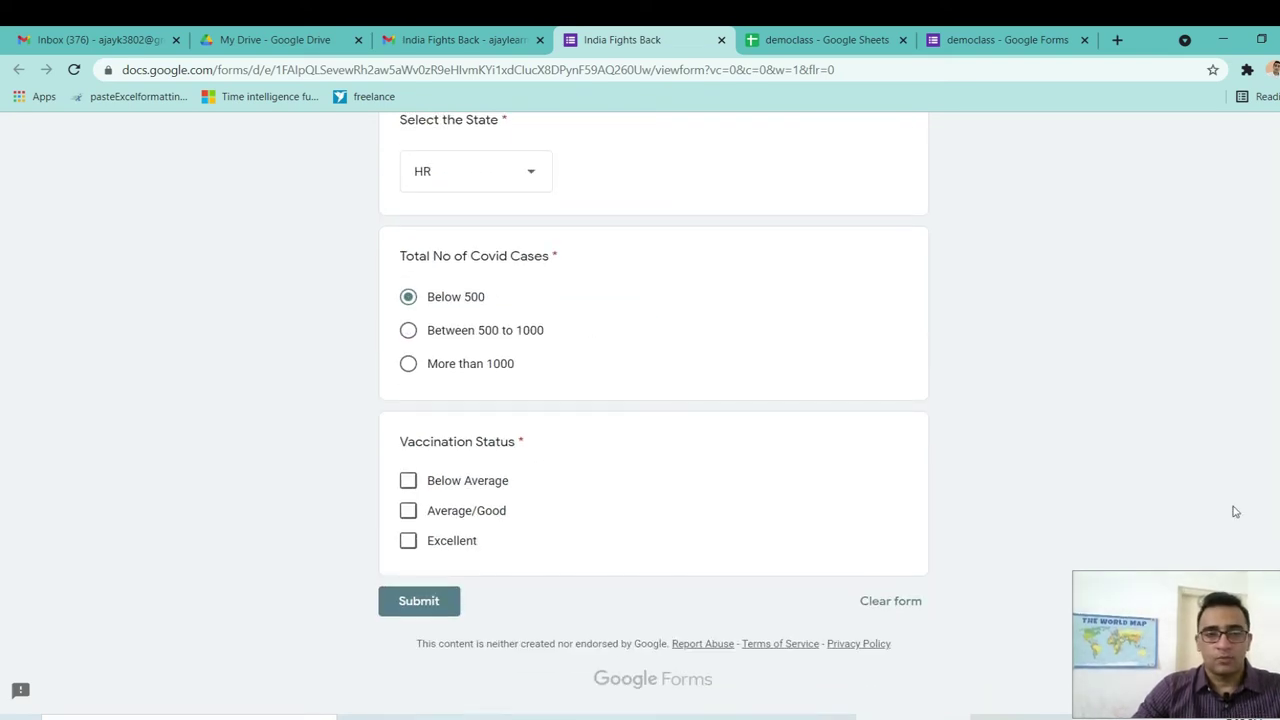
left_click(410, 331)
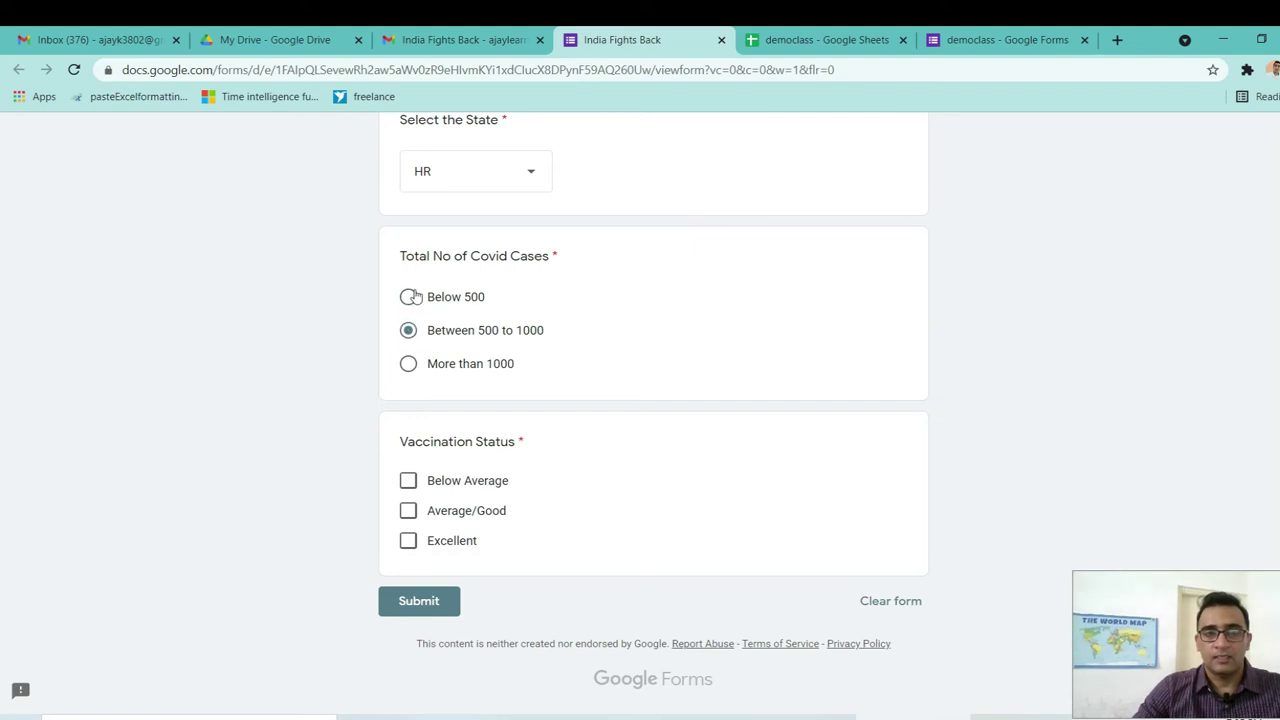
left_click(408, 297)
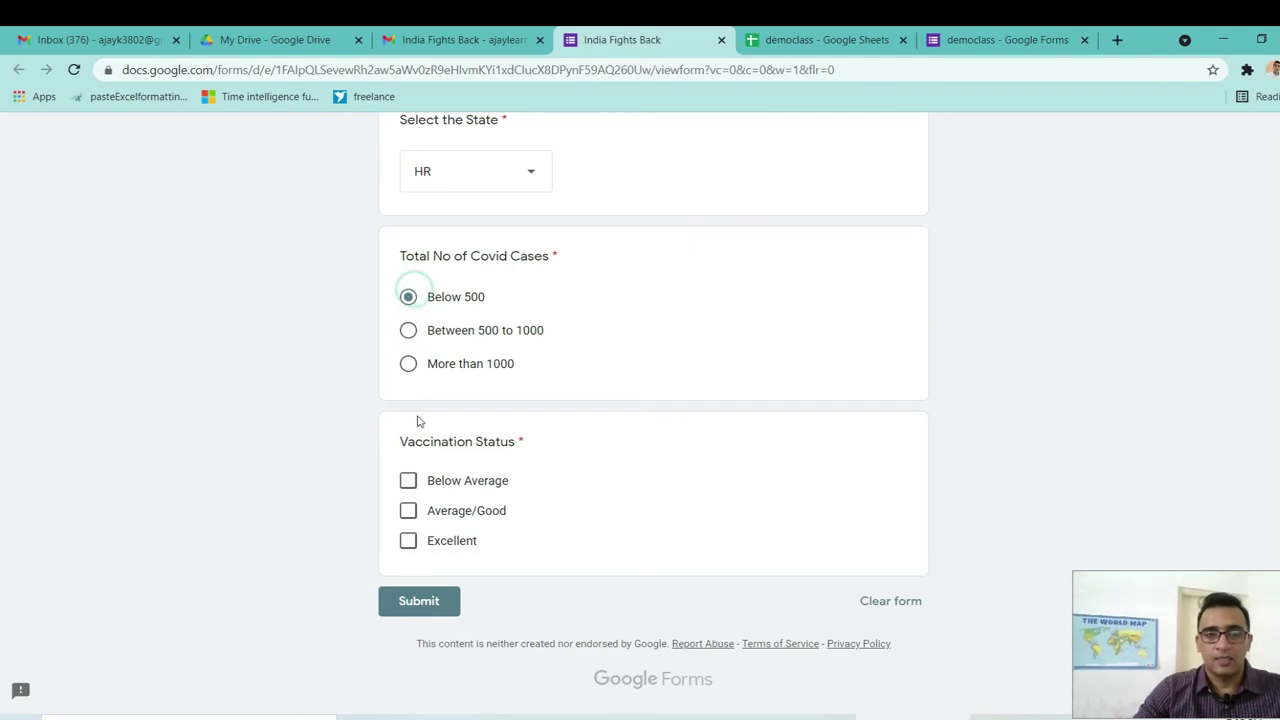
left_click(407, 543)
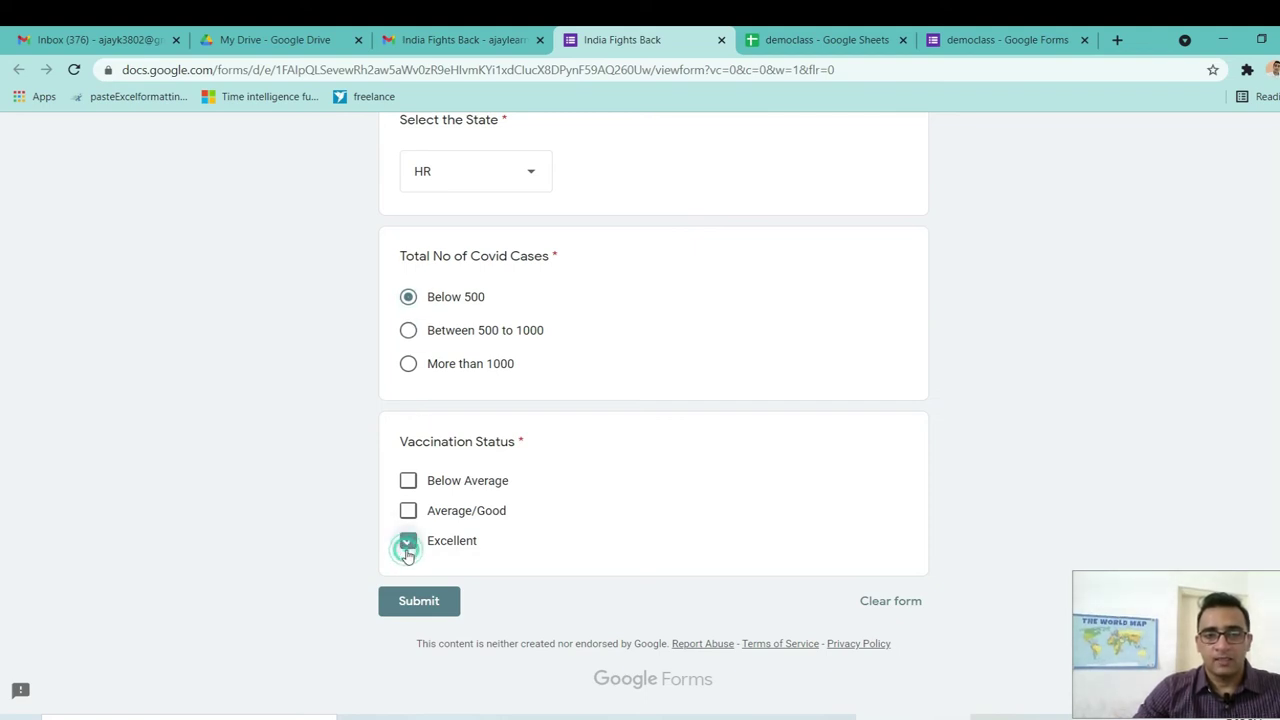
left_click(428, 605)
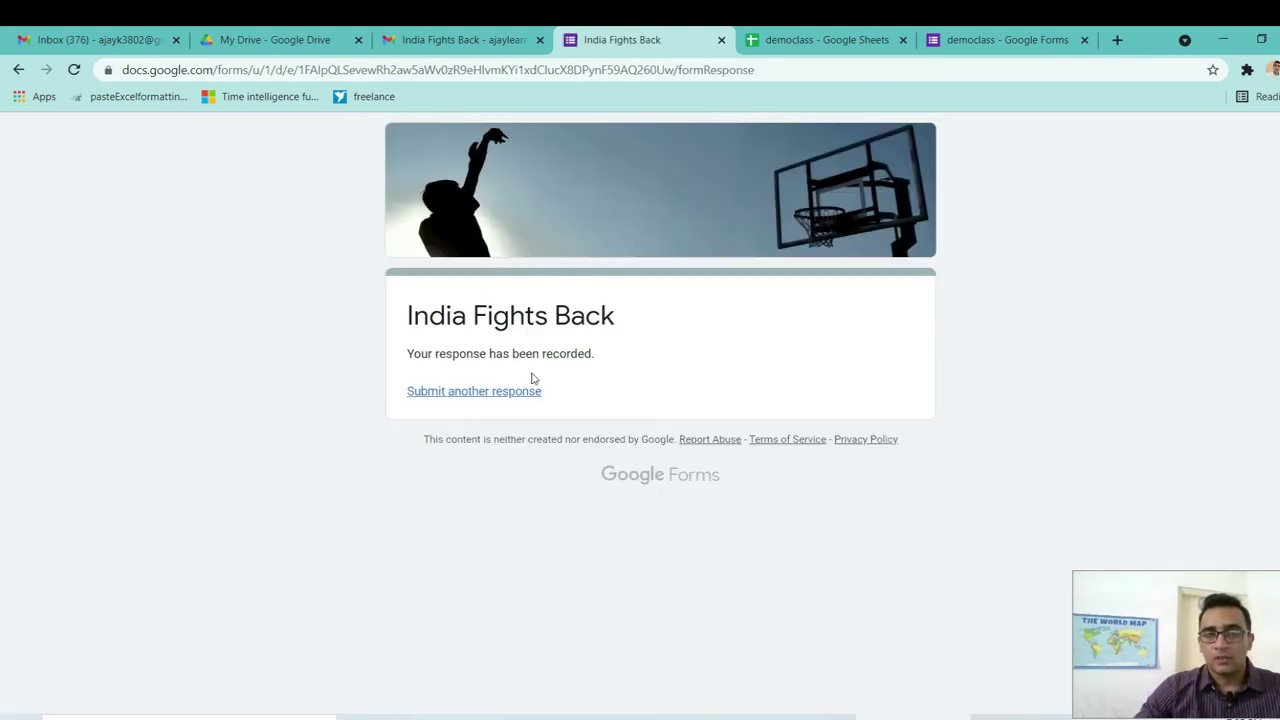
Start another response and enter a test gmail.com e-mail address.
left_click(487, 395)
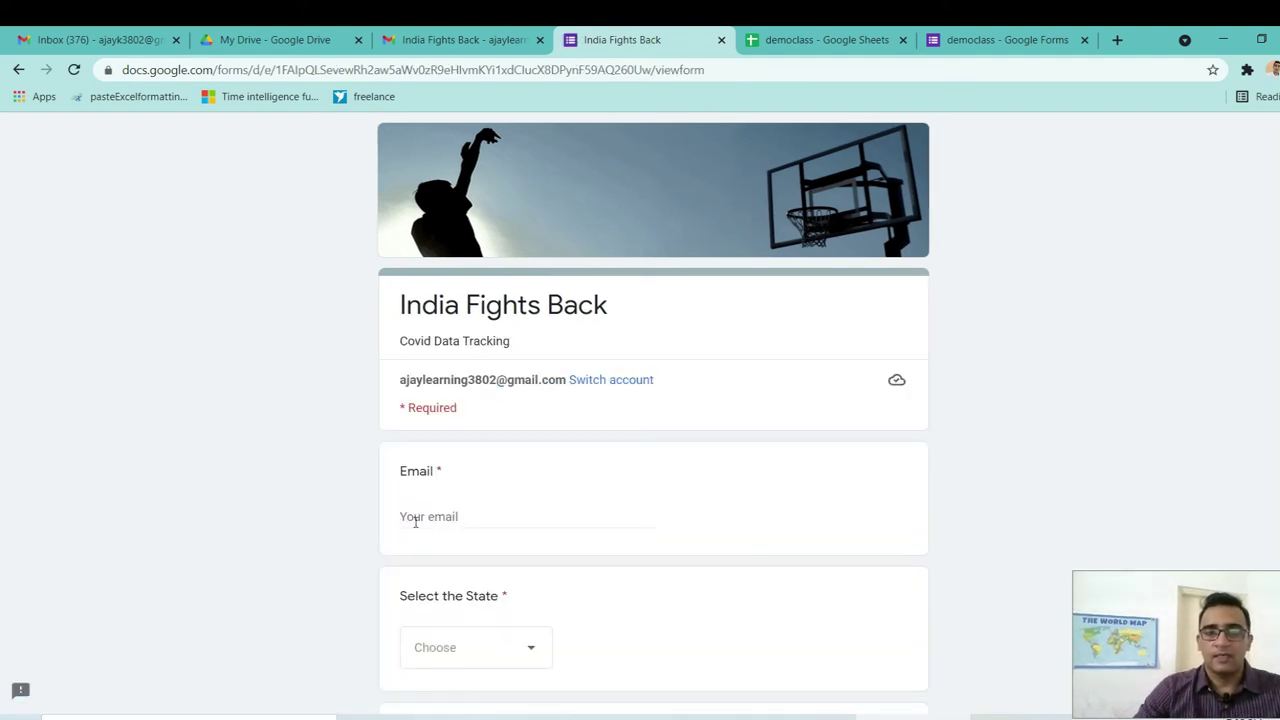
left_click(415, 518)
type("tes")
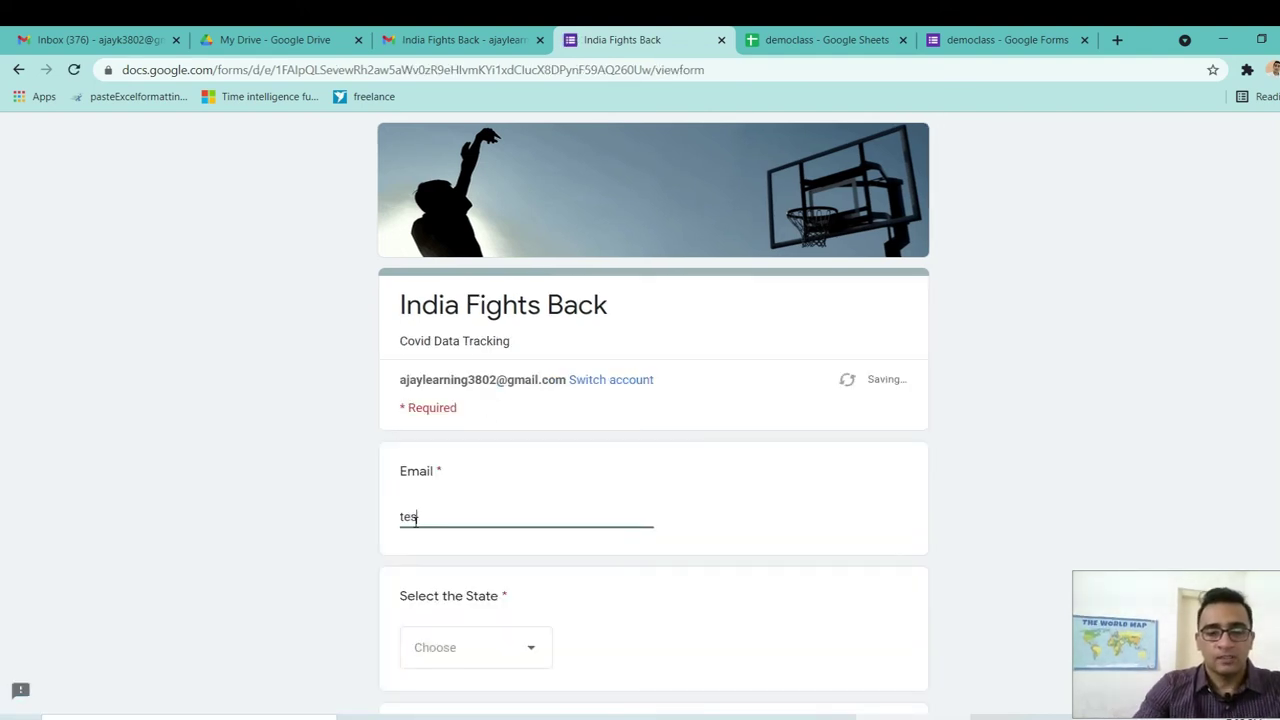
type("t@fm")
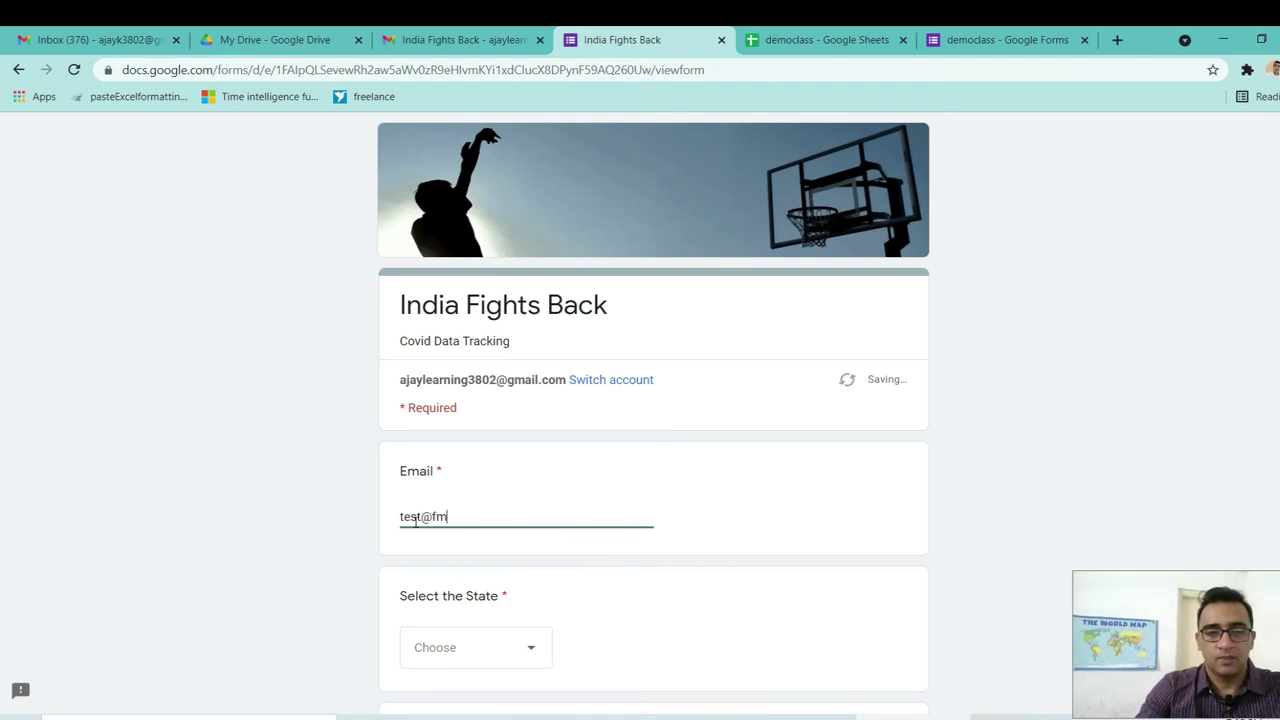
key("BackSpace")
key("BackSpace")
type("GMAIL")
key("BackSpace")
key("BackSpace")
key("BackSpace")
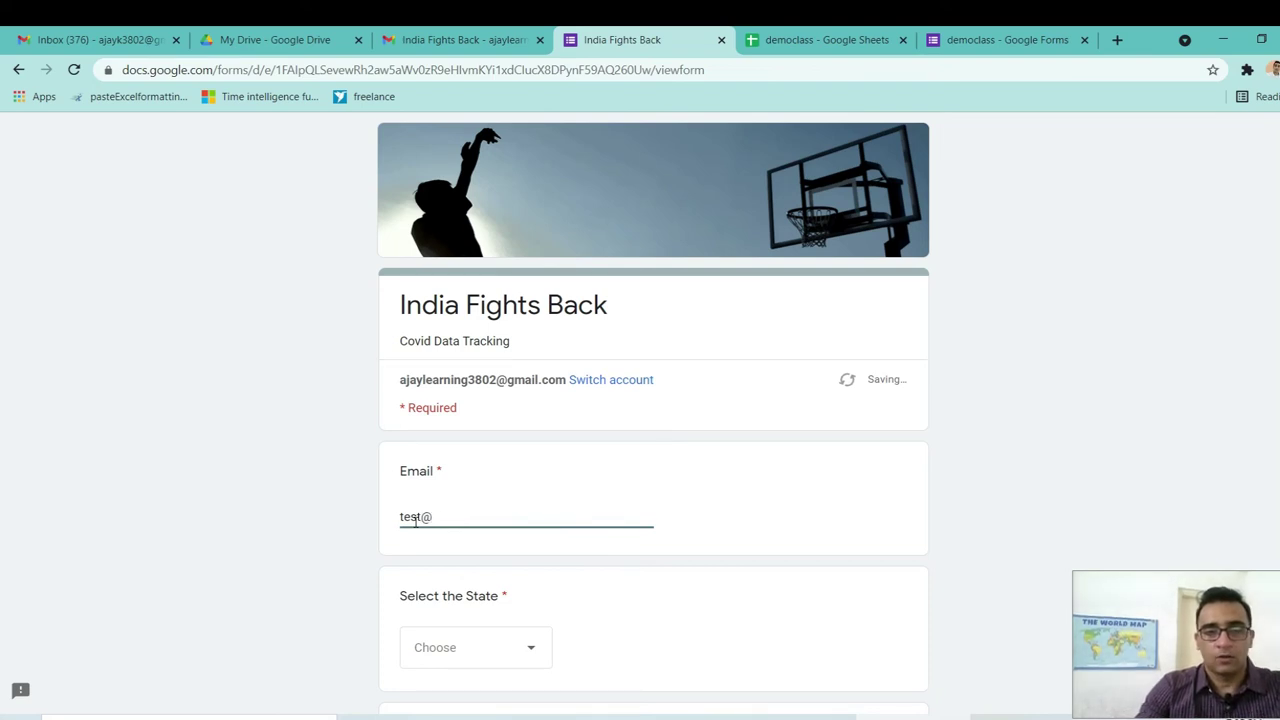
type("gmail.com")
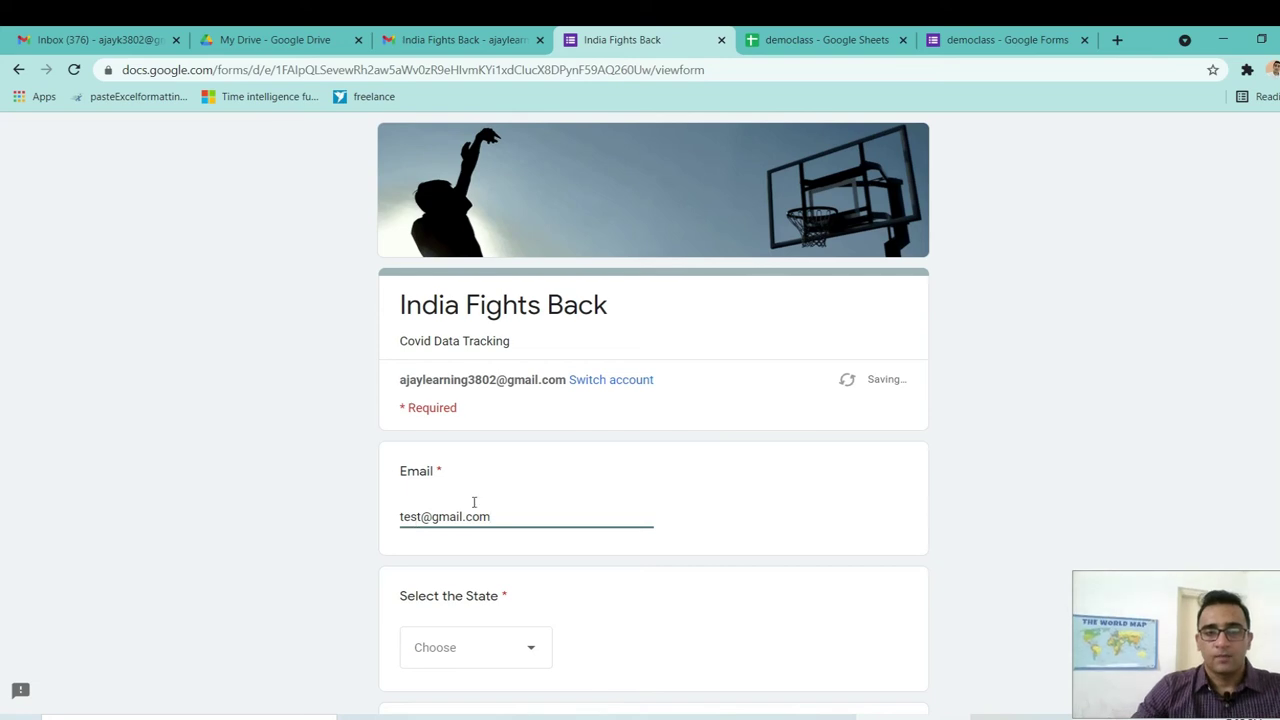
Answer KERELA, Between 500 to 1000 cases and Below Average vaccination, then submit.
scroll(540, 430, "down", 3)
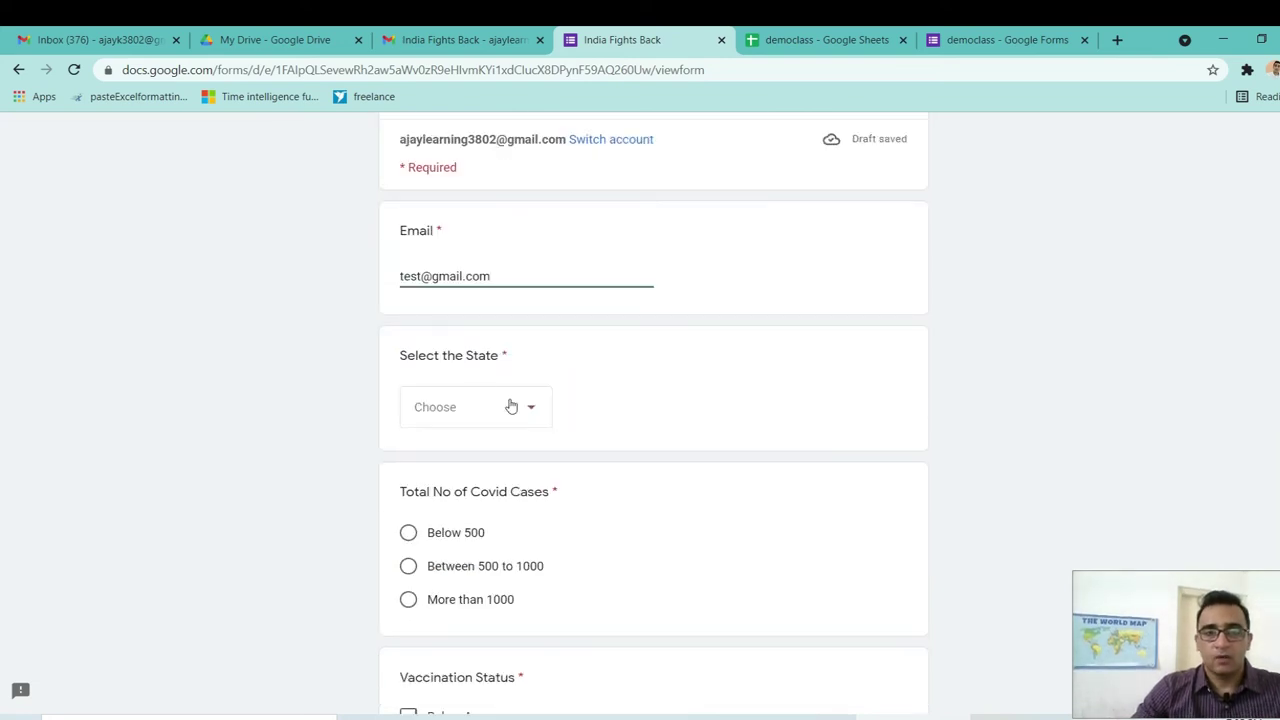
left_click(525, 415)
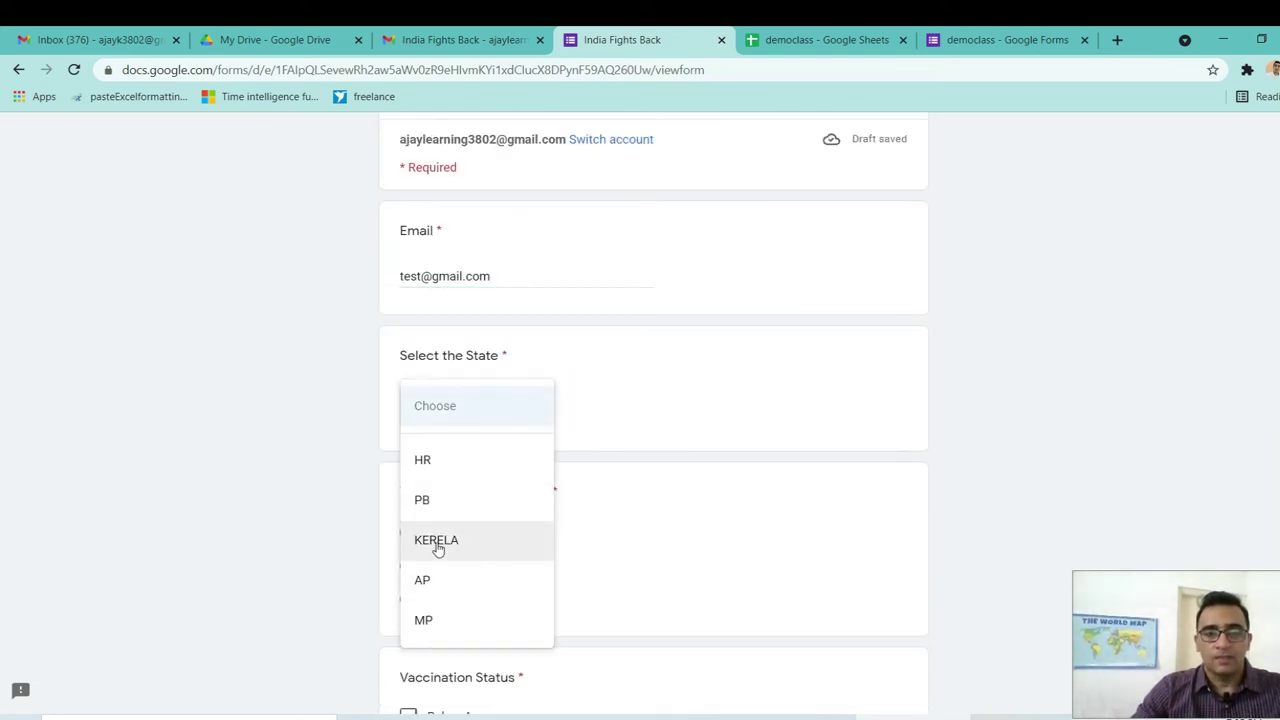
left_click(437, 547)
left_click(410, 570)
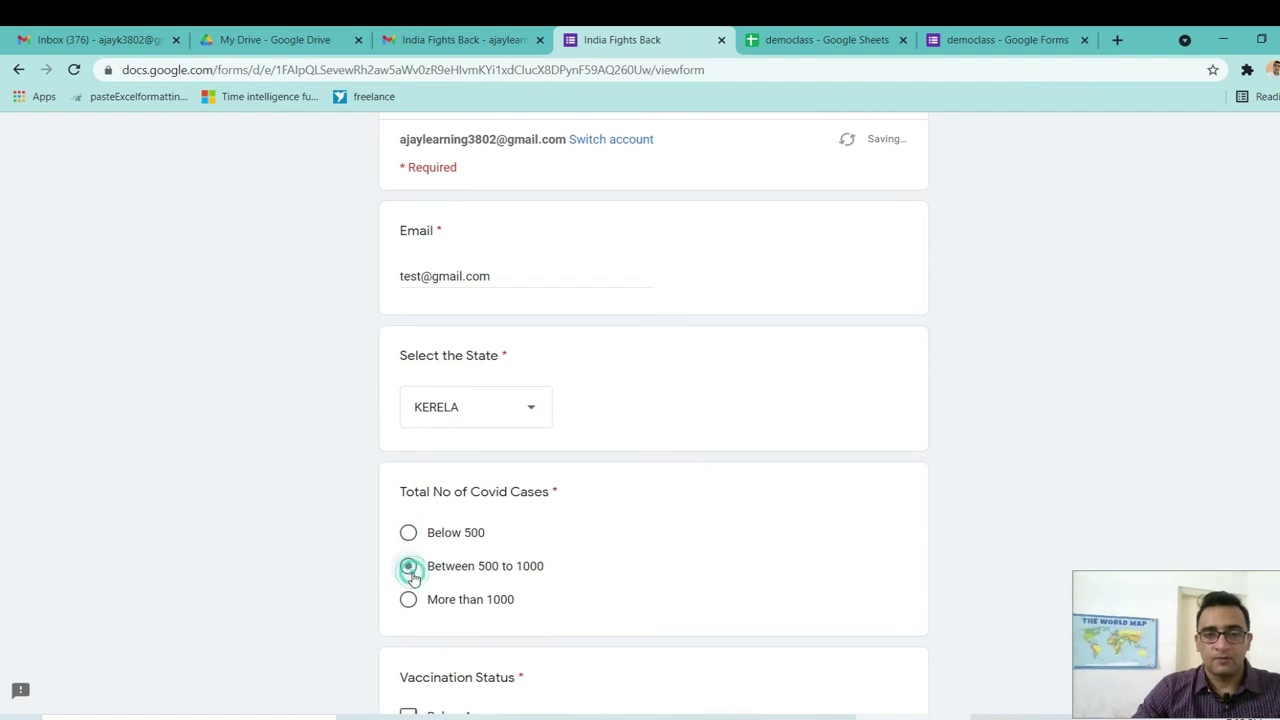
scroll(845, 492, "down", 2)
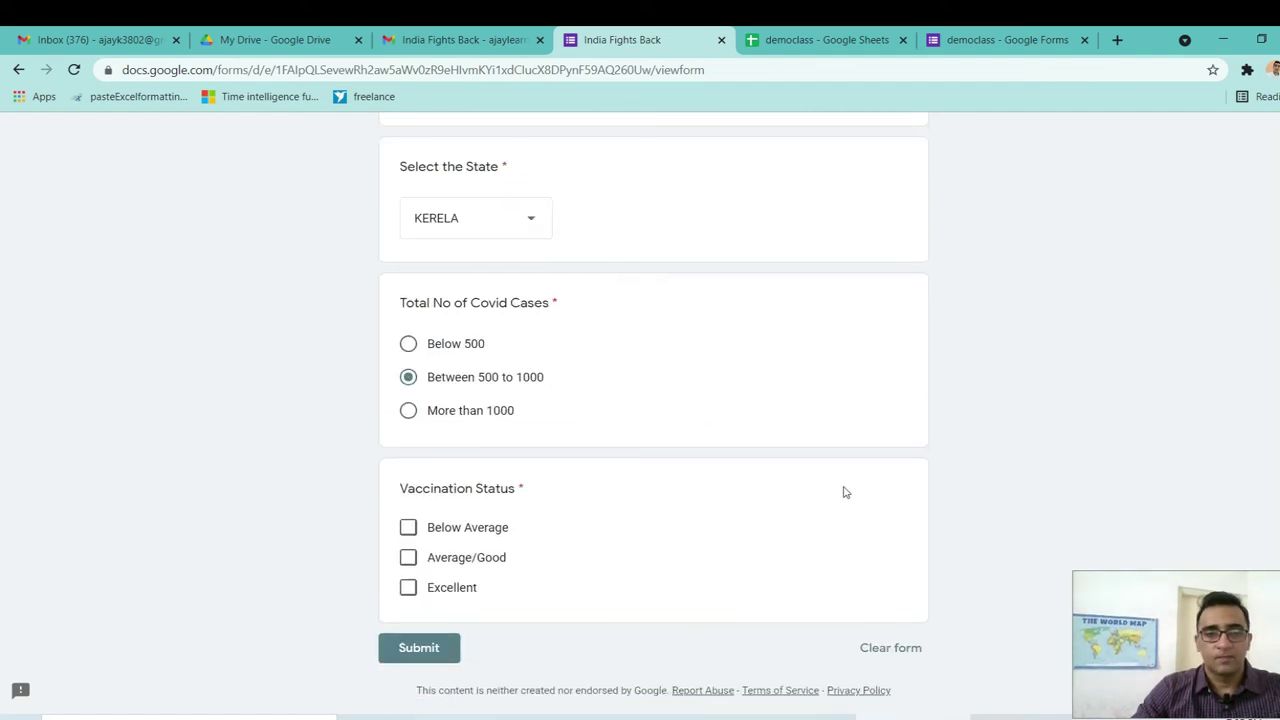
left_click(408, 527)
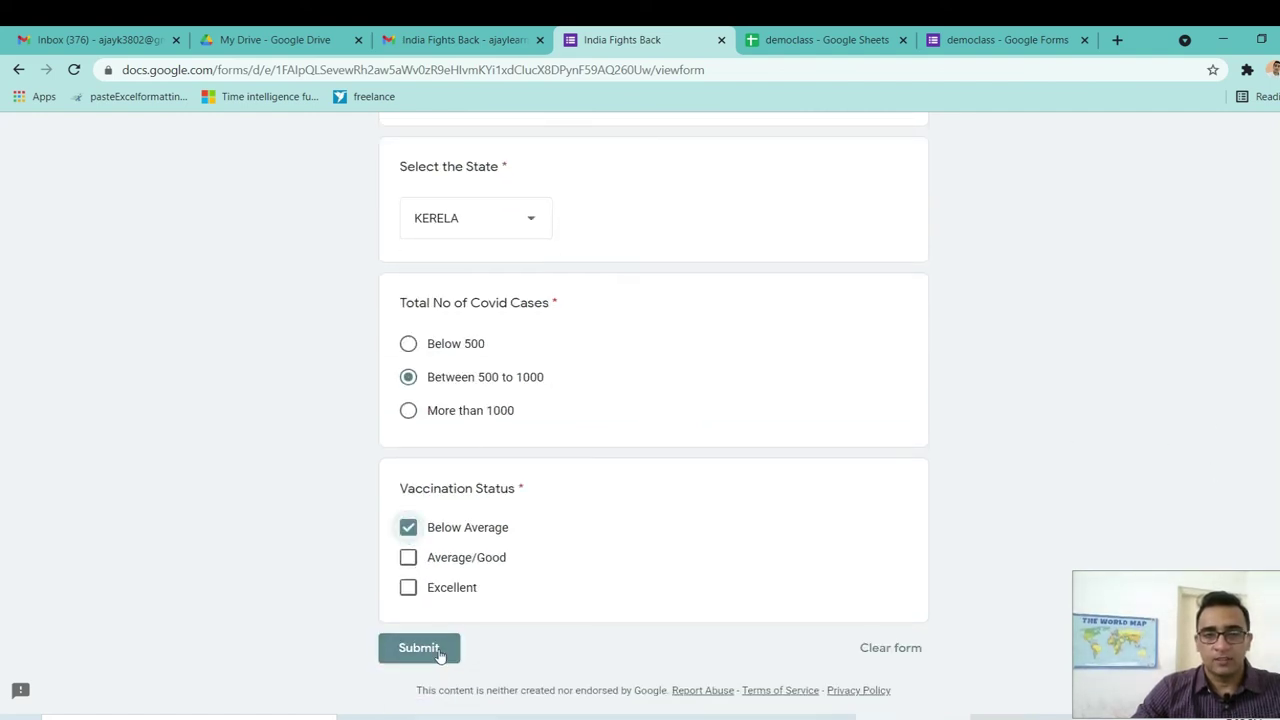
left_click(435, 651)
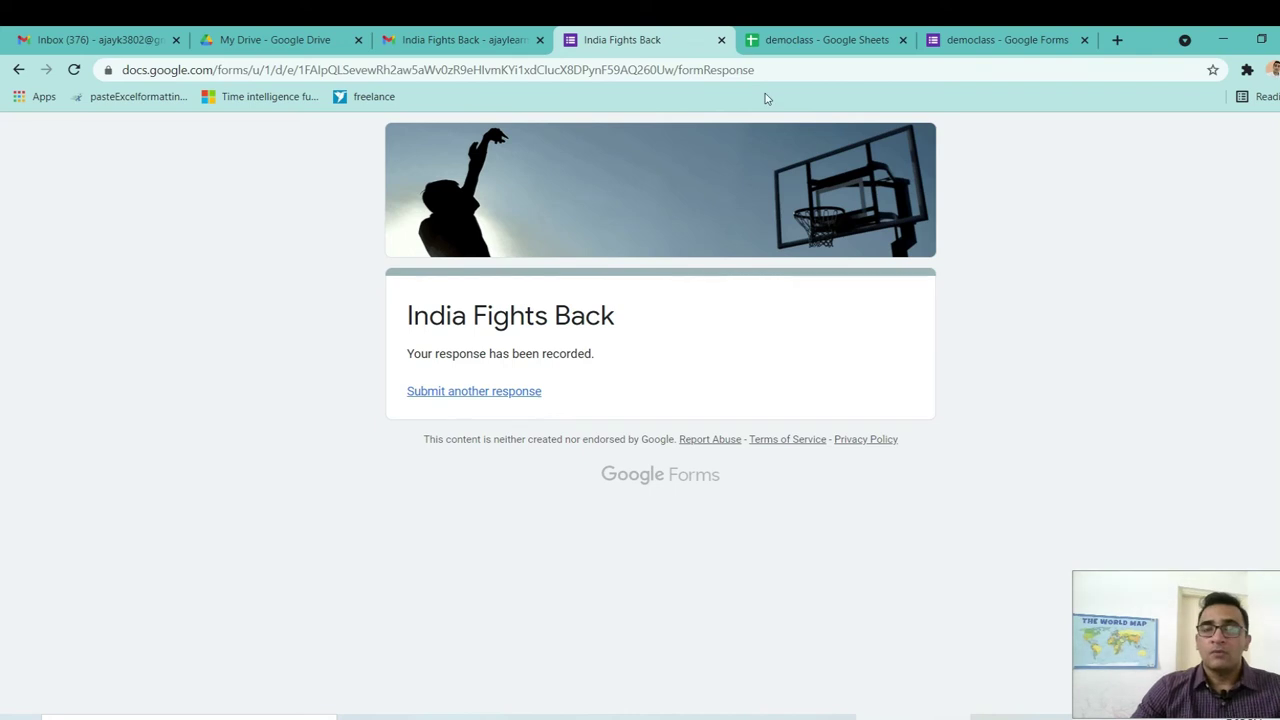
Switch to the democlass spreadsheet and look over its form-linking options.
left_click(818, 44)
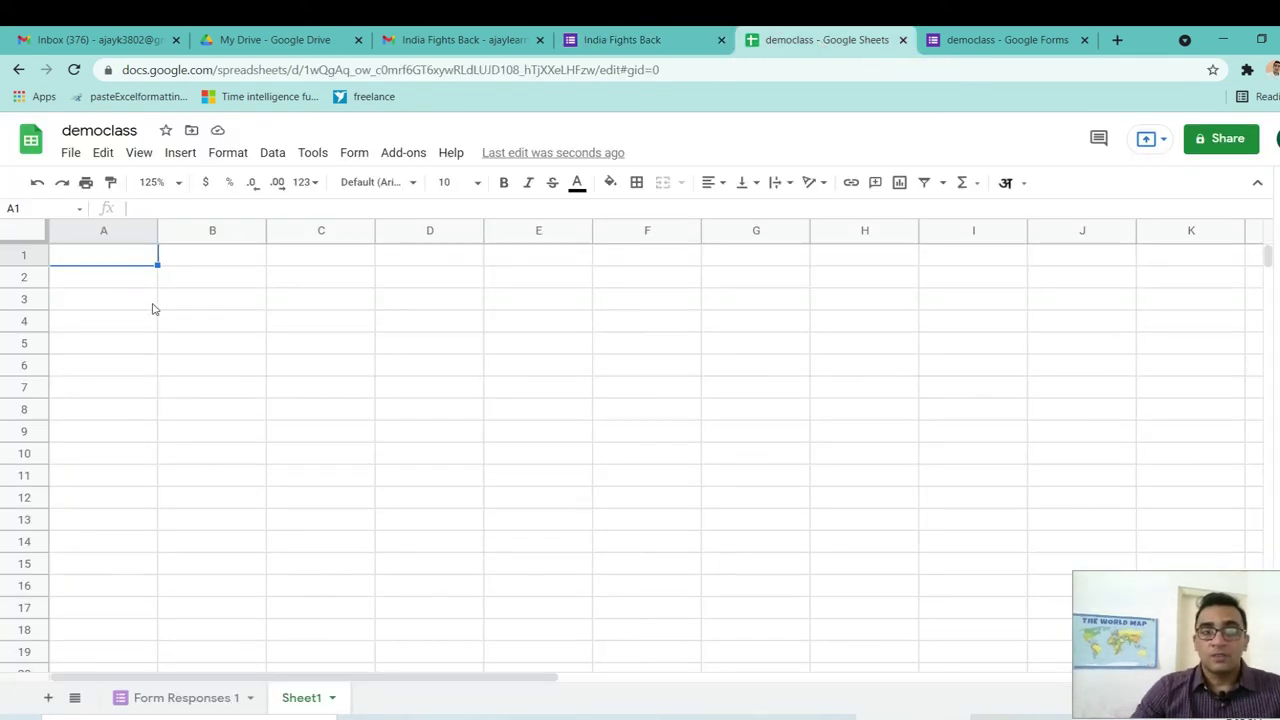
left_click(211, 263)
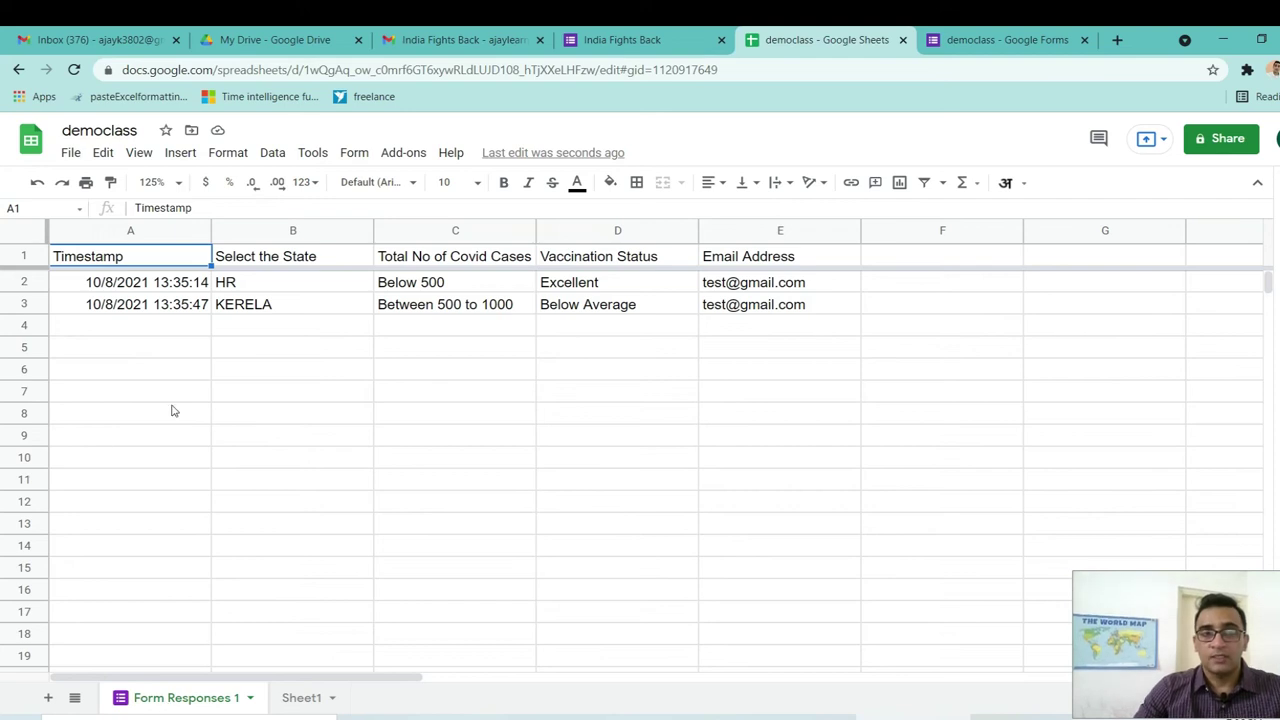
left_click(355, 158)
mouse_move(310, 160)
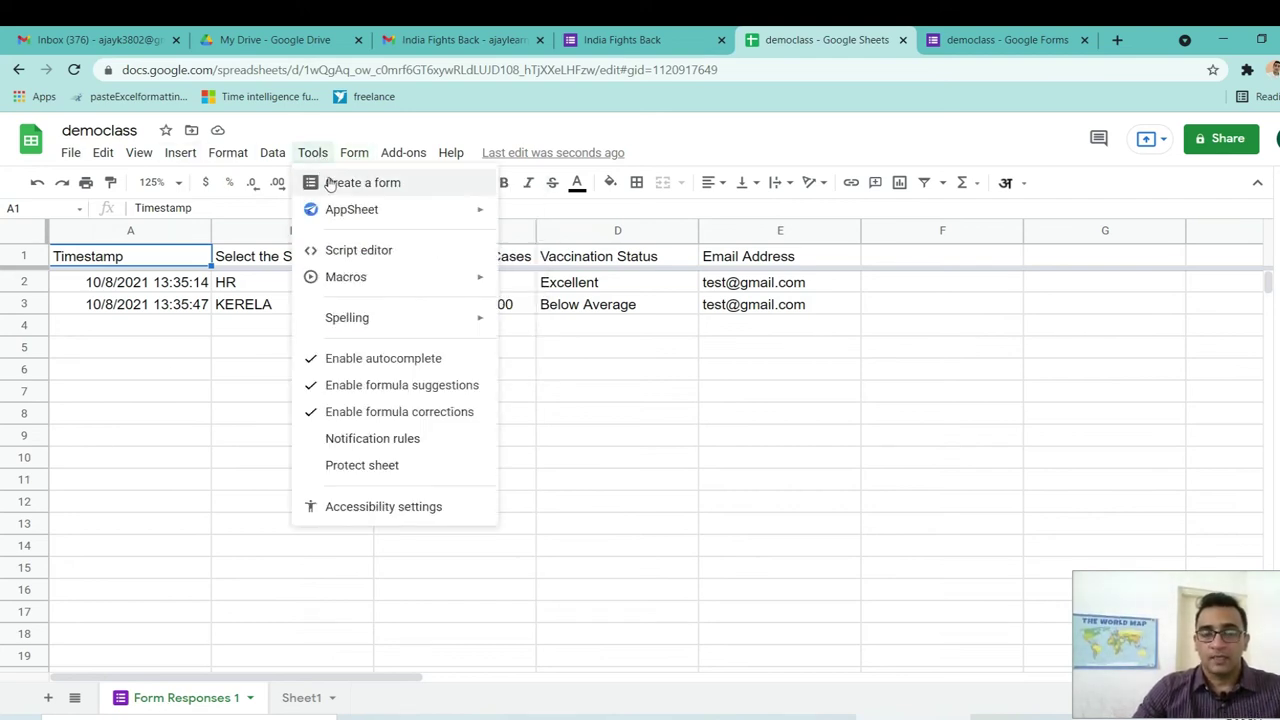
left_click(130, 484)
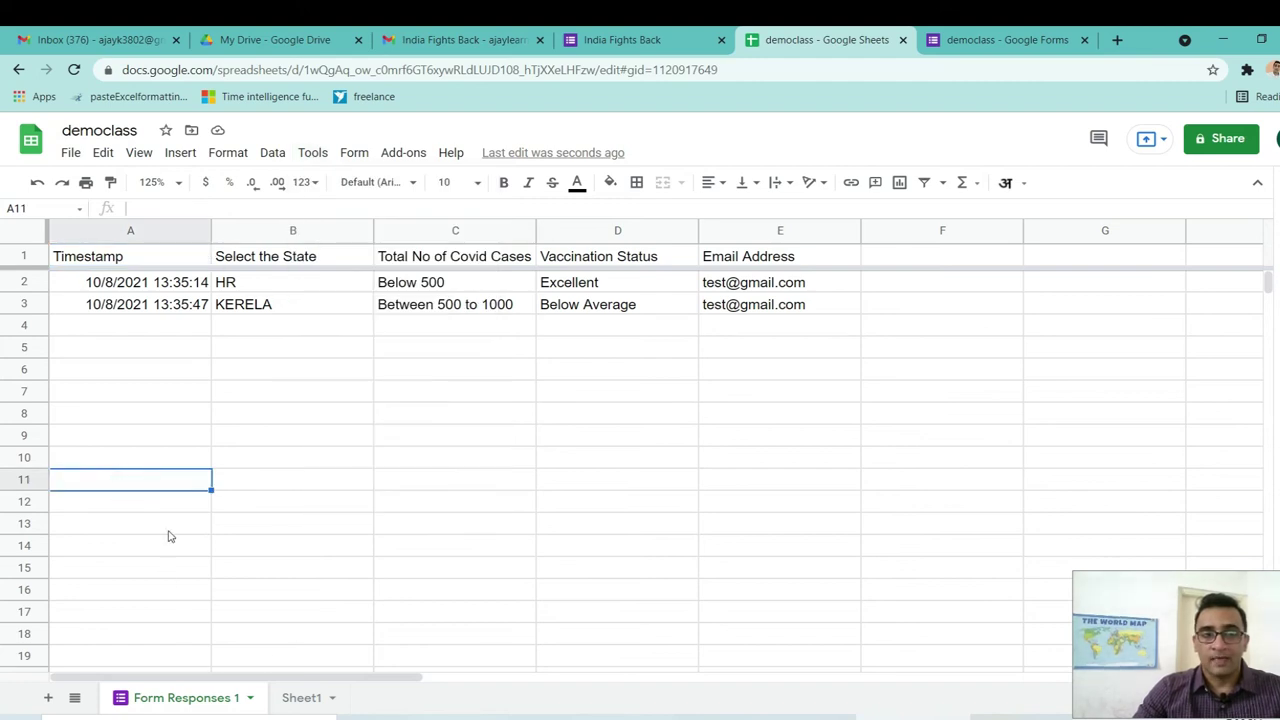
Review the two responses in Form Responses 1, then bring up the File menu.
left_click(140, 340)
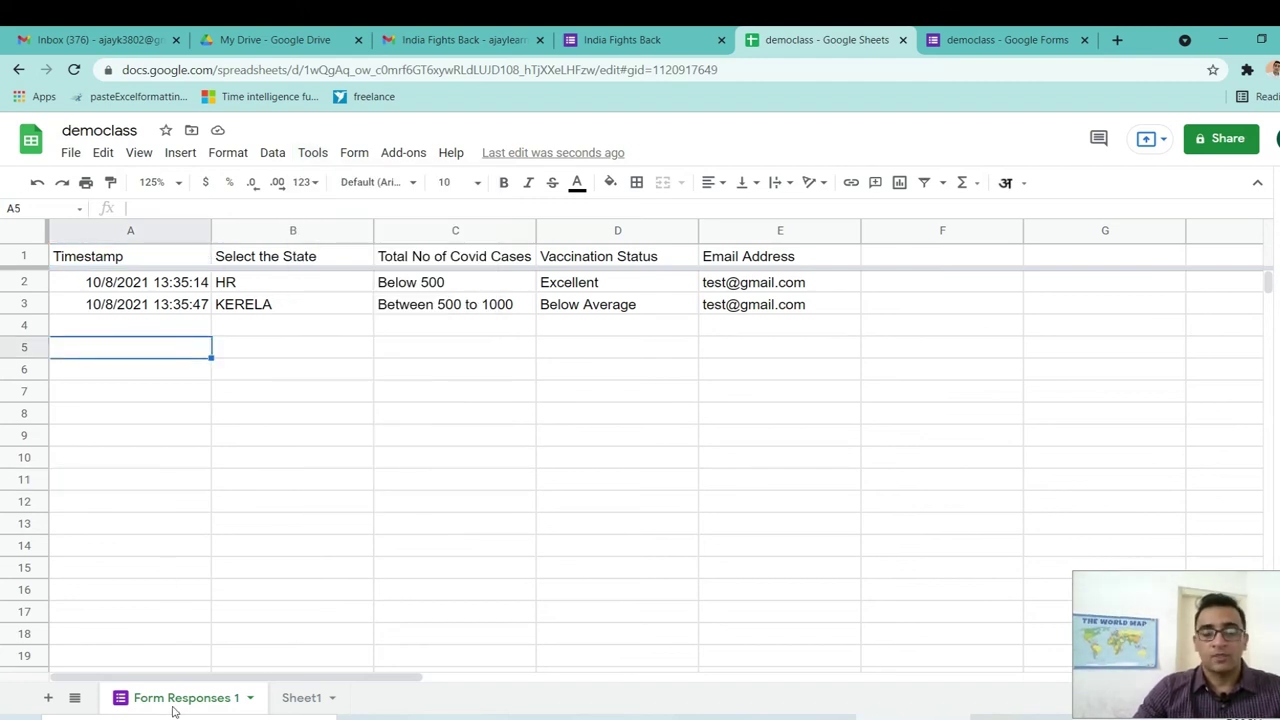
left_click(120, 290)
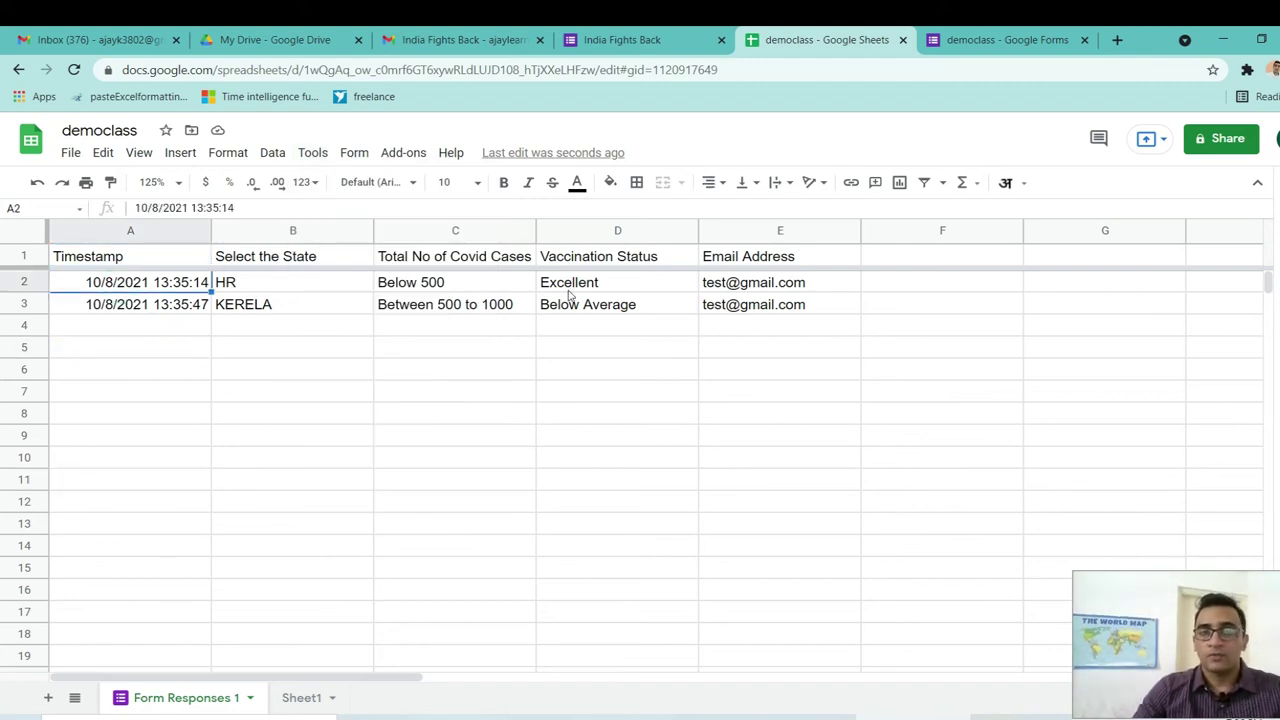
left_click(710, 322)
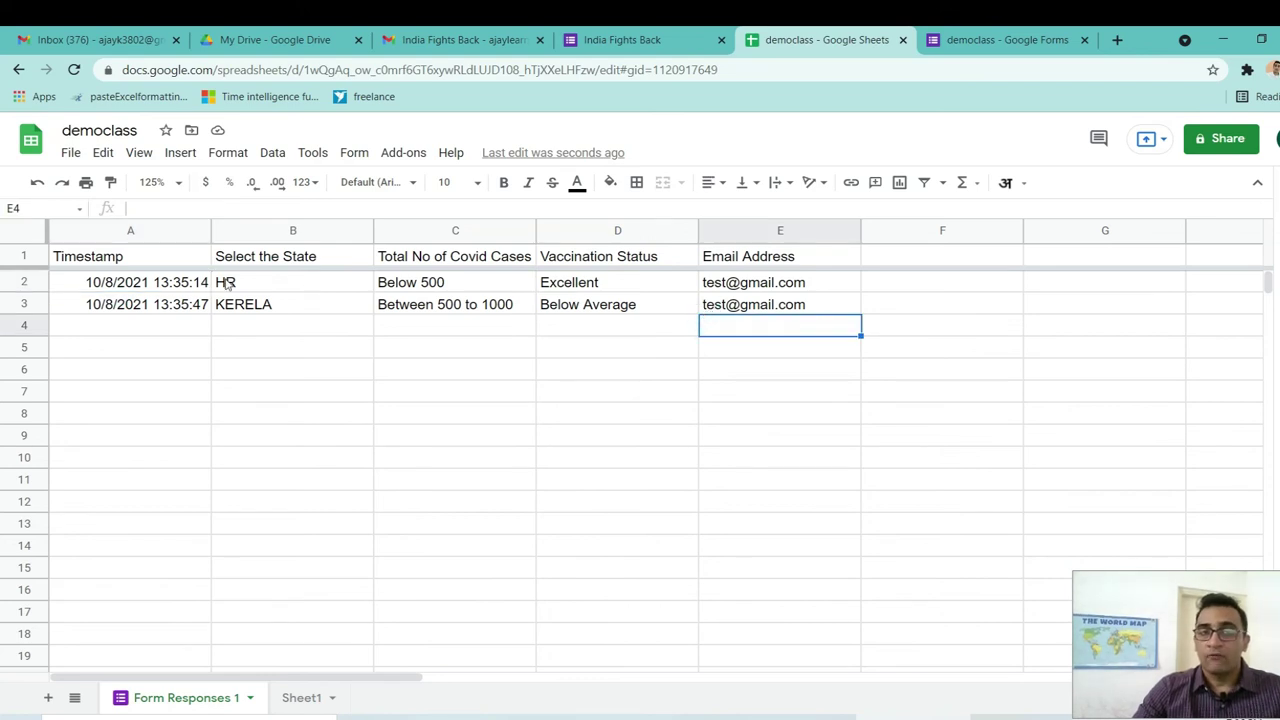
left_click(165, 284)
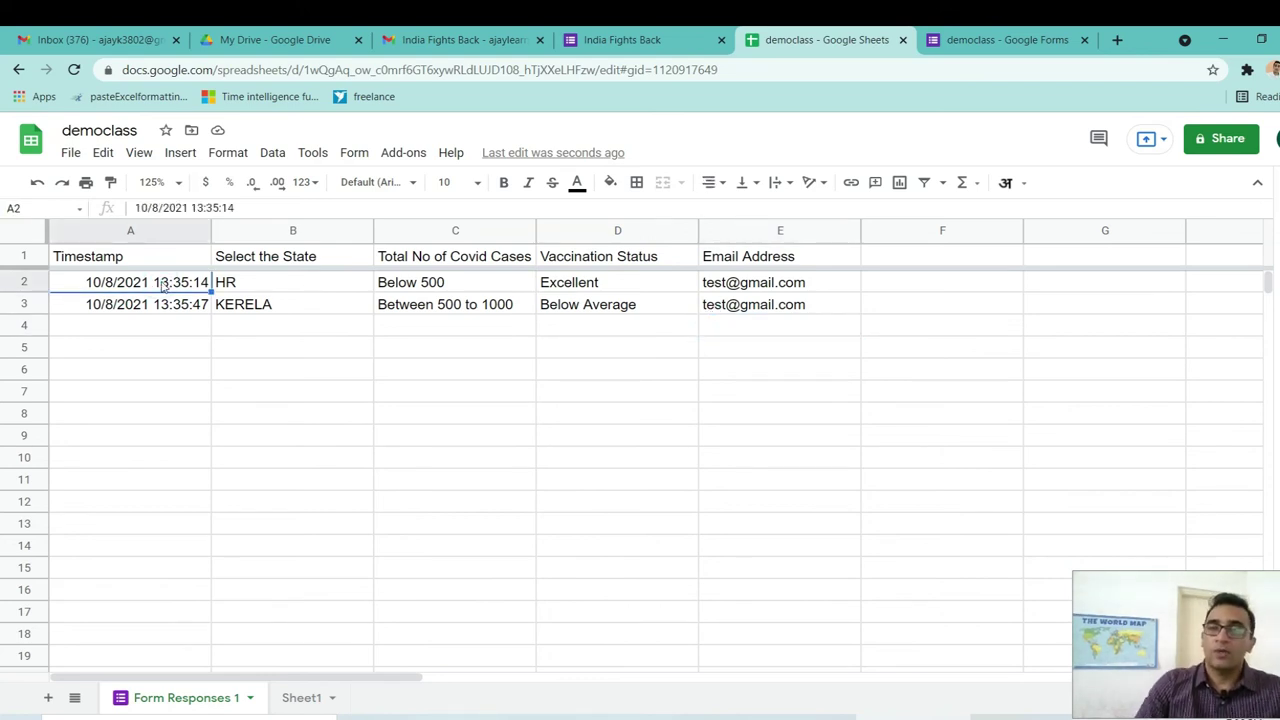
left_click(166, 325)
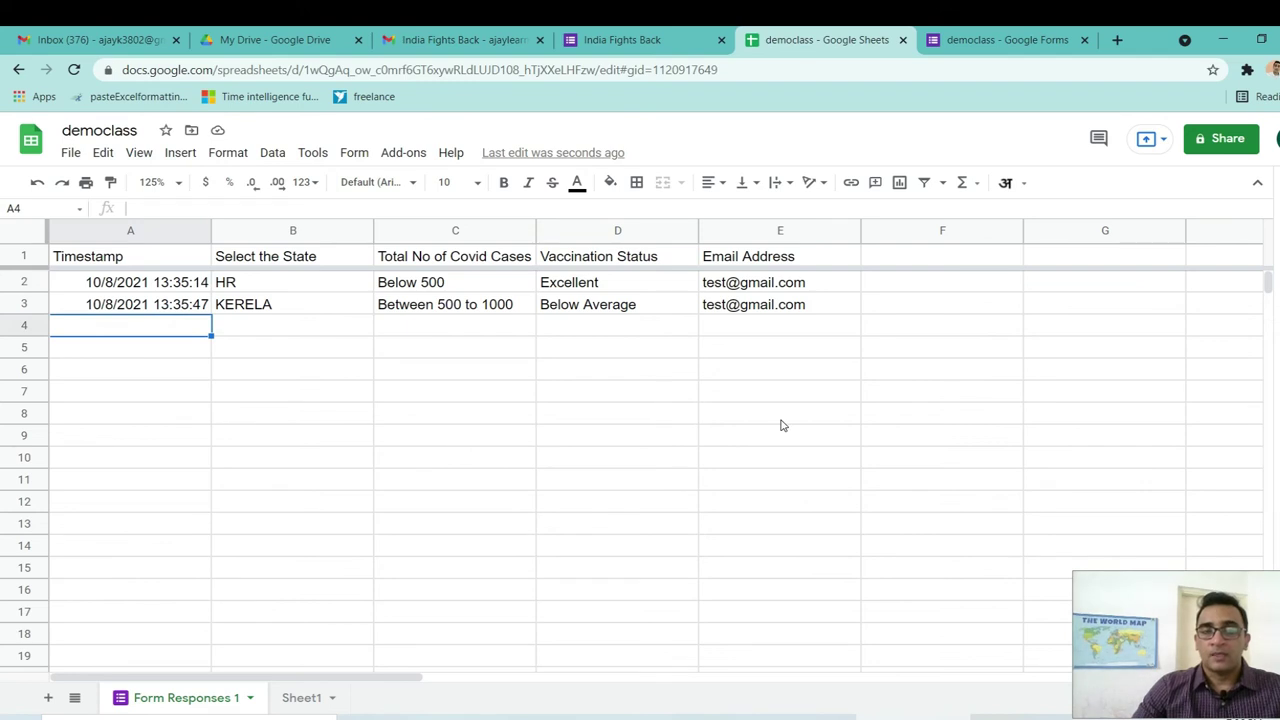
left_click(777, 417, "shift")
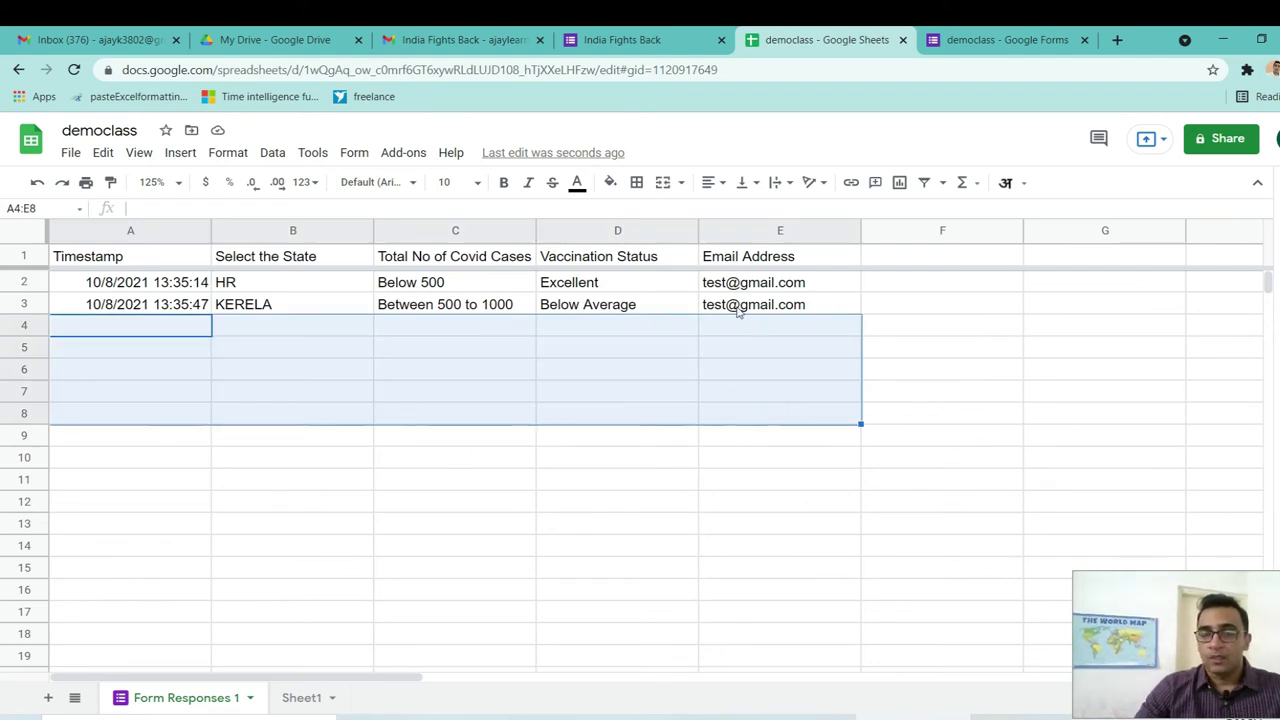
left_click(737, 310)
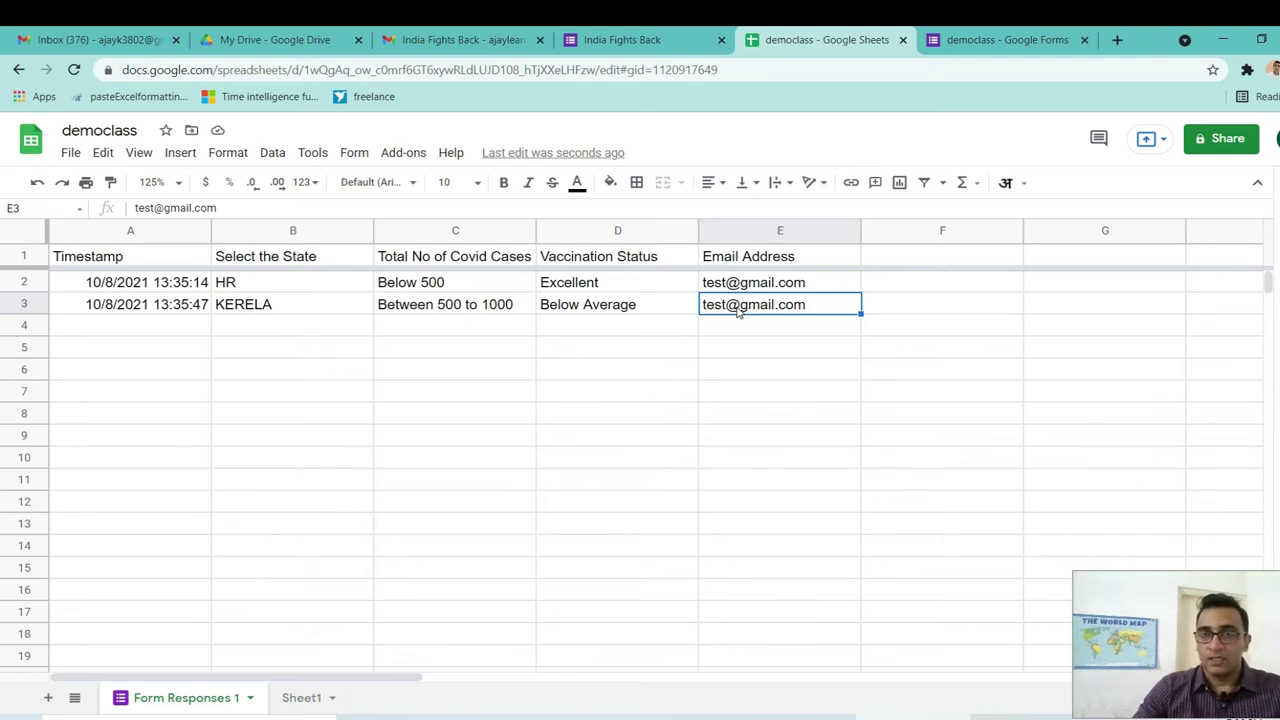
left_click(160, 288)
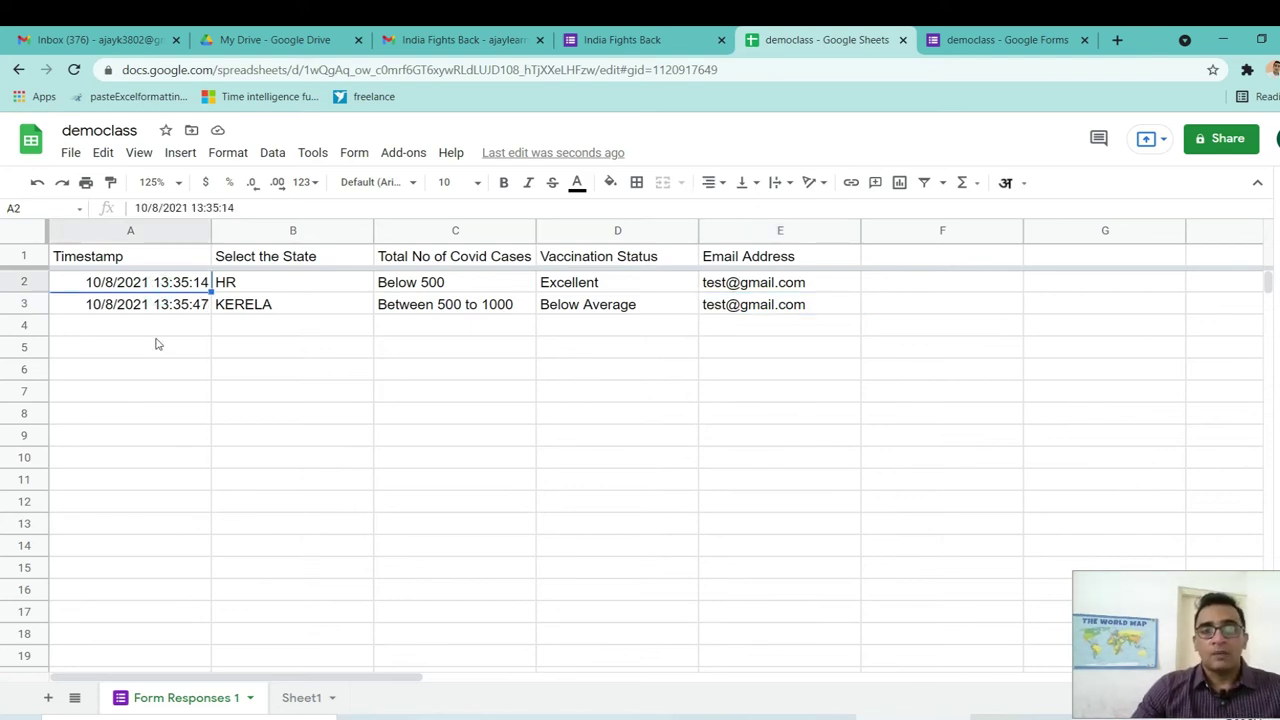
left_click(157, 346)
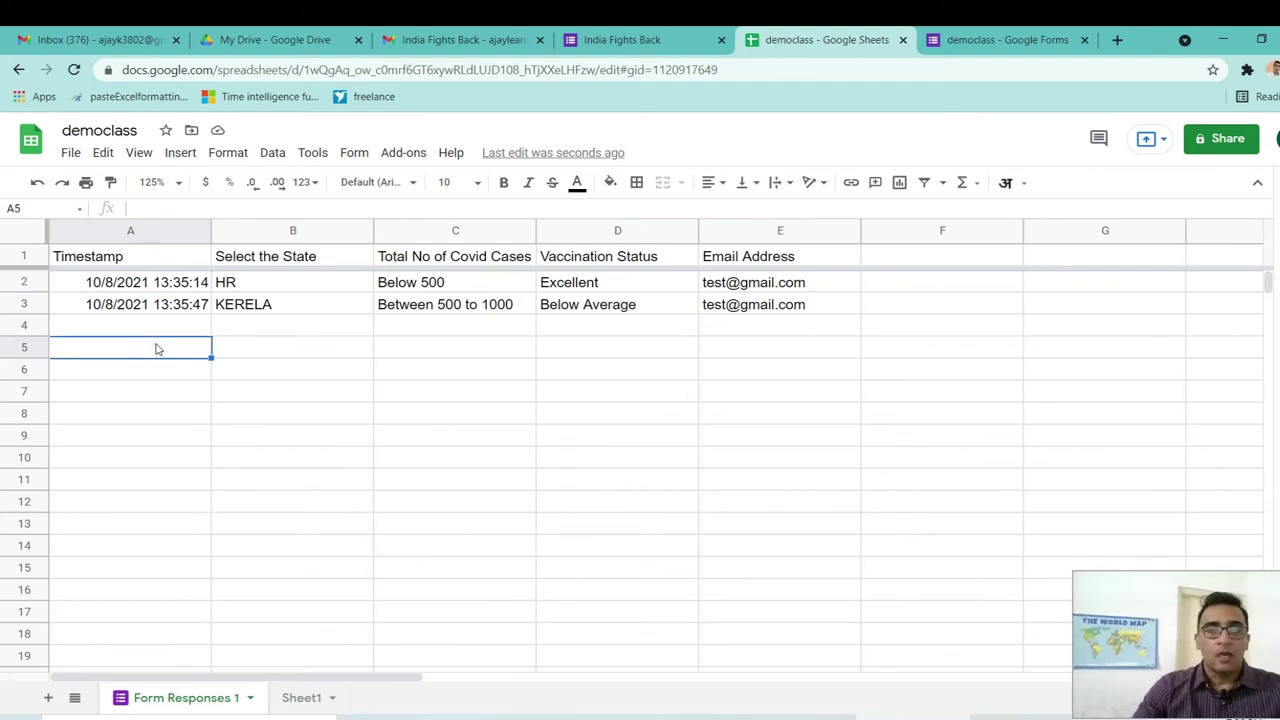
left_click(143, 325)
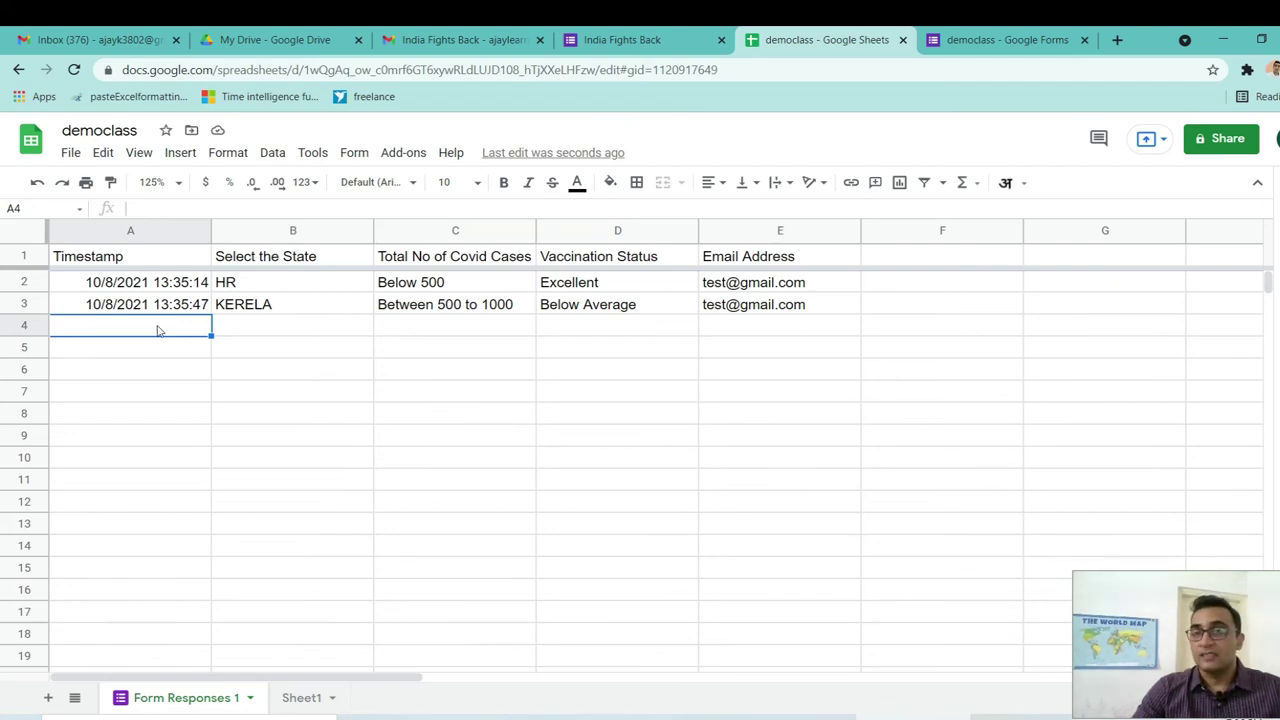
left_click(157, 290)
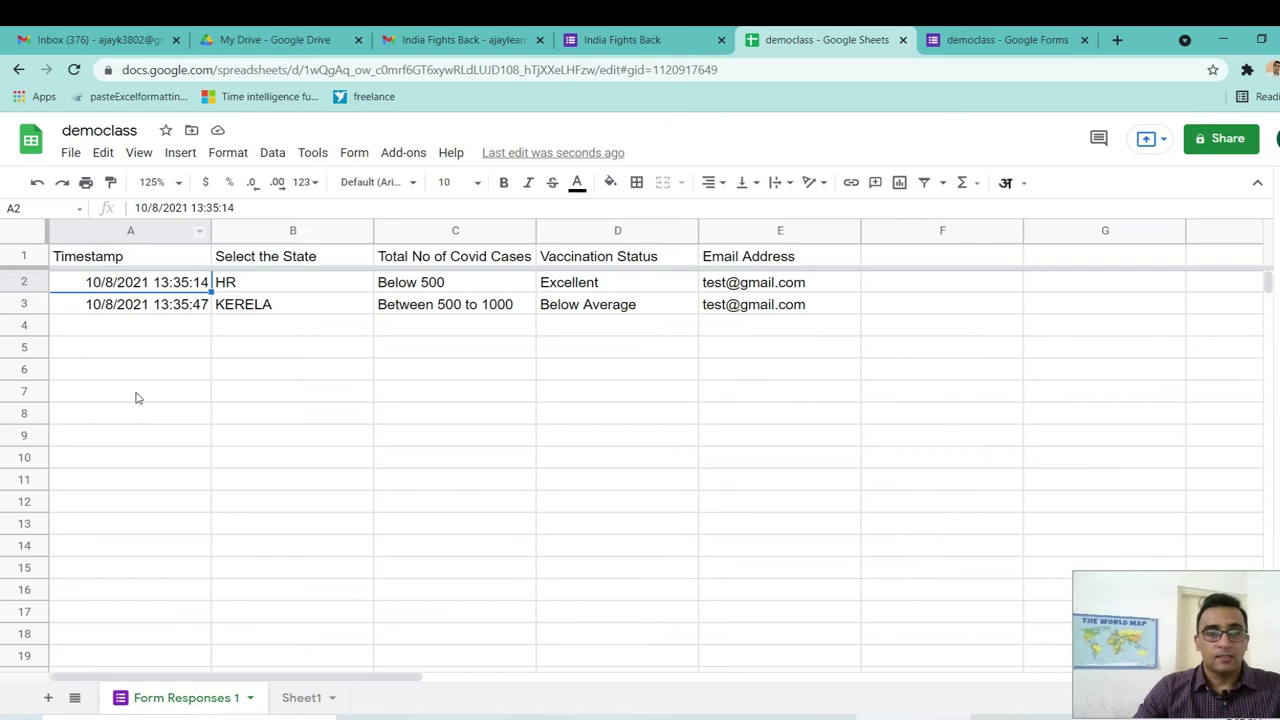
left_click(71, 153)
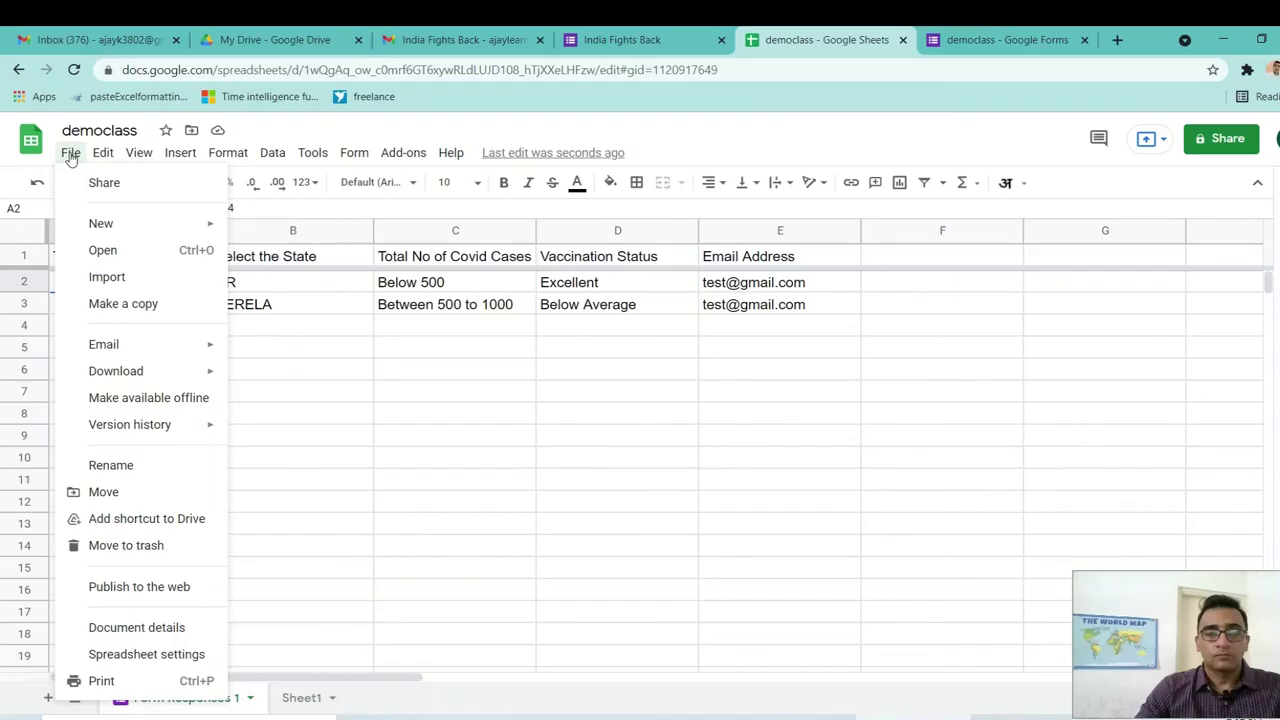
Publish the entire democlass document to the web as a web page link.
left_click(155, 589)
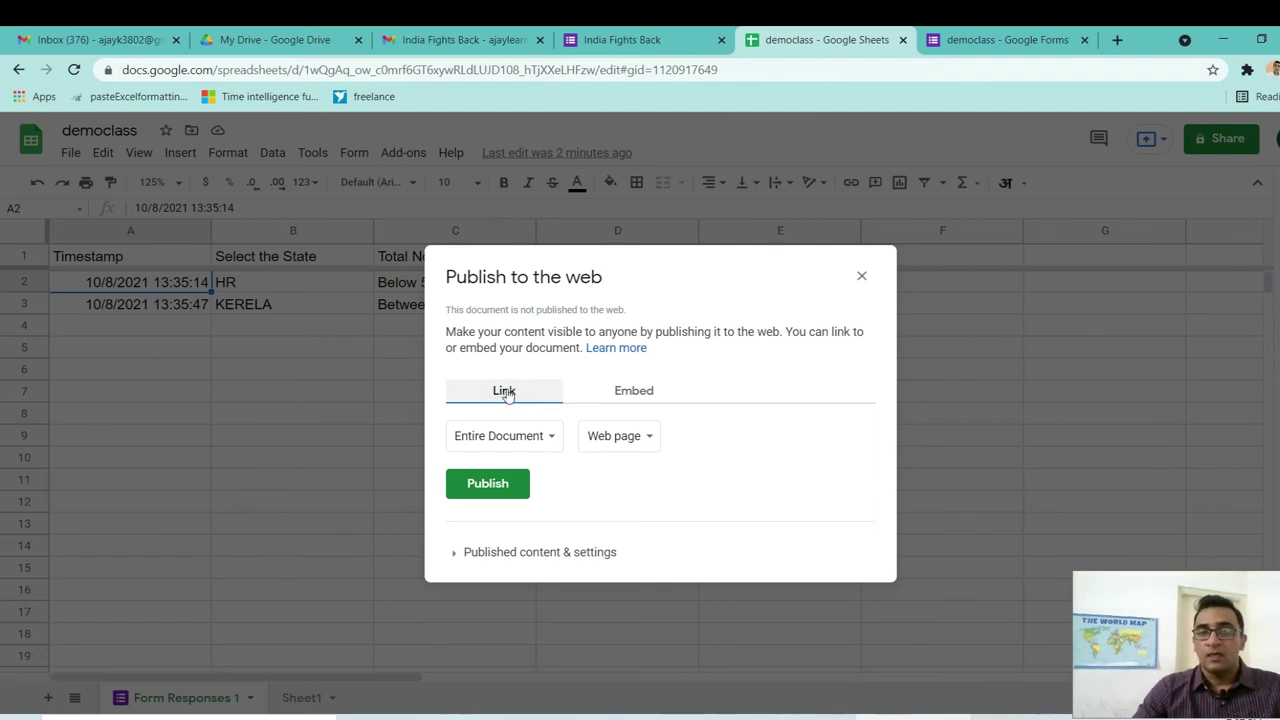
left_click(507, 393)
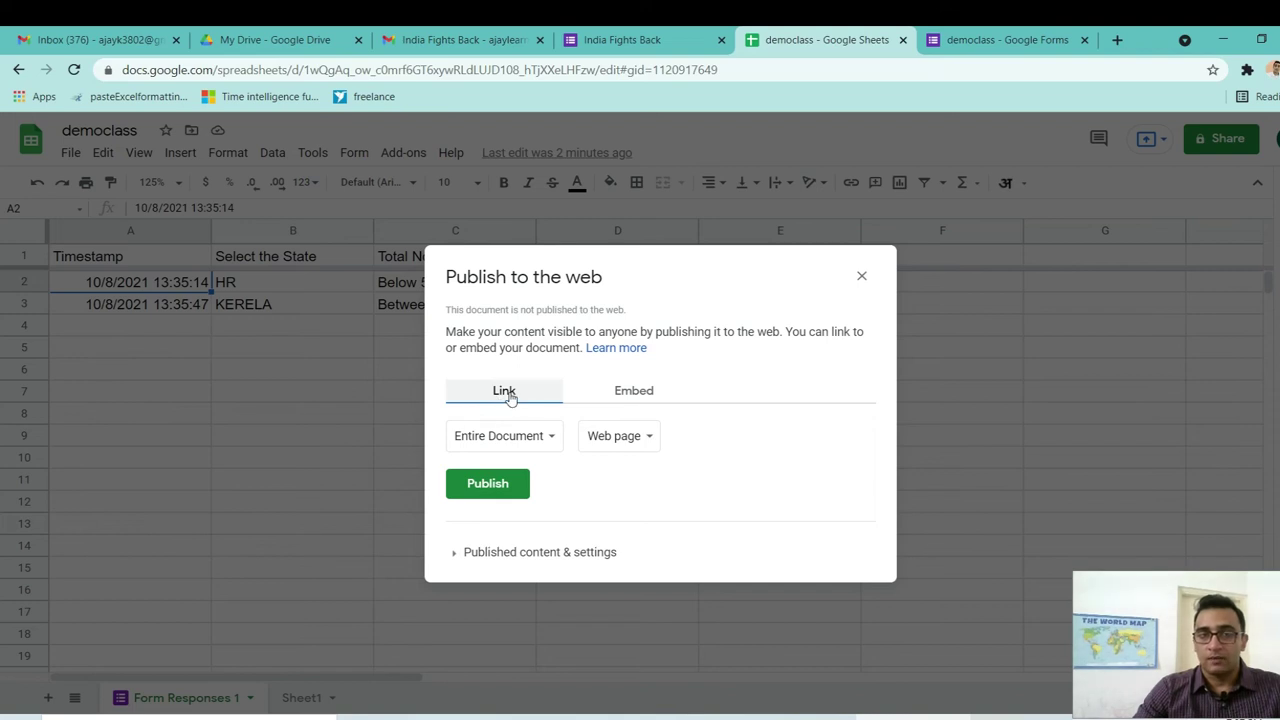
left_click(494, 486)
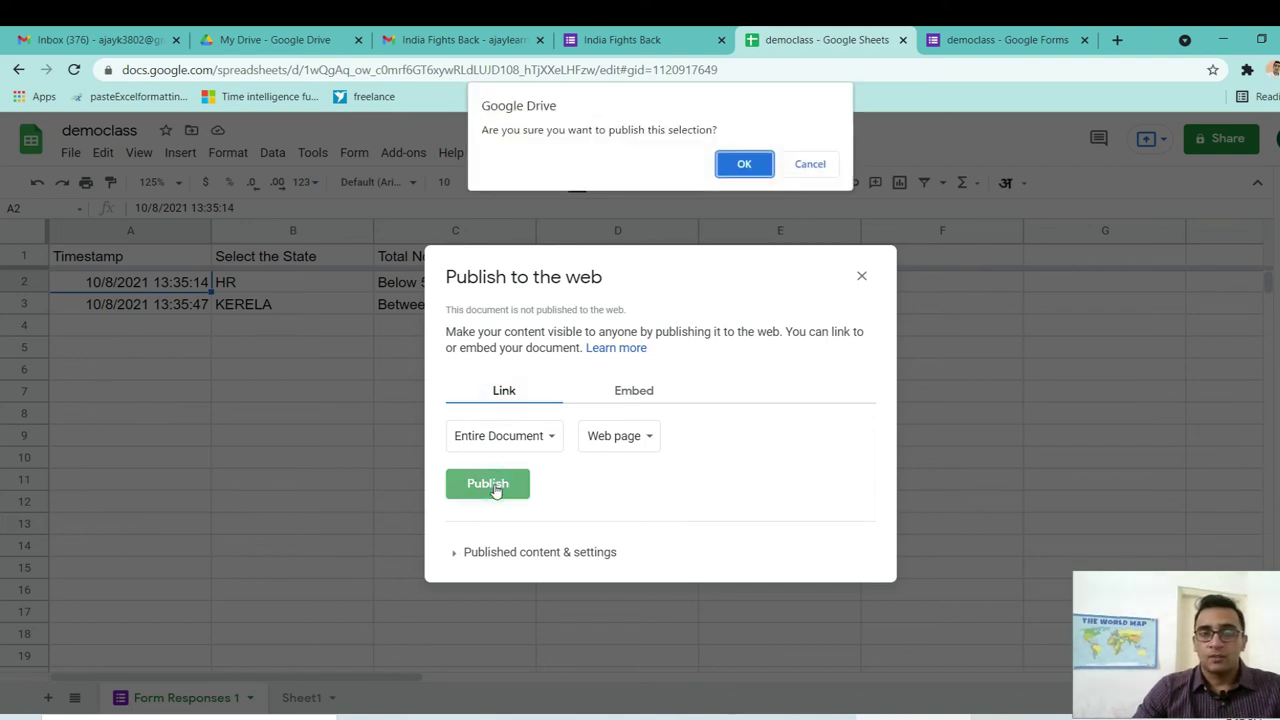
left_click(745, 165)
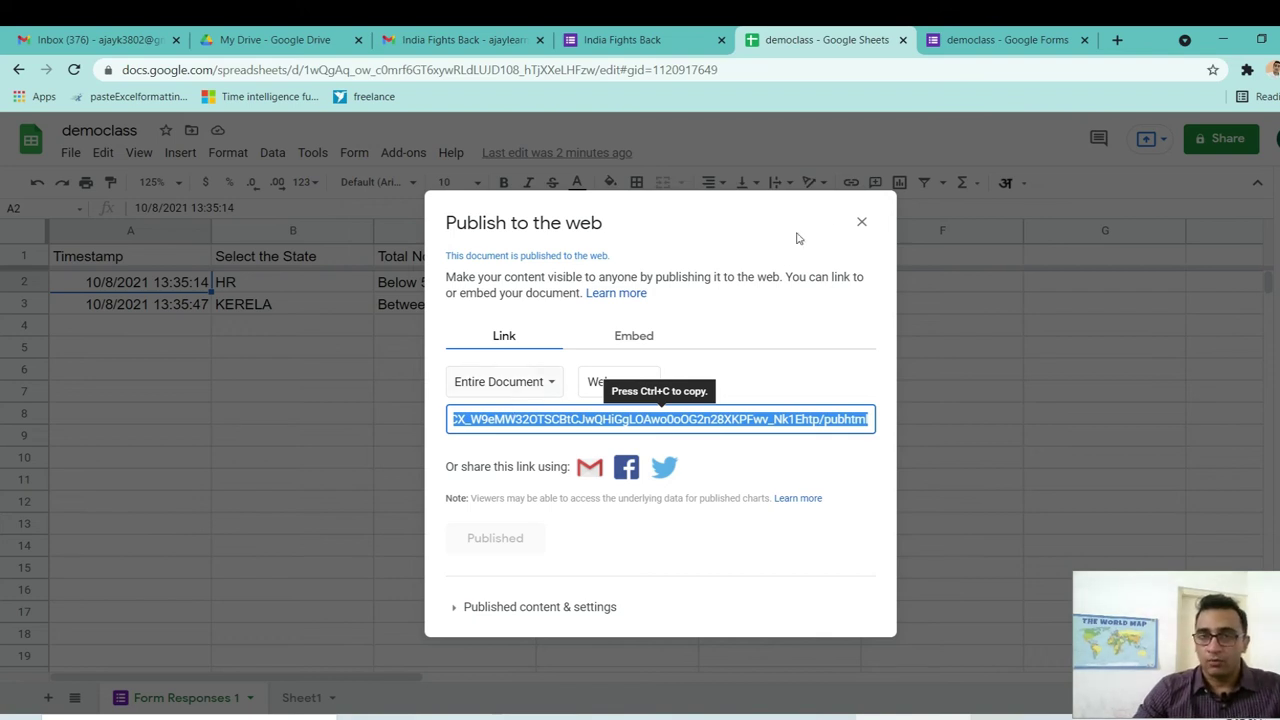
left_click(862, 224)
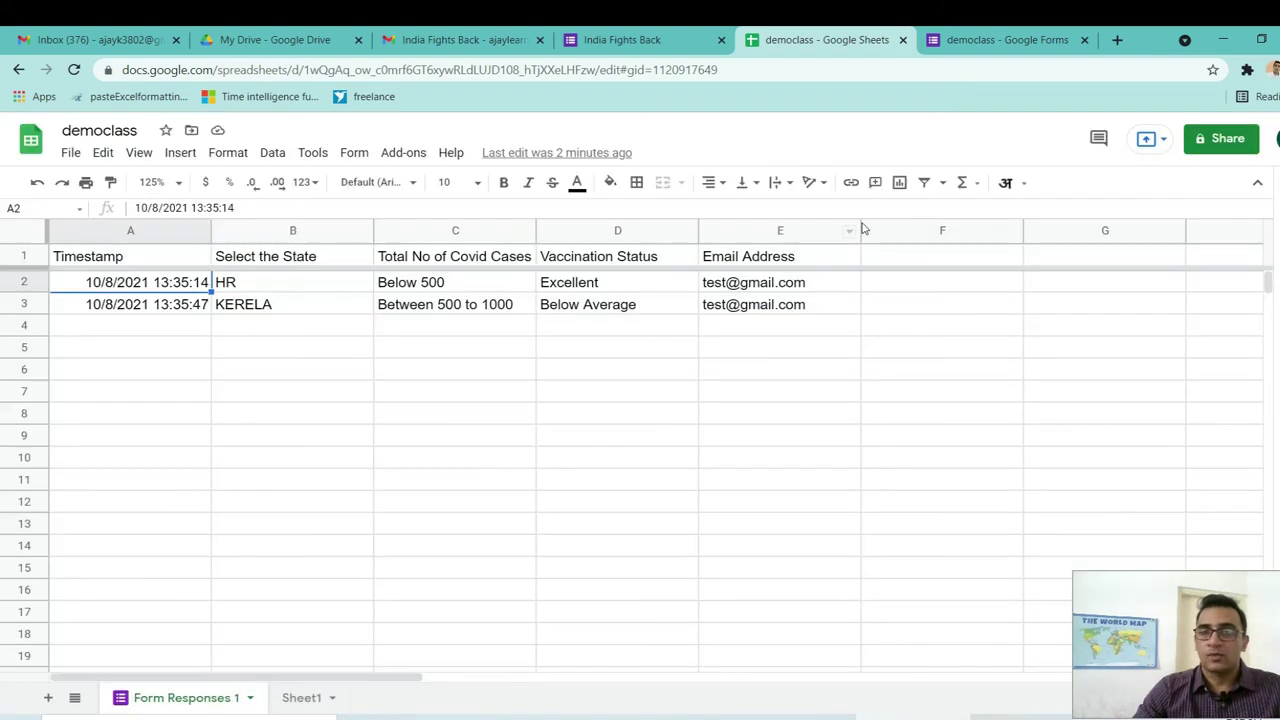
left_click(114, 372)
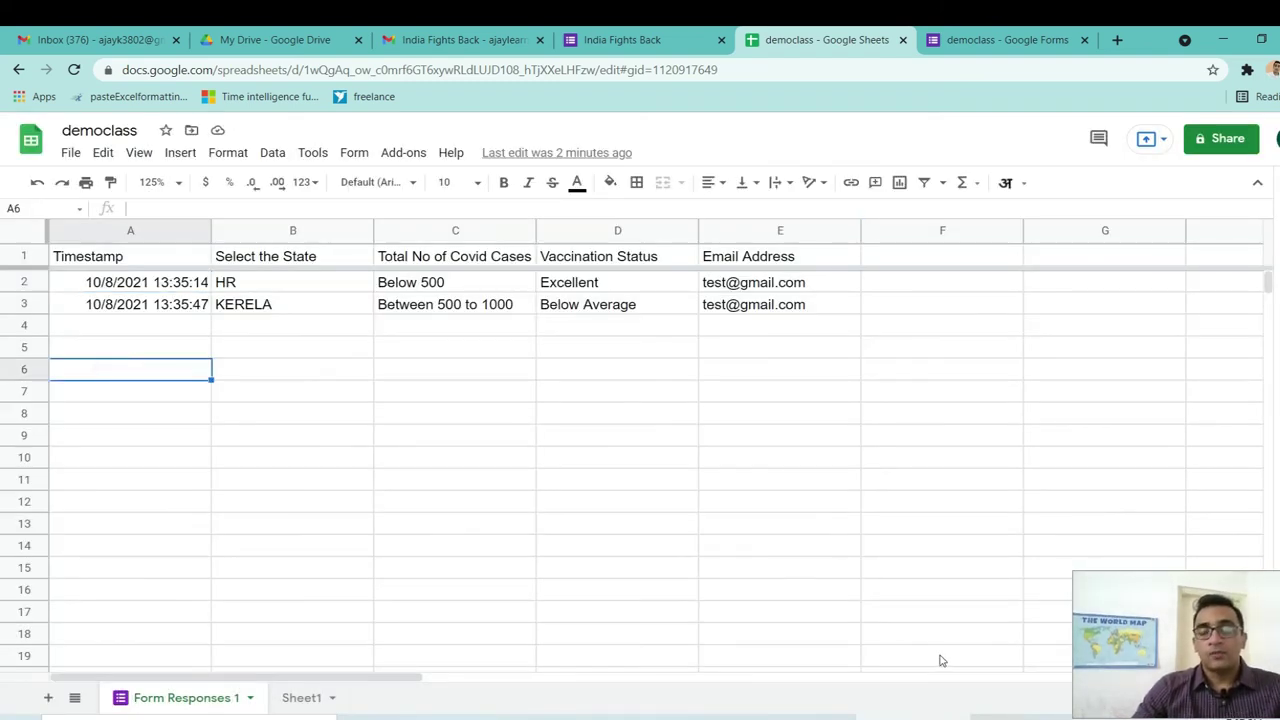
In googledata.xlsx, run a From Web import using the pasted published sheet URL.
left_click(1012, 714)
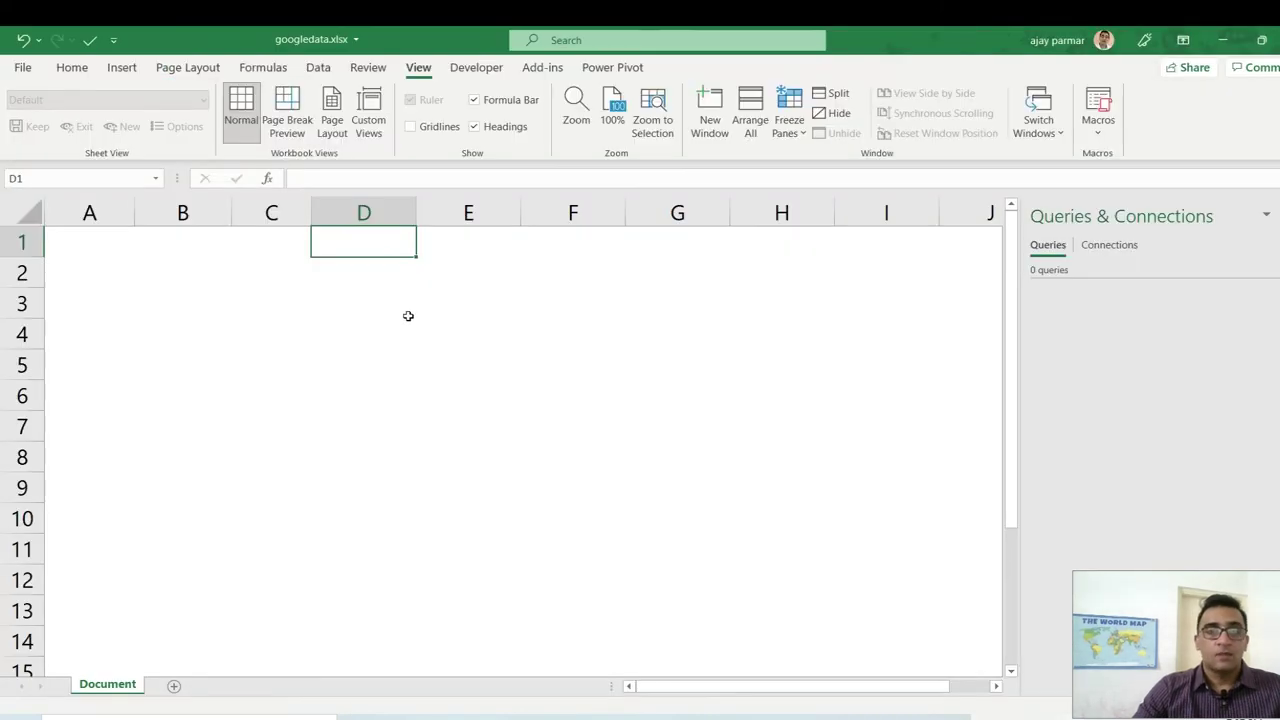
left_click(208, 266)
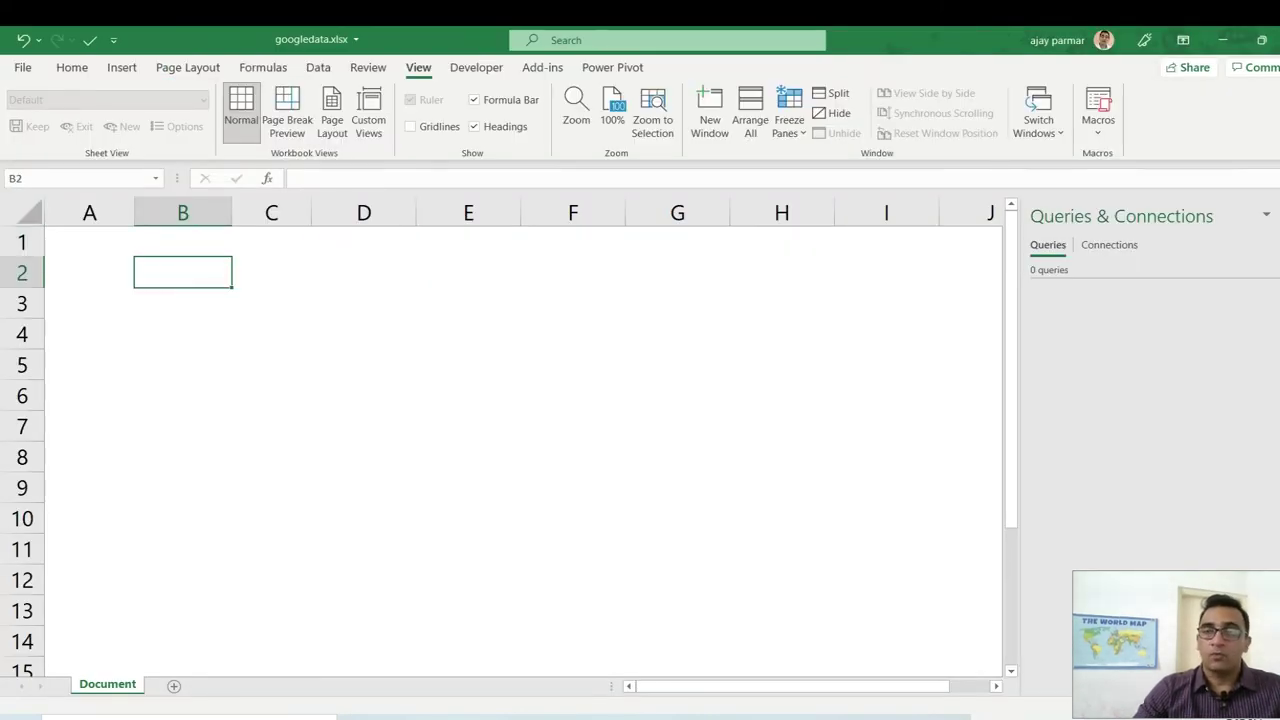
left_click(323, 230)
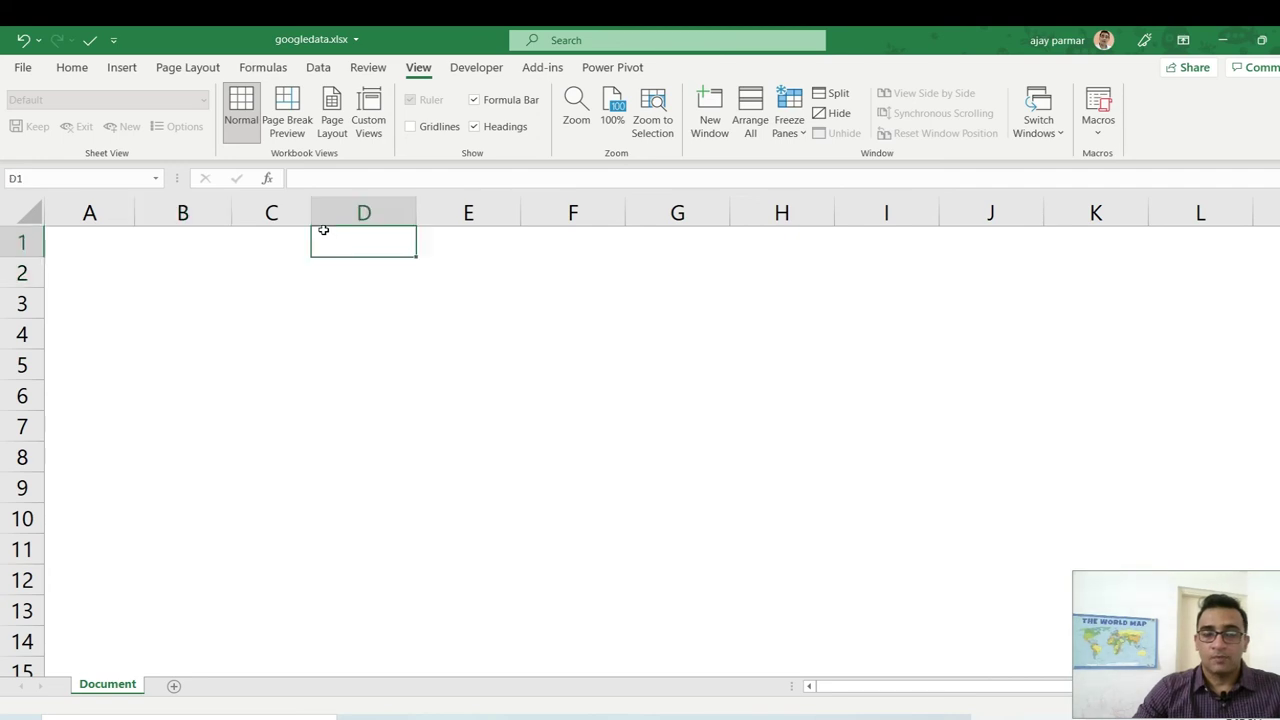
left_click(318, 70)
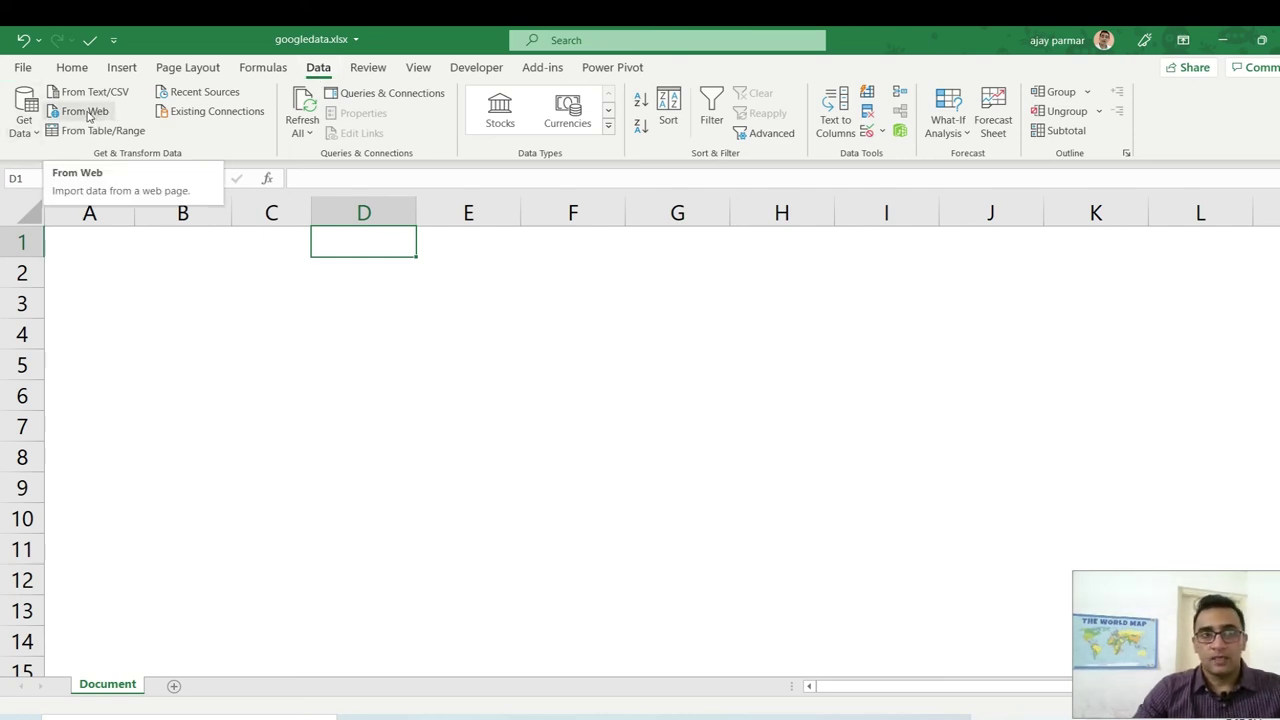
left_click(87, 113)
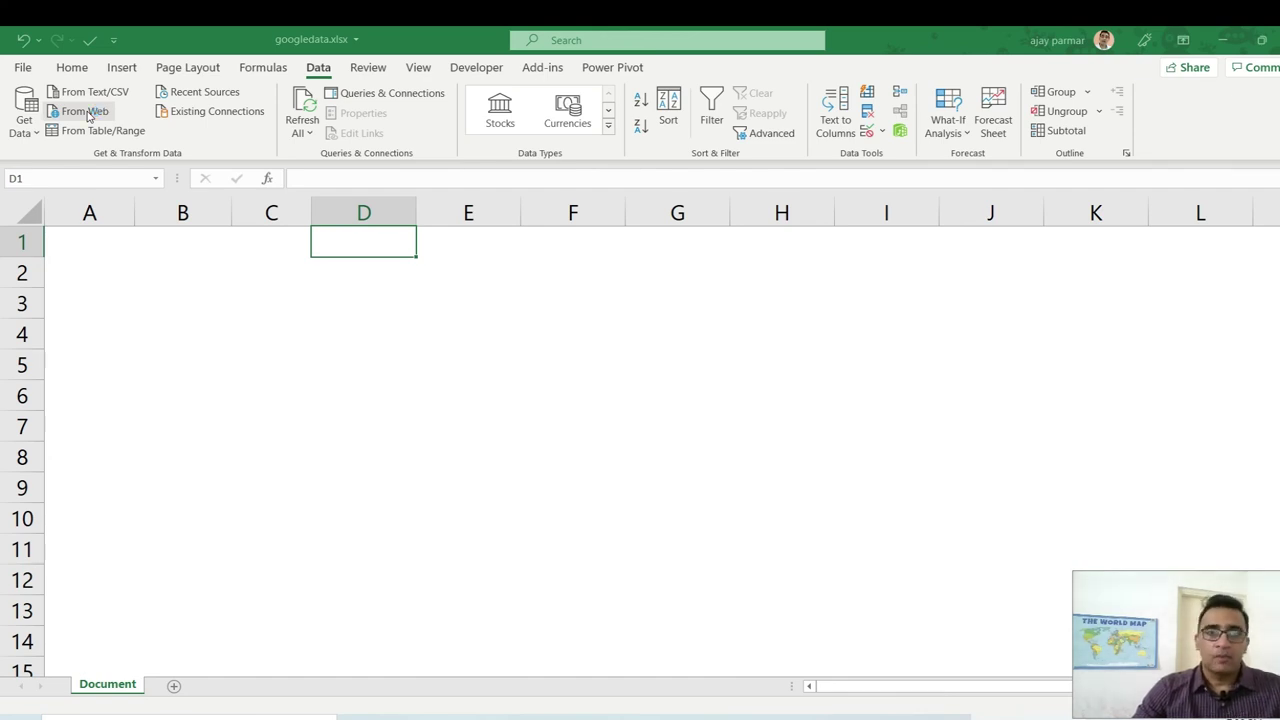
left_click(86, 112)
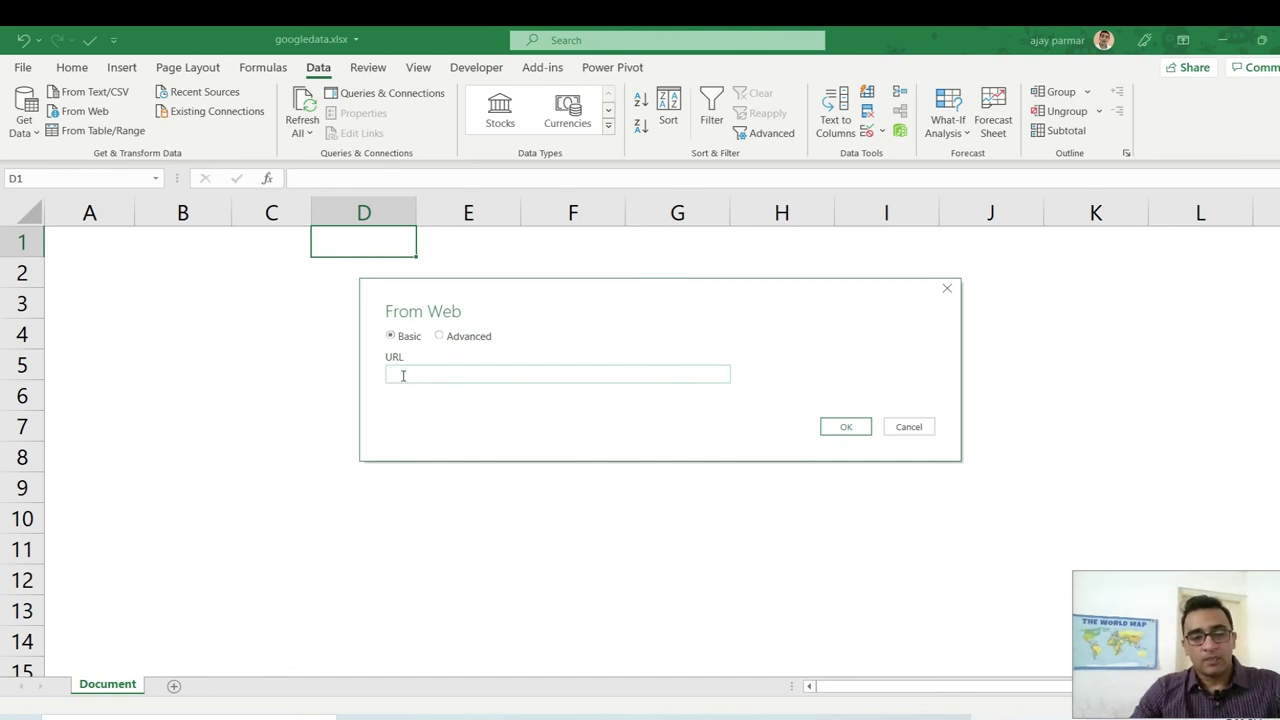
key("ctrl+v")
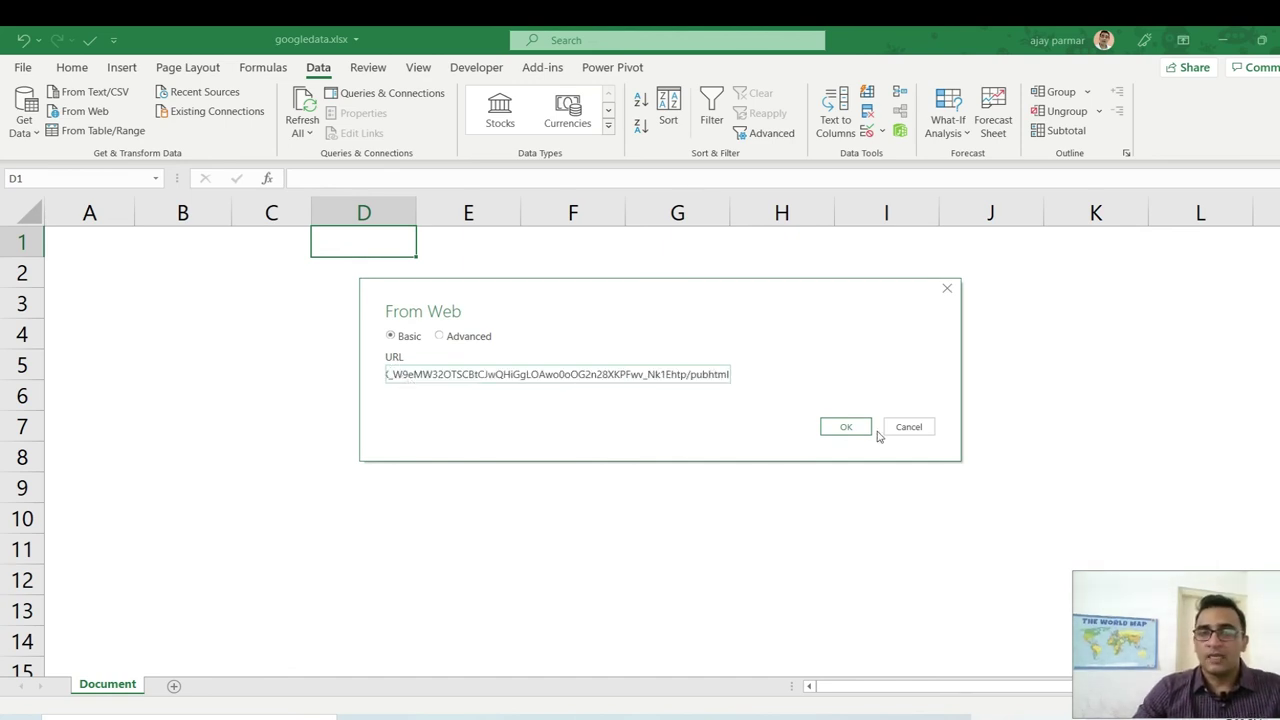
left_click(845, 430)
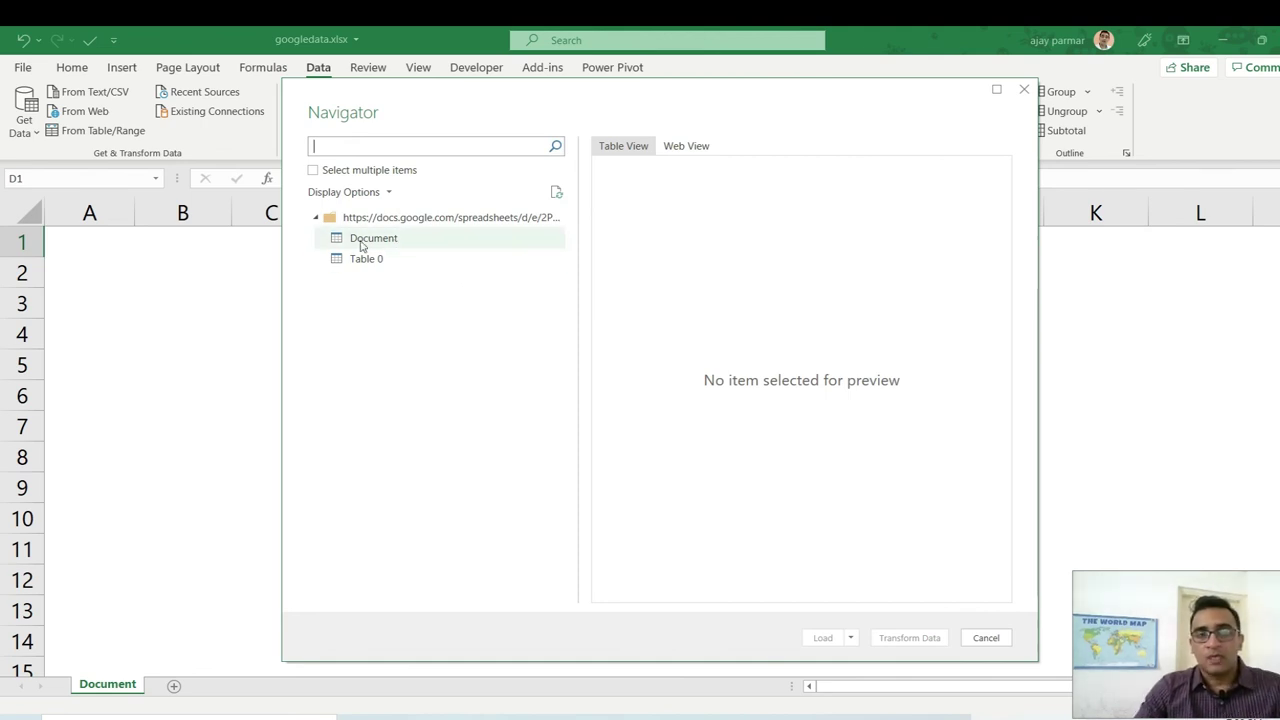
Preview Table 0 in Web View and Table View, then load it into Power Query with Transform Data.
left_click(370, 242)
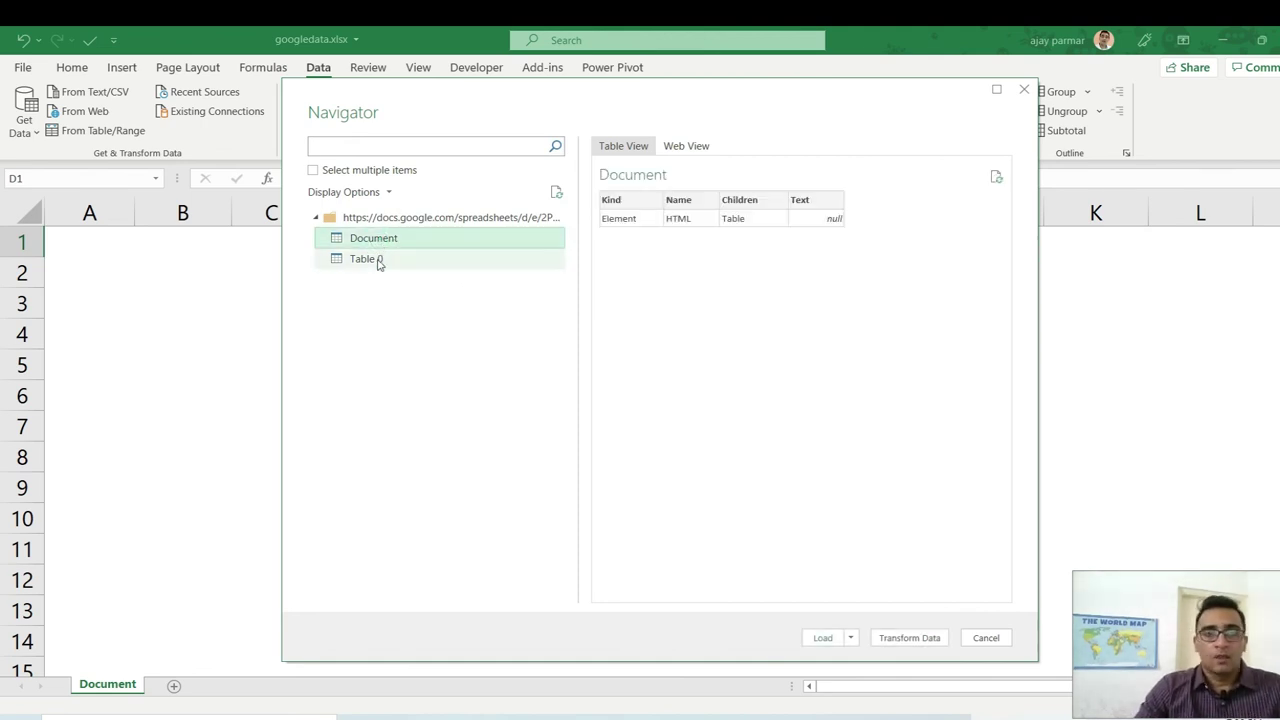
left_click(379, 262)
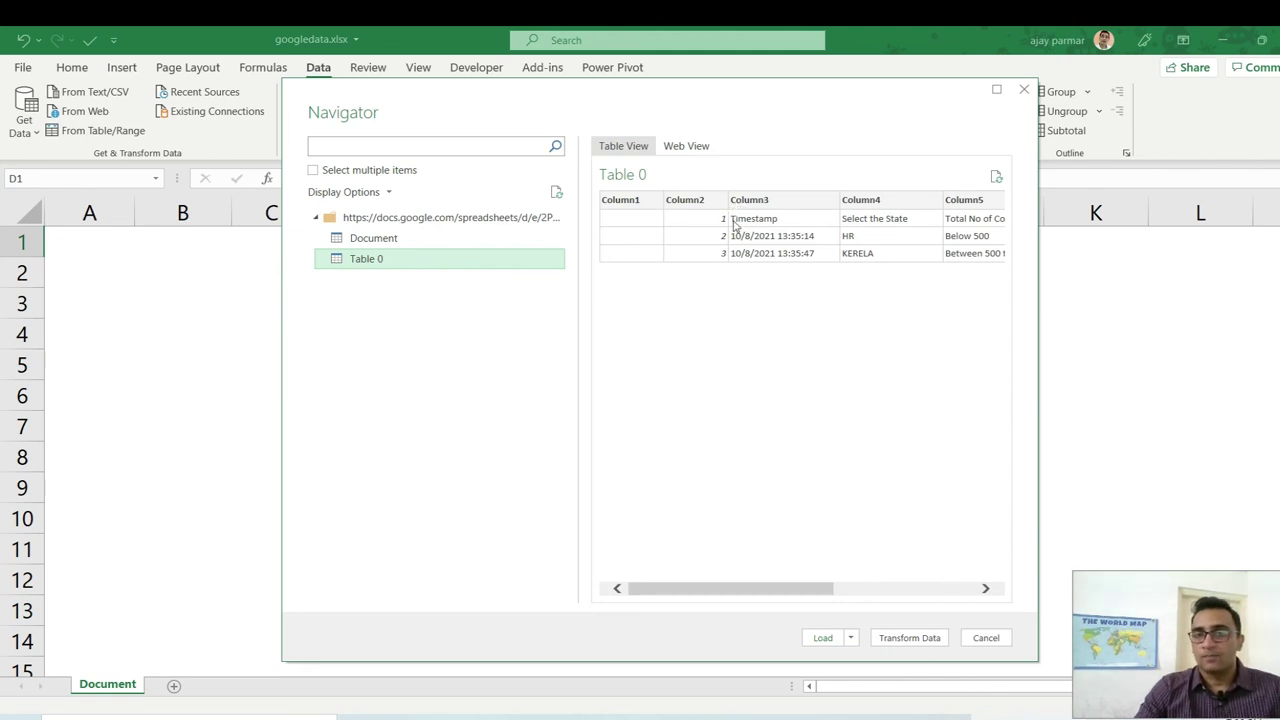
left_click(689, 146)
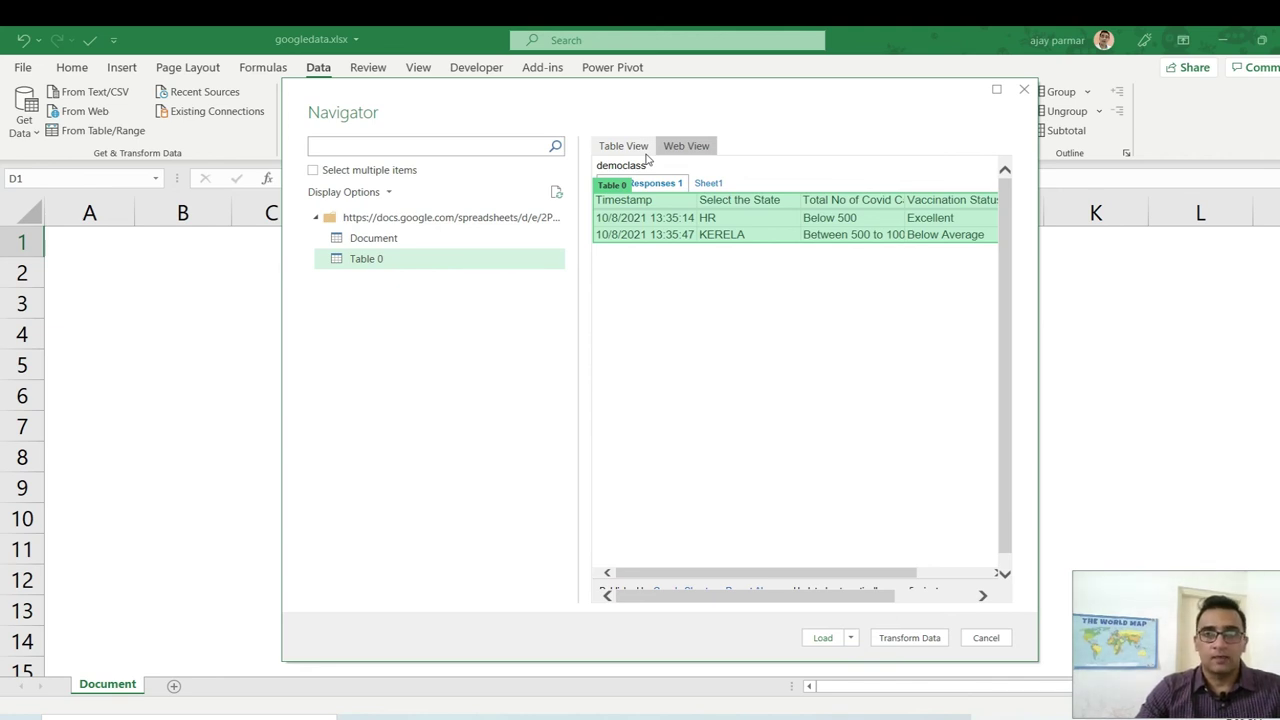
left_click(621, 148)
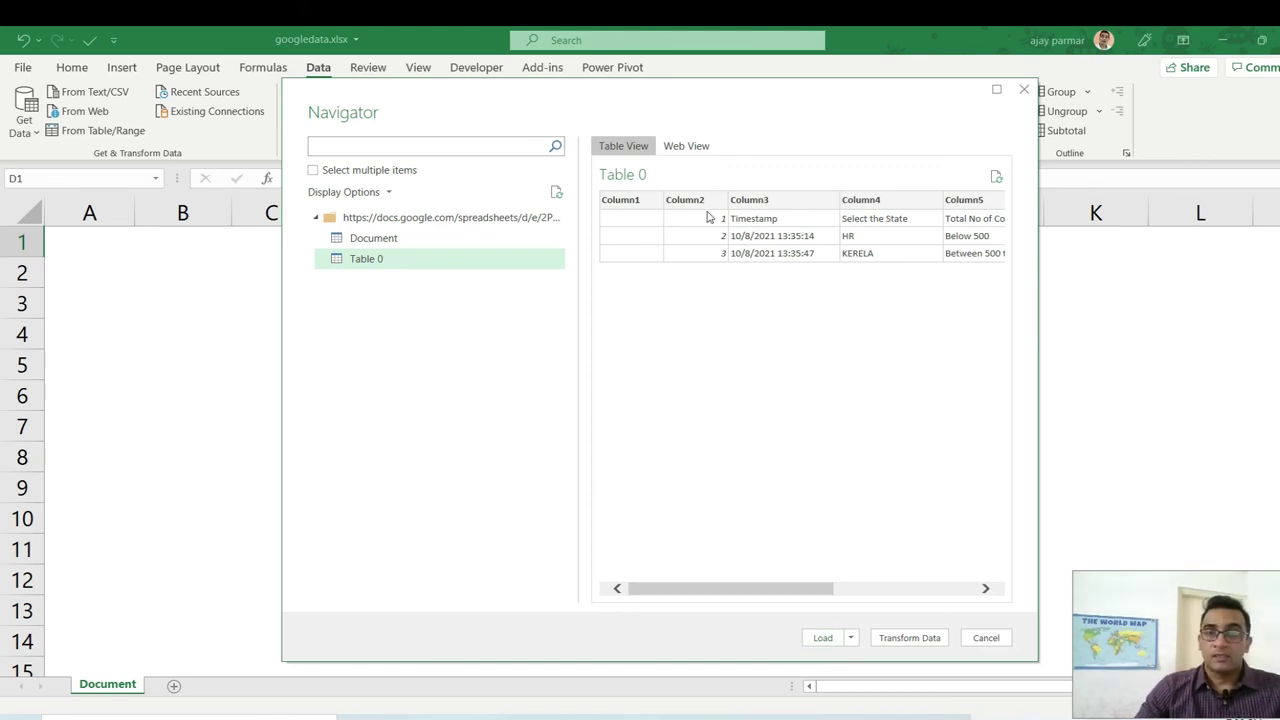
left_click(913, 640)
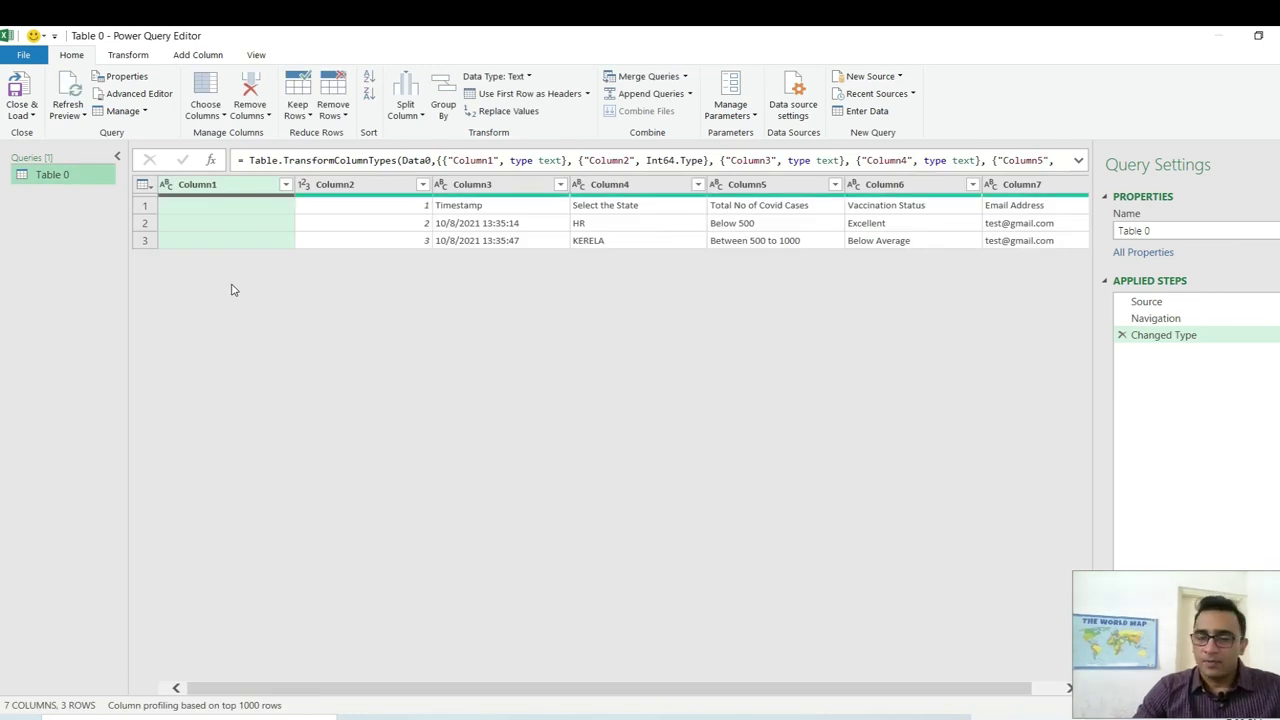
Remove the empty Column1 and Column2 from the Table 0 query.
left_click(213, 189)
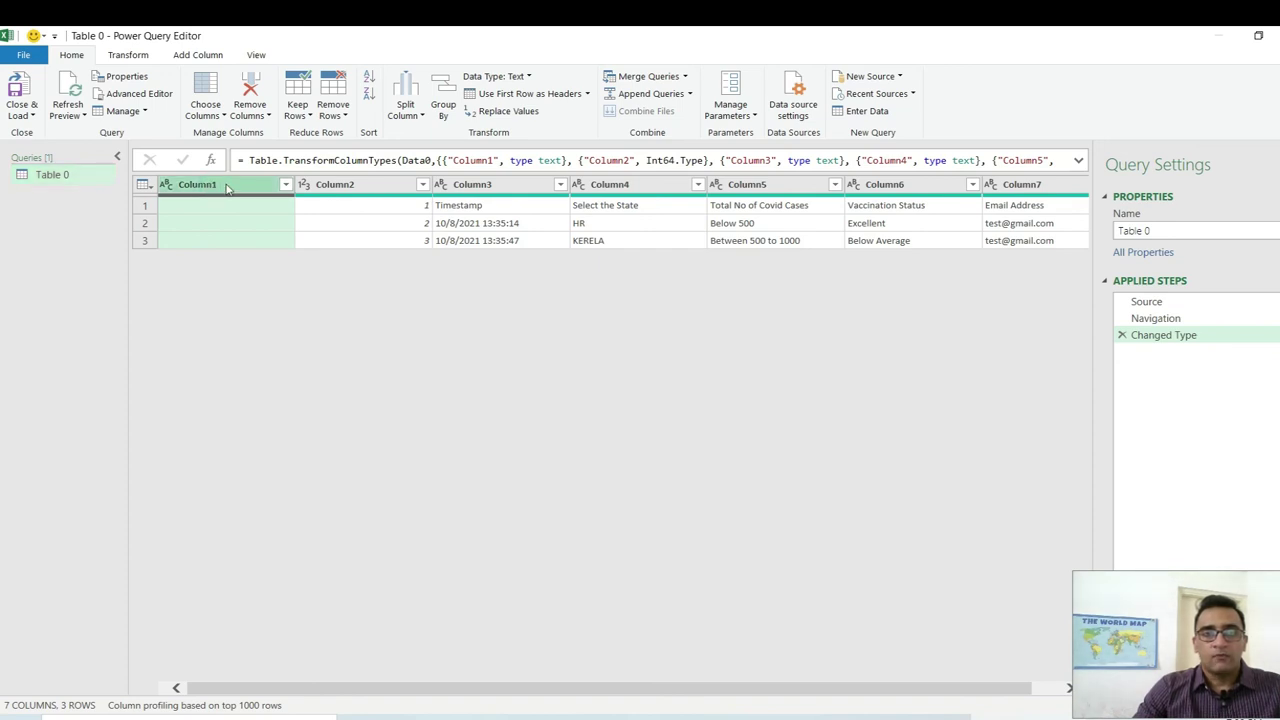
left_click(362, 188, "ctrl")
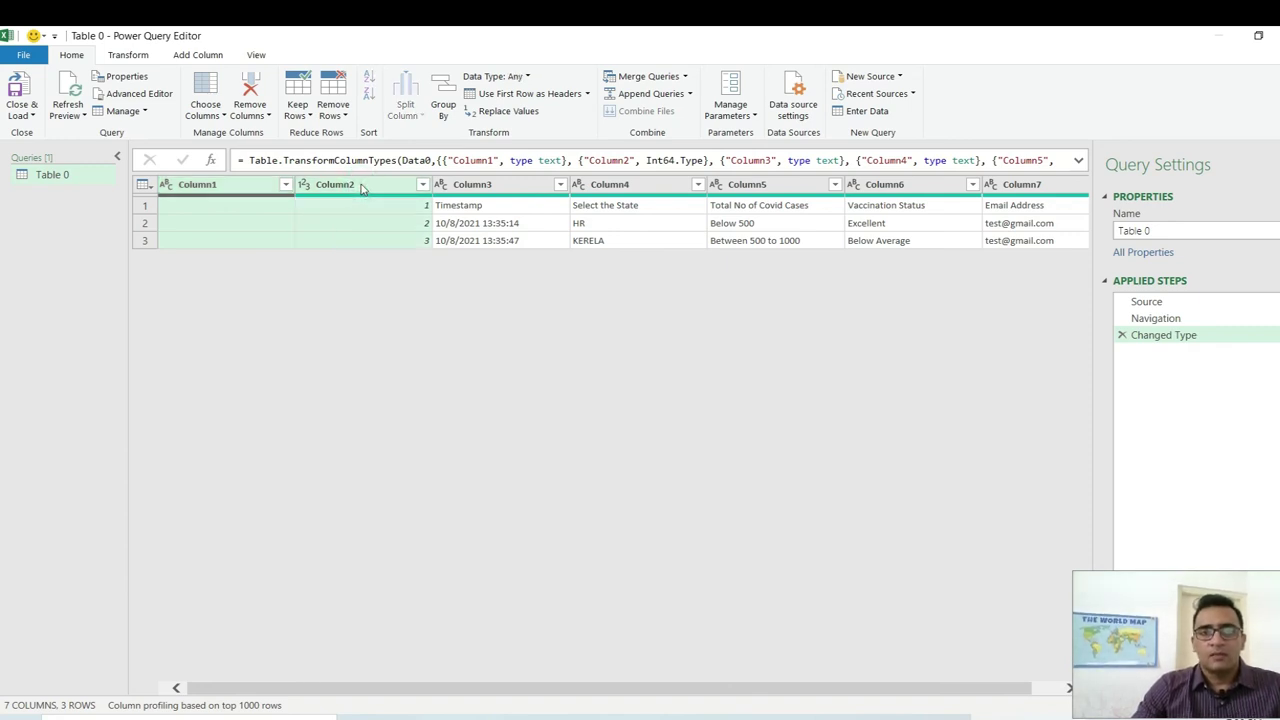
right_click(362, 188)
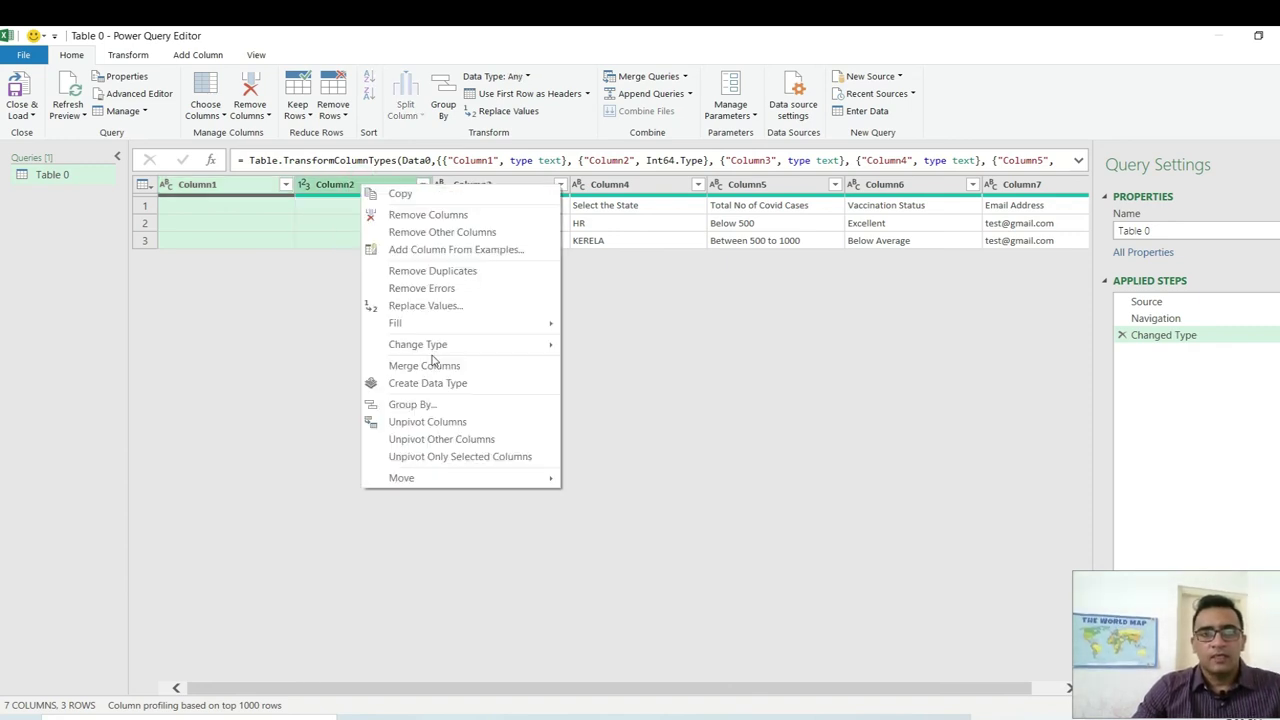
left_click(422, 217)
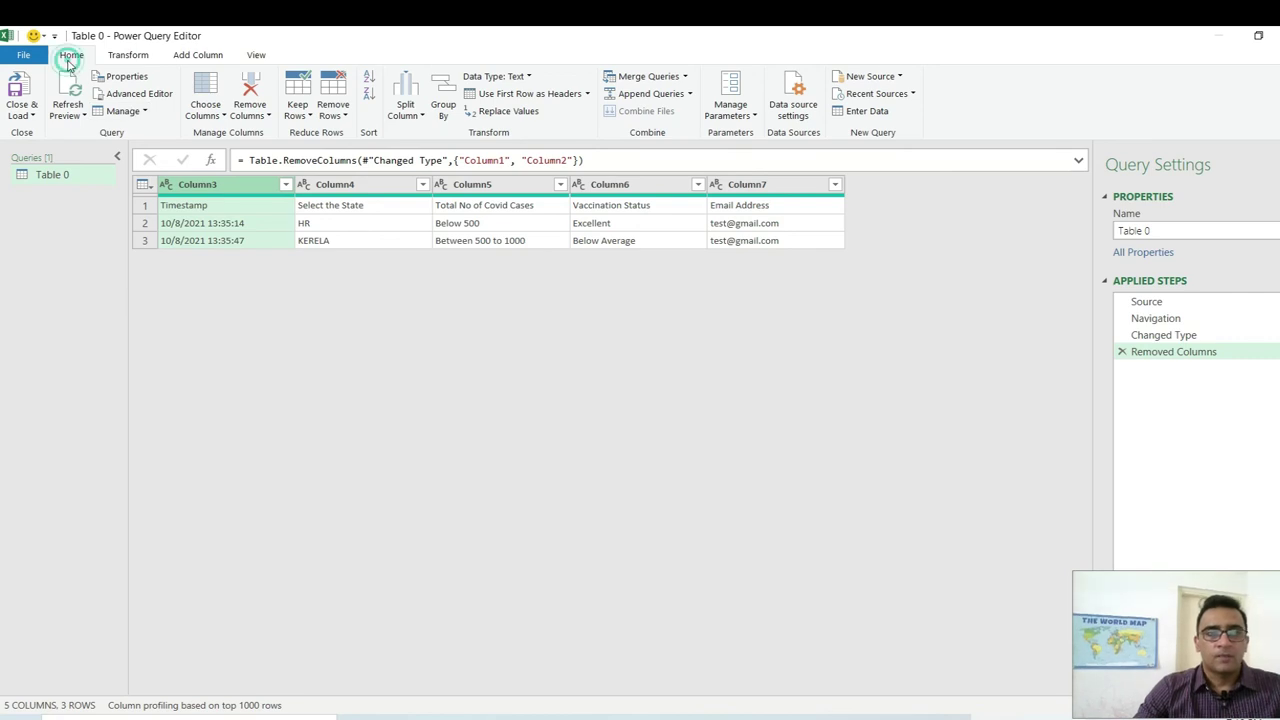
Promote the first row to headers, then close the editor keeping Table 0 as a connection only.
left_click(586, 94)
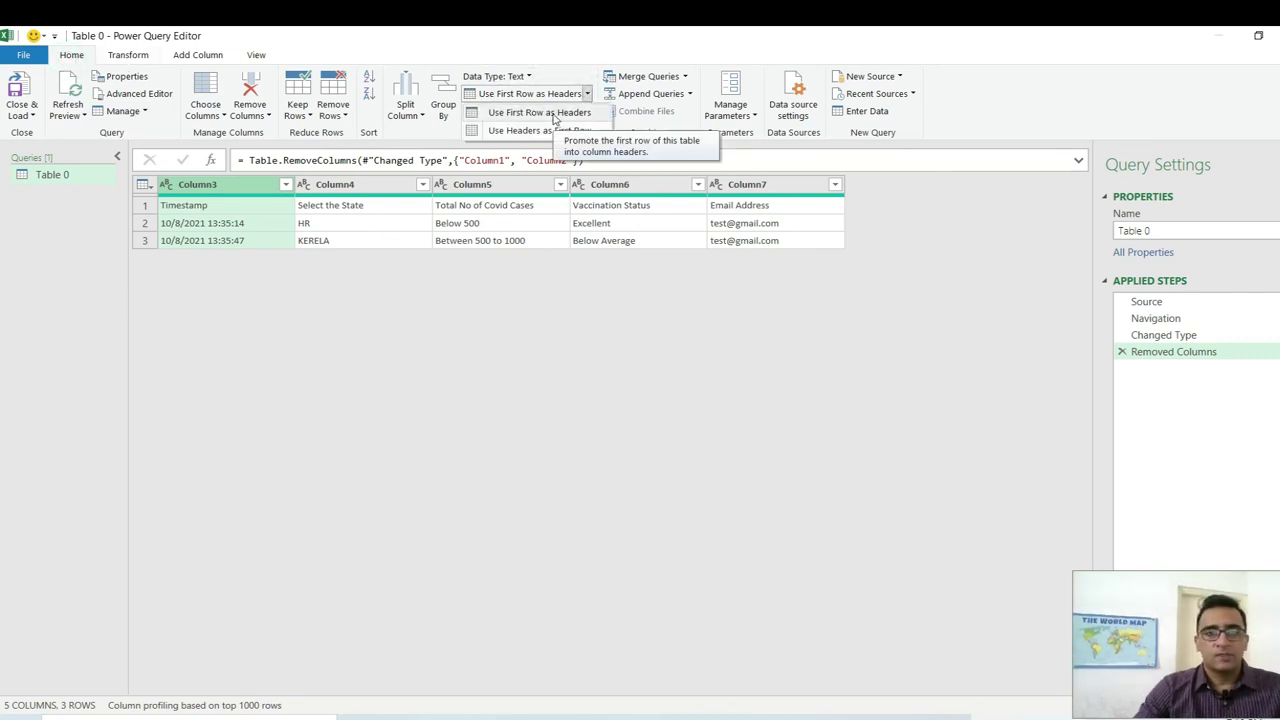
left_click(553, 115)
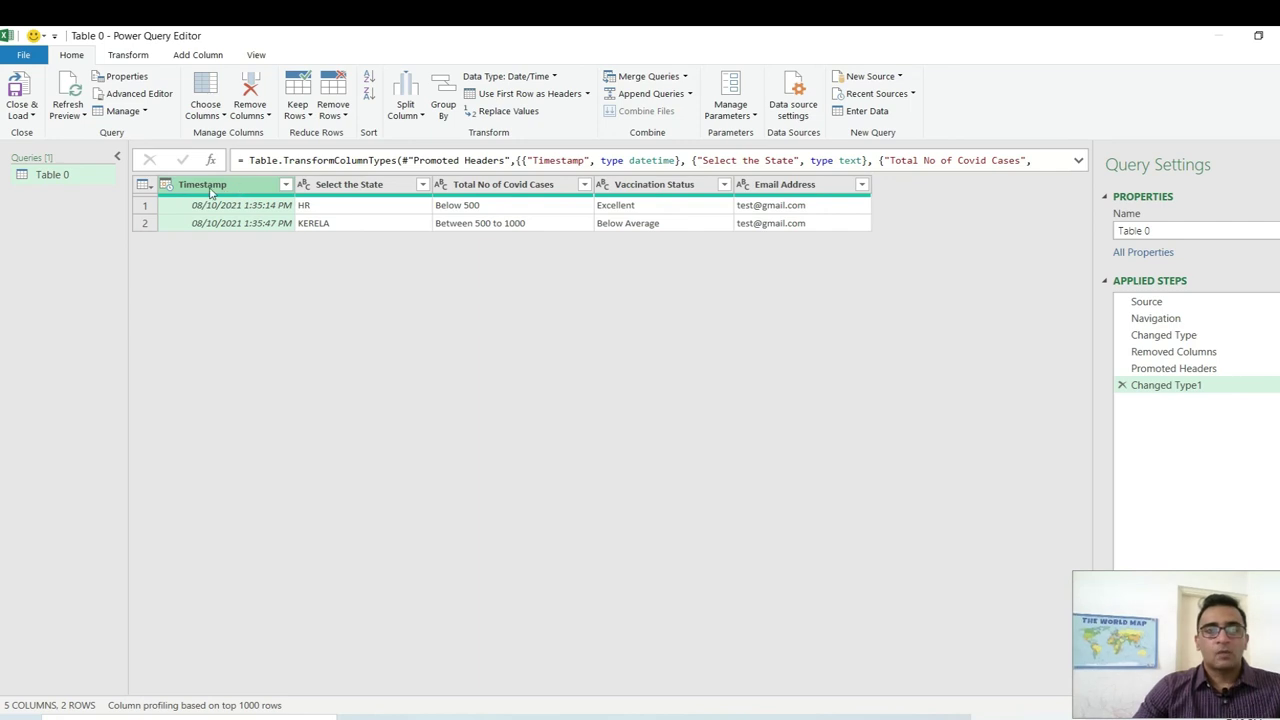
left_click(553, 76)
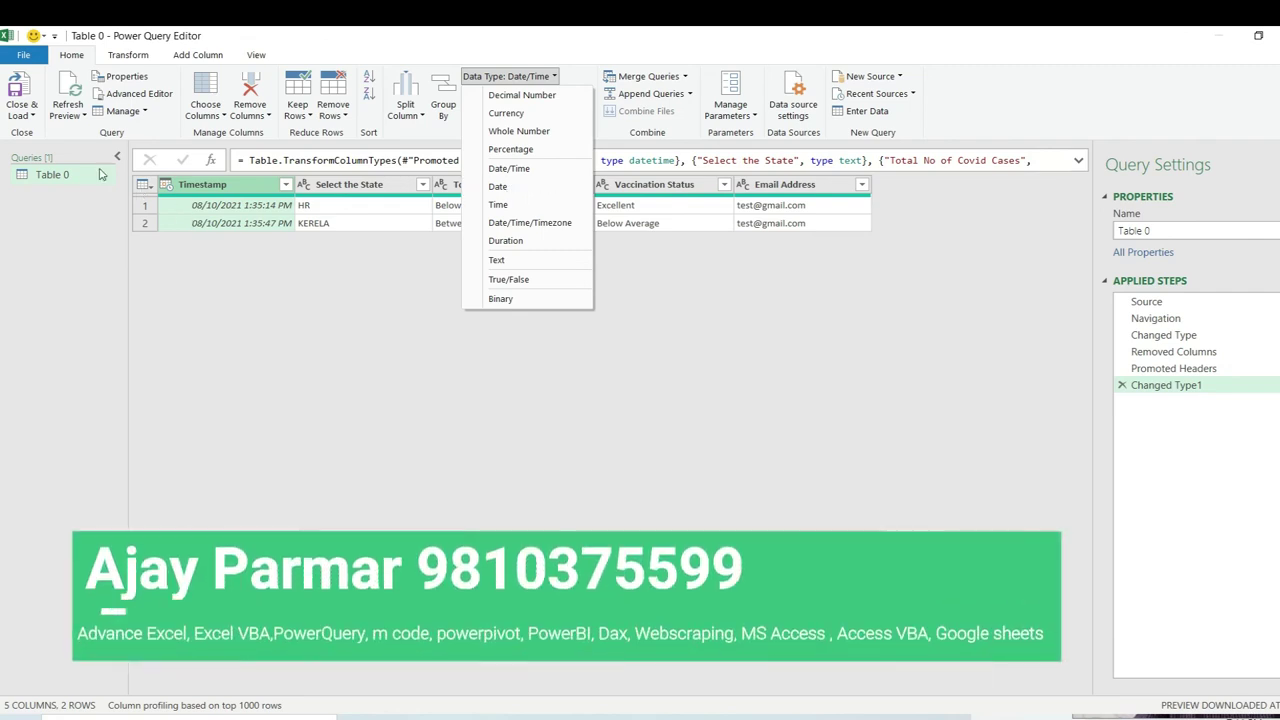
left_click(32, 119)
left_click(36, 127)
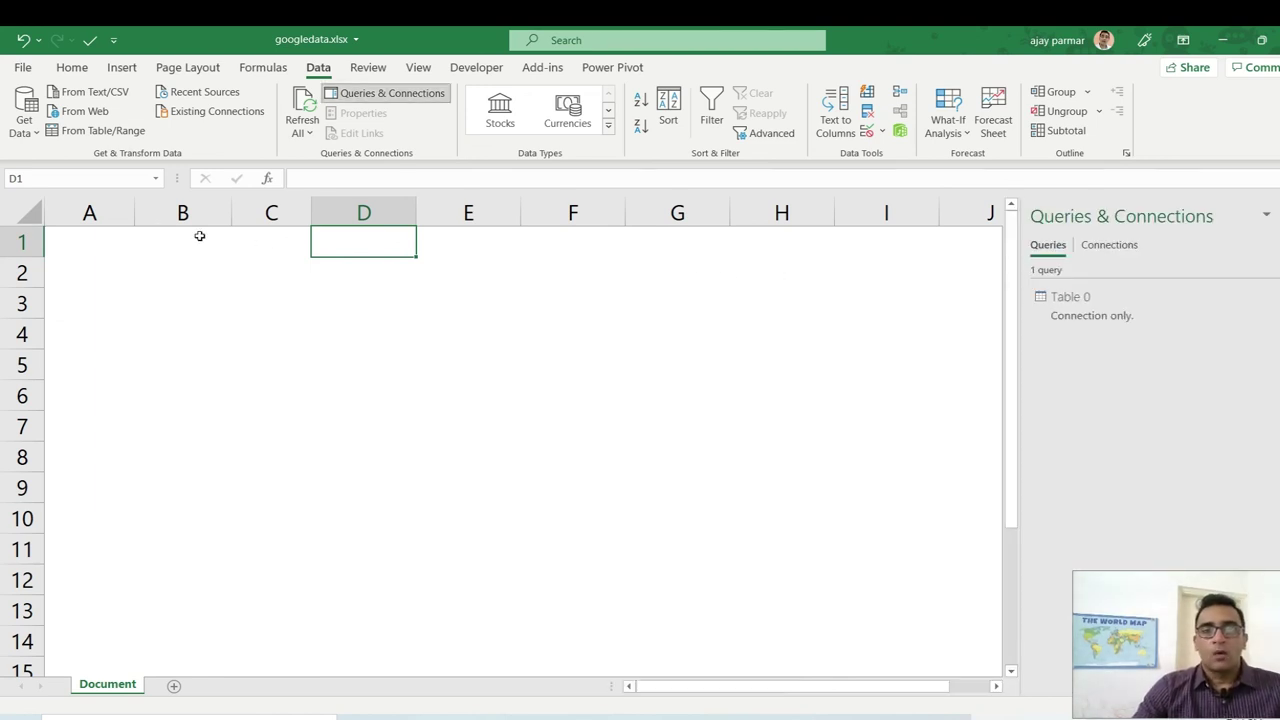
Load the Table 0 query as a table at $A$1 on the Document sheet, showing the HR and KERELA rows.
left_click(87, 235)
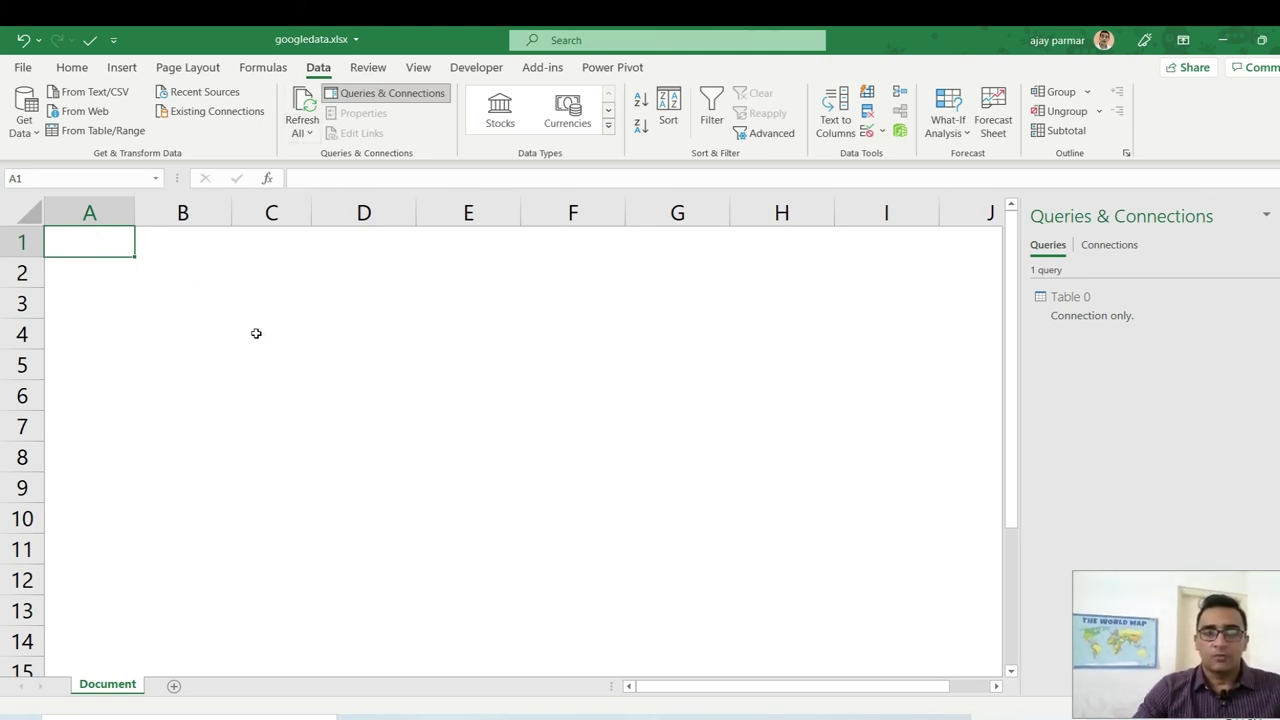
left_click(600, 366, "shift")
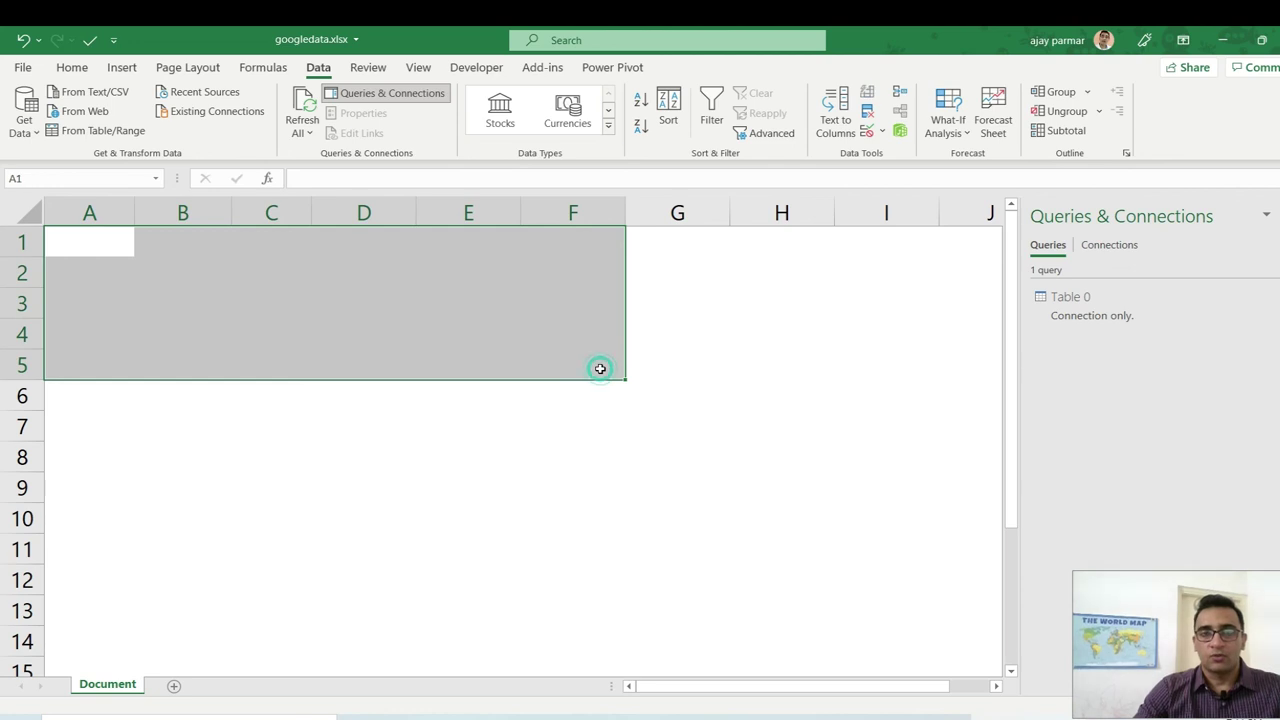
right_click(1072, 303)
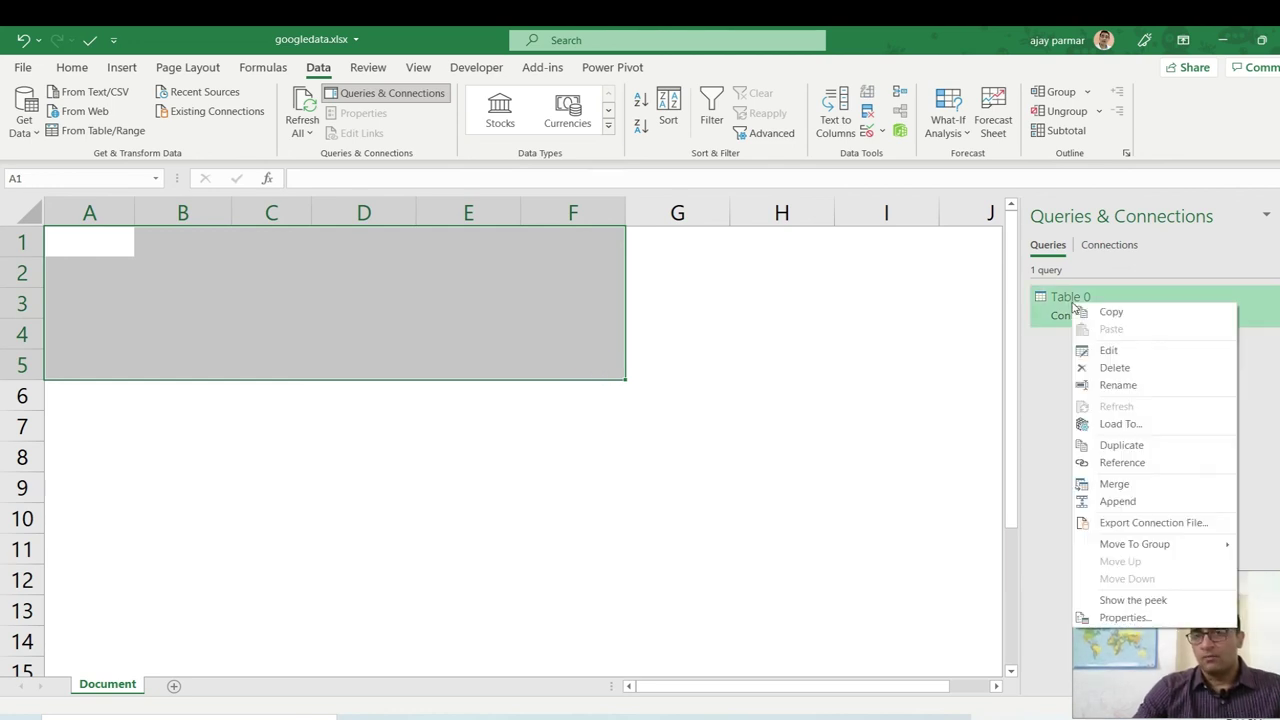
left_click(1118, 424)
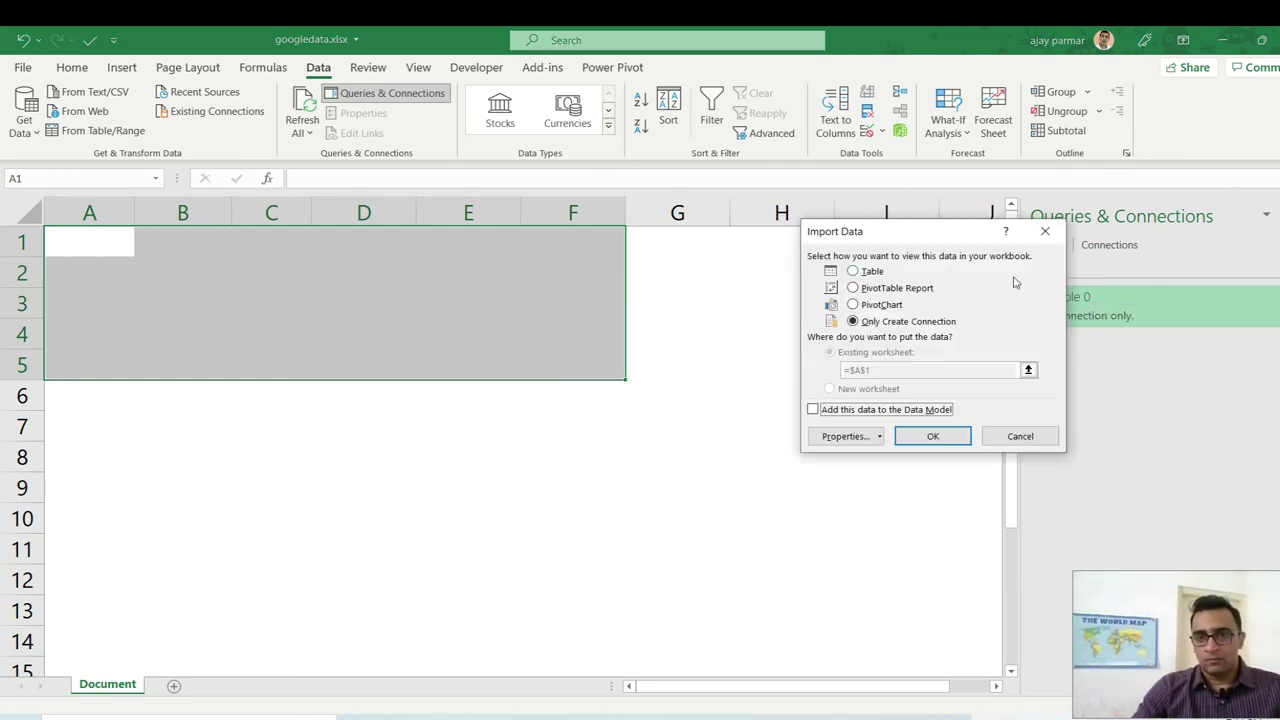
left_click(866, 272)
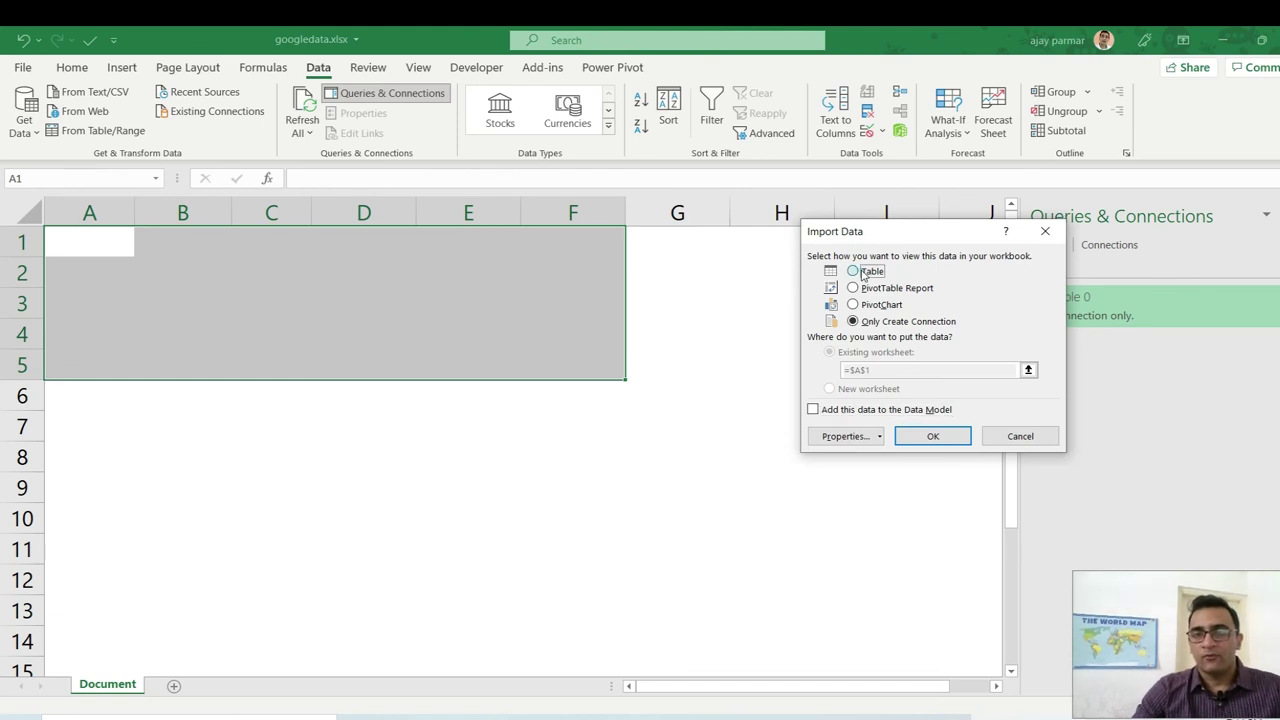
left_click(932, 436)
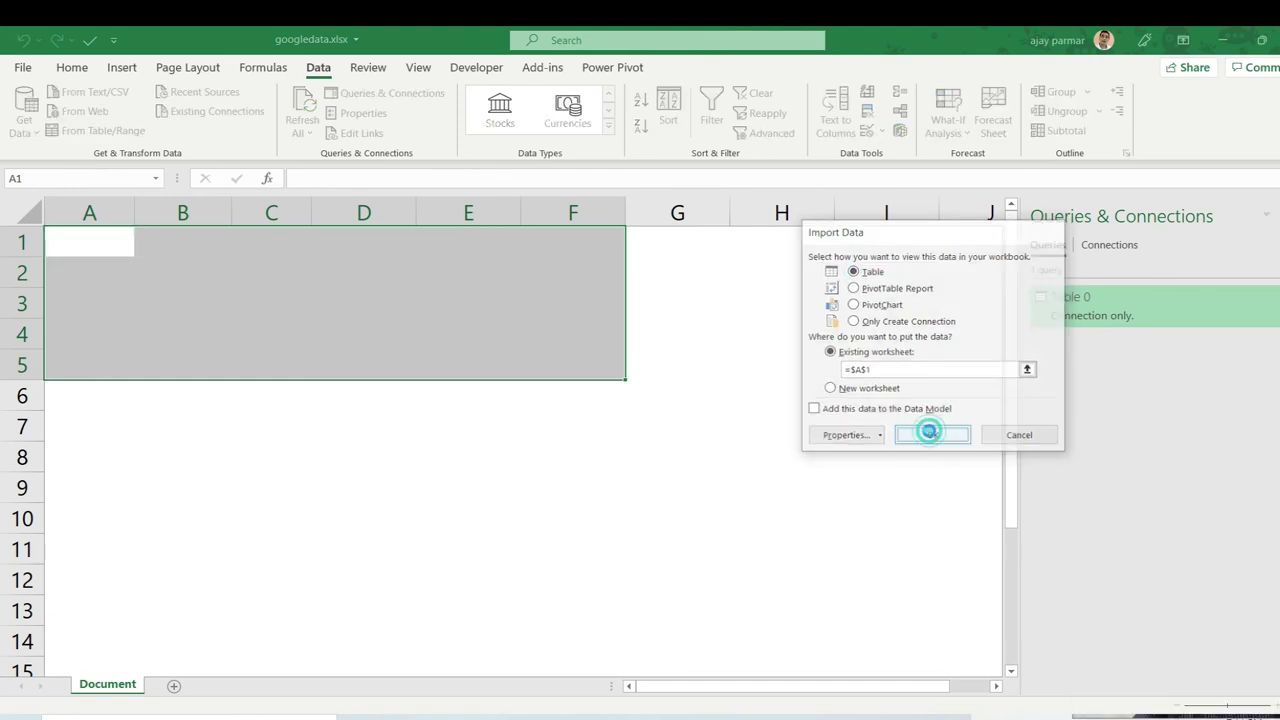
left_click(68, 242)
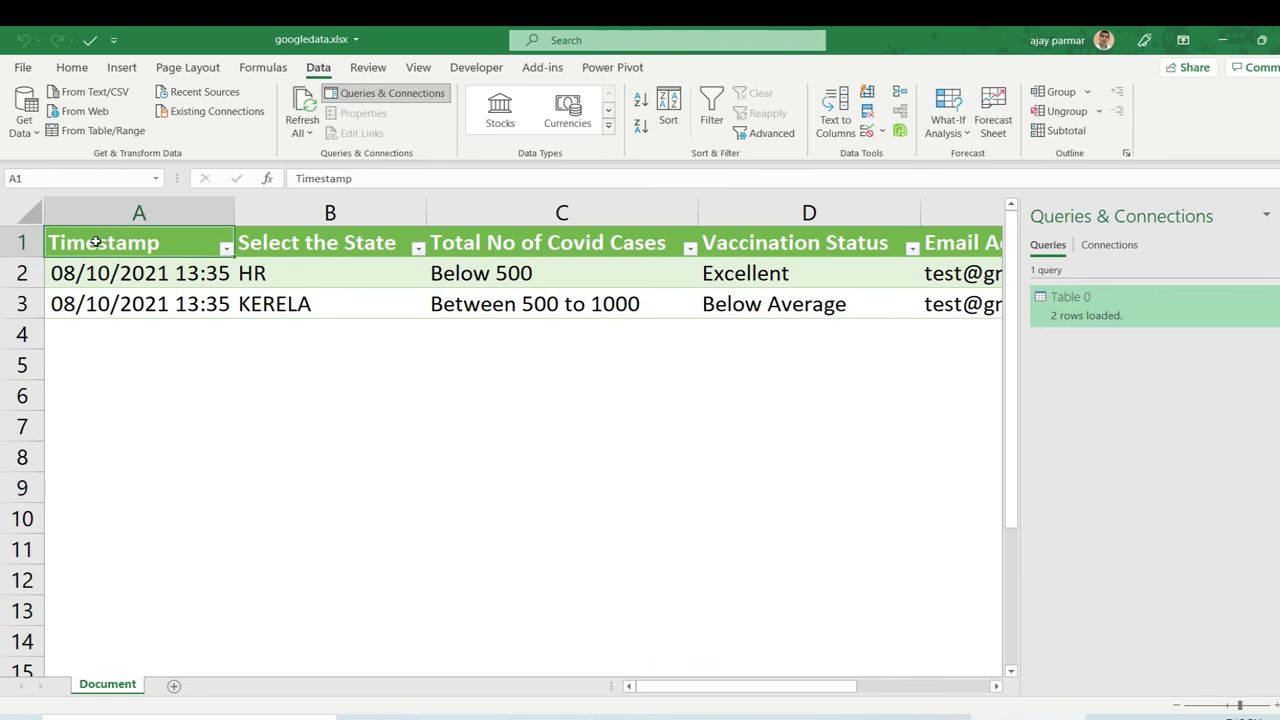
Hide the Queries & Connections pane and centre-align the text in the responses table.
left_click(1266, 215)
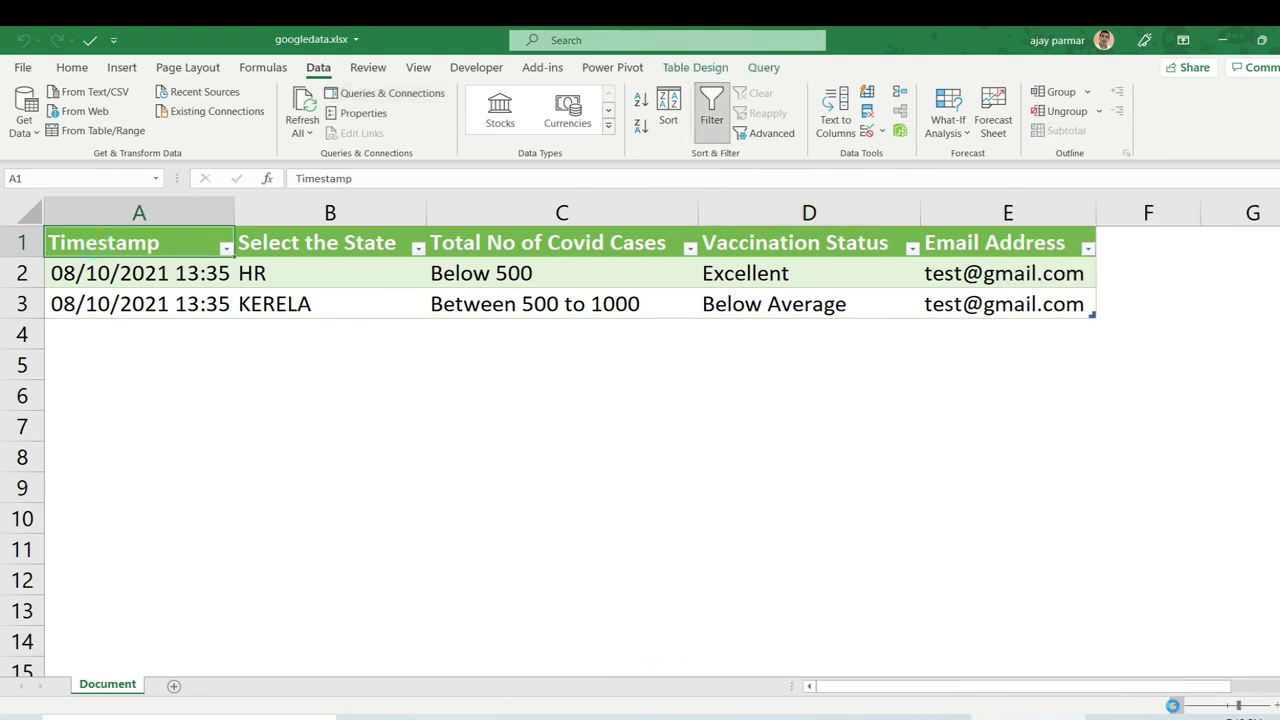
scroll(380, 306, "down", 2)
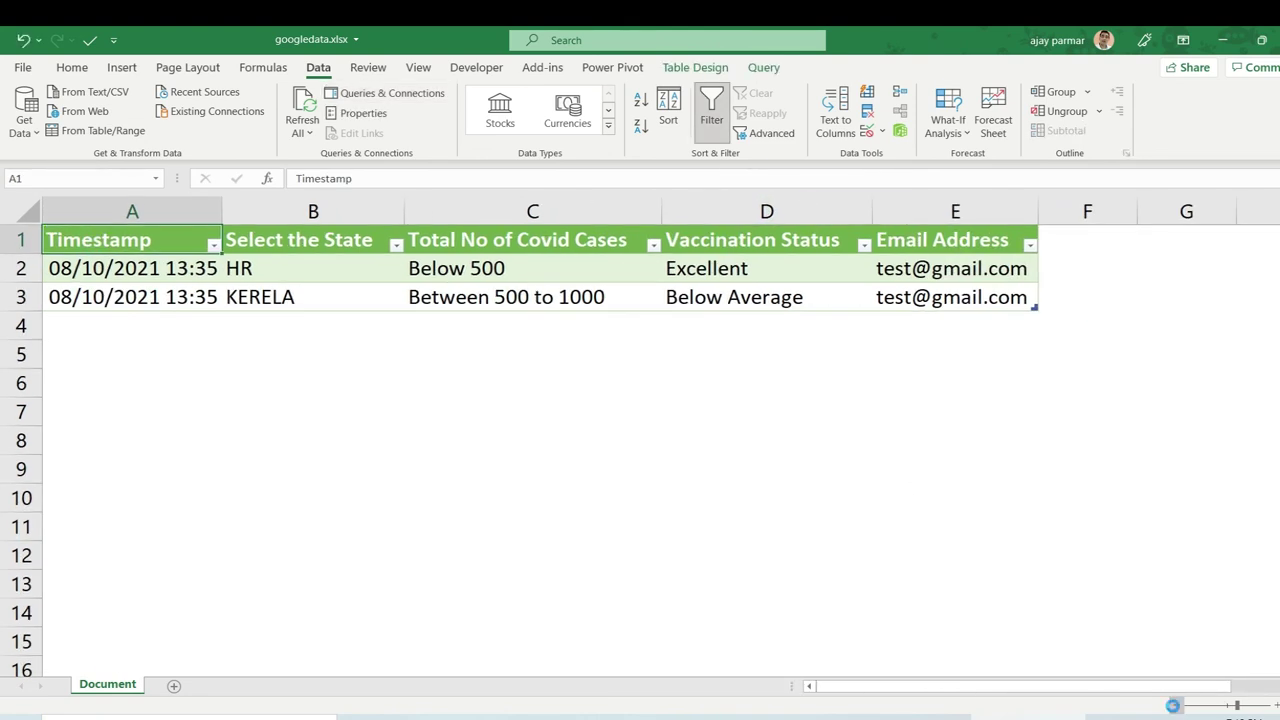
left_click(902, 292, "shift")
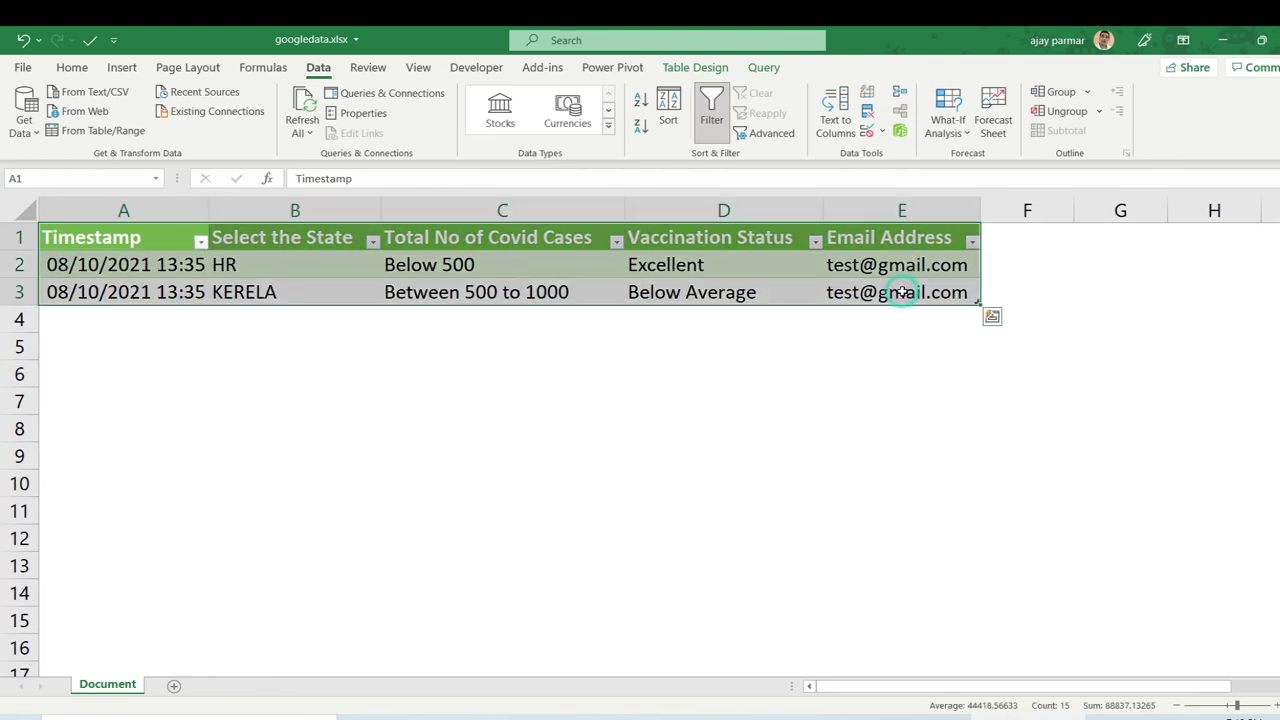
left_click(71, 70)
left_click(373, 131)
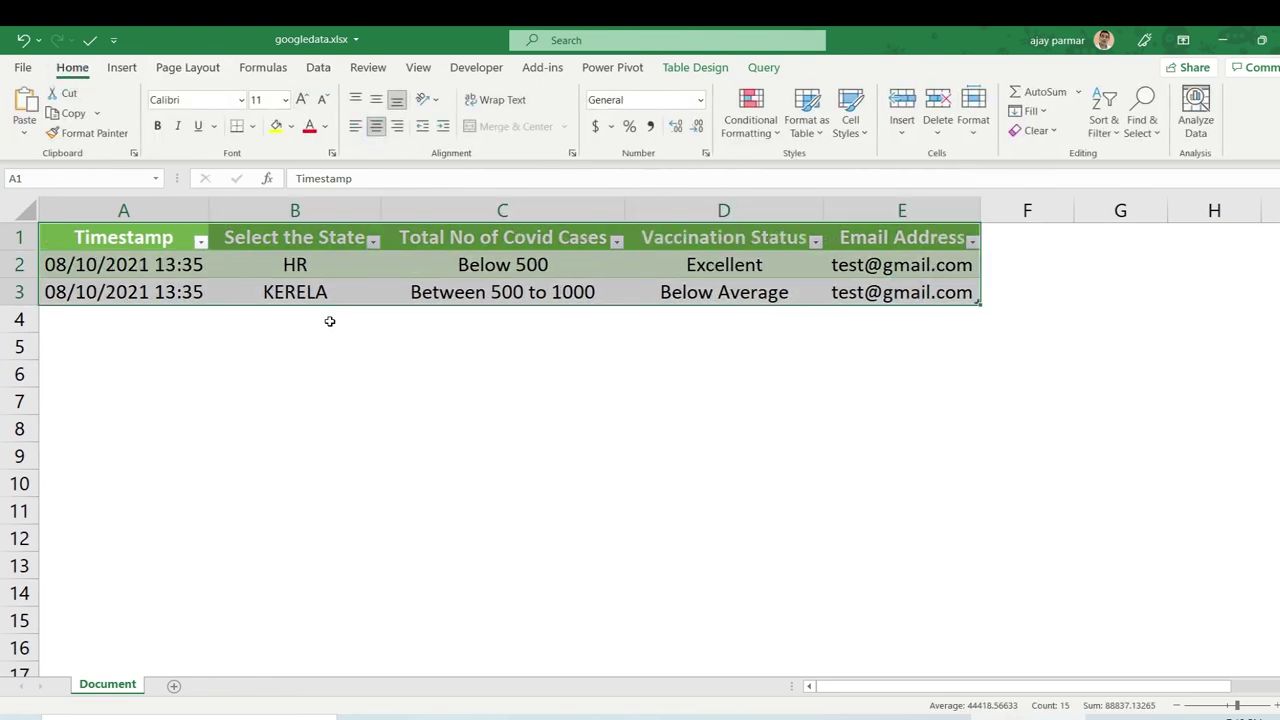
left_click(140, 237)
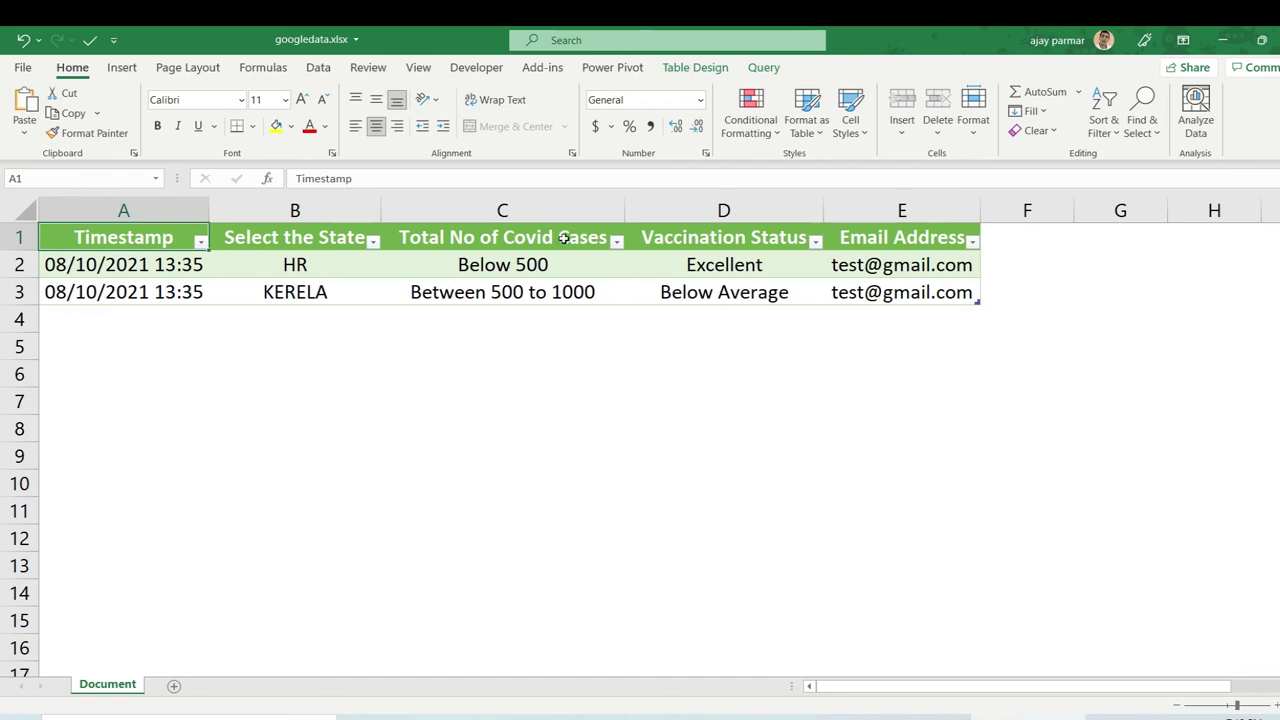
Reselect the whole responses table, Timestamp through Email Address.
left_click(898, 289, "shift")
left_click(325, 376)
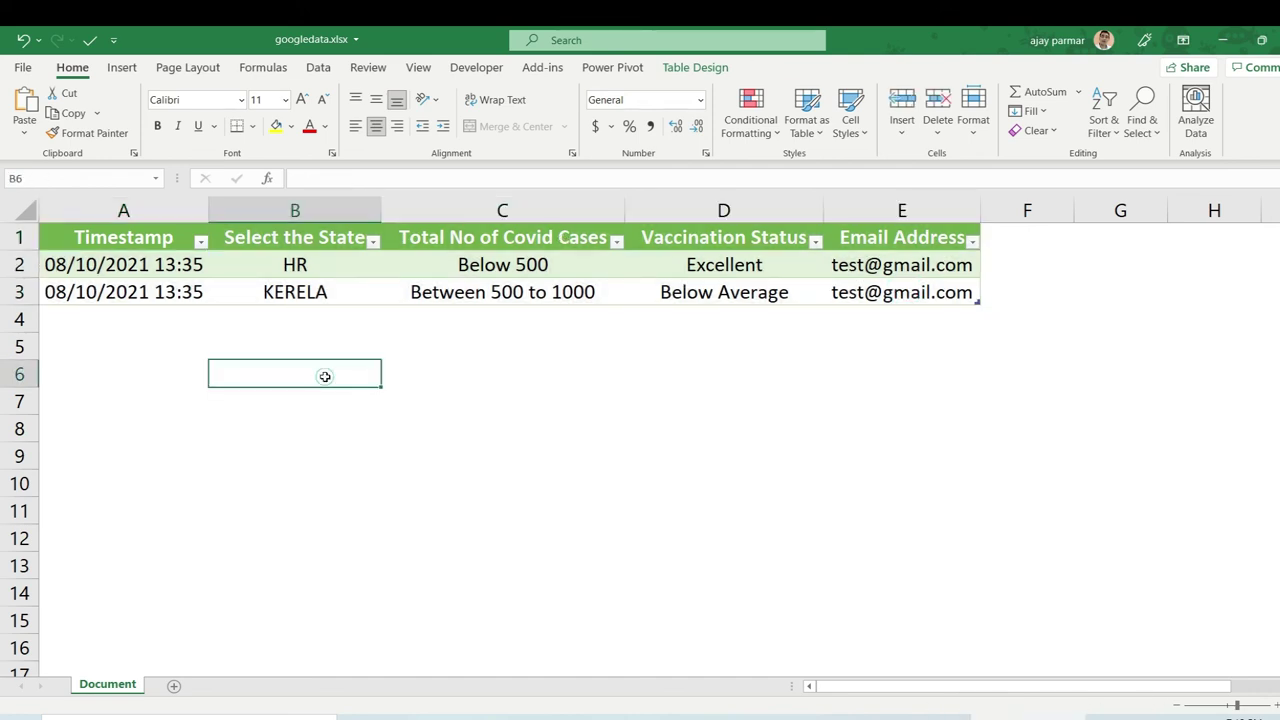
key("ctrl+Home")
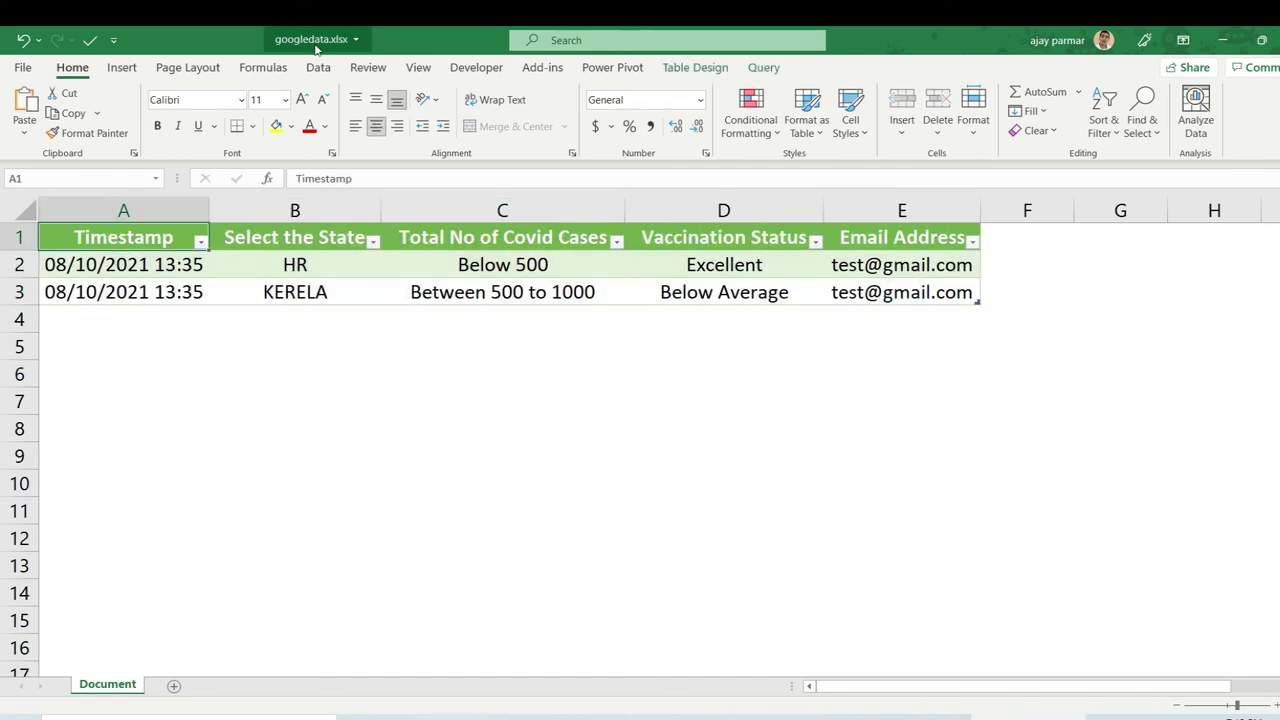
left_click(157, 342)
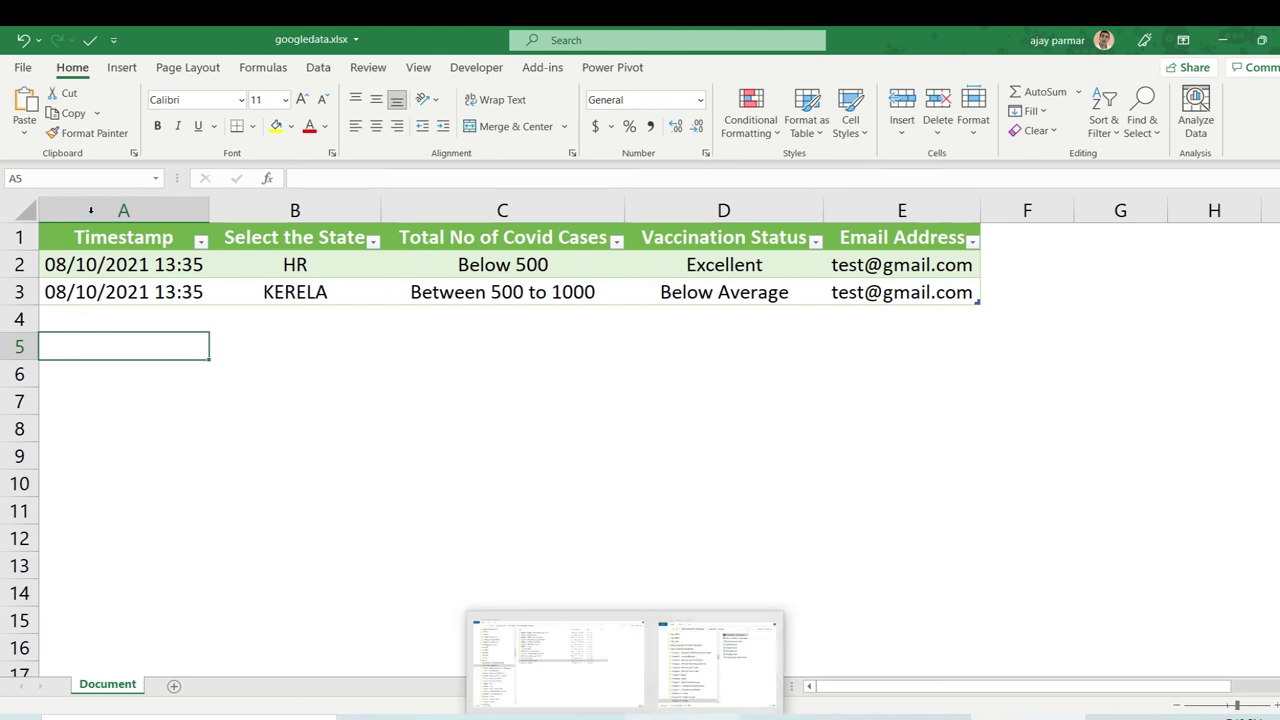
left_click(124, 240)
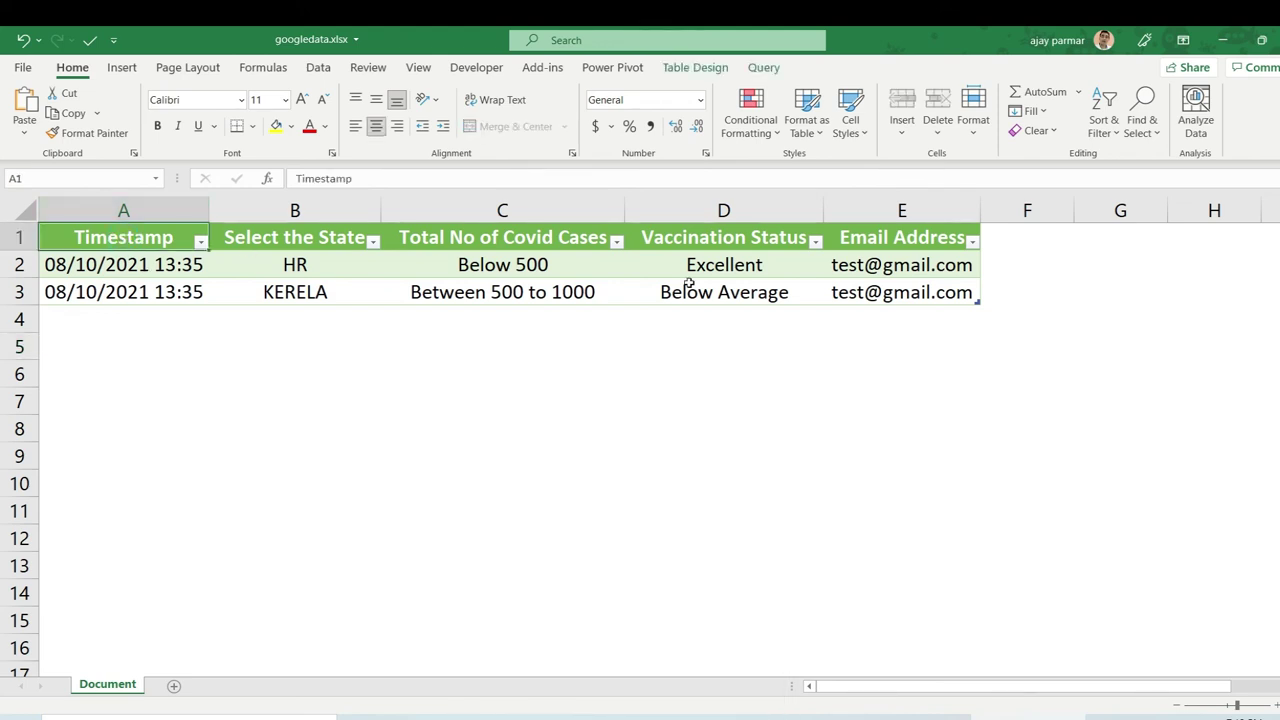
left_click(861, 297, "shift")
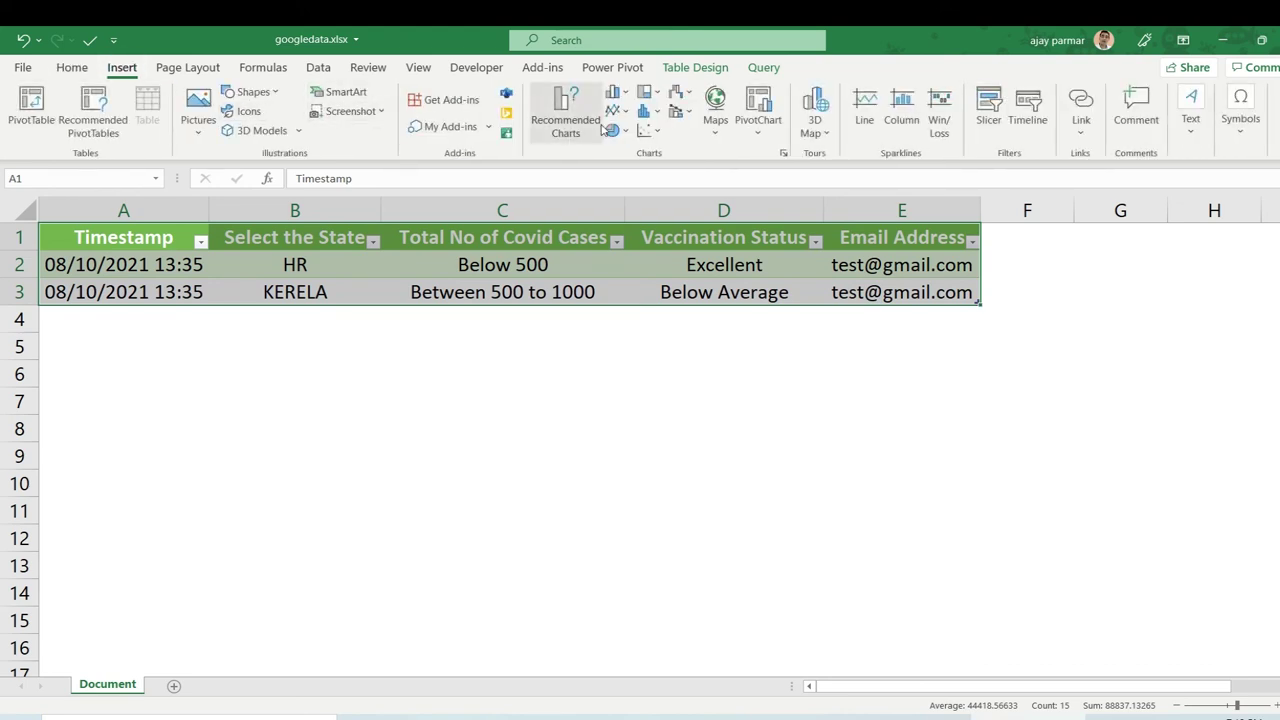
Create a new-sheet PivotTable counting Total No of Covid Cases by Select the State.
left_click(38, 102)
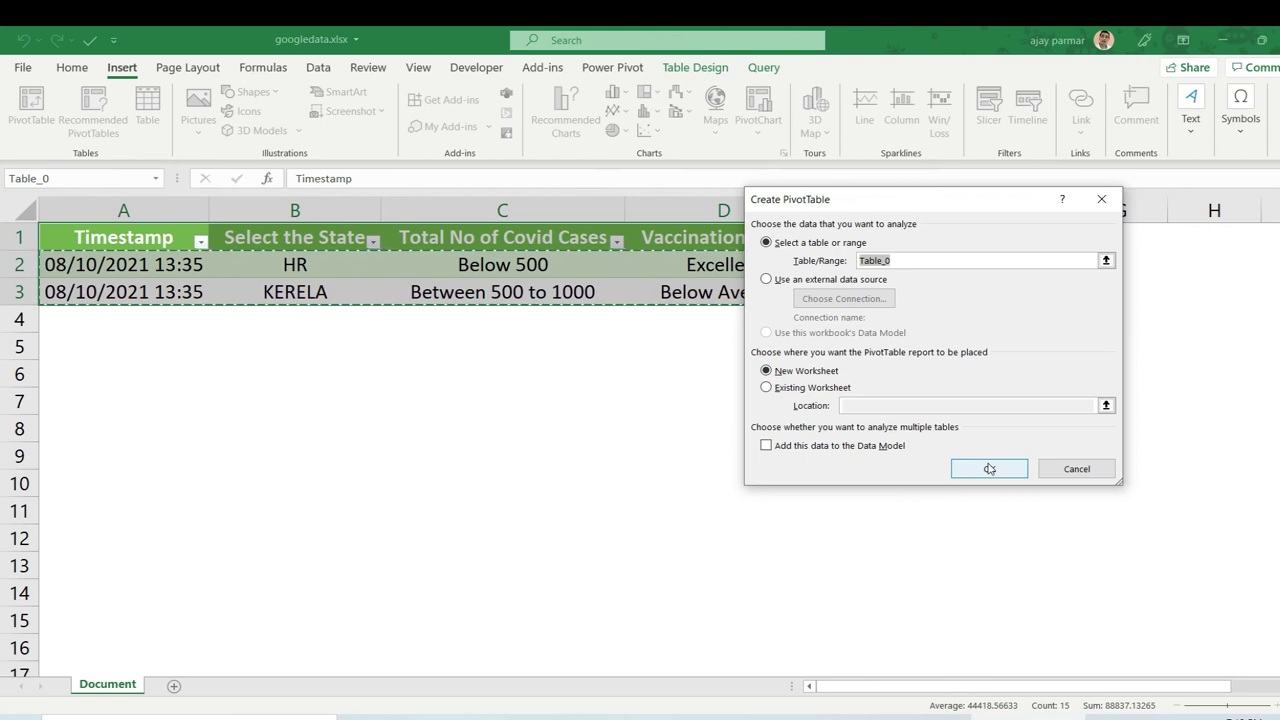
left_click(988, 467)
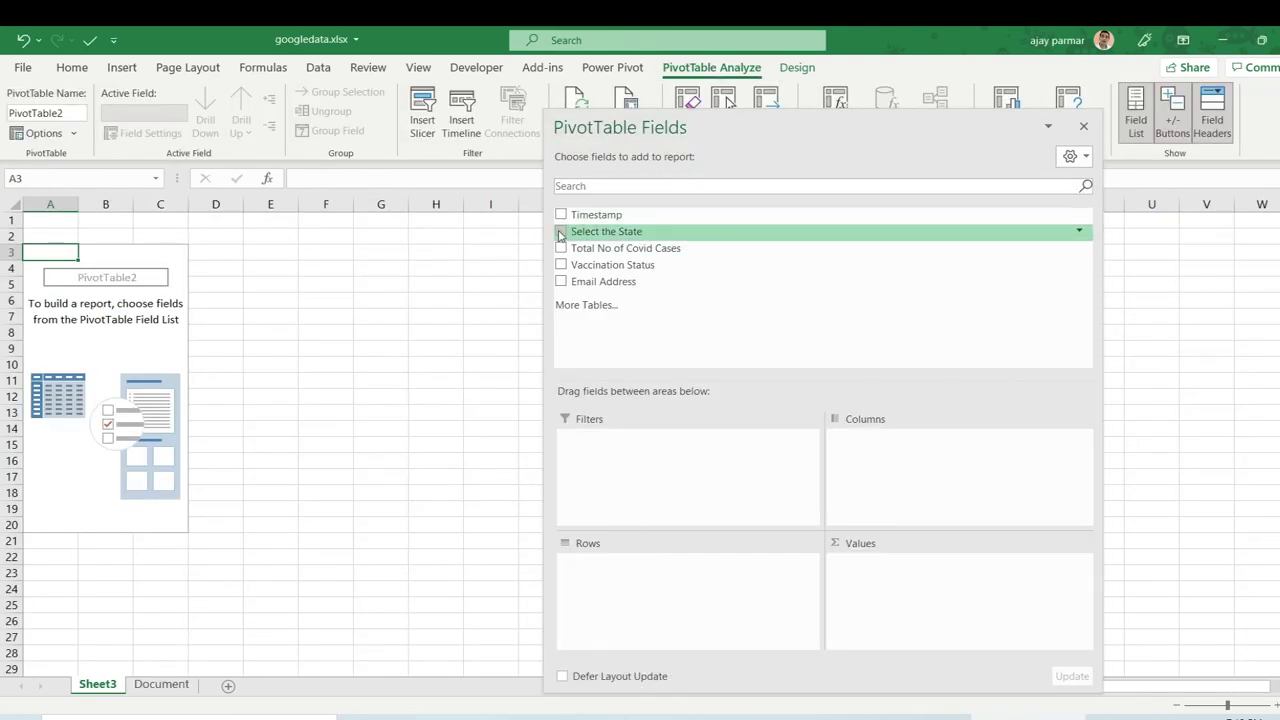
left_click_drag(560, 231, 600, 595)
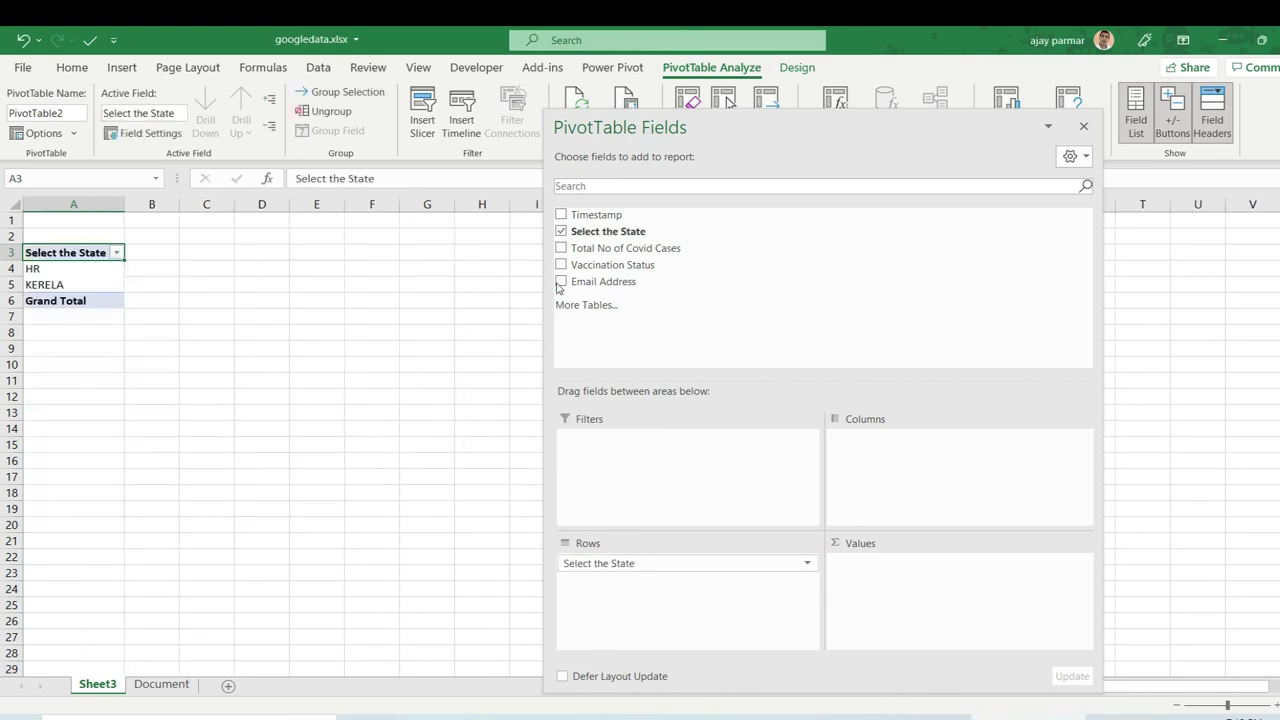
left_click_drag(562, 248, 885, 615)
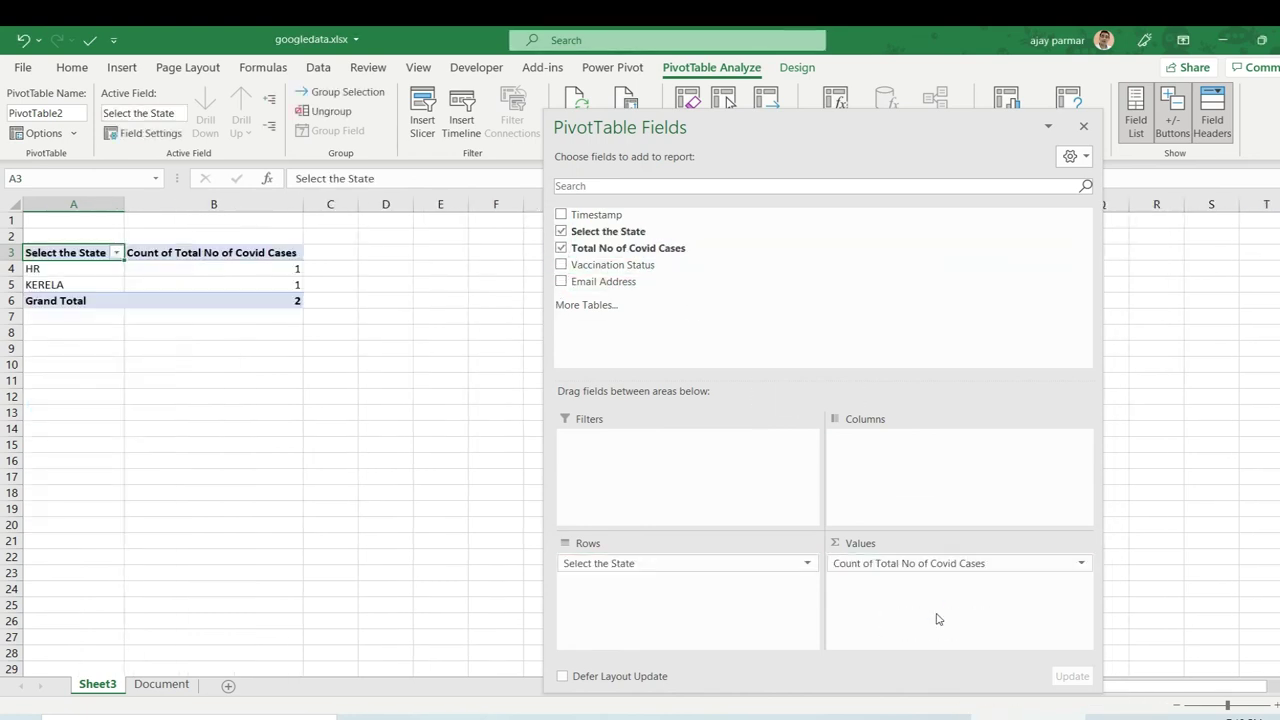
left_click(268, 361)
scroll(363, 369, "up", 5, "ctrl")
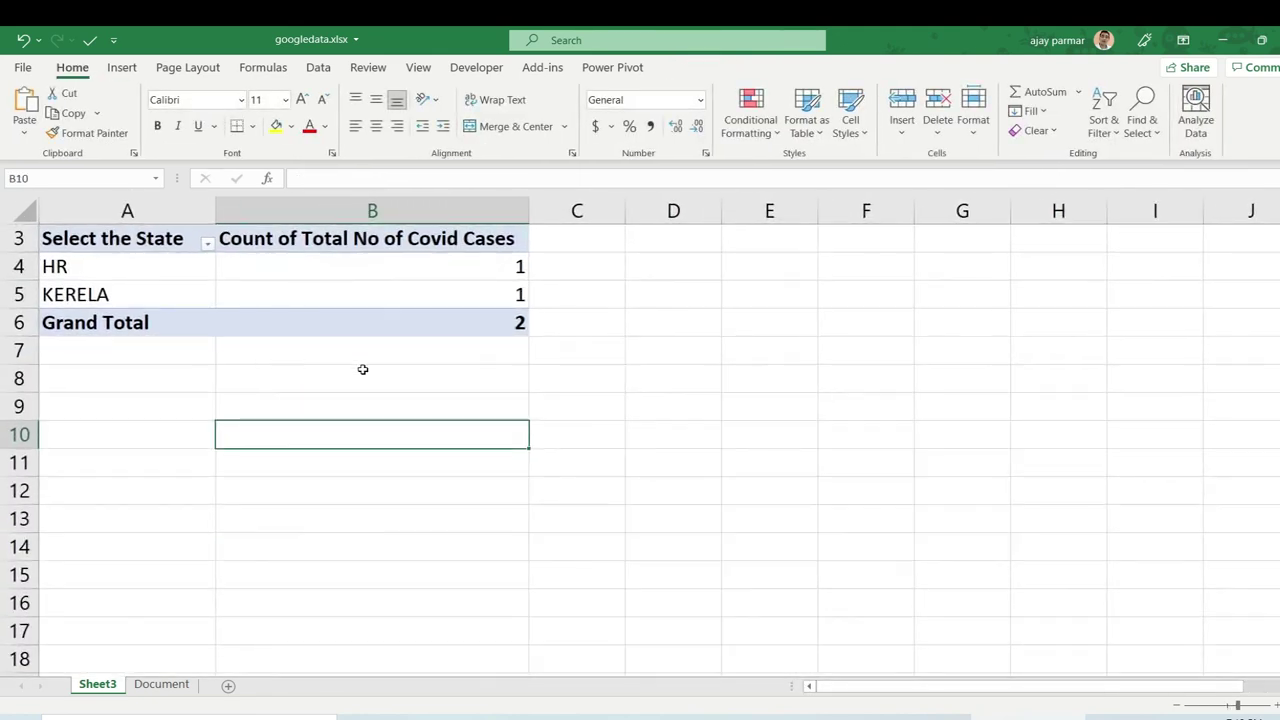
Turn off gridlines on the Sheet3 PivotTable sheet.
left_click(418, 67)
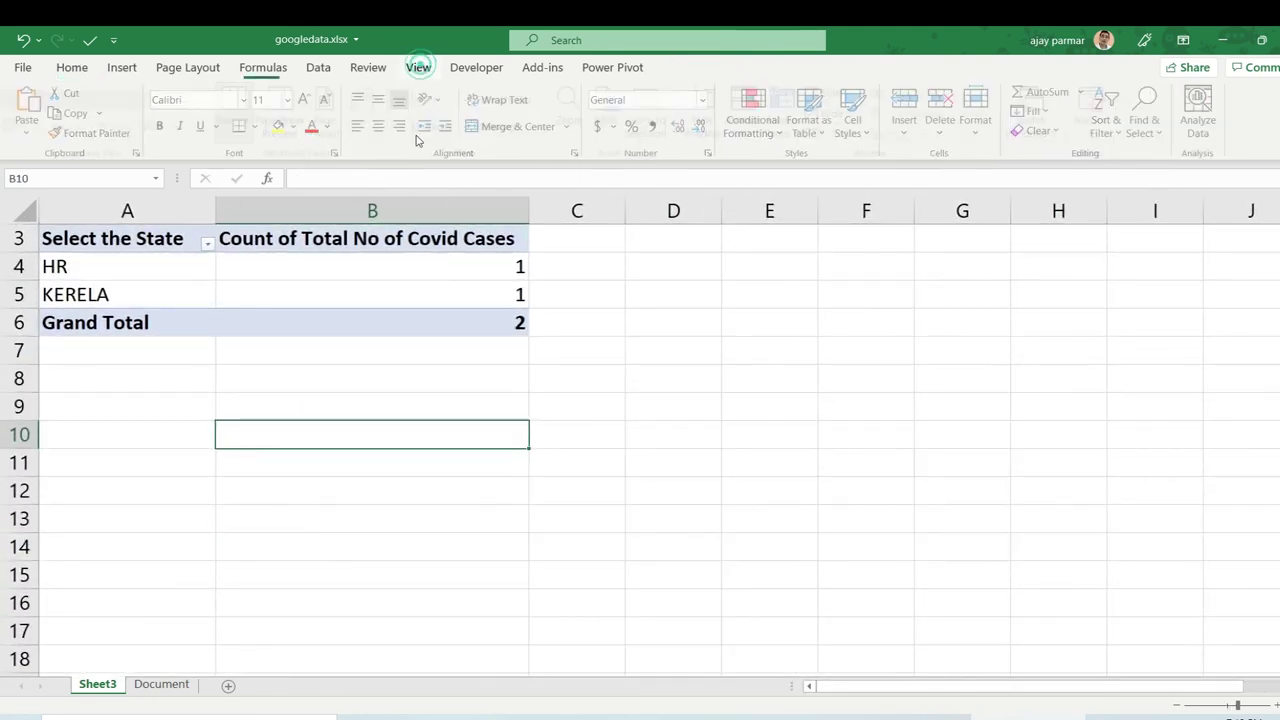
left_click(411, 126)
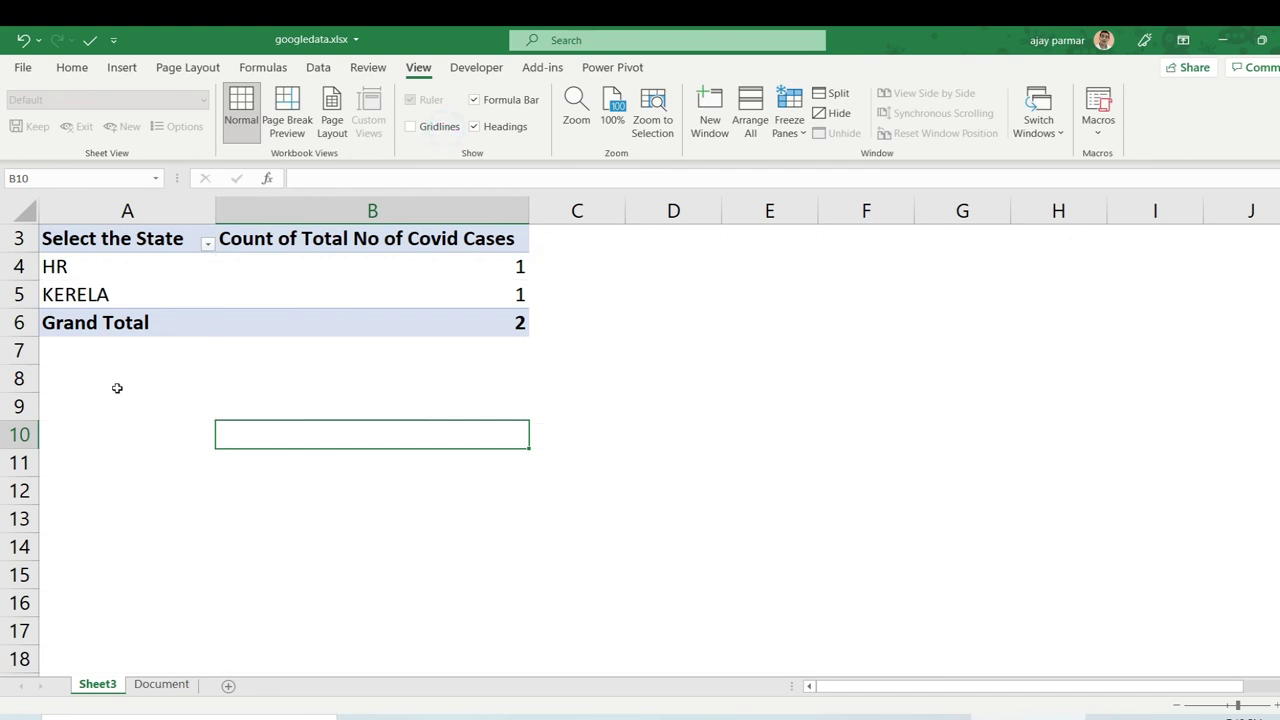
left_click(117, 387)
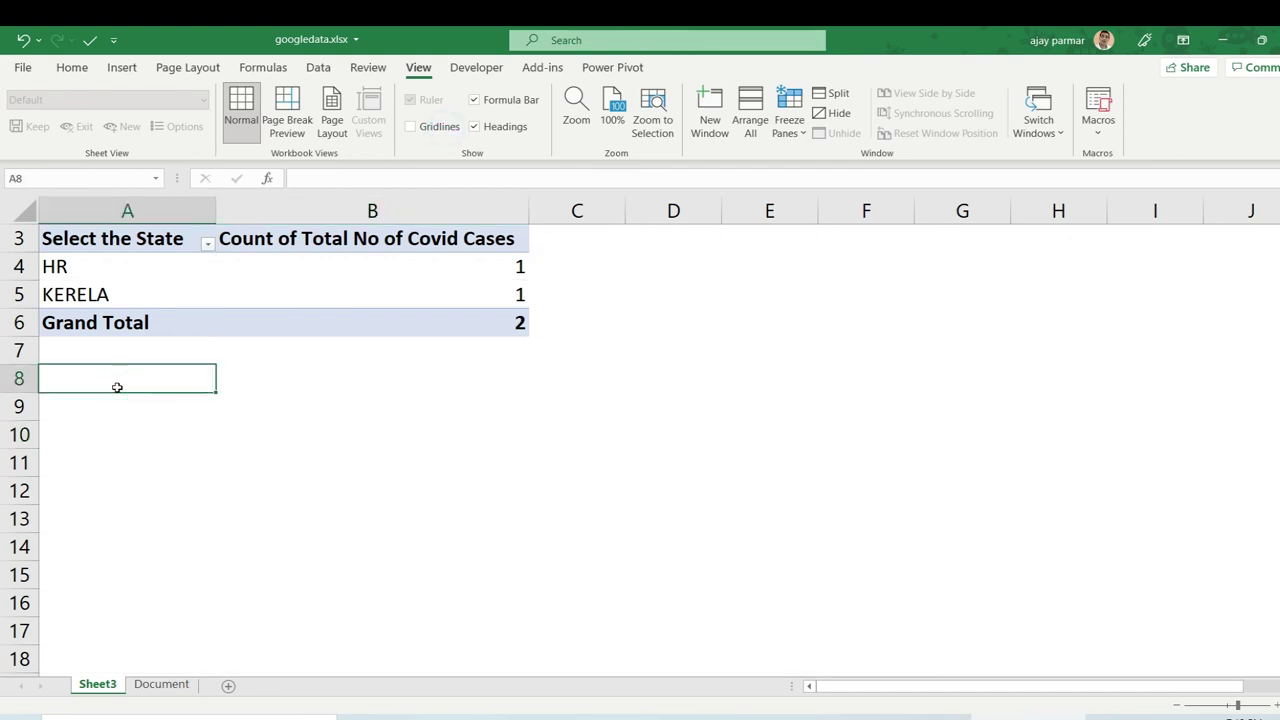